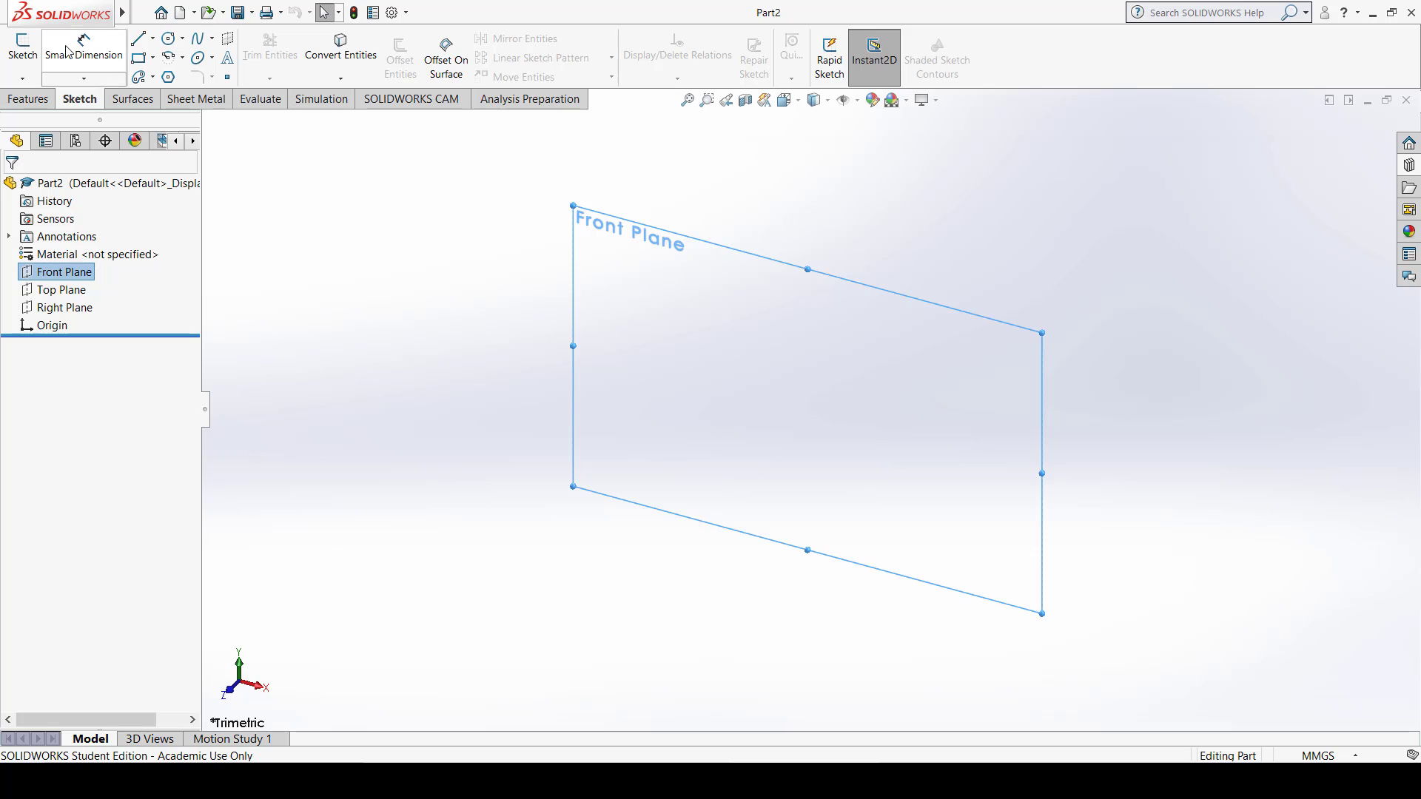
Step: Start a new sketch on the Front Plane
click(24, 47)
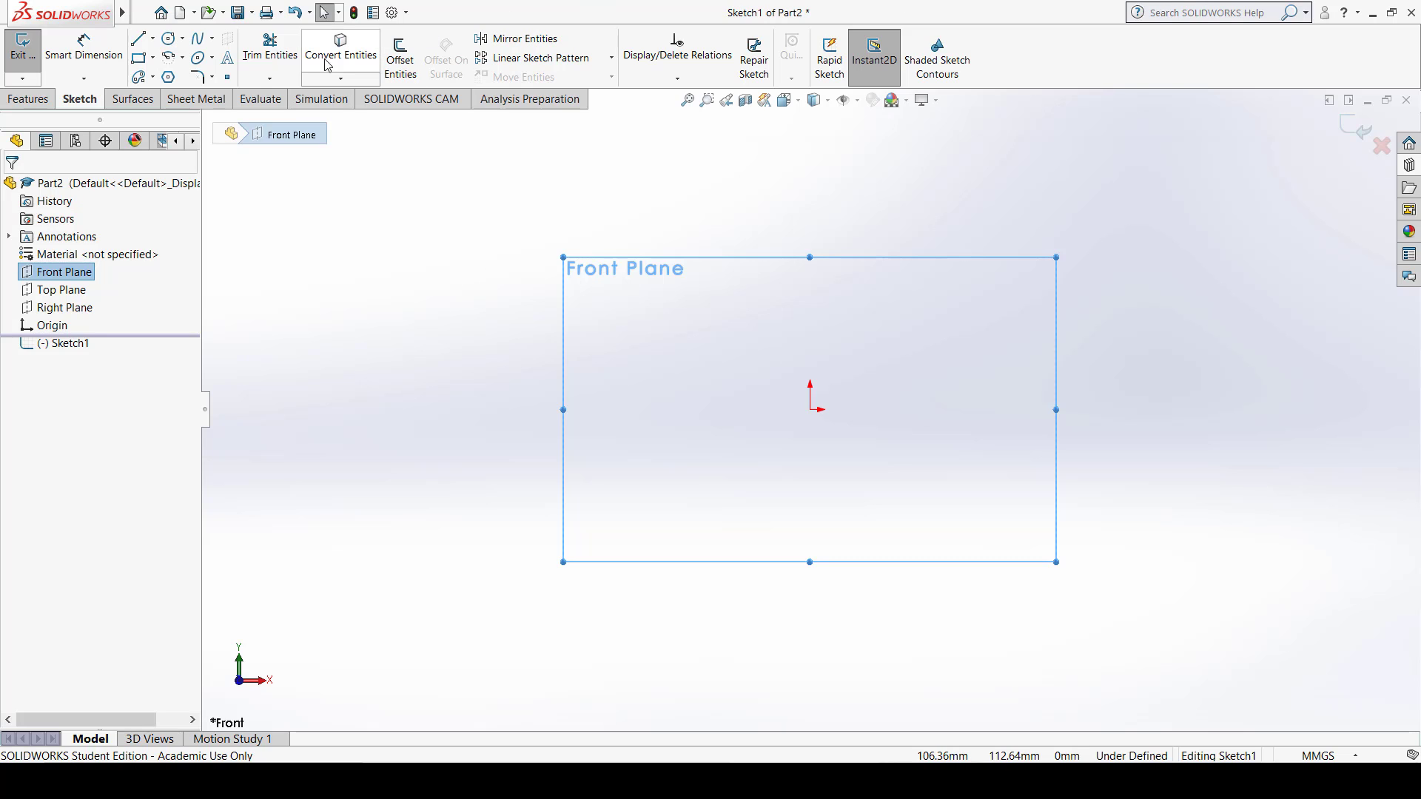
click(282, 79)
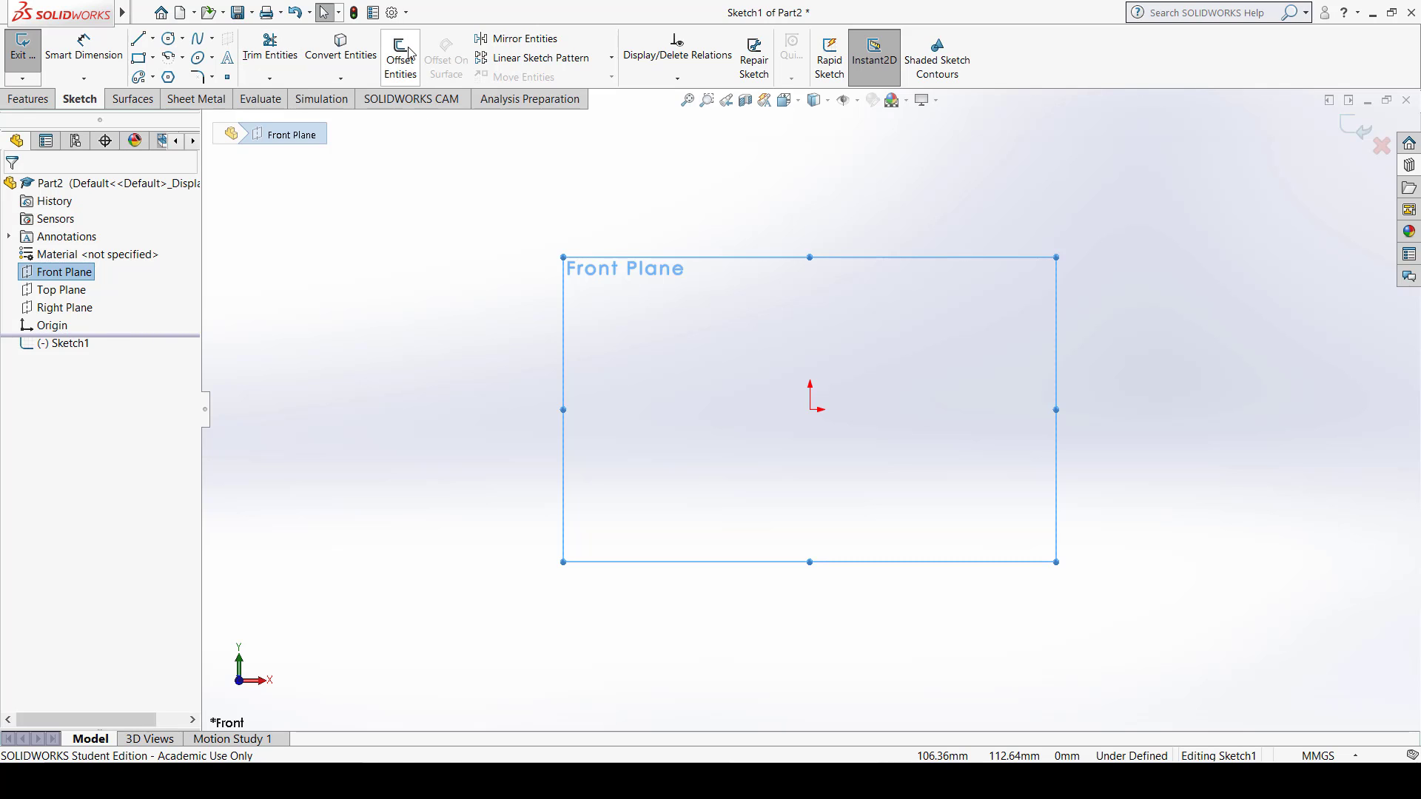
click(340, 77)
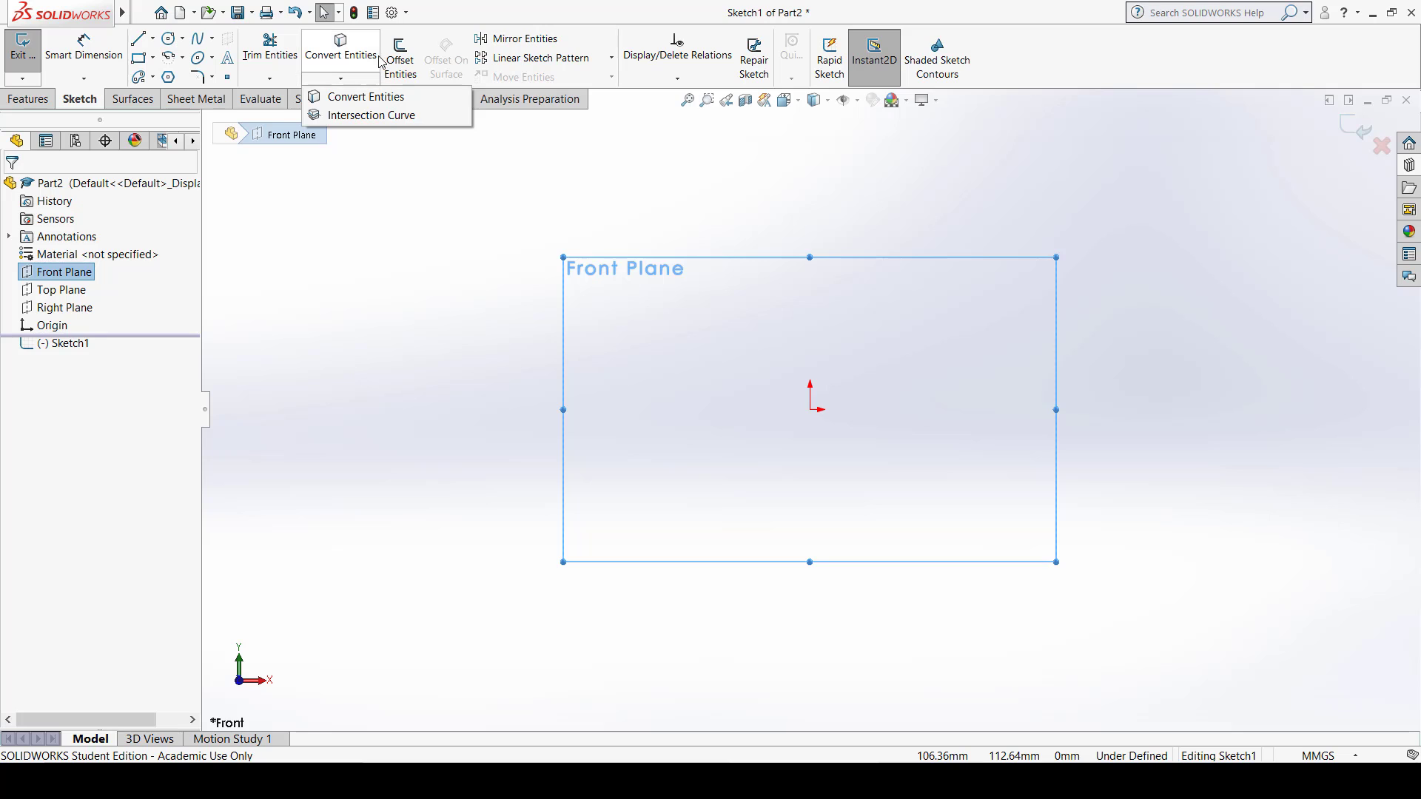
click(524, 59)
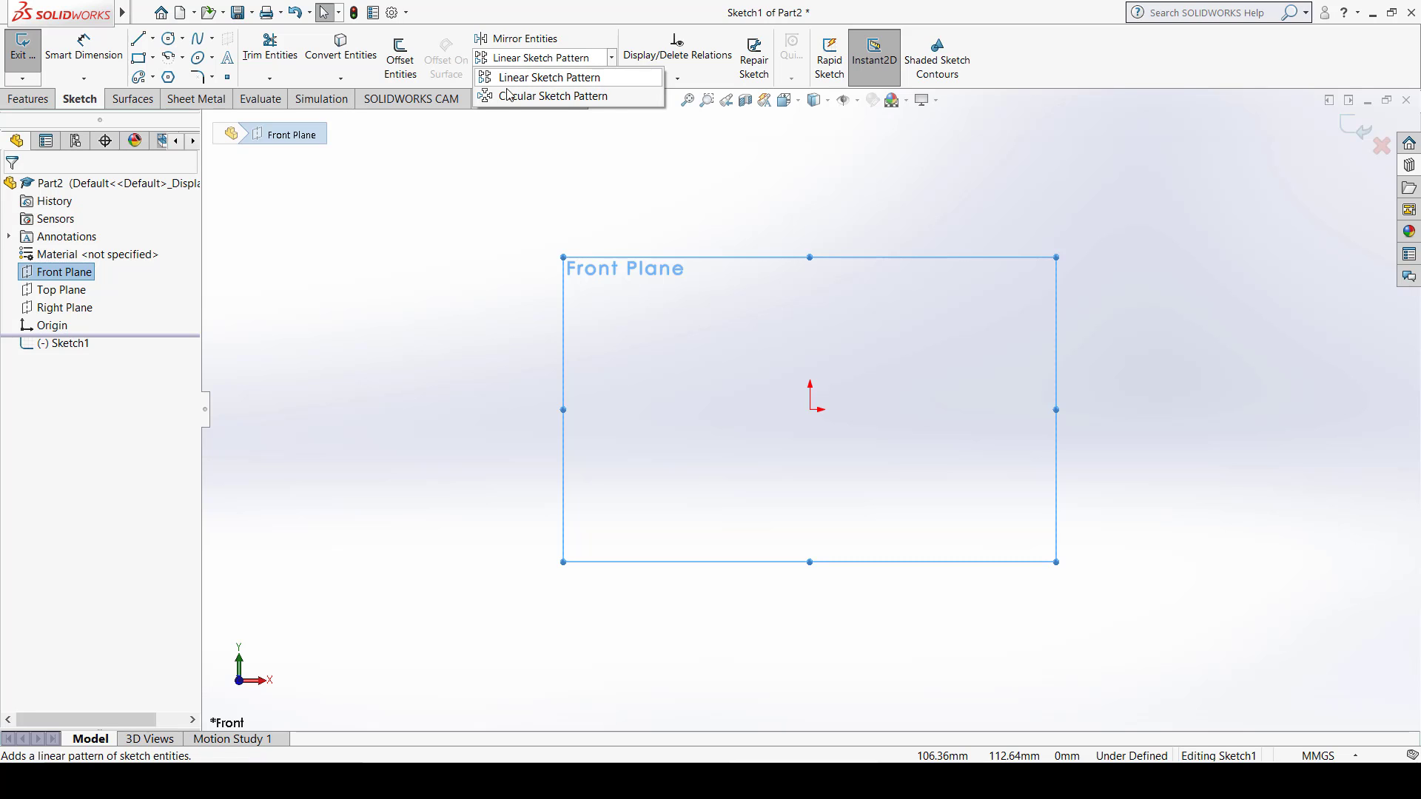
click(446, 226)
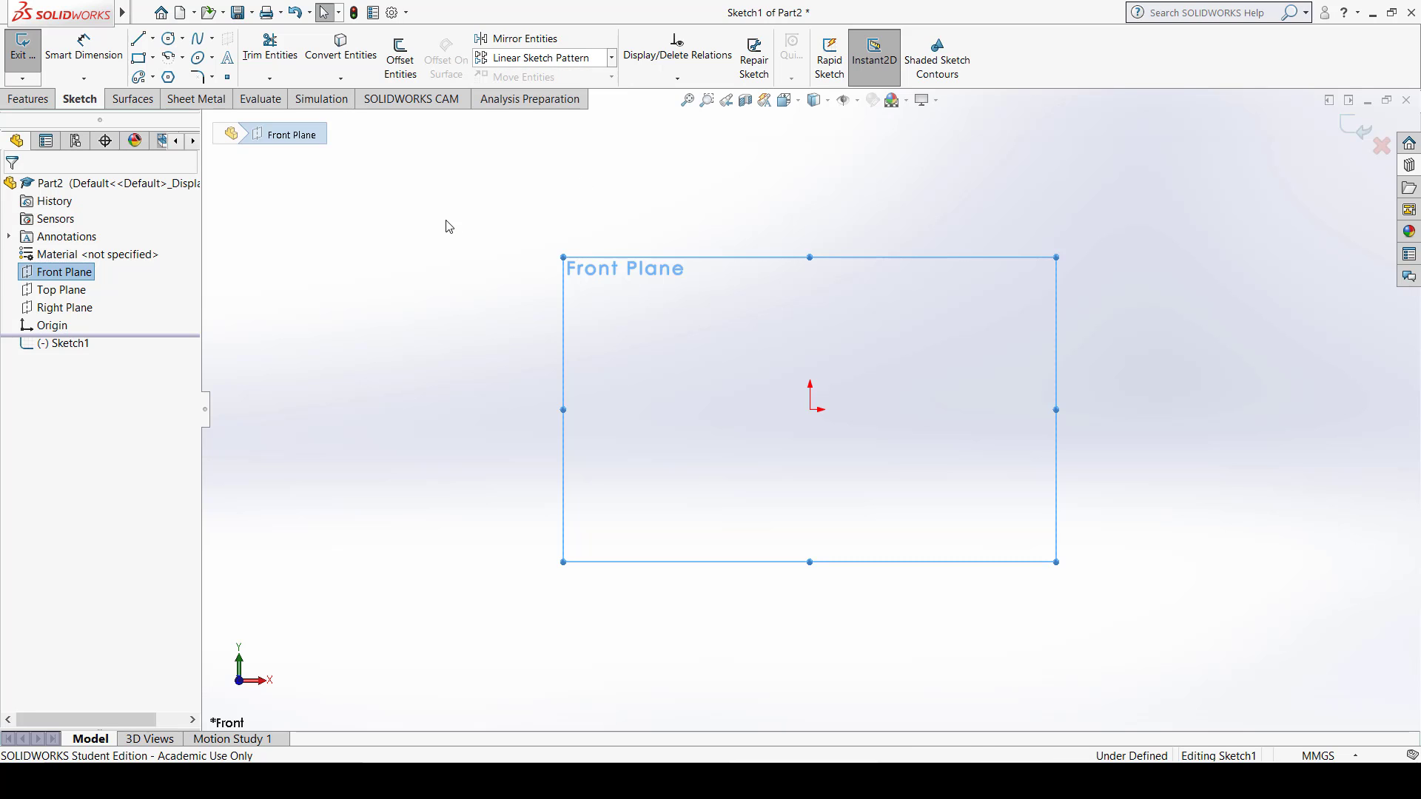
click(446, 226)
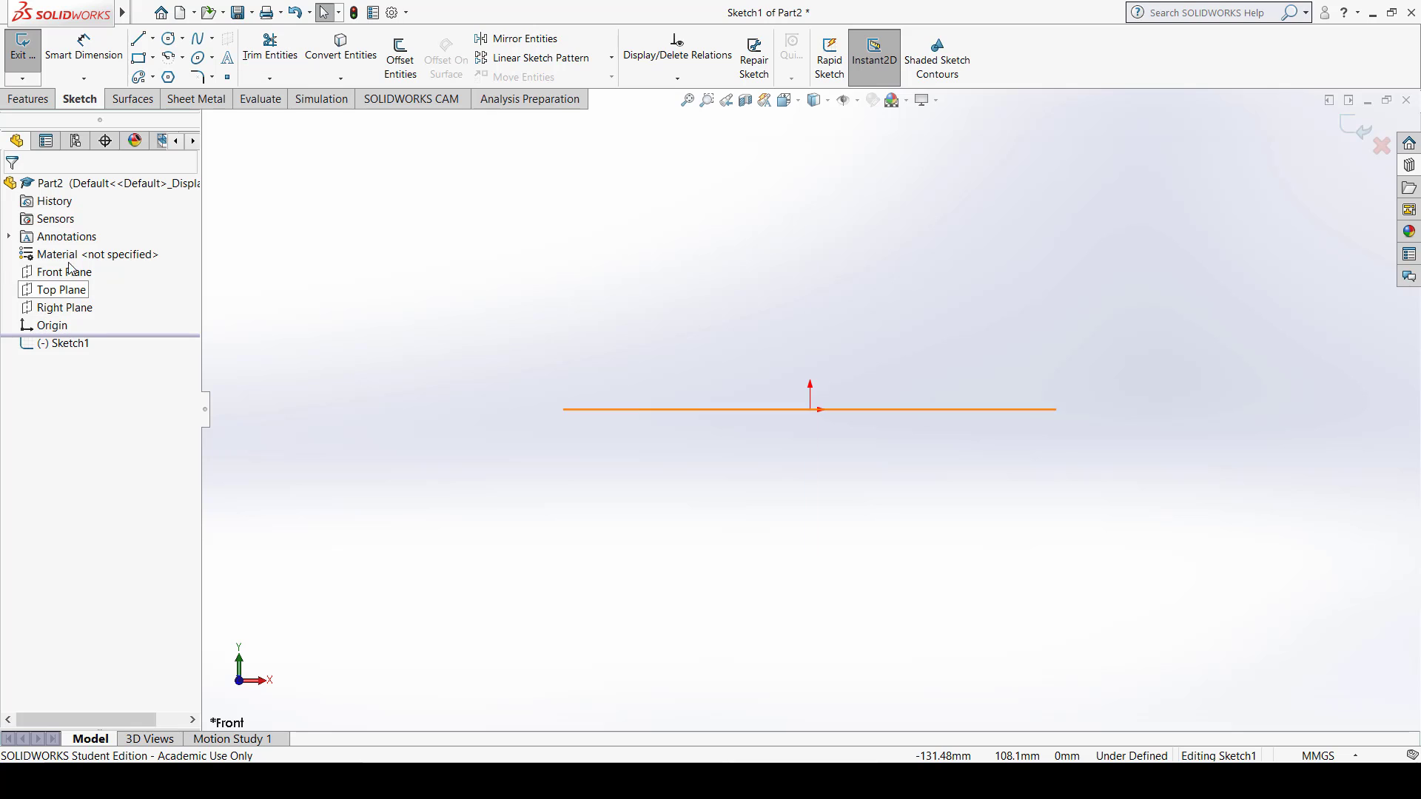
Step: Sketch a corner rectangle about 206 mm wide and 95 mm high around the origin
click(140, 60)
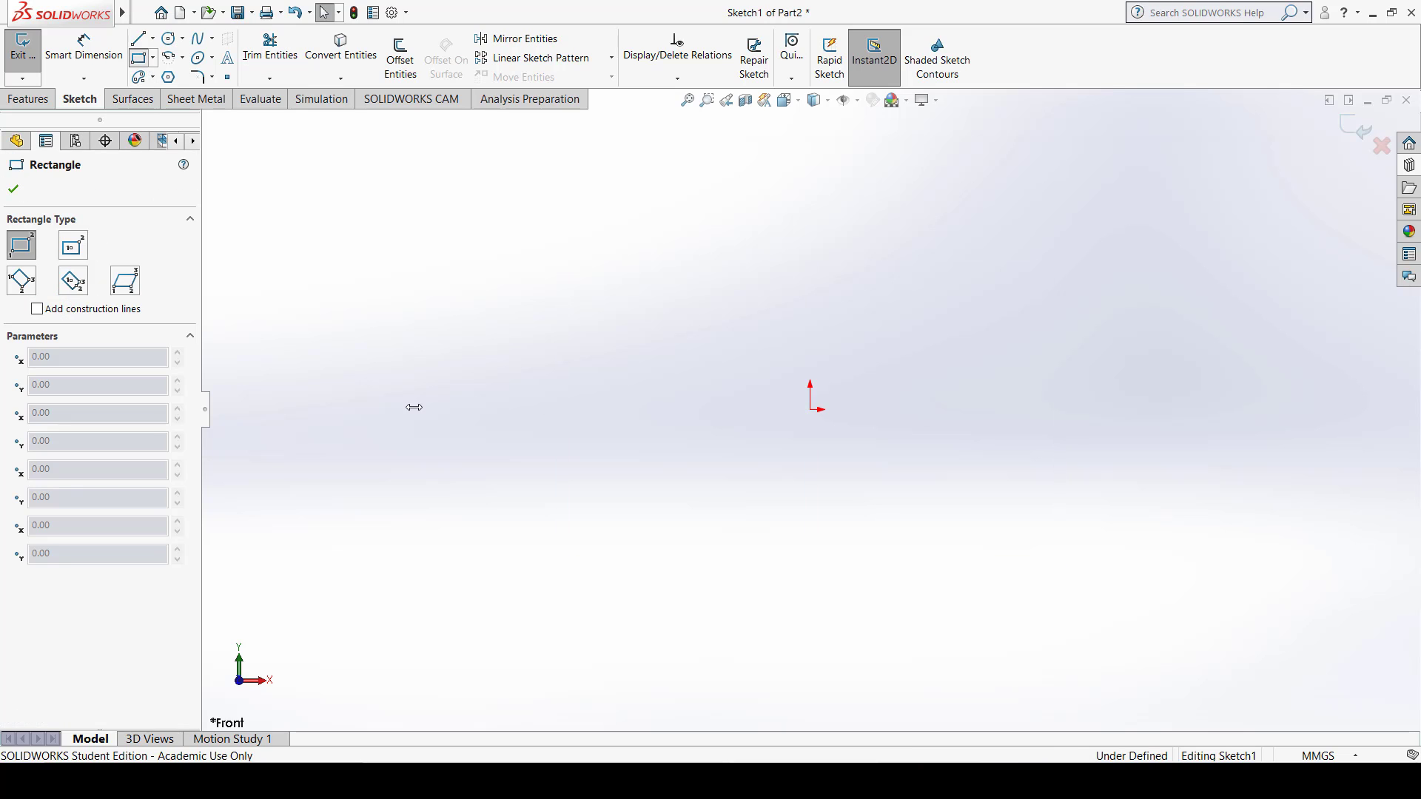
click(514, 249)
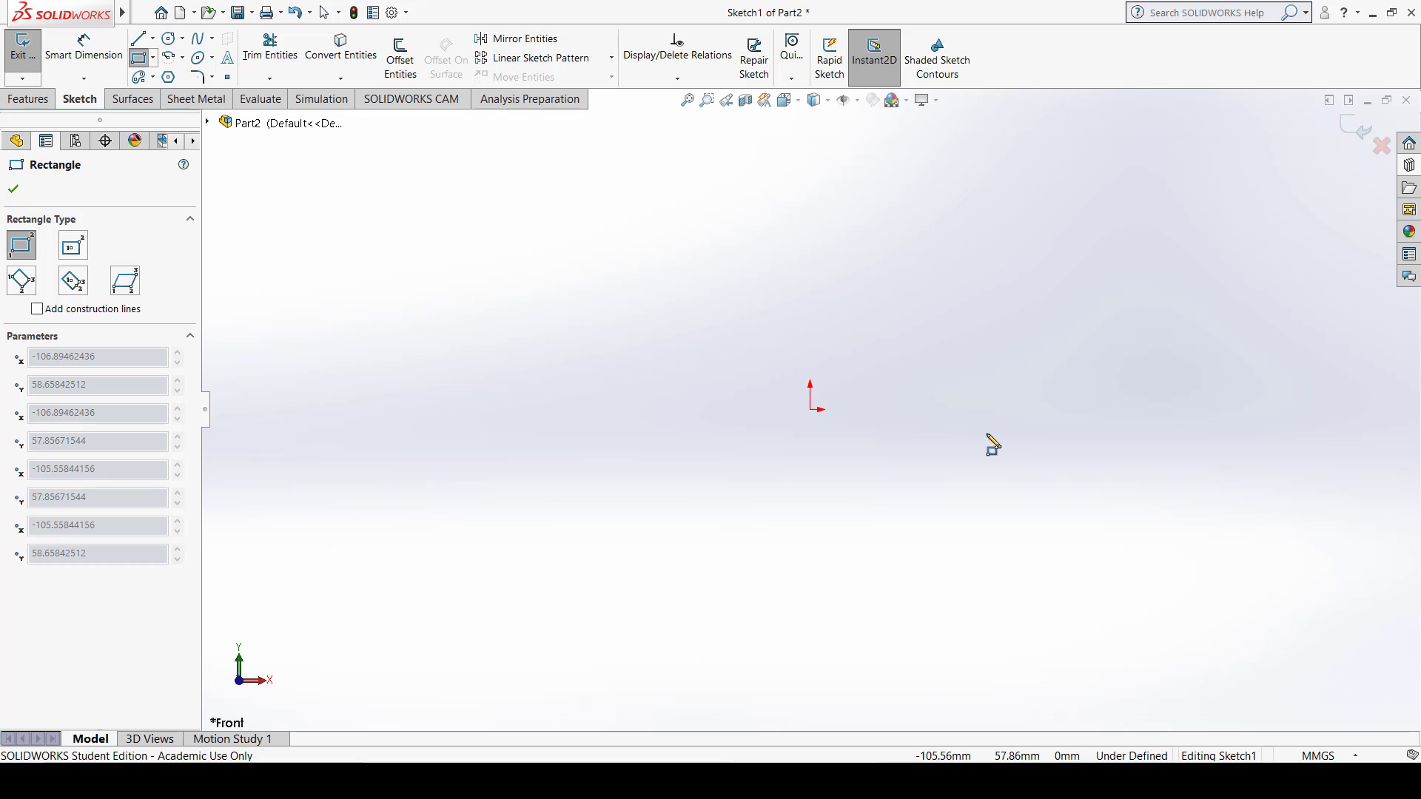
click(1085, 510)
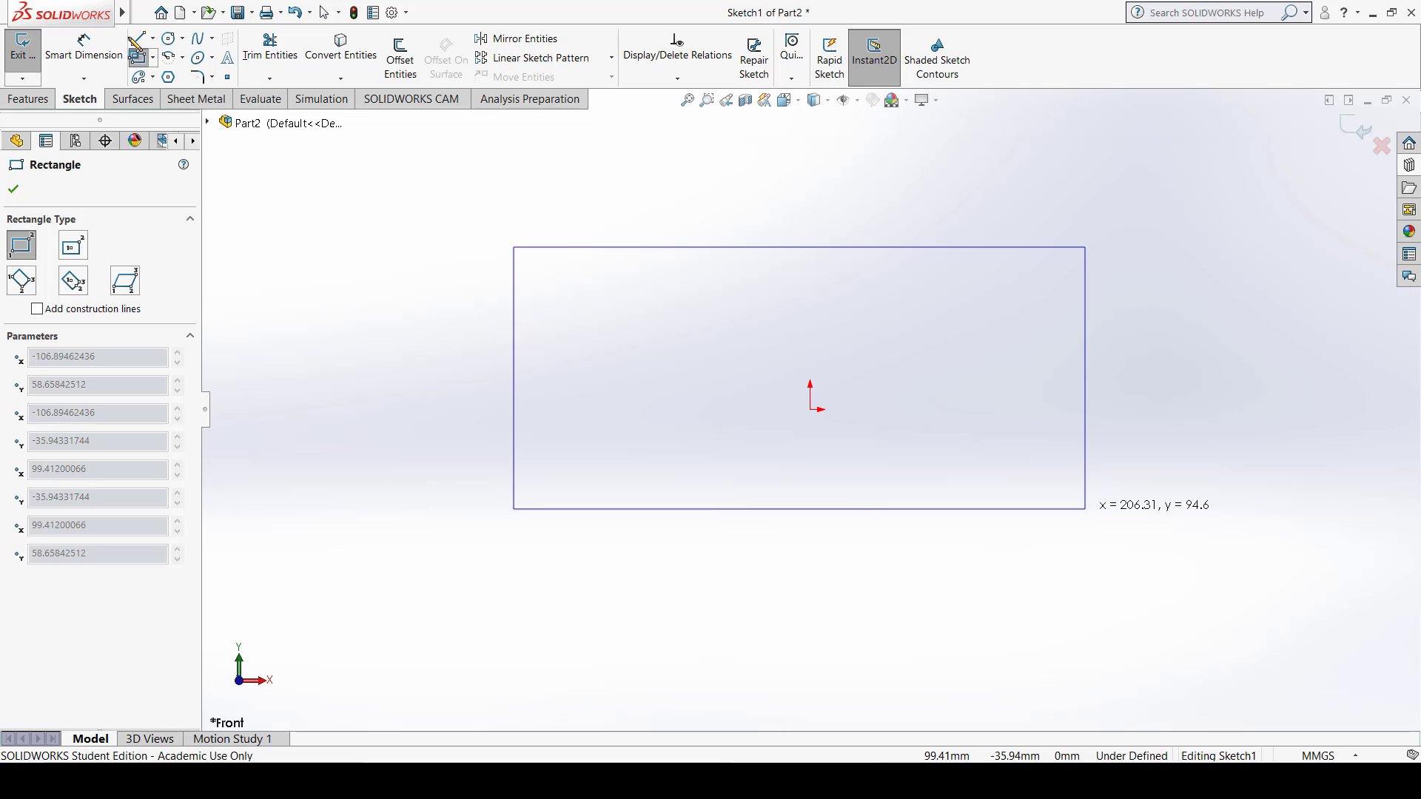
Step: Sketch a zigzag chain of ten connected lines across the rectangle, with each peak and valley extending beyond its horizontal edges
click(139, 39)
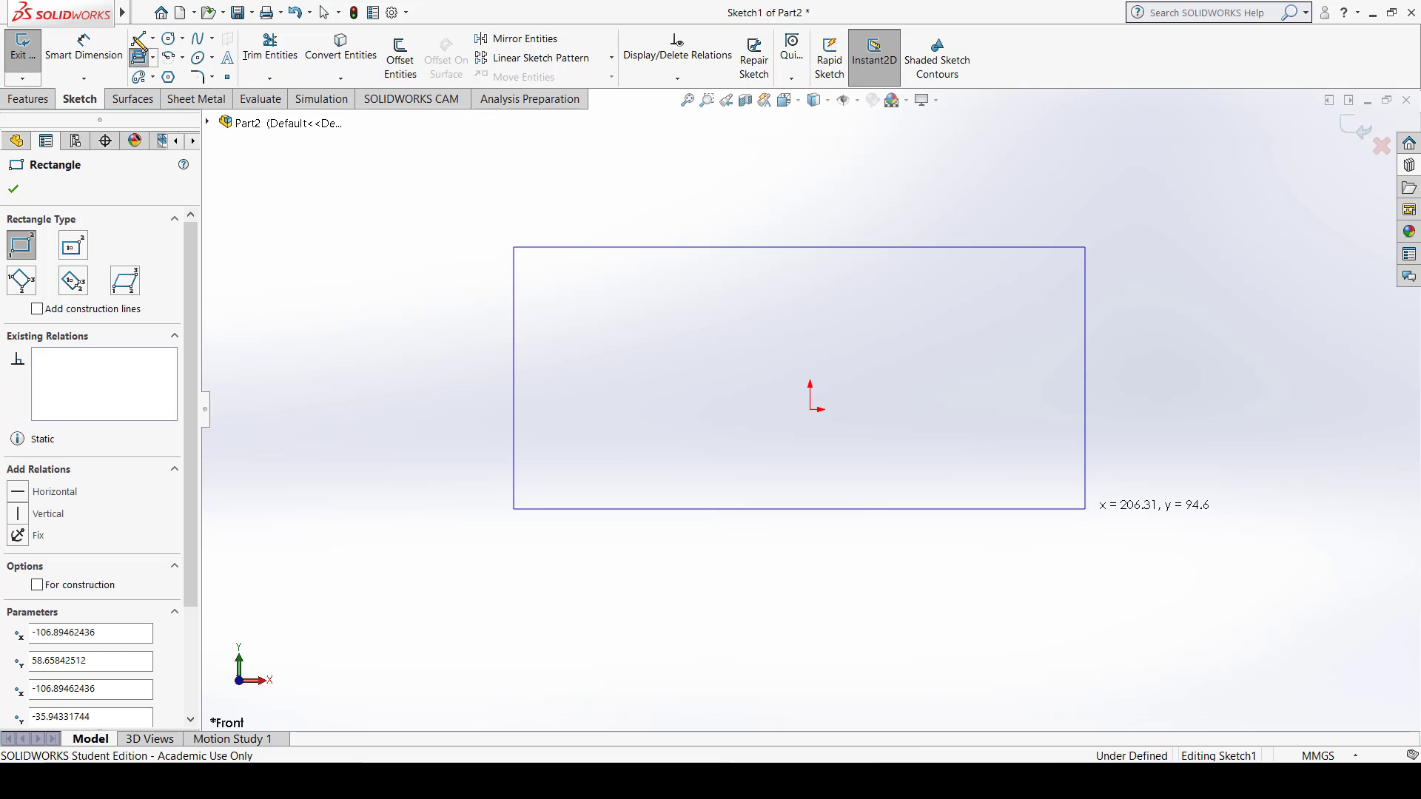
click(526, 551)
click(582, 191)
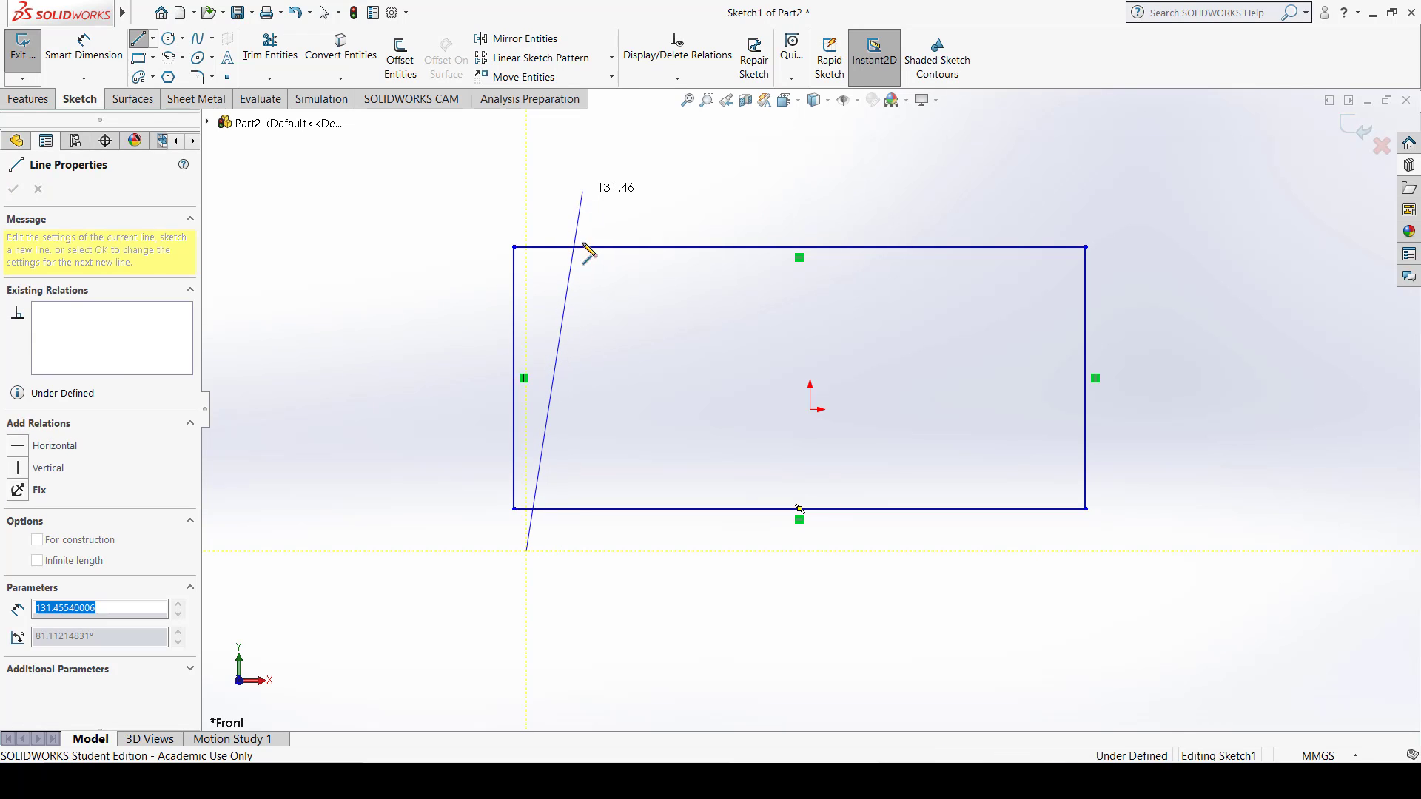
click(647, 570)
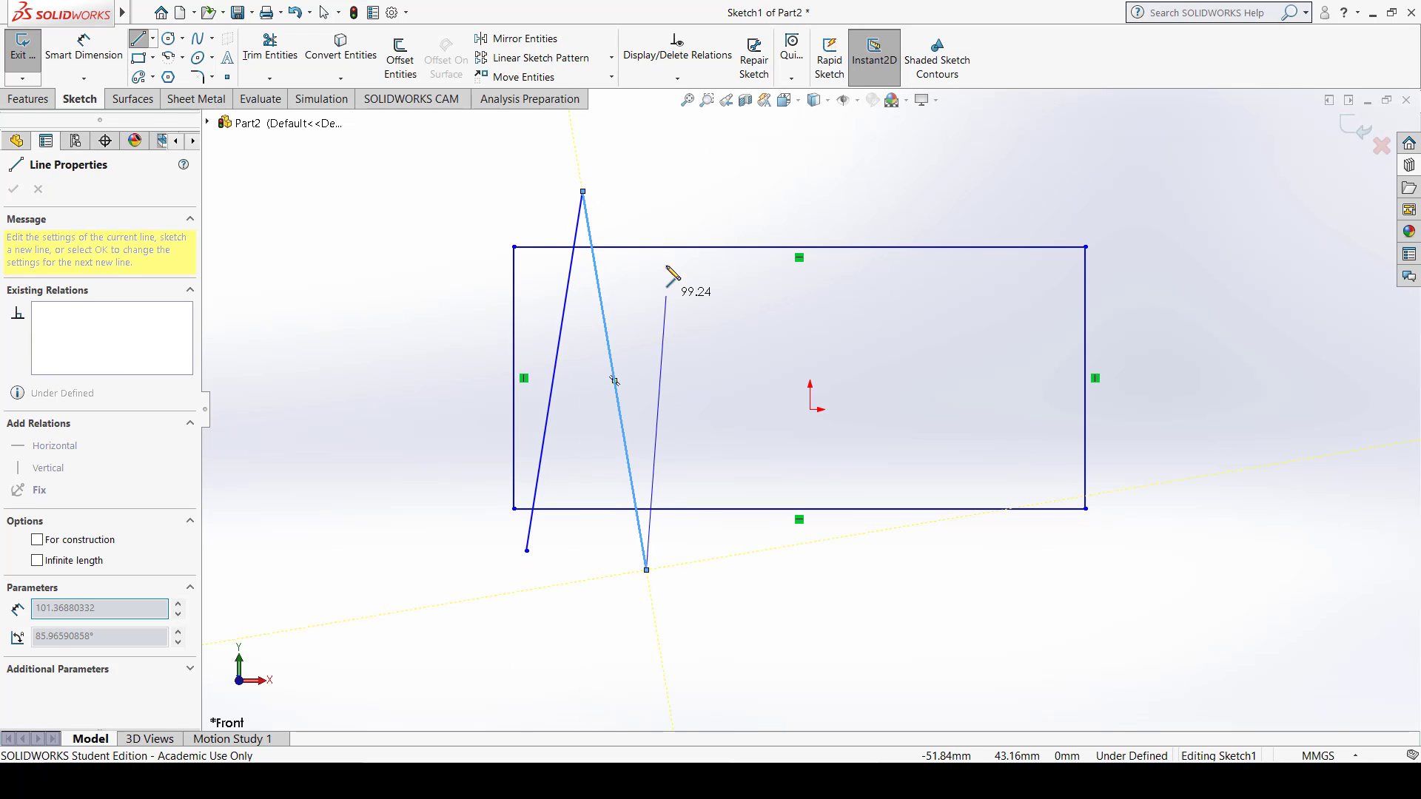
click(672, 206)
click(733, 562)
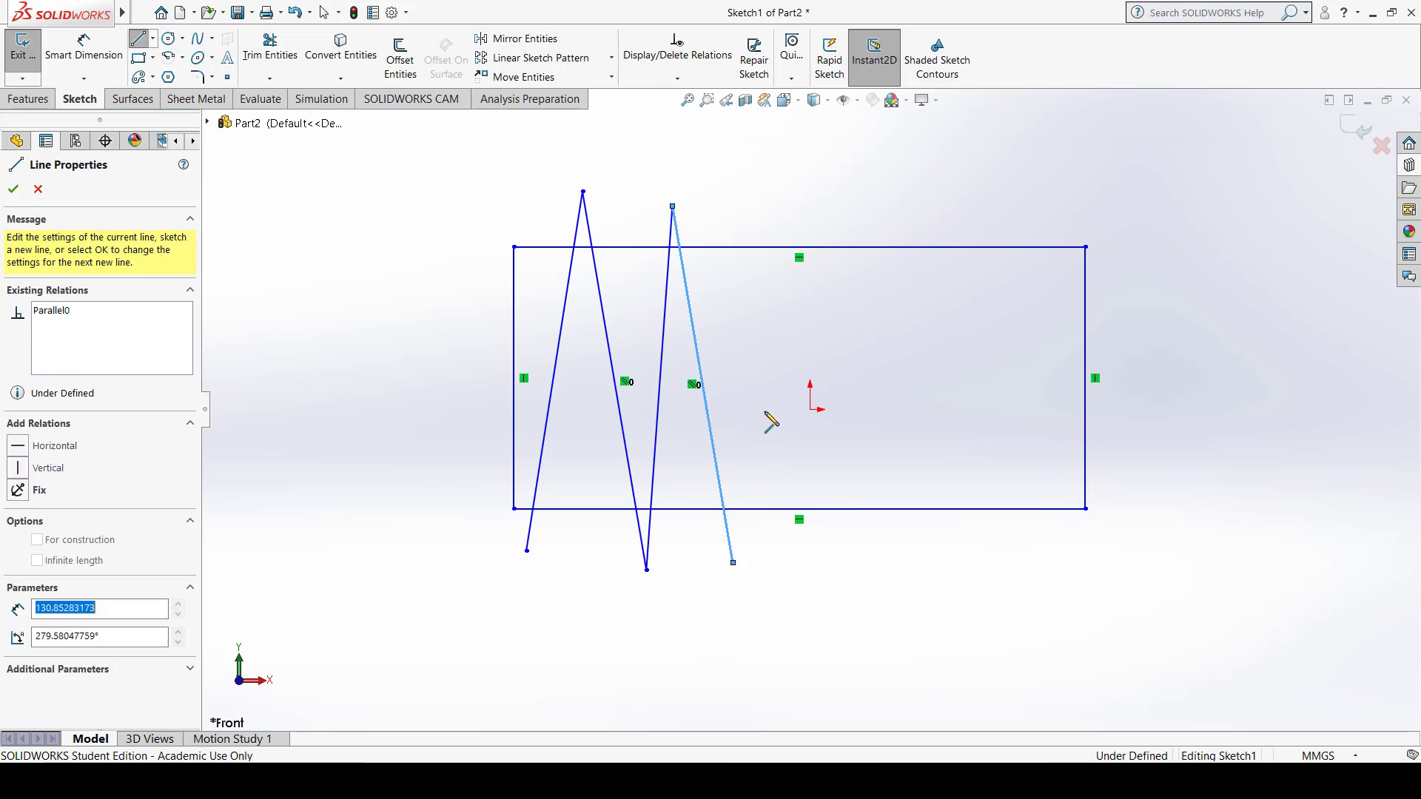
click(800, 201)
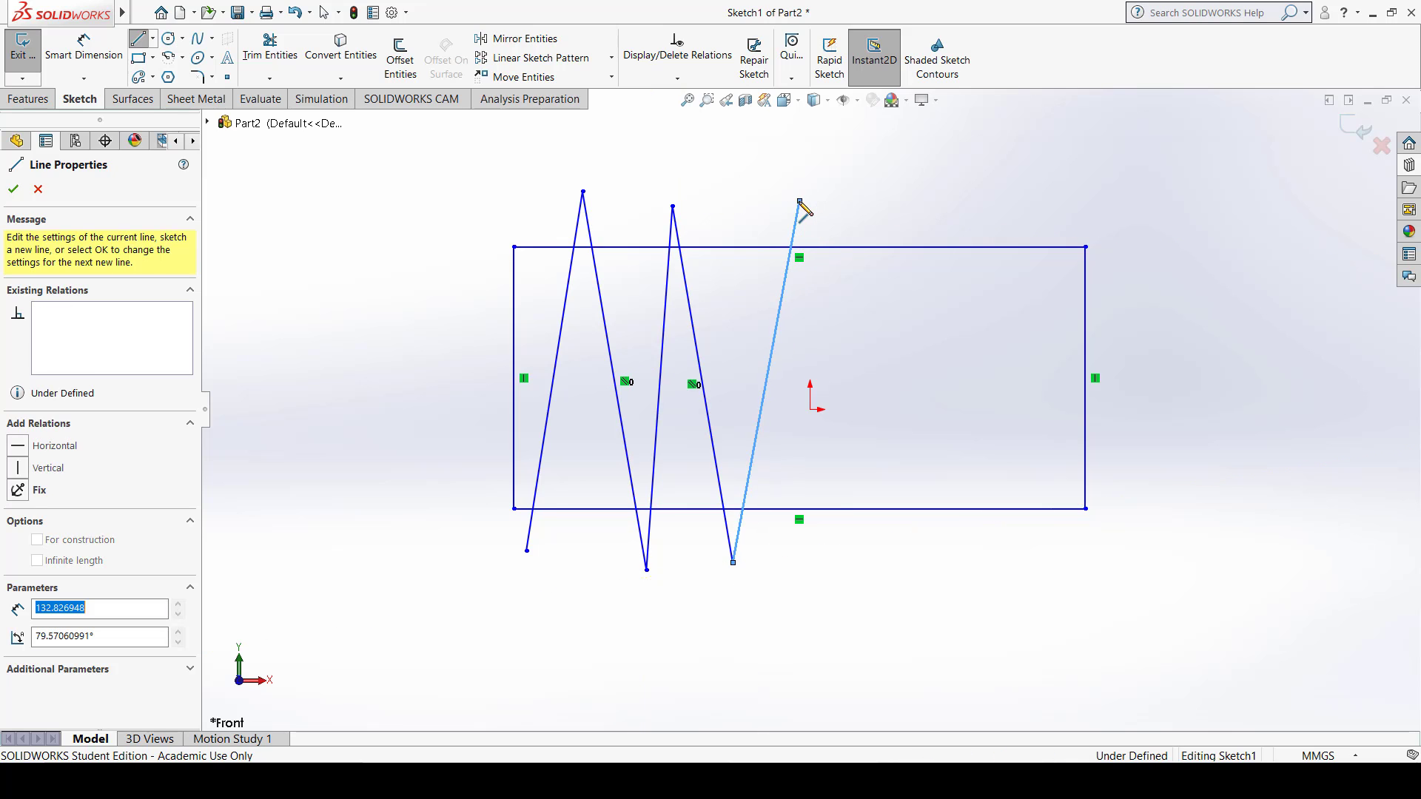
click(876, 562)
double_click(896, 218)
click(896, 219)
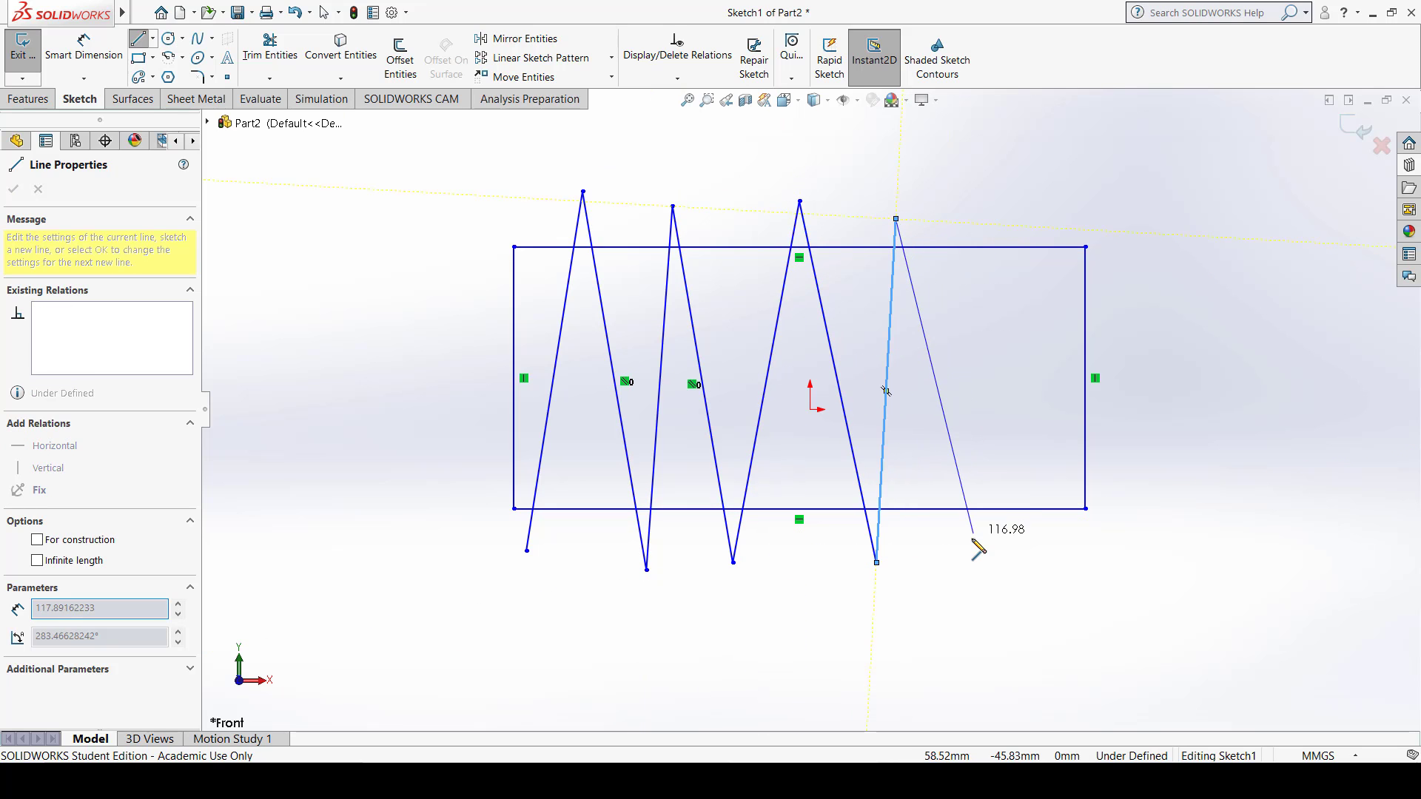
click(973, 542)
click(1014, 218)
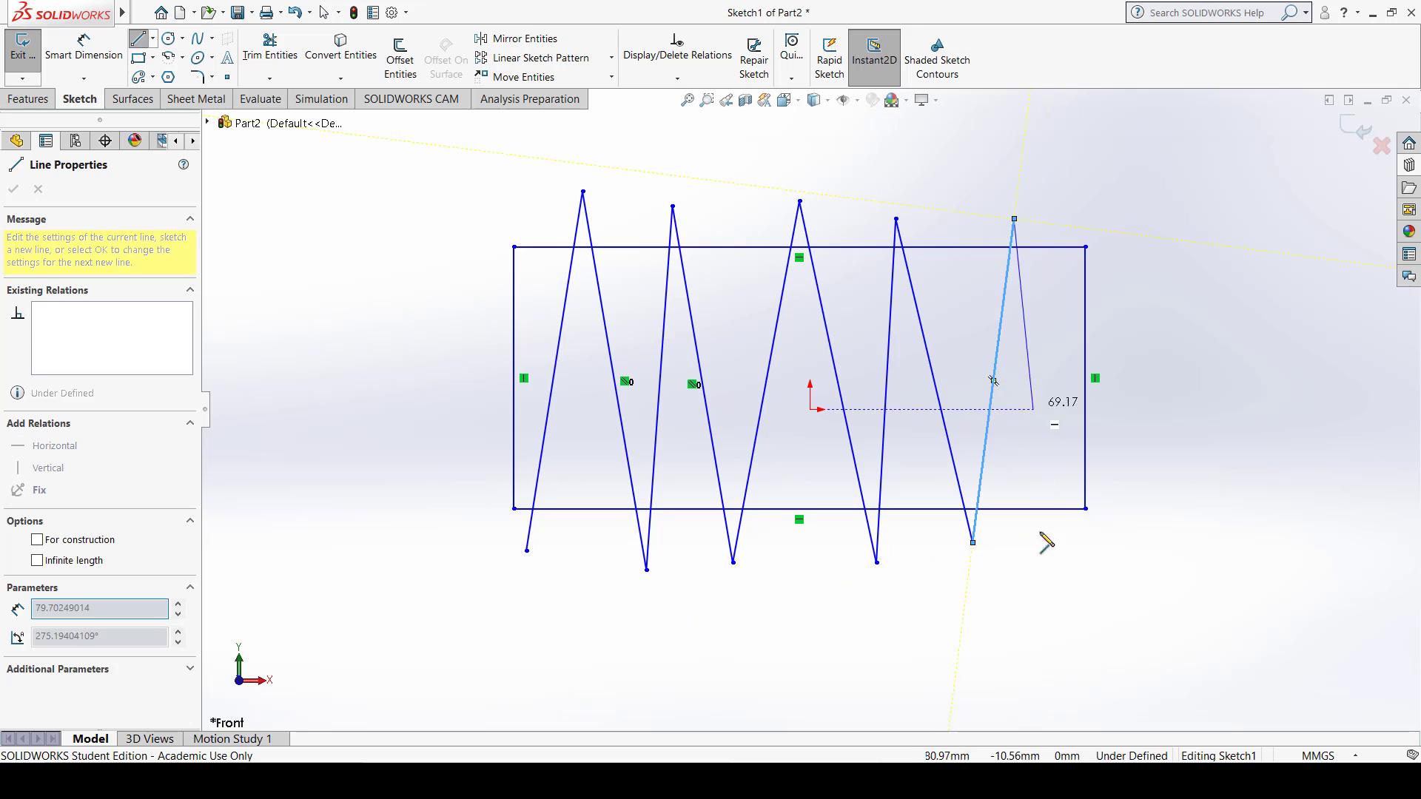
double_click(1052, 606)
key(Escape)
key(Escape)
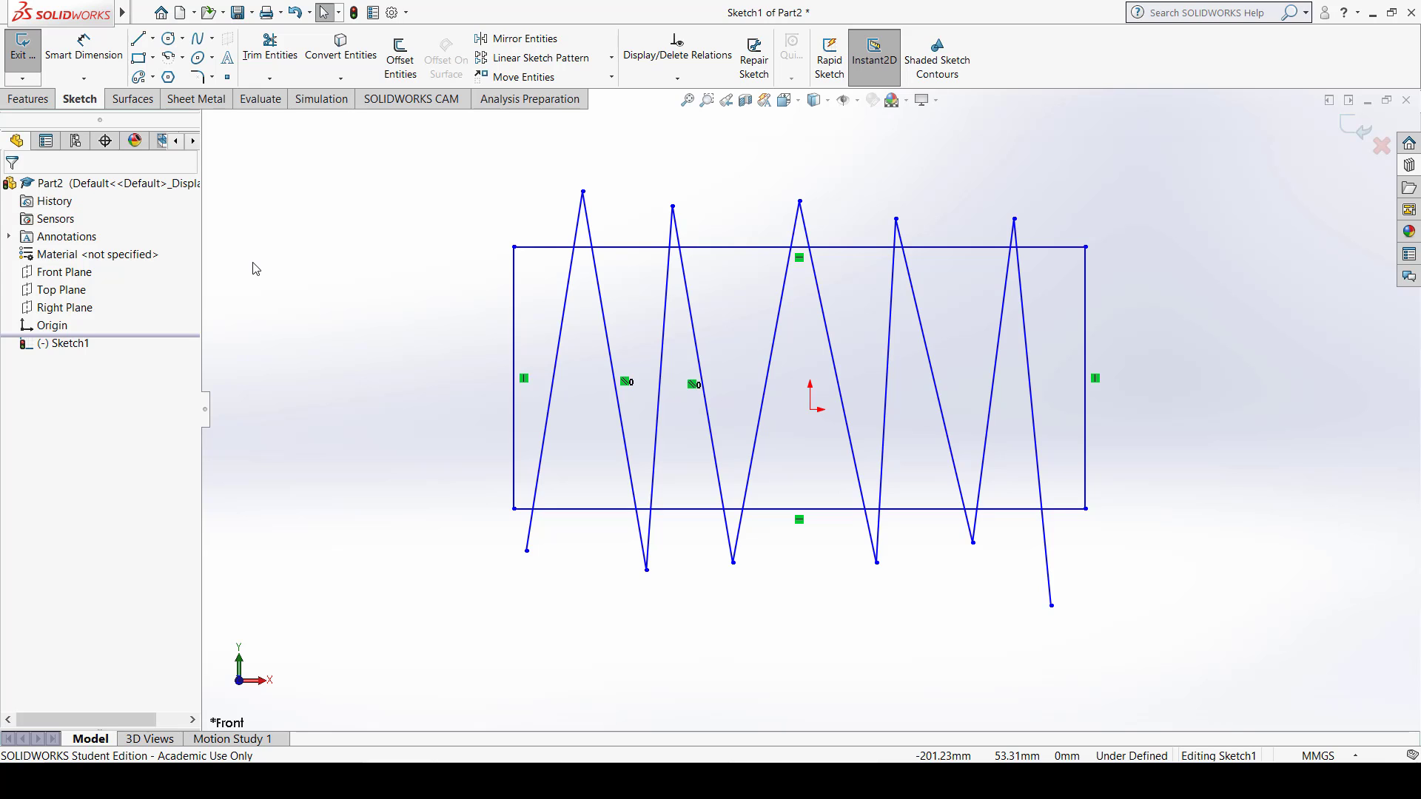
Step: Use Power trim to cut away the zigzag and rectangle segments by sweeping a path across them
click(285, 49)
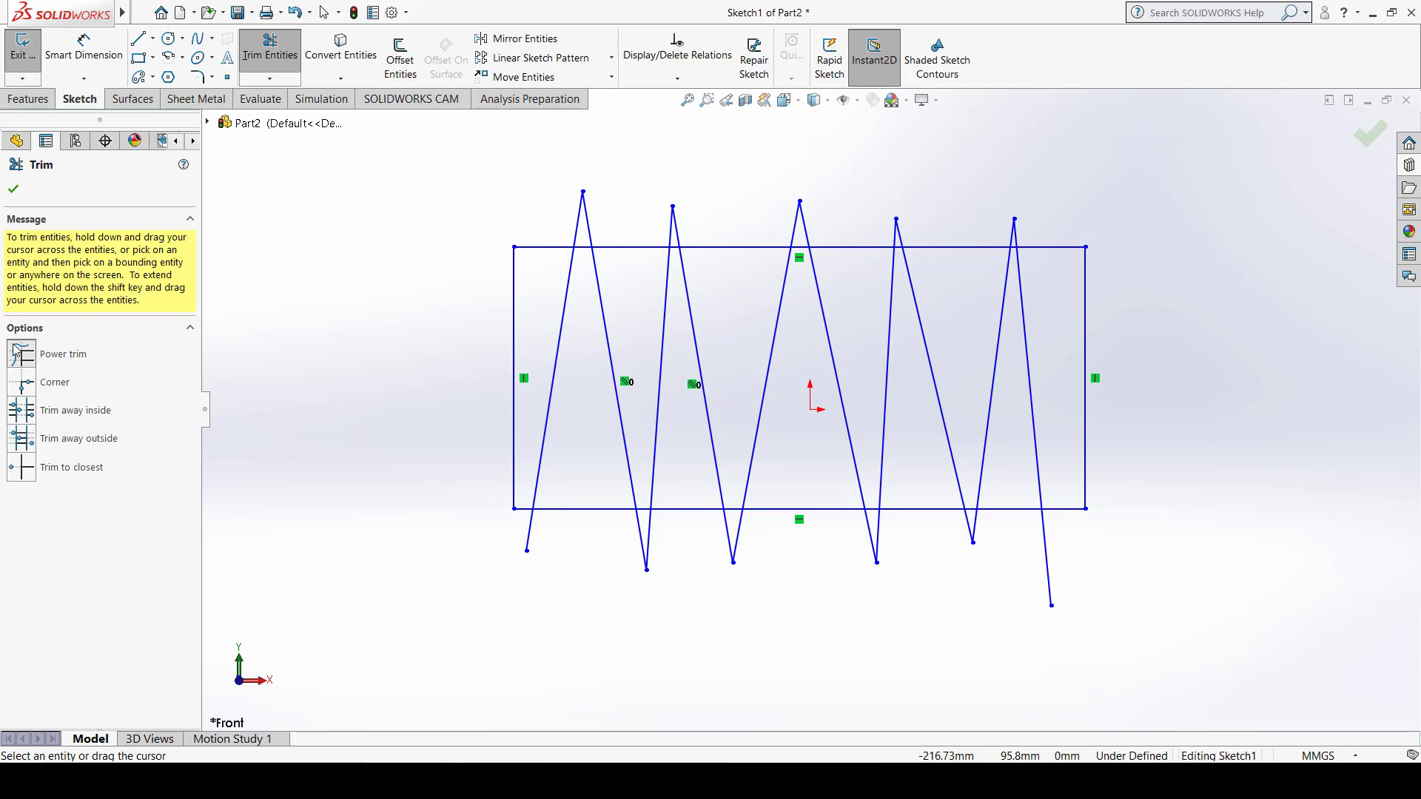
click(71, 356)
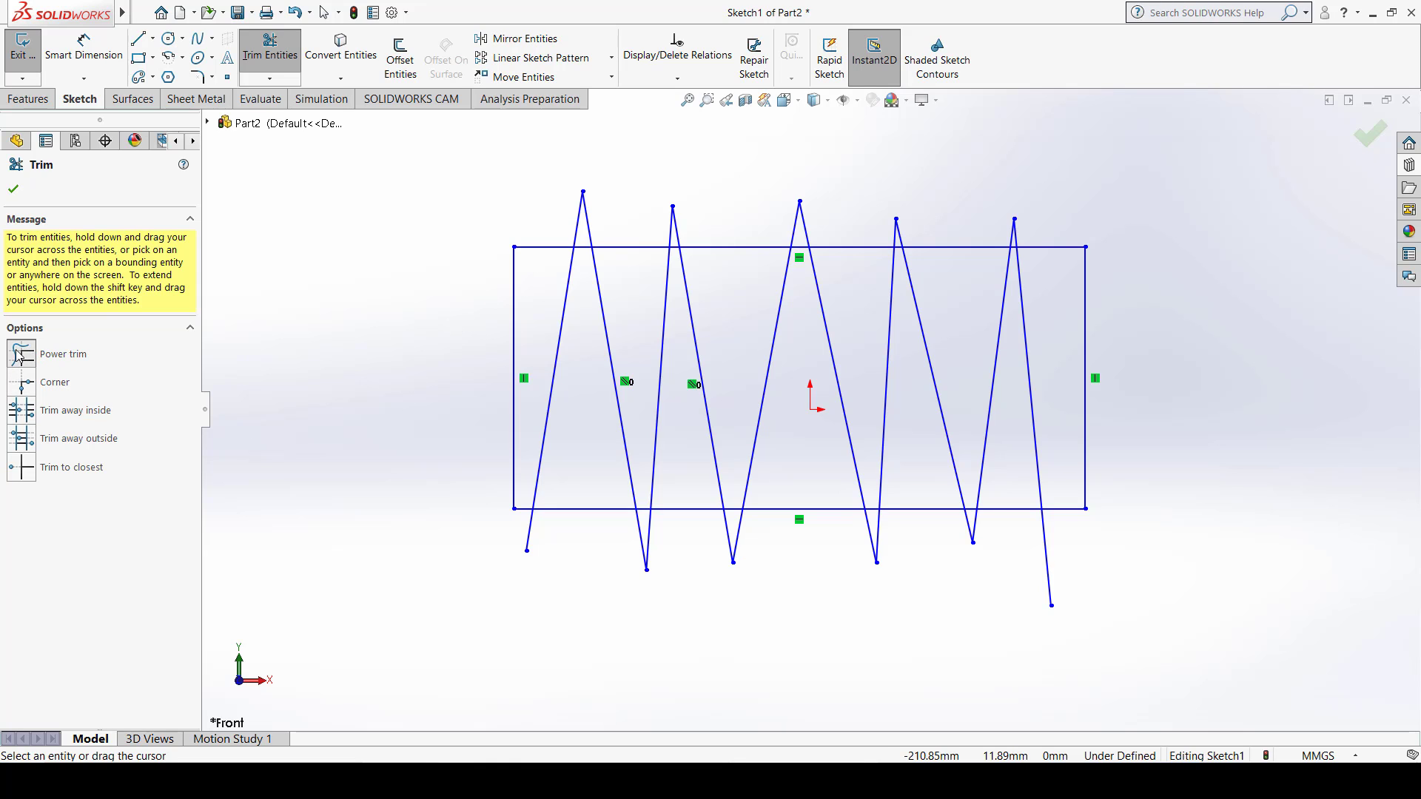
mouse_move(654, 190)
mouse_down()
mouse_move(447, 308)
mouse_move(459, 339)
mouse_up()
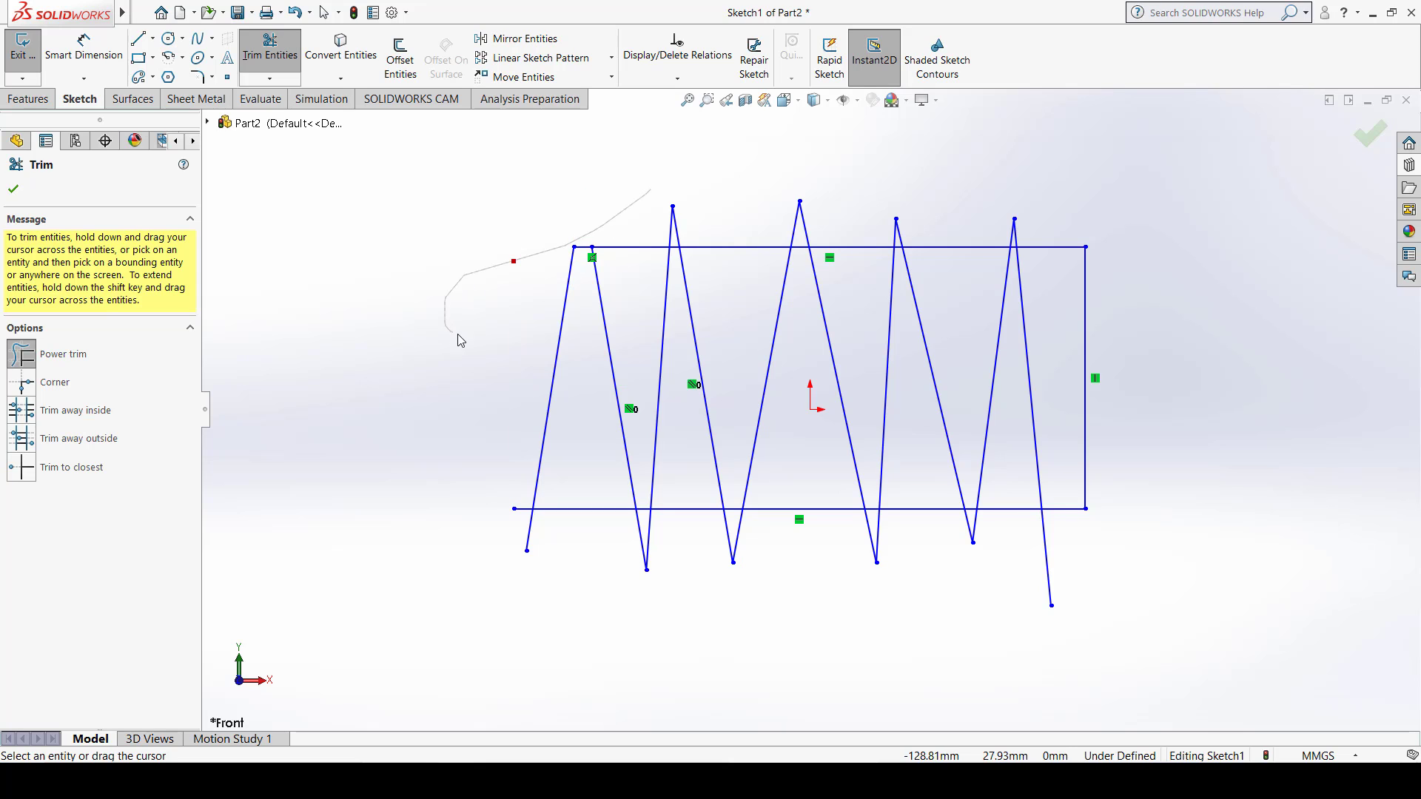
mouse_move(530, 300)
mouse_down()
mouse_move(549, 422)
mouse_move(578, 329)
mouse_move(620, 324)
mouse_move(632, 363)
mouse_move(668, 340)
mouse_move(685, 268)
mouse_move(703, 254)
mouse_up()
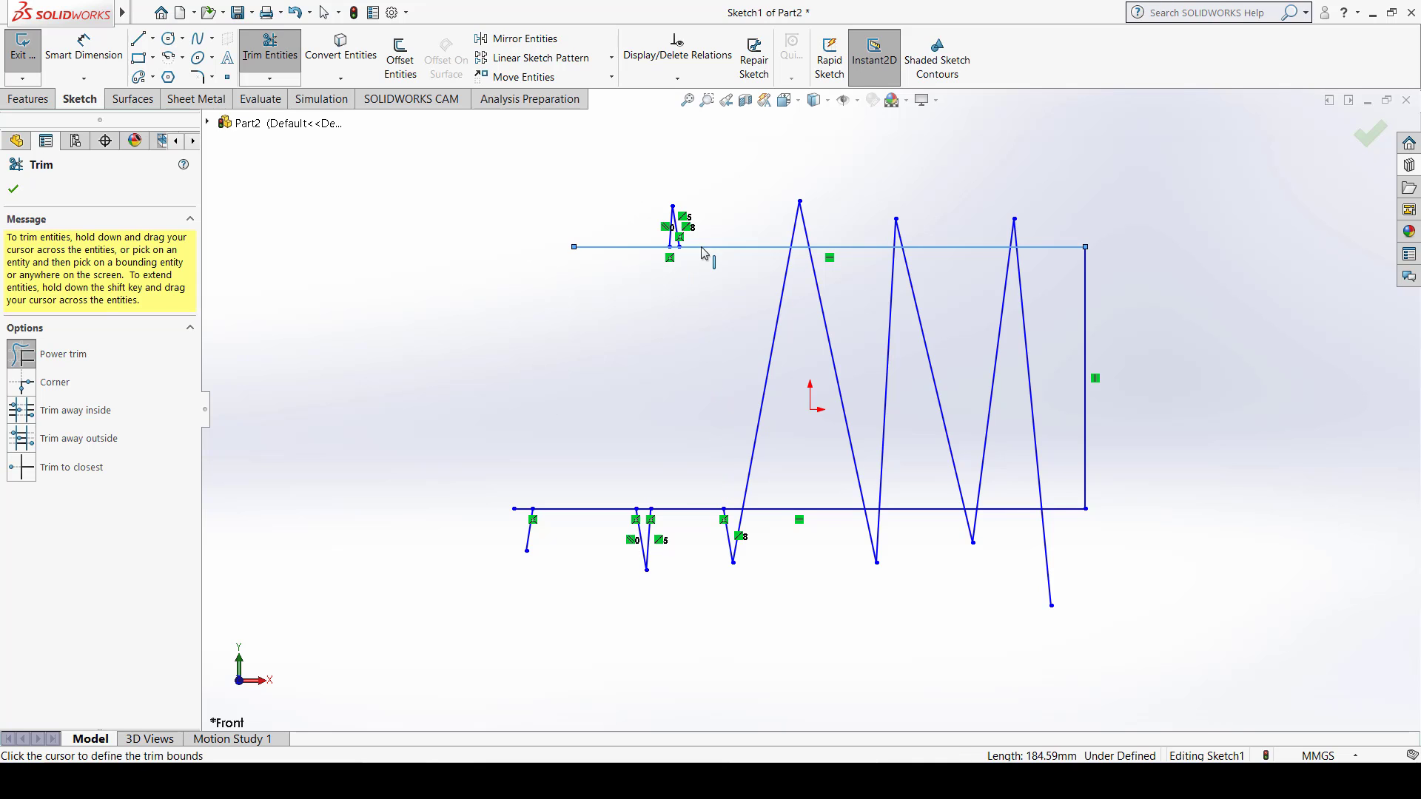
mouse_move(640, 184)
mouse_down()
mouse_move(588, 281)
mouse_move(682, 301)
mouse_up()
mouse_move(689, 353)
mouse_down()
mouse_move(748, 393)
mouse_move(802, 285)
mouse_move(831, 358)
mouse_move(786, 514)
mouse_move(510, 537)
mouse_move(657, 509)
mouse_move(859, 518)
mouse_move(921, 393)
mouse_move(962, 453)
mouse_move(1077, 265)
mouse_move(873, 237)
mouse_move(732, 247)
mouse_move(676, 327)
mouse_move(898, 491)
mouse_move(881, 536)
mouse_move(1021, 509)
mouse_move(1043, 559)
mouse_move(1098, 373)
mouse_up()
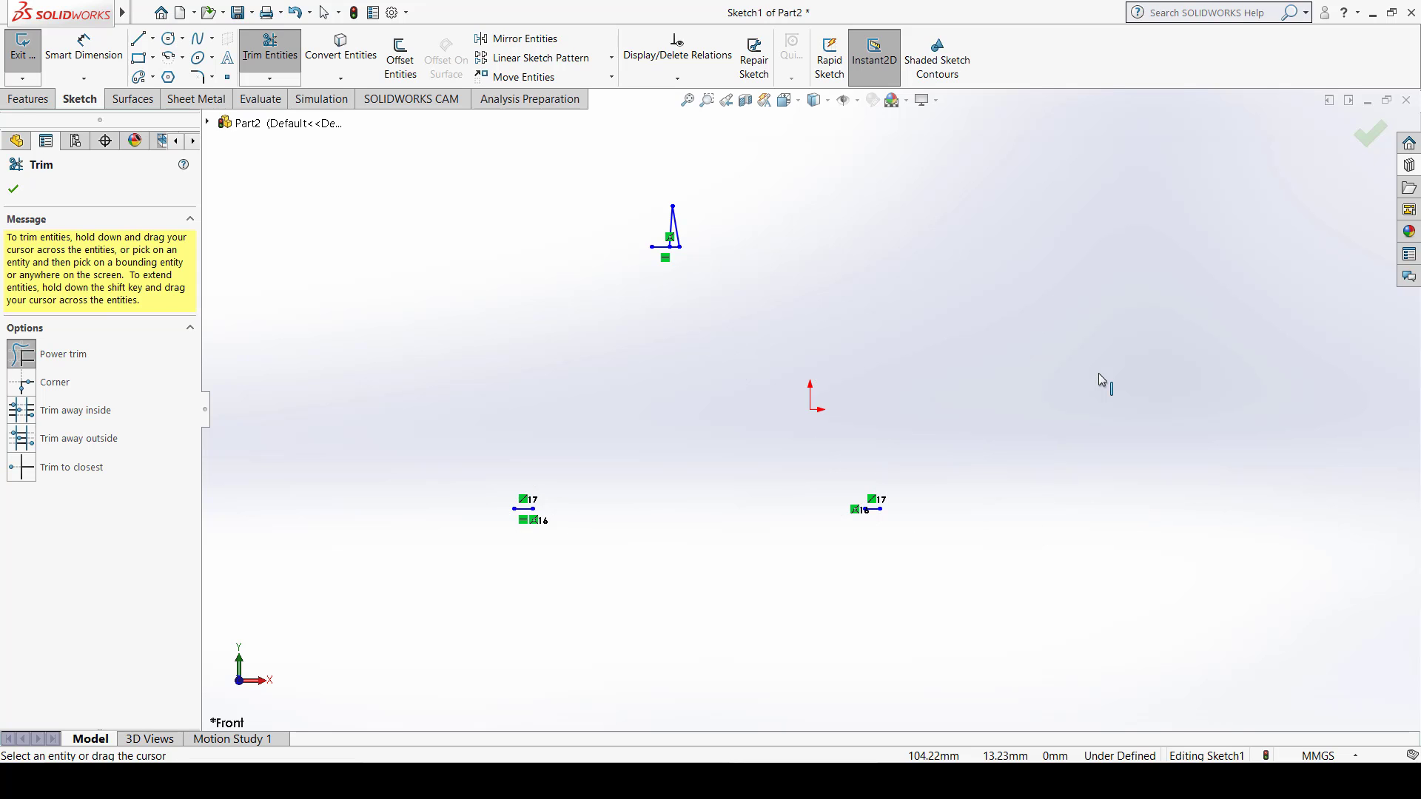
Step: Leave the Trim command and undo the power trims on the rectangle and zigzag lines
key(Escape)
key(ctrl+z)
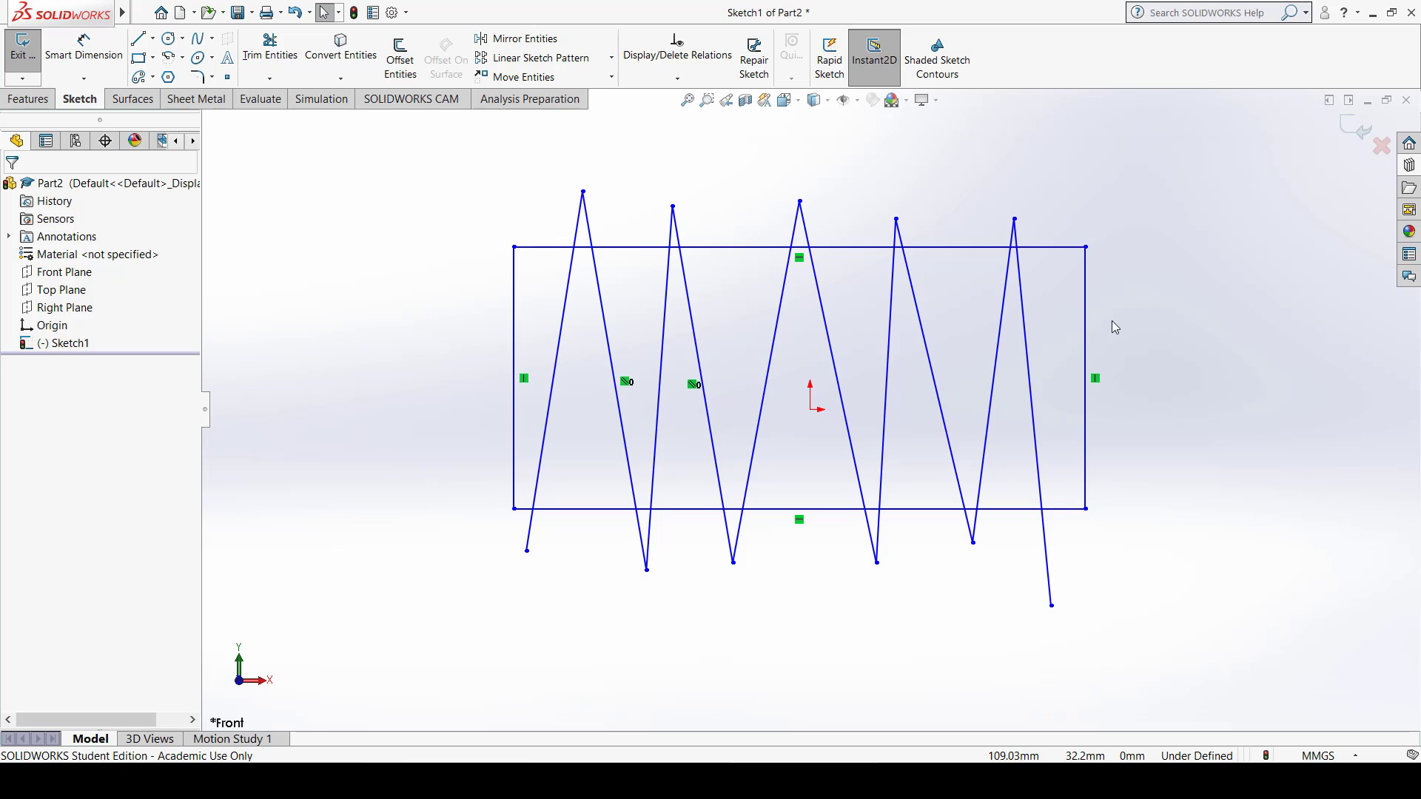
Step: Sketch two separate crossing lines as an X to the left of the rectangle, the second about 88 mm long
click(269, 46)
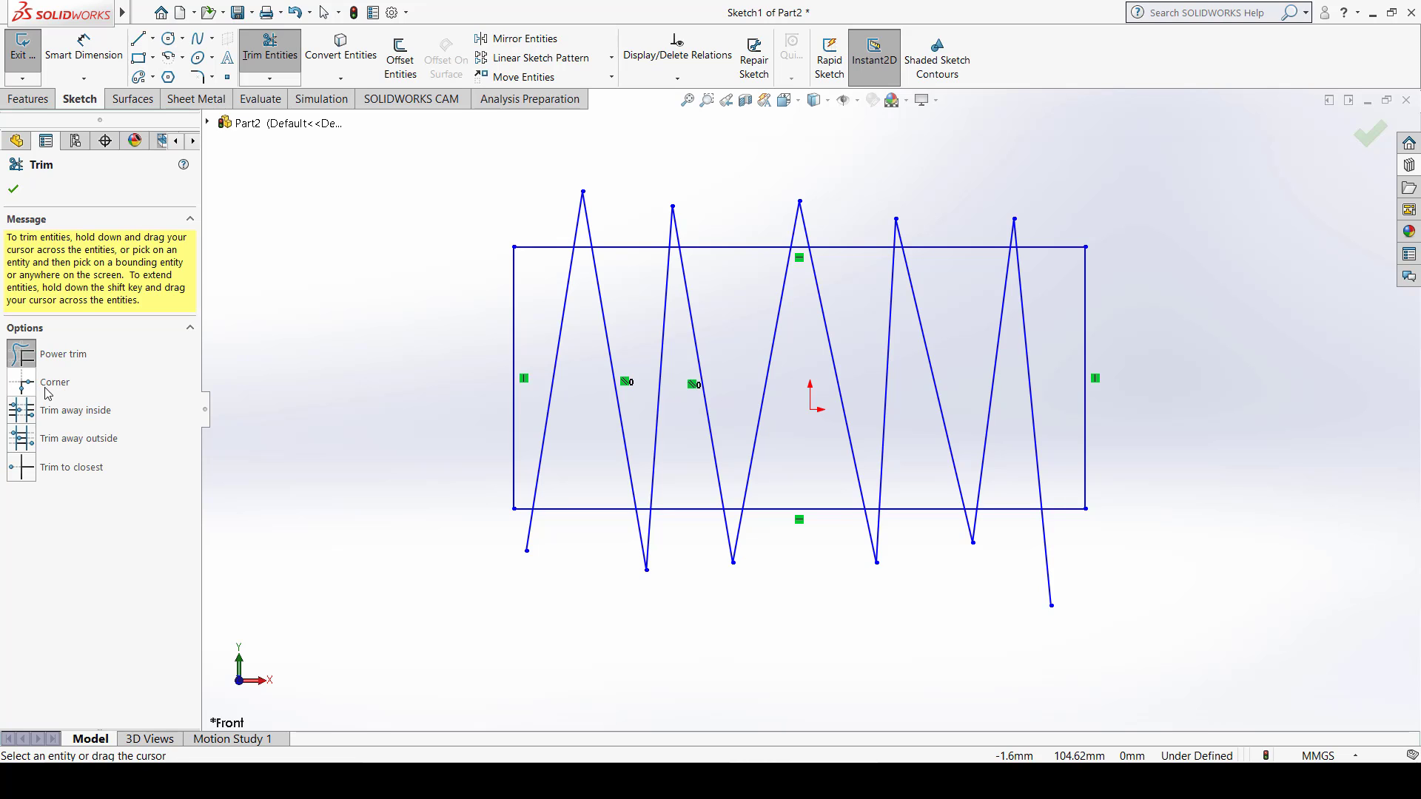
click(138, 38)
click(281, 396)
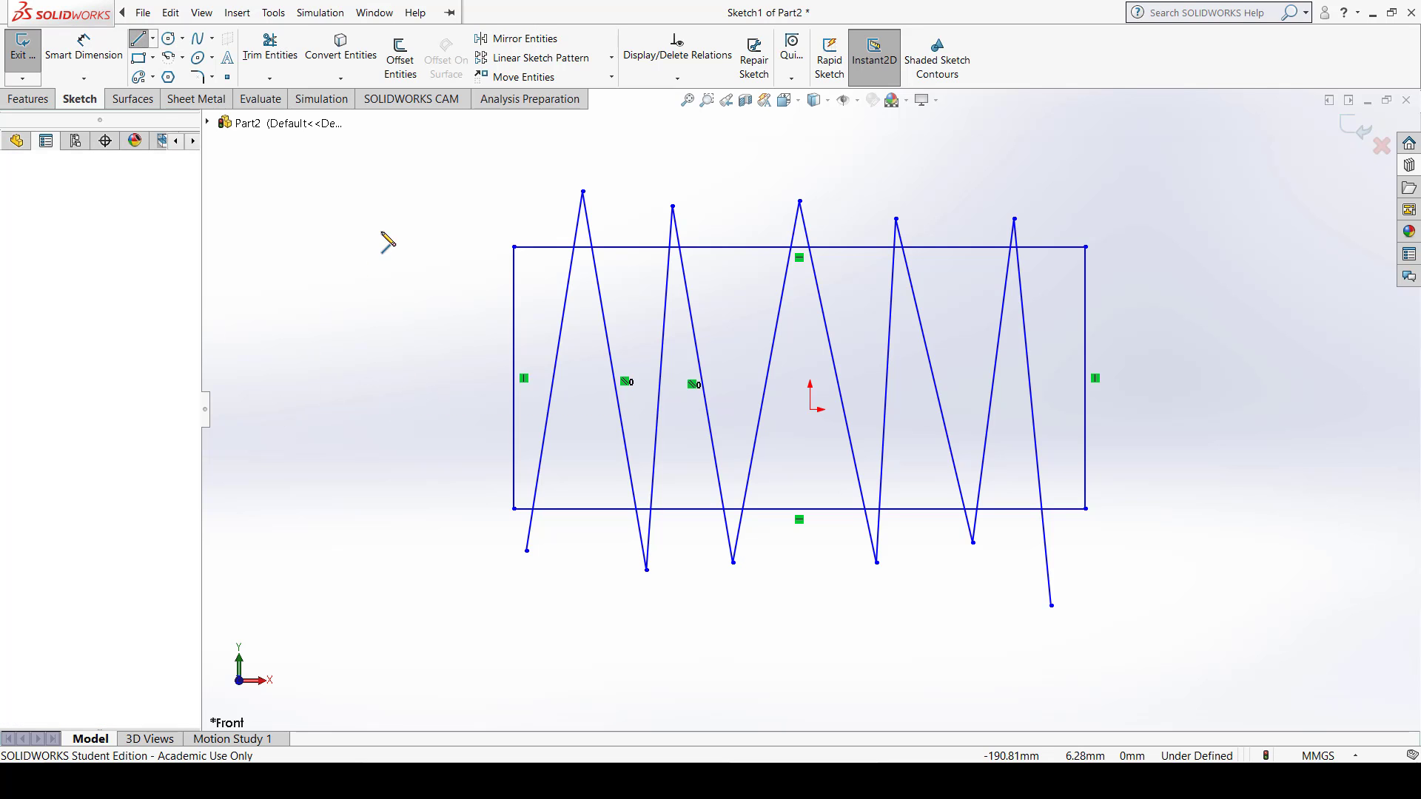
click(410, 181)
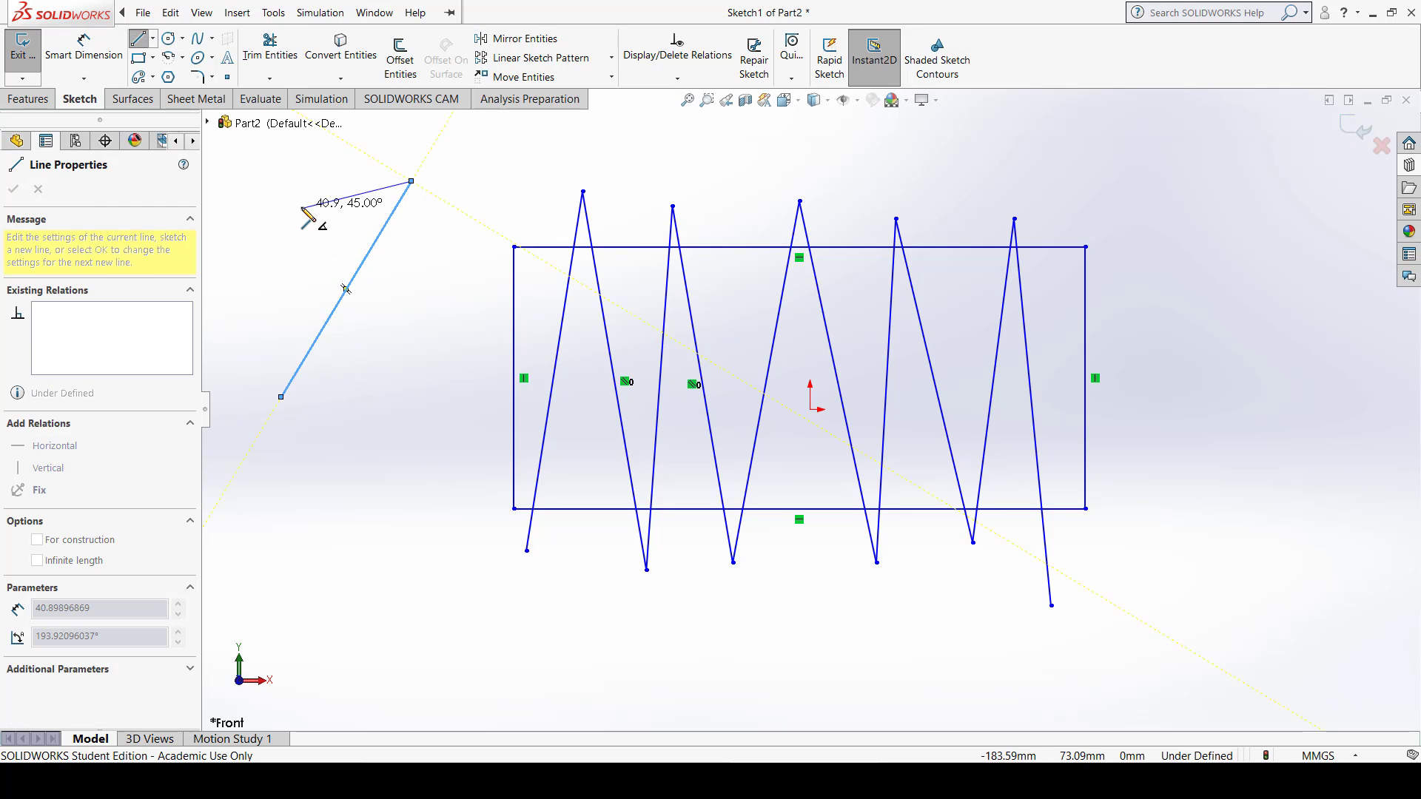
key(Escape)
click(138, 38)
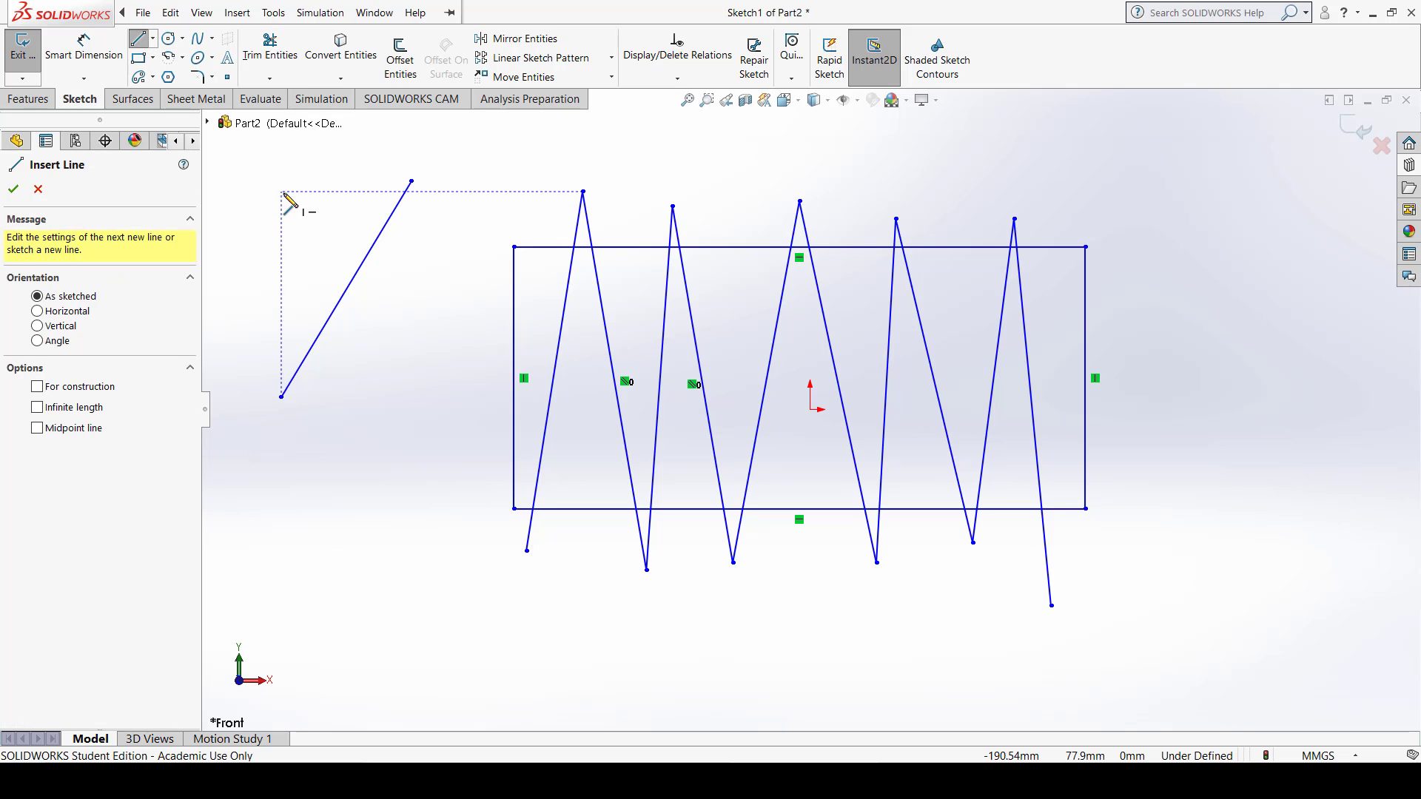
click(282, 192)
click(412, 397)
key(Escape)
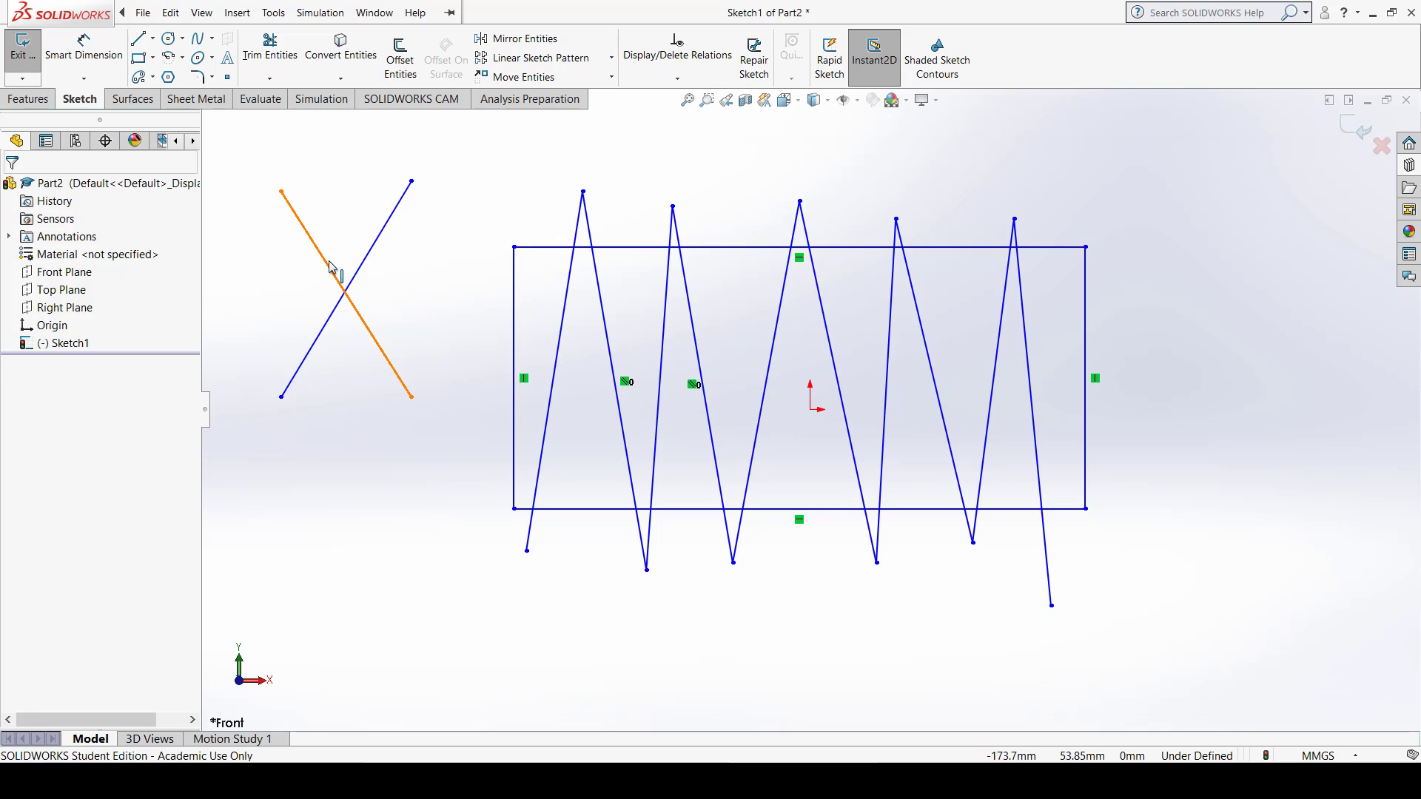
Step: Trim the two crossing lines with the Corner option, keeping their upper halves as a V
click(275, 49)
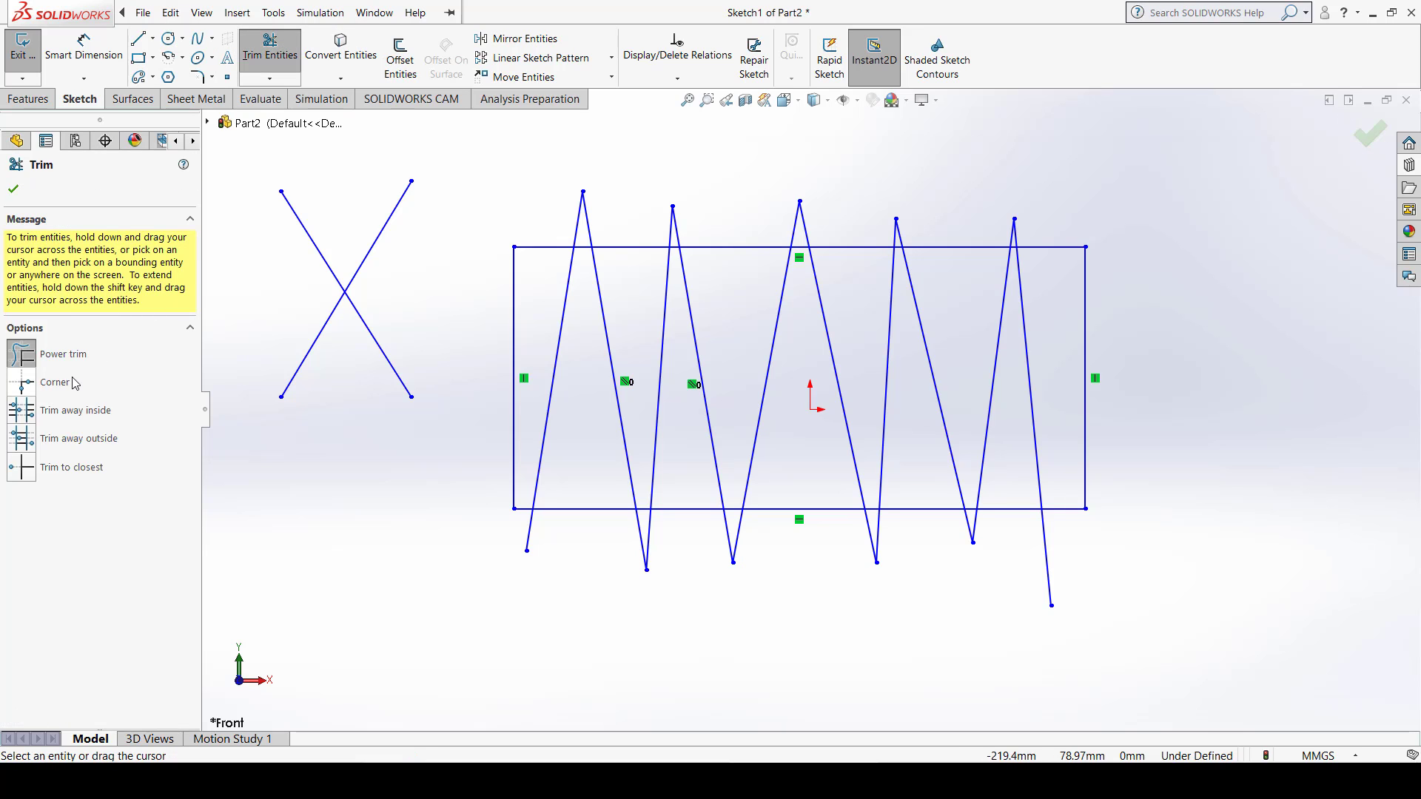
click(17, 382)
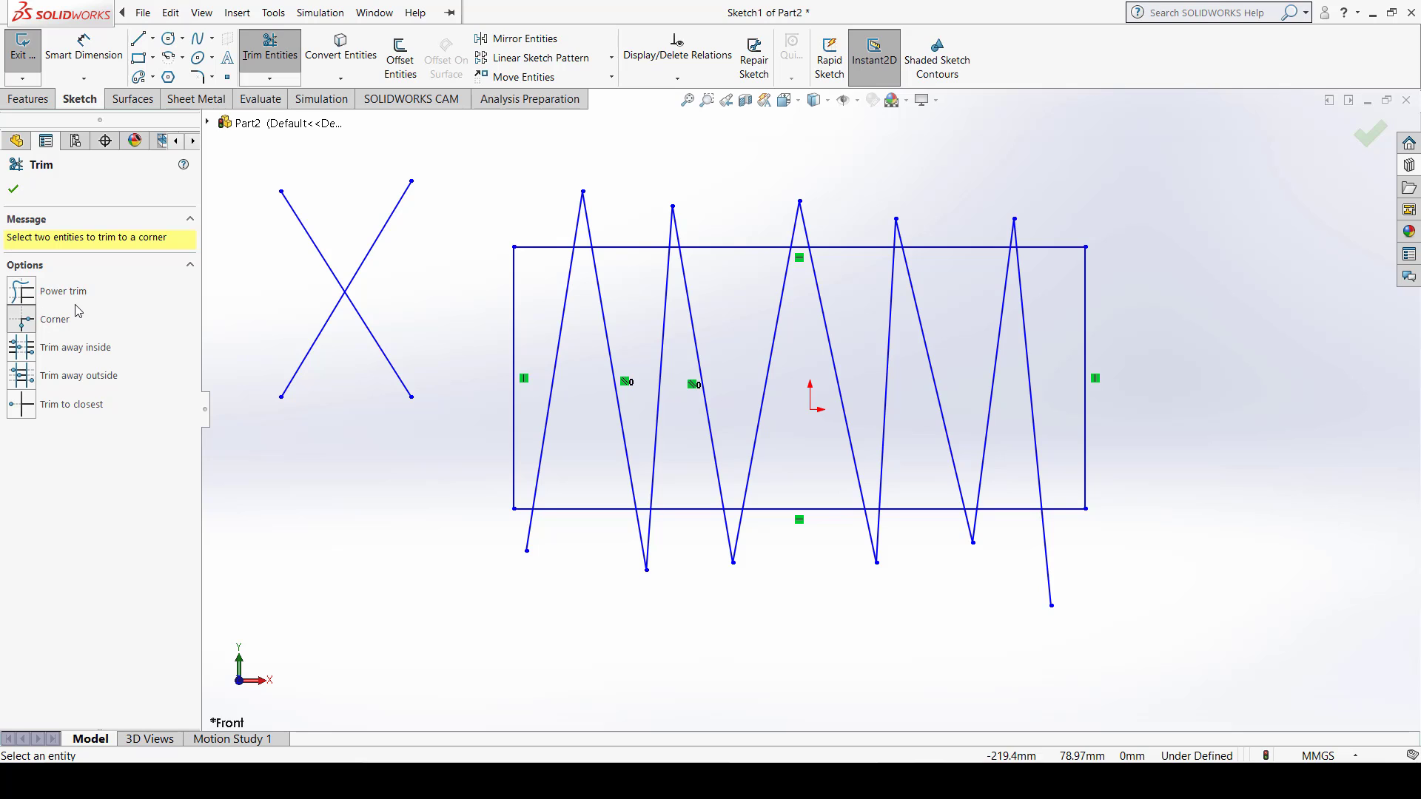
click(310, 240)
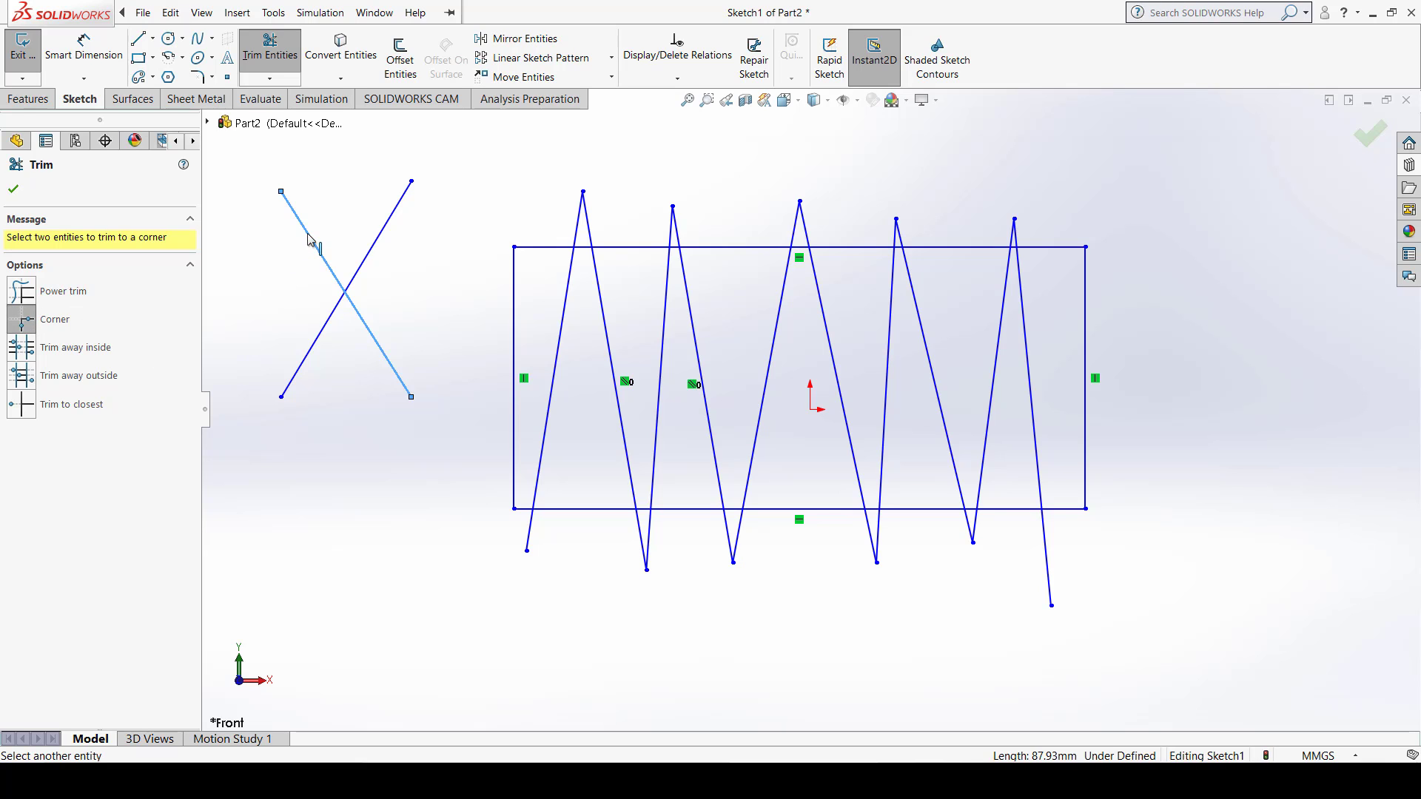
click(356, 279)
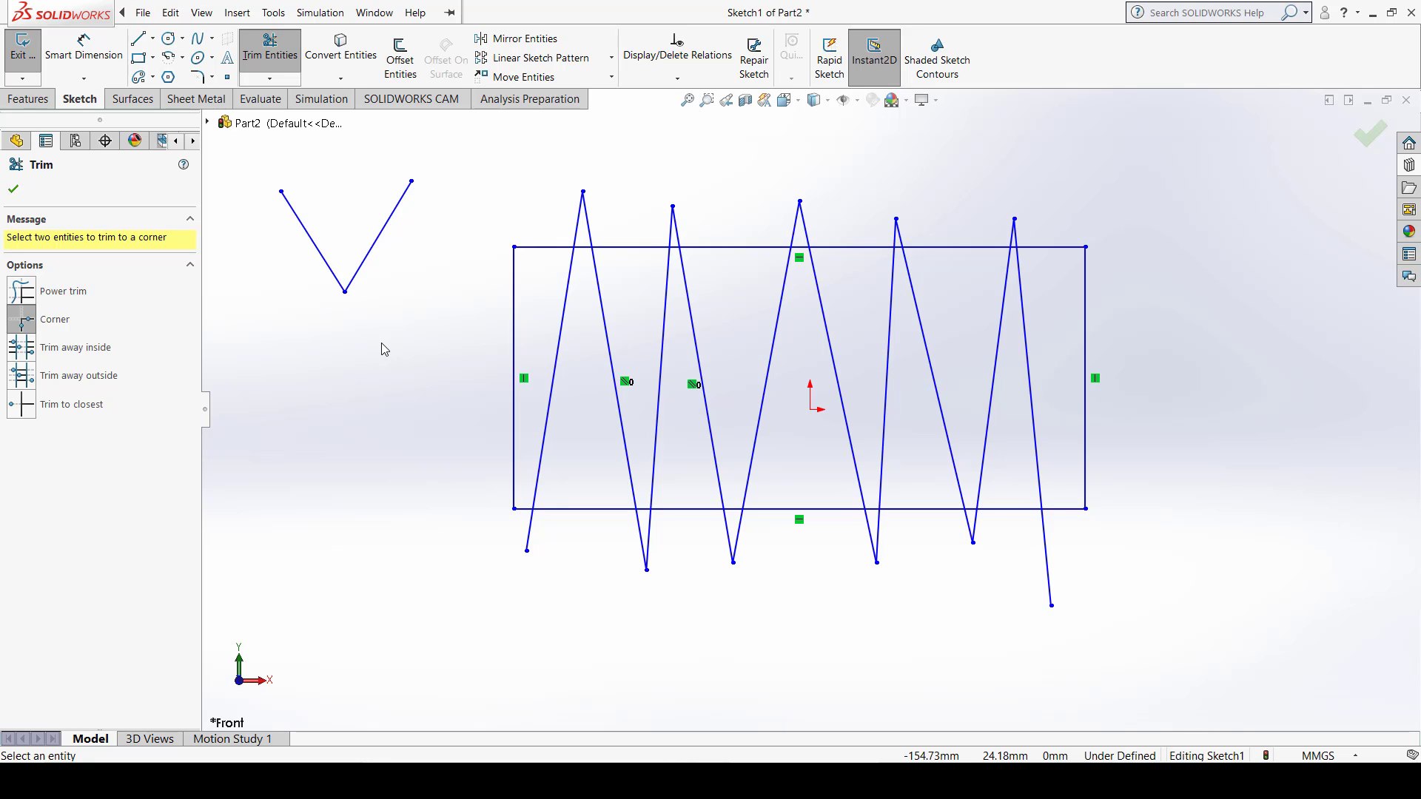
Step: Leave the Trim command and undo the corner trim on the two crossing lines
key(Escape)
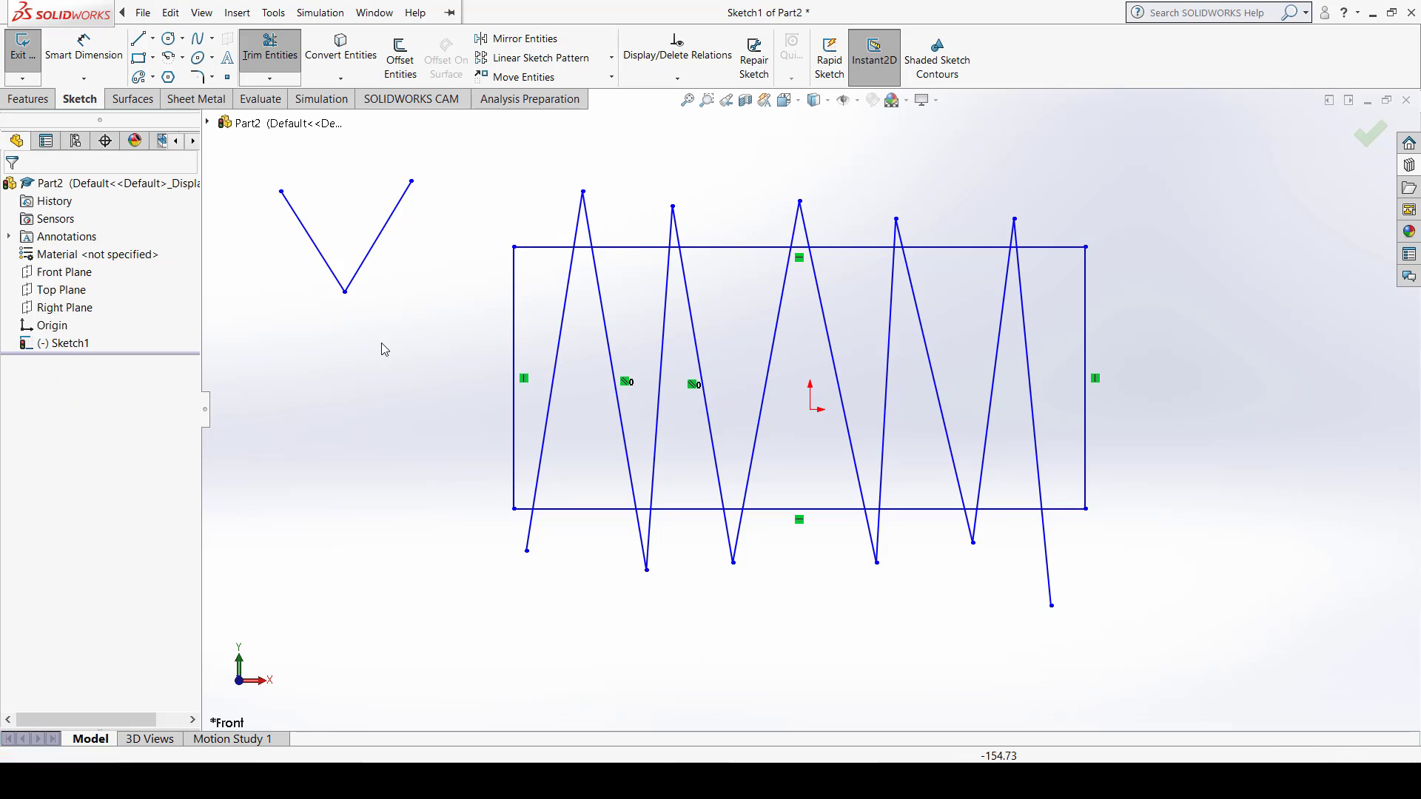
key(ctrl+z)
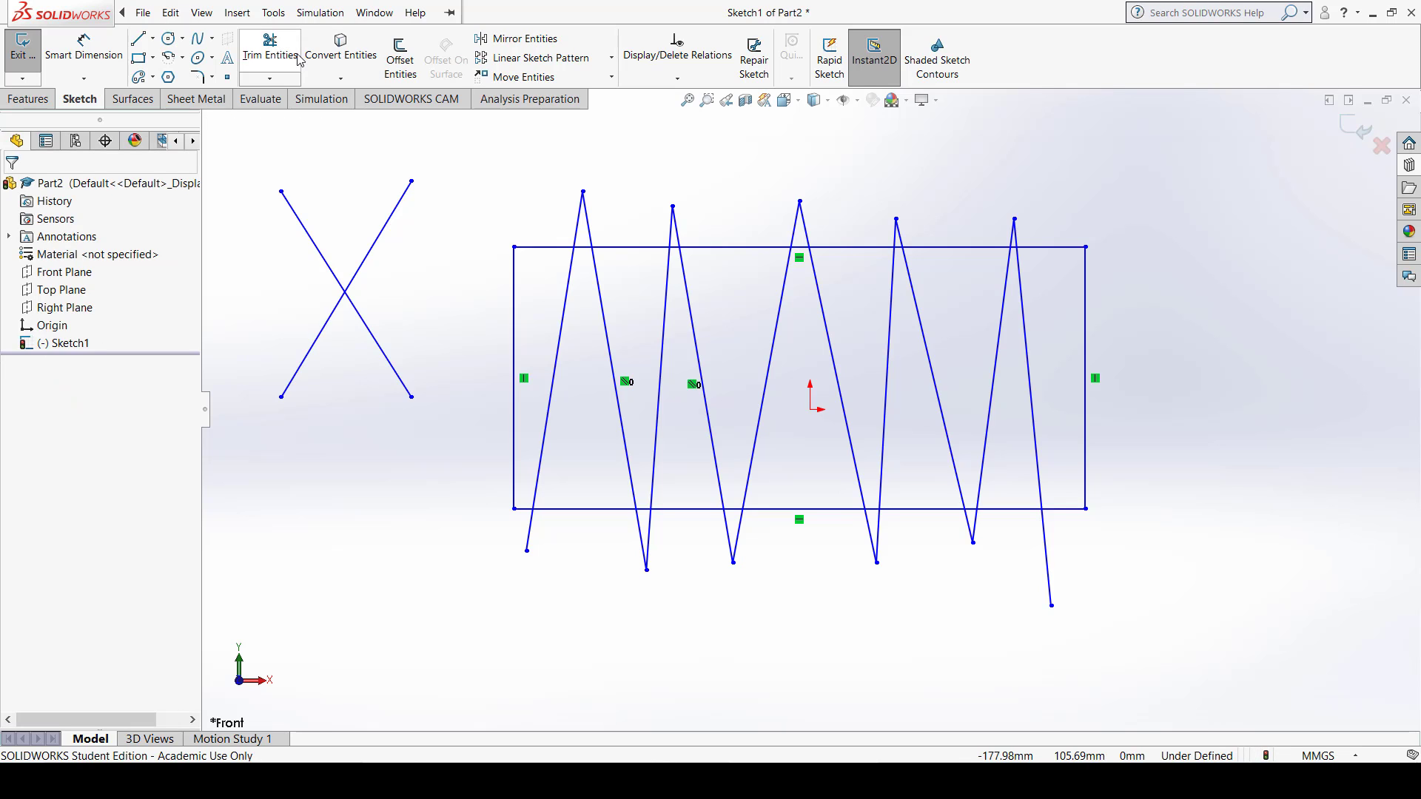
Step: Trim the two crossing lines with the Corner option, keeping their left halves, and delete the resulting corner
click(270, 45)
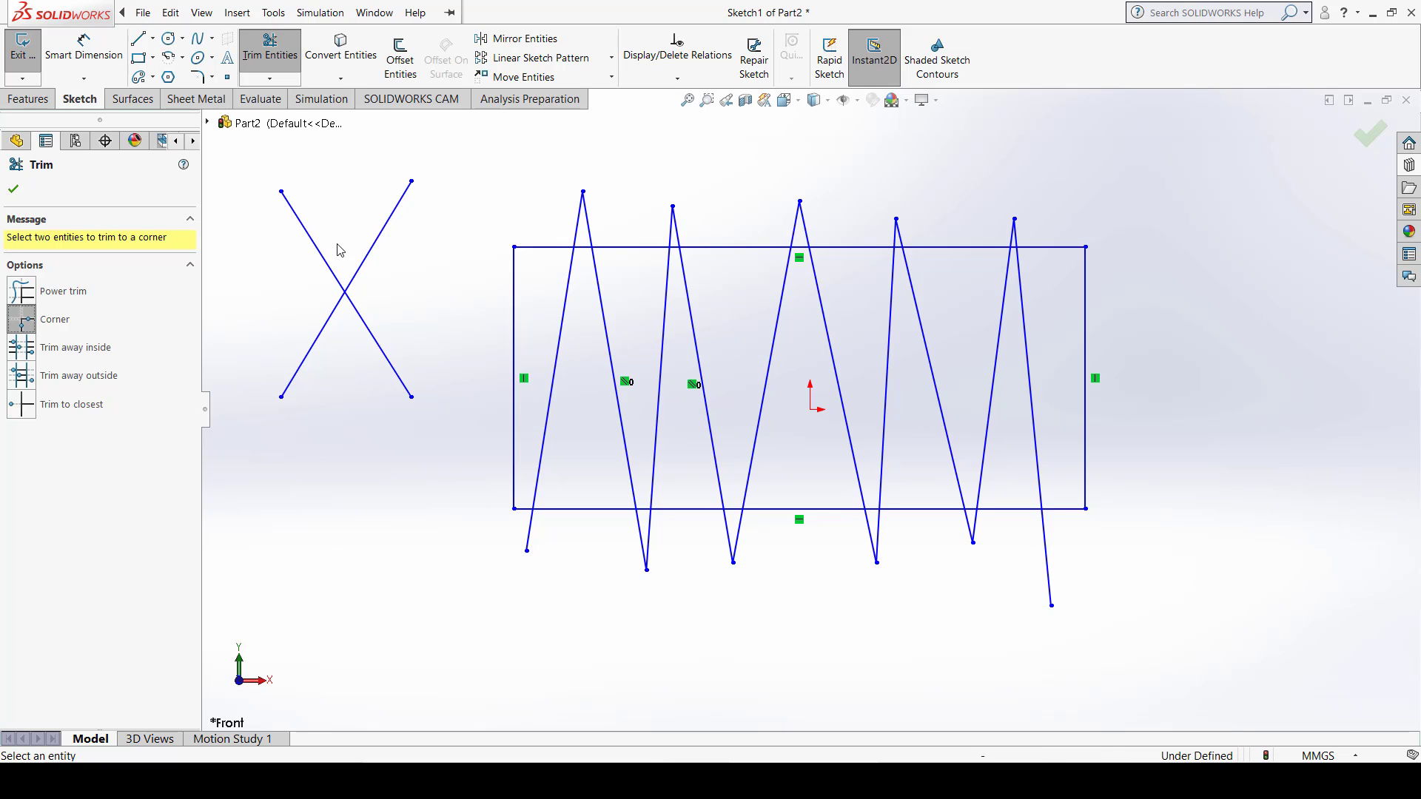
click(311, 240)
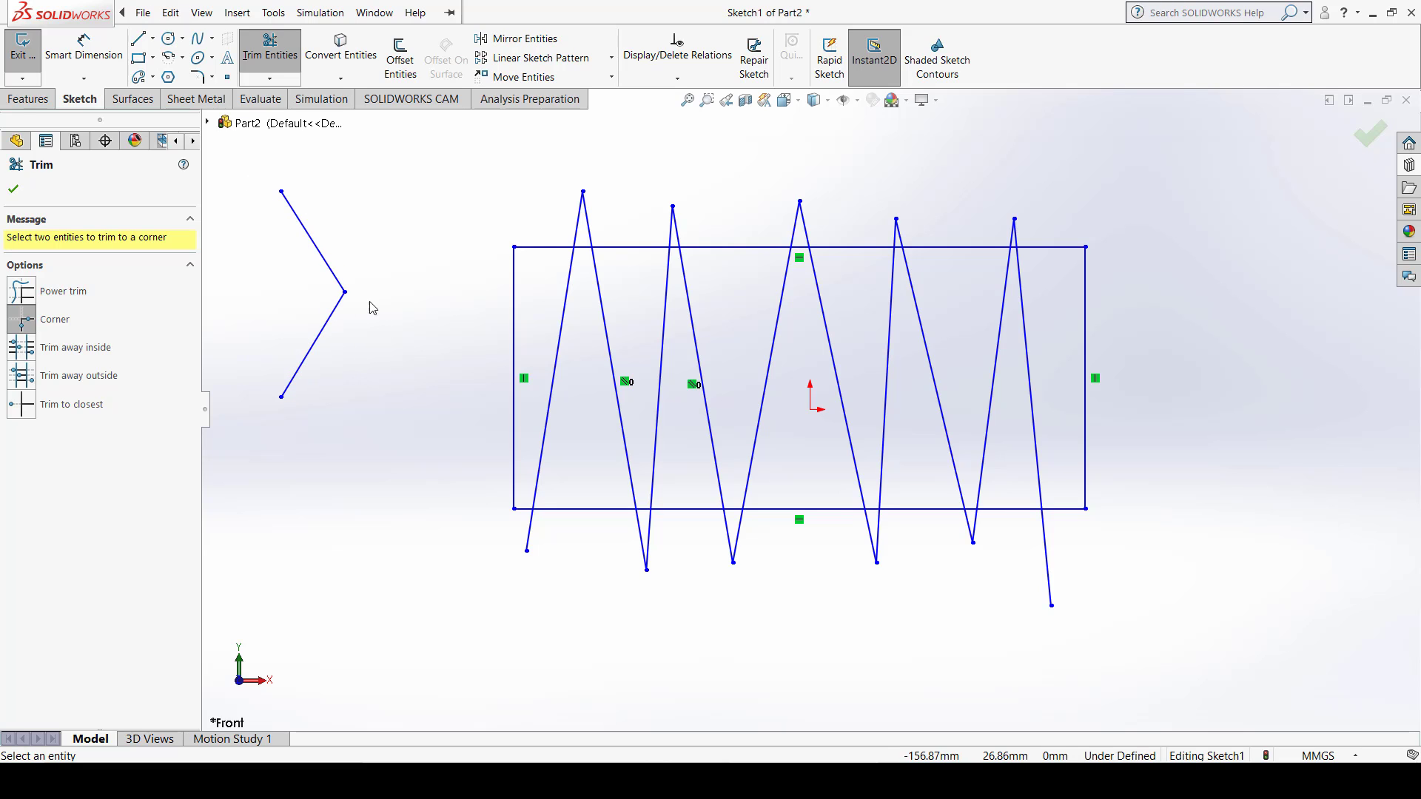
click(27, 191)
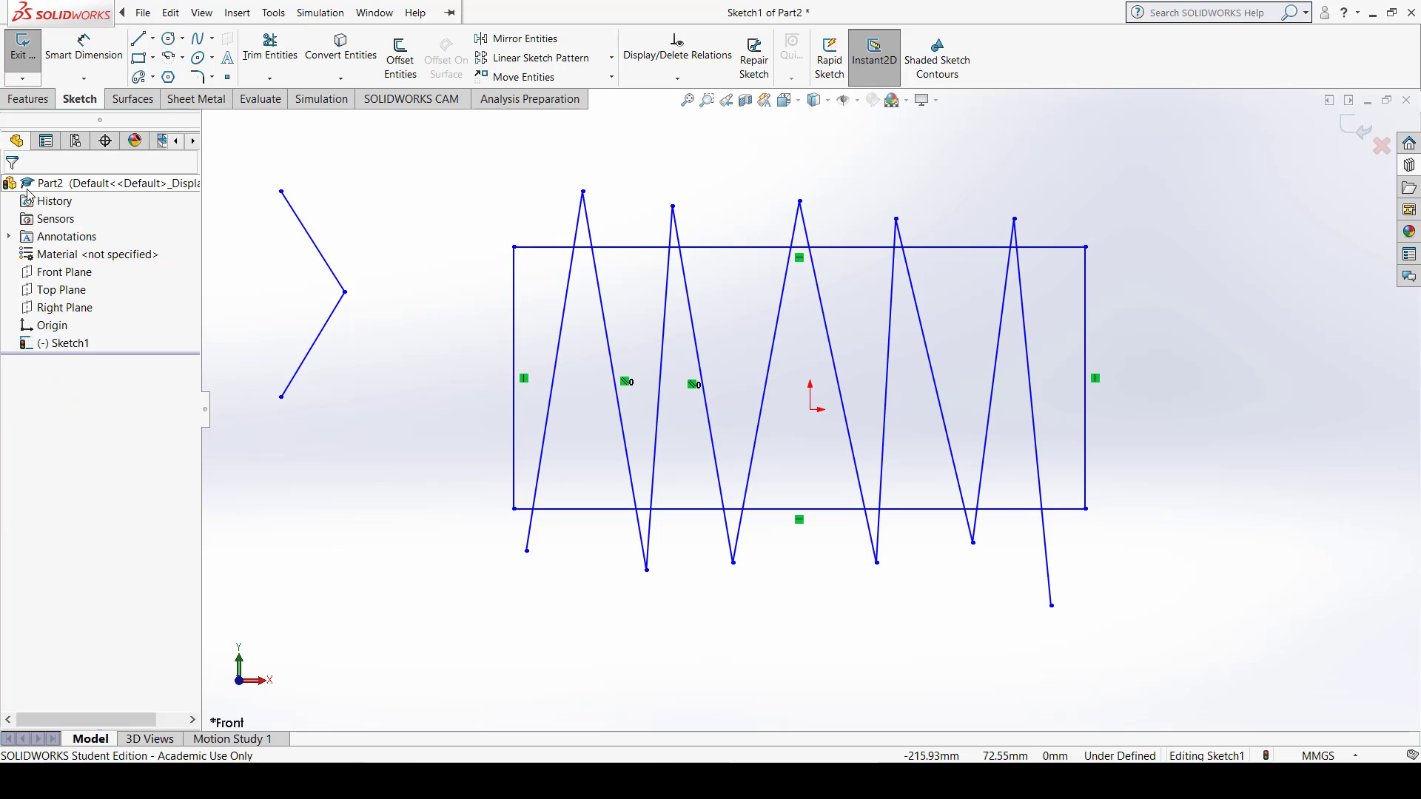
drag(377, 146, 295, 397)
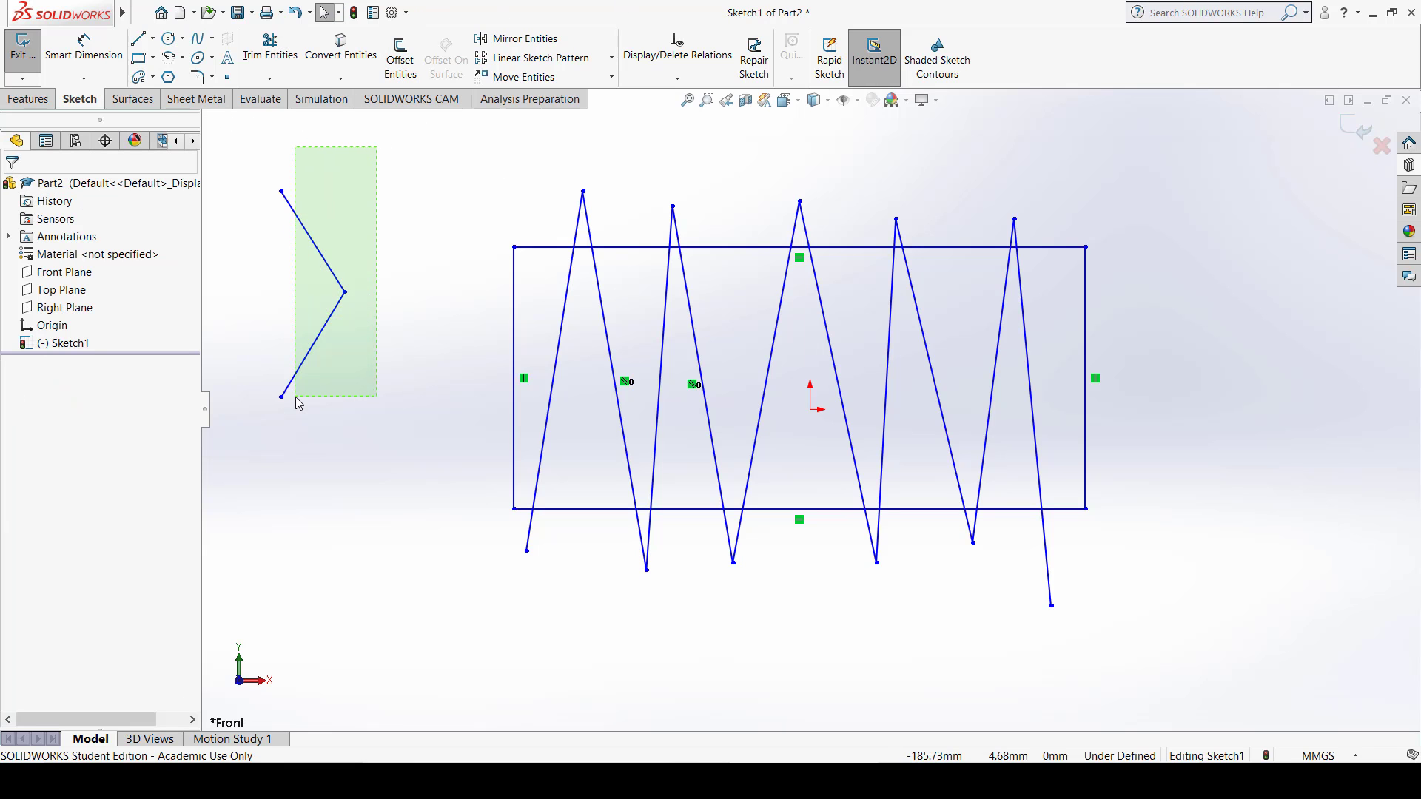
key(Delete)
Step: Trim all ten zigzag lines with the Trim away inside option, using the rectangle's upper and lower edges as boundaries
click(270, 52)
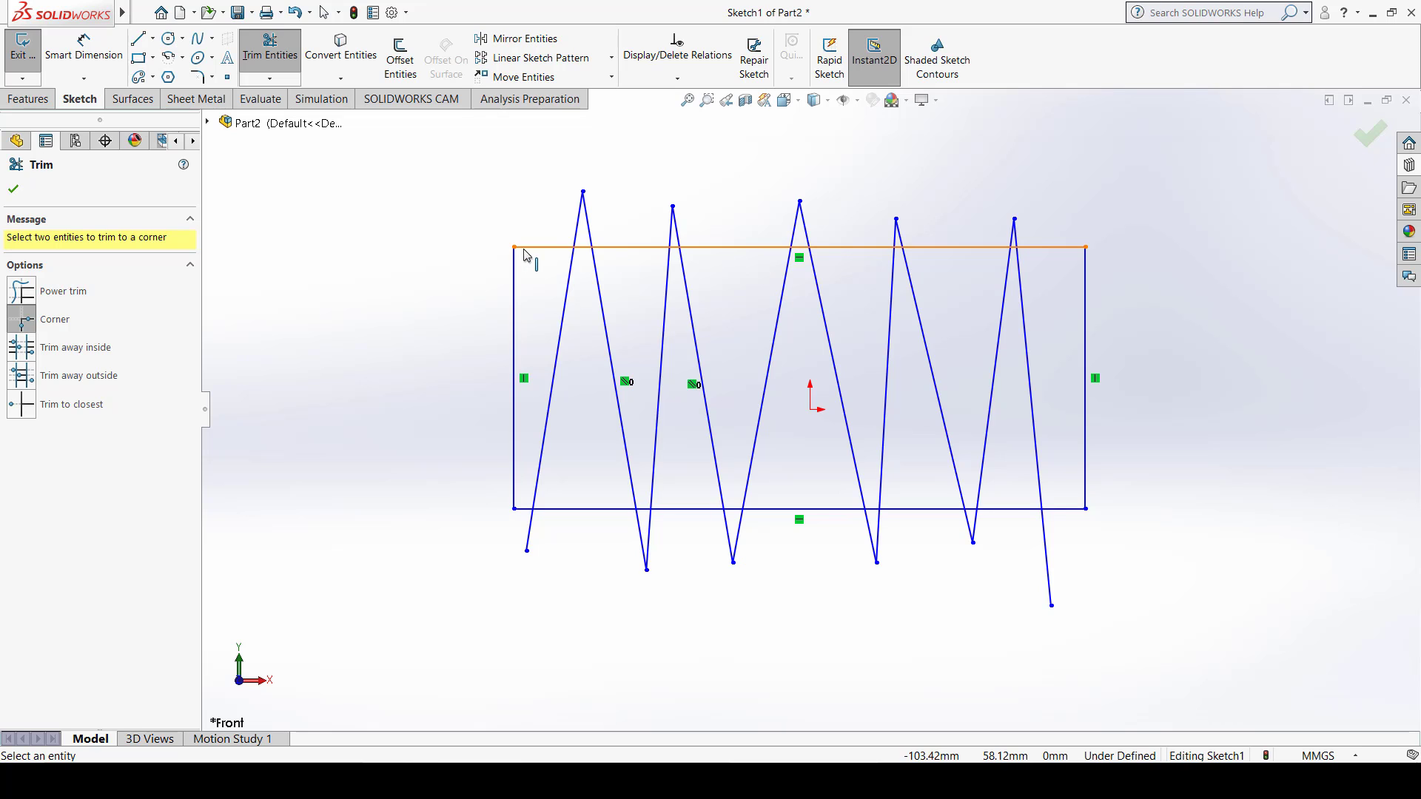
click(30, 352)
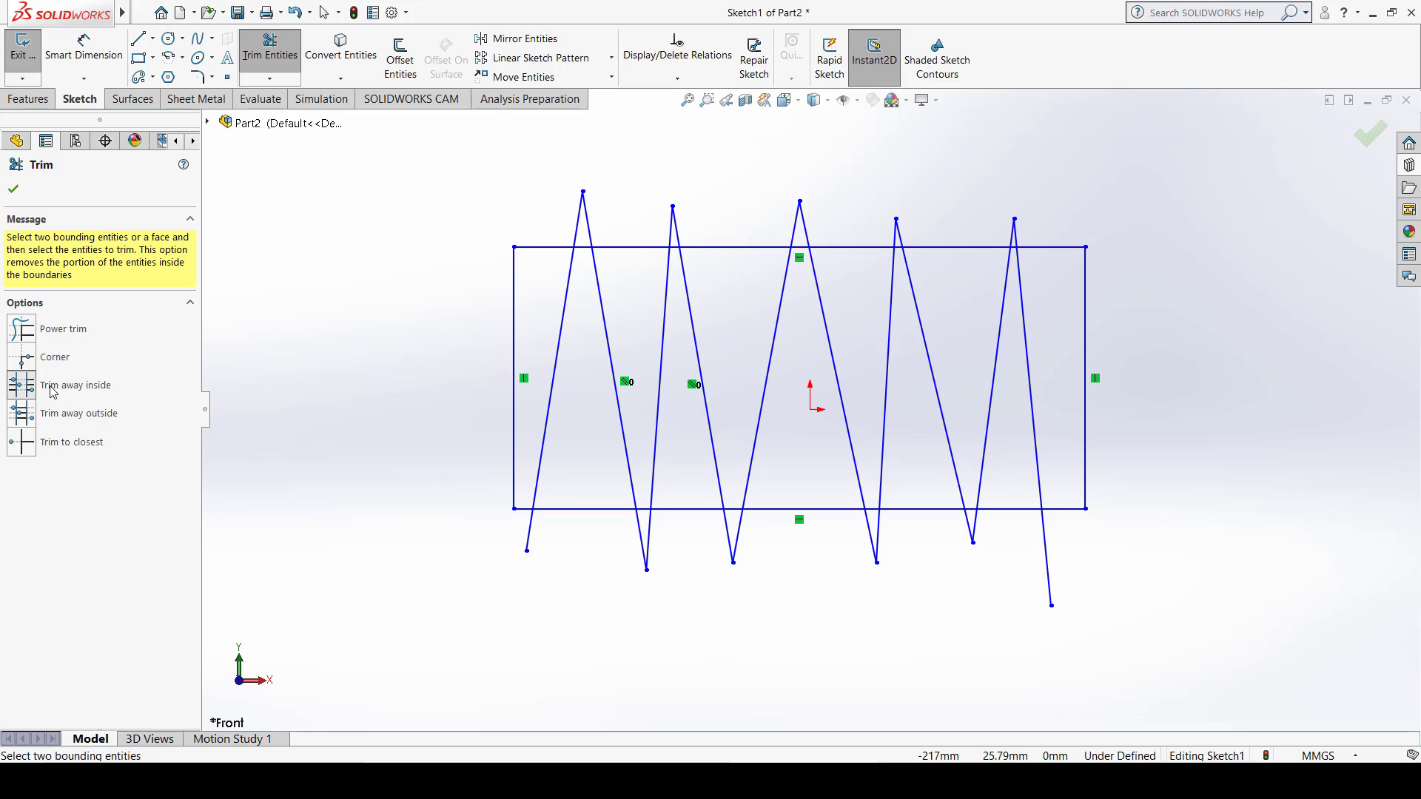
click(542, 248)
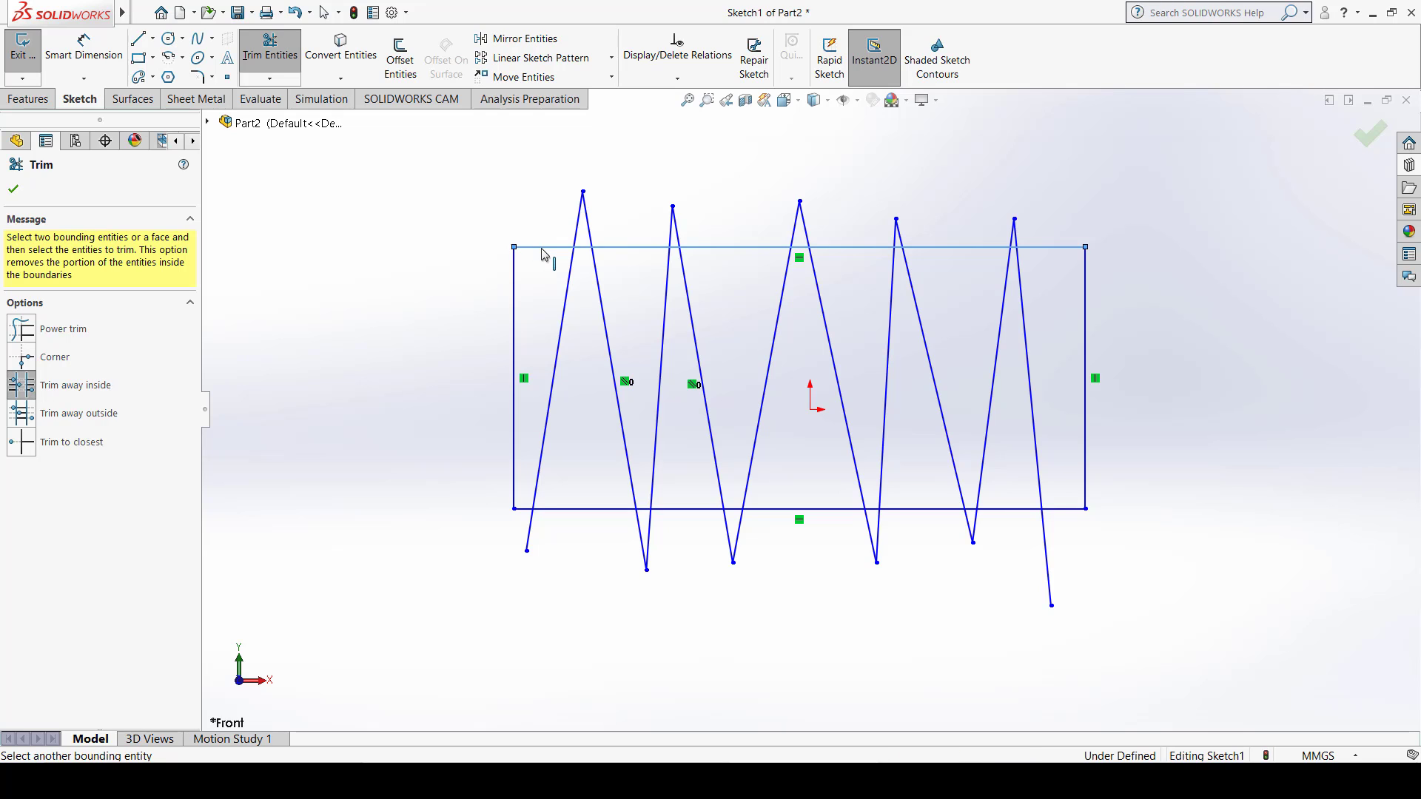
click(572, 510)
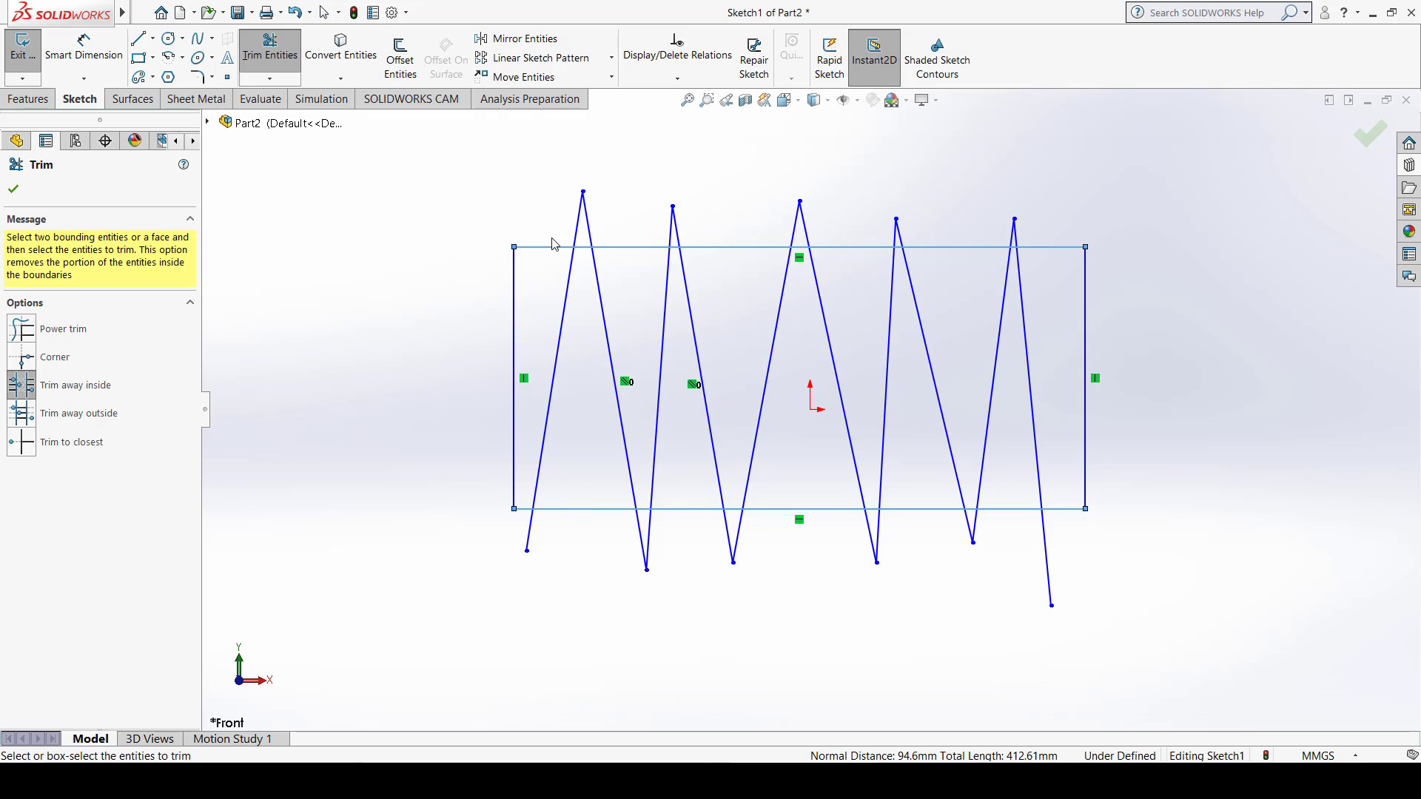
click(687, 298)
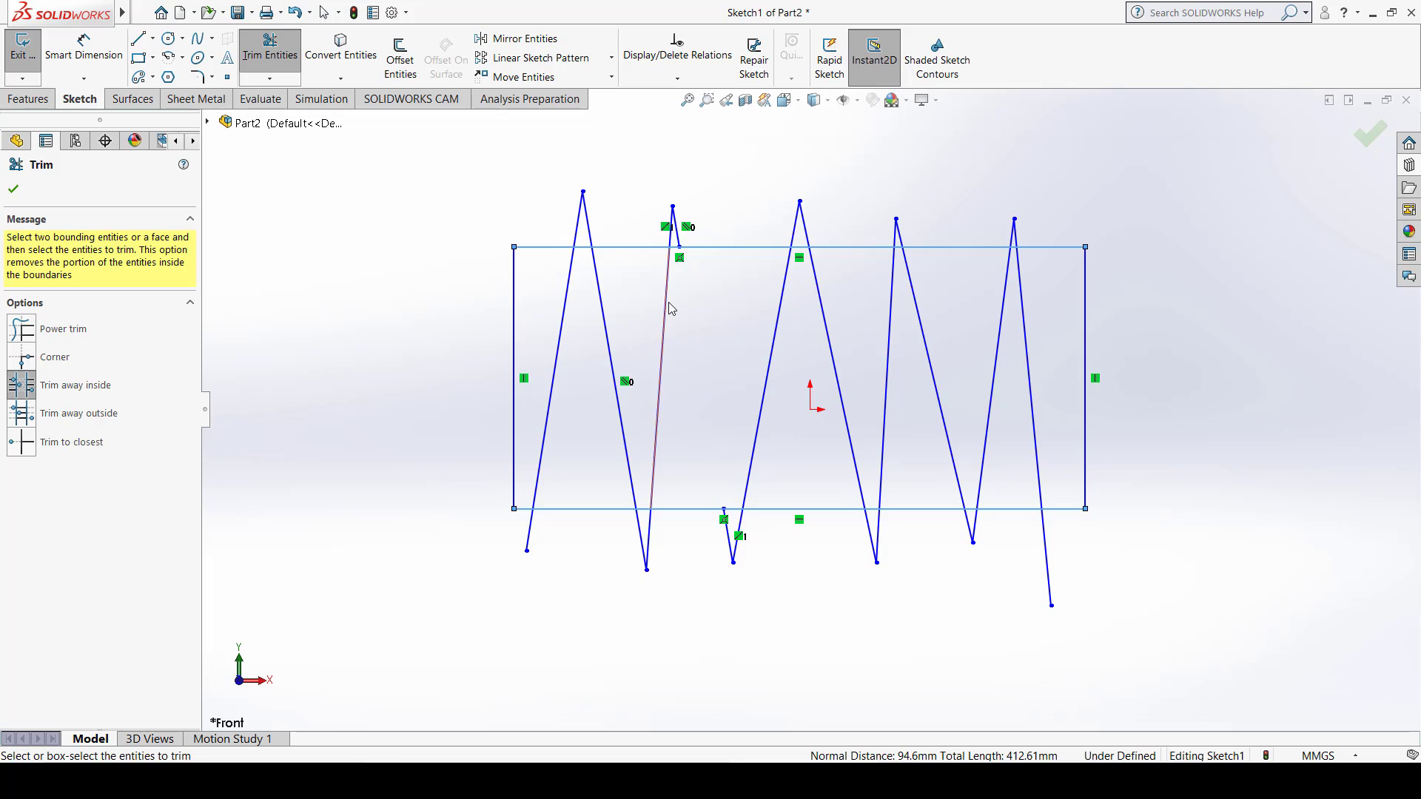
click(667, 306)
click(612, 357)
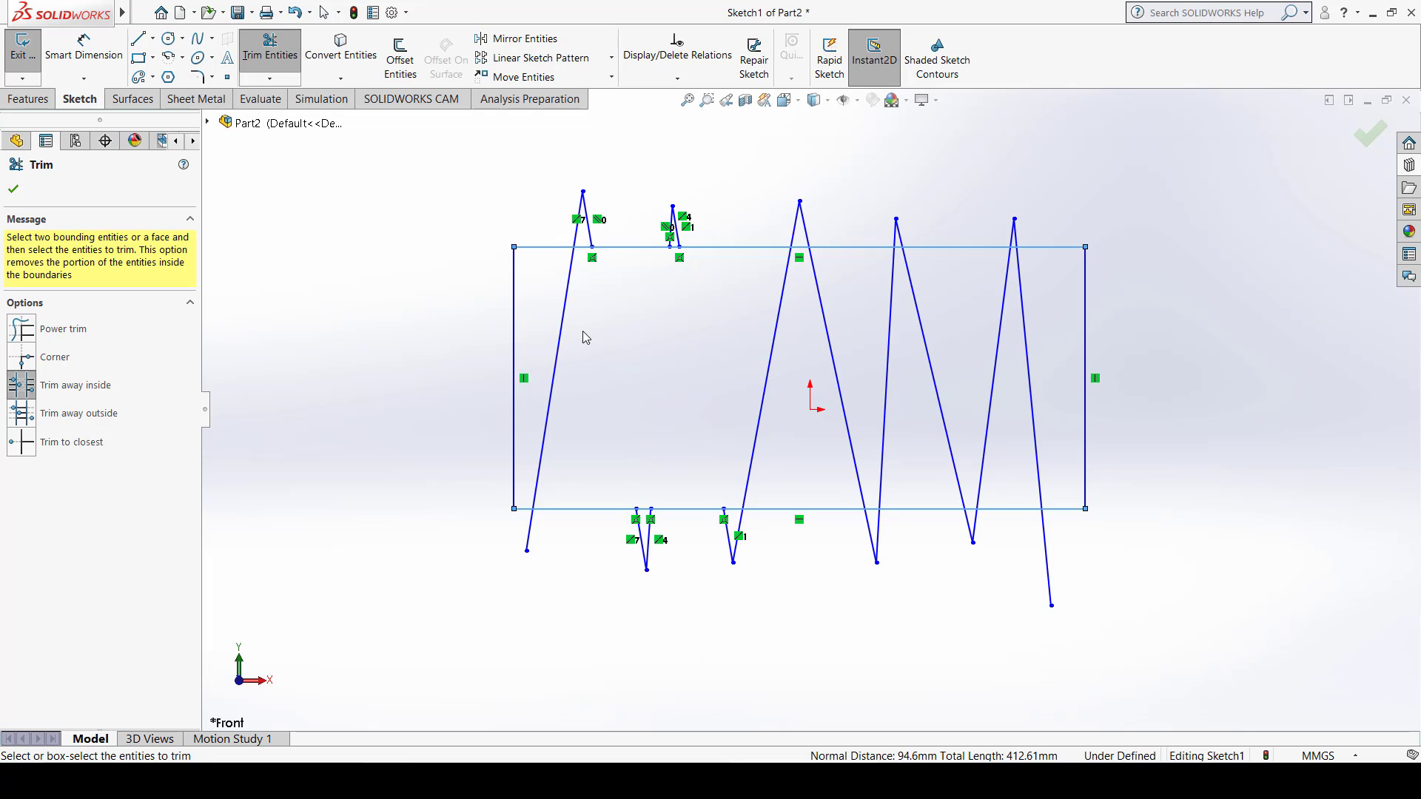
click(564, 318)
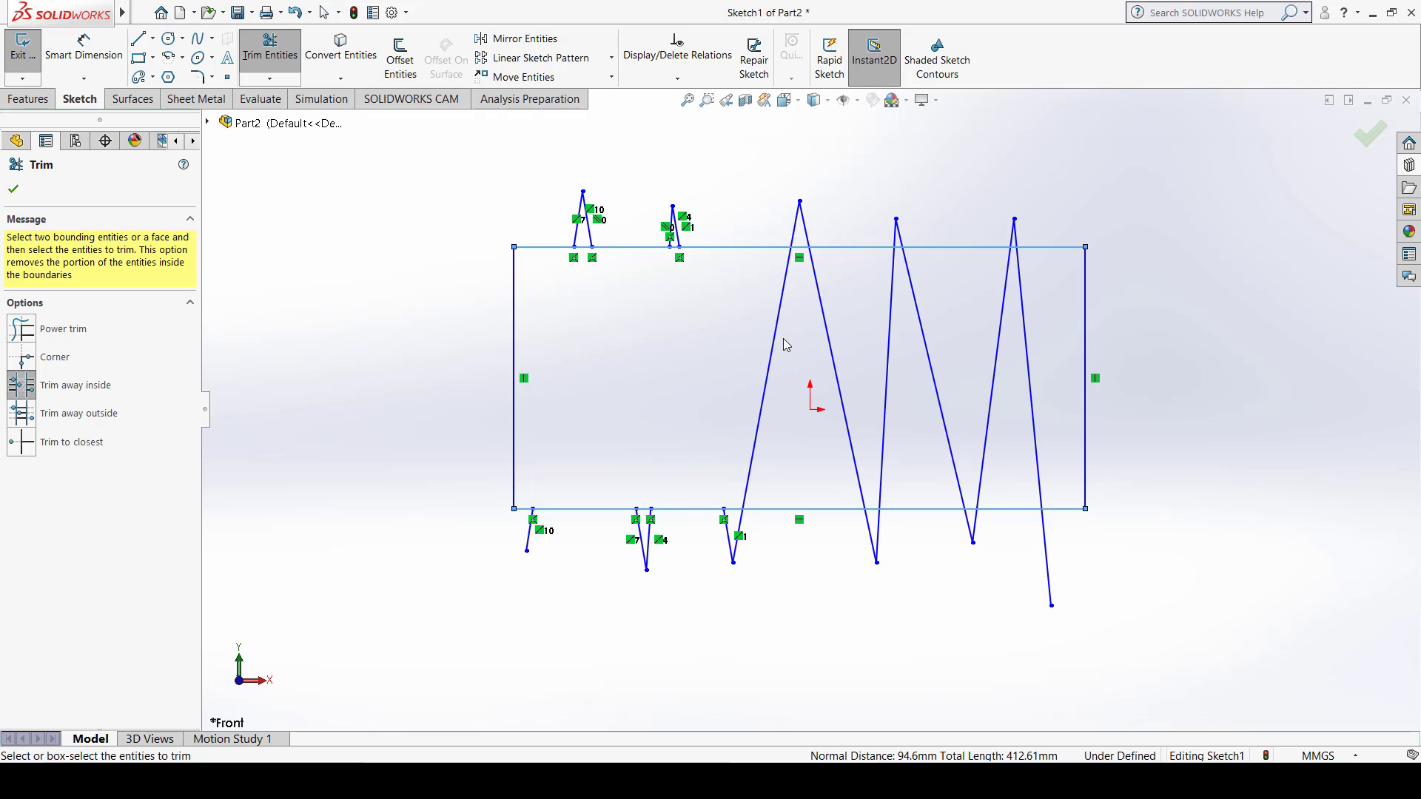
click(779, 307)
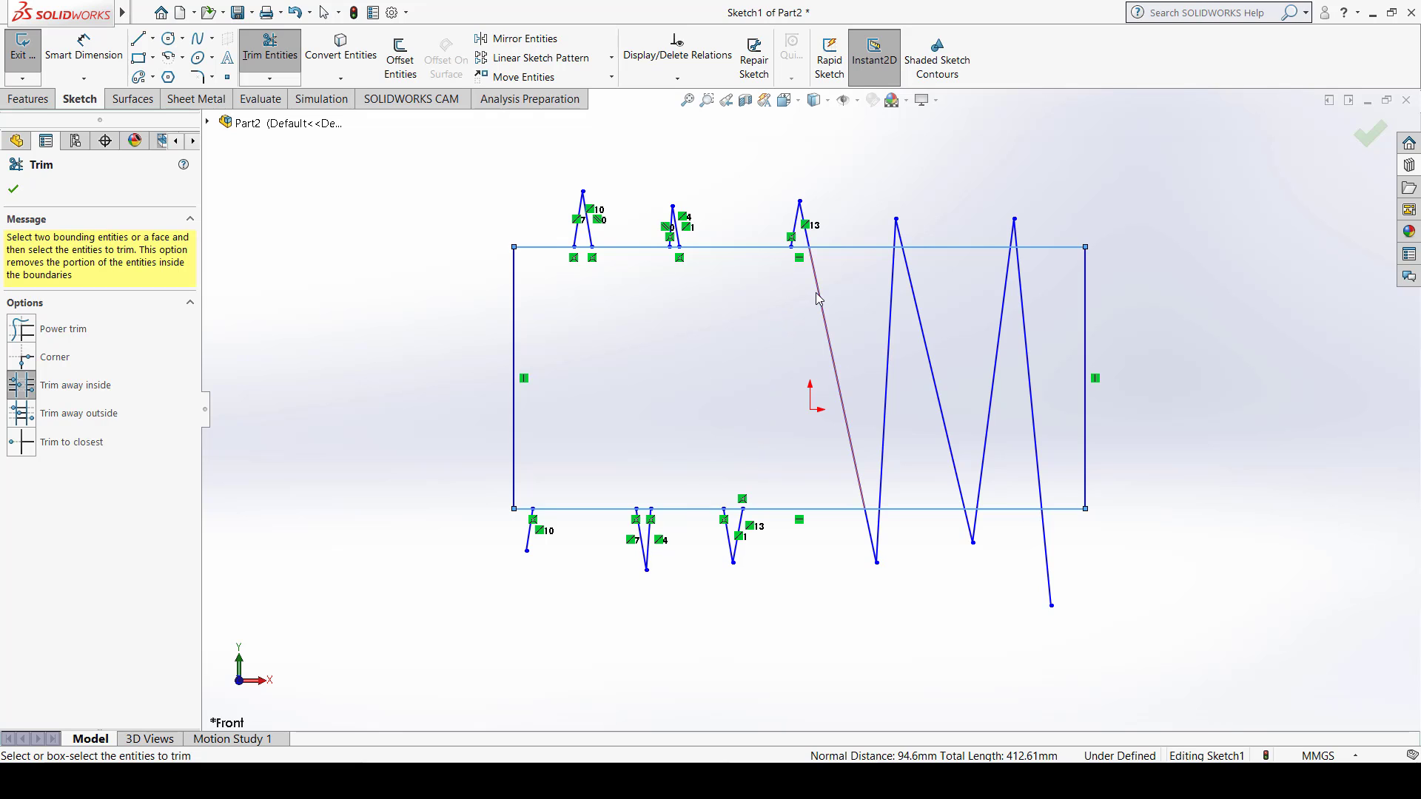
click(819, 299)
click(891, 304)
click(917, 303)
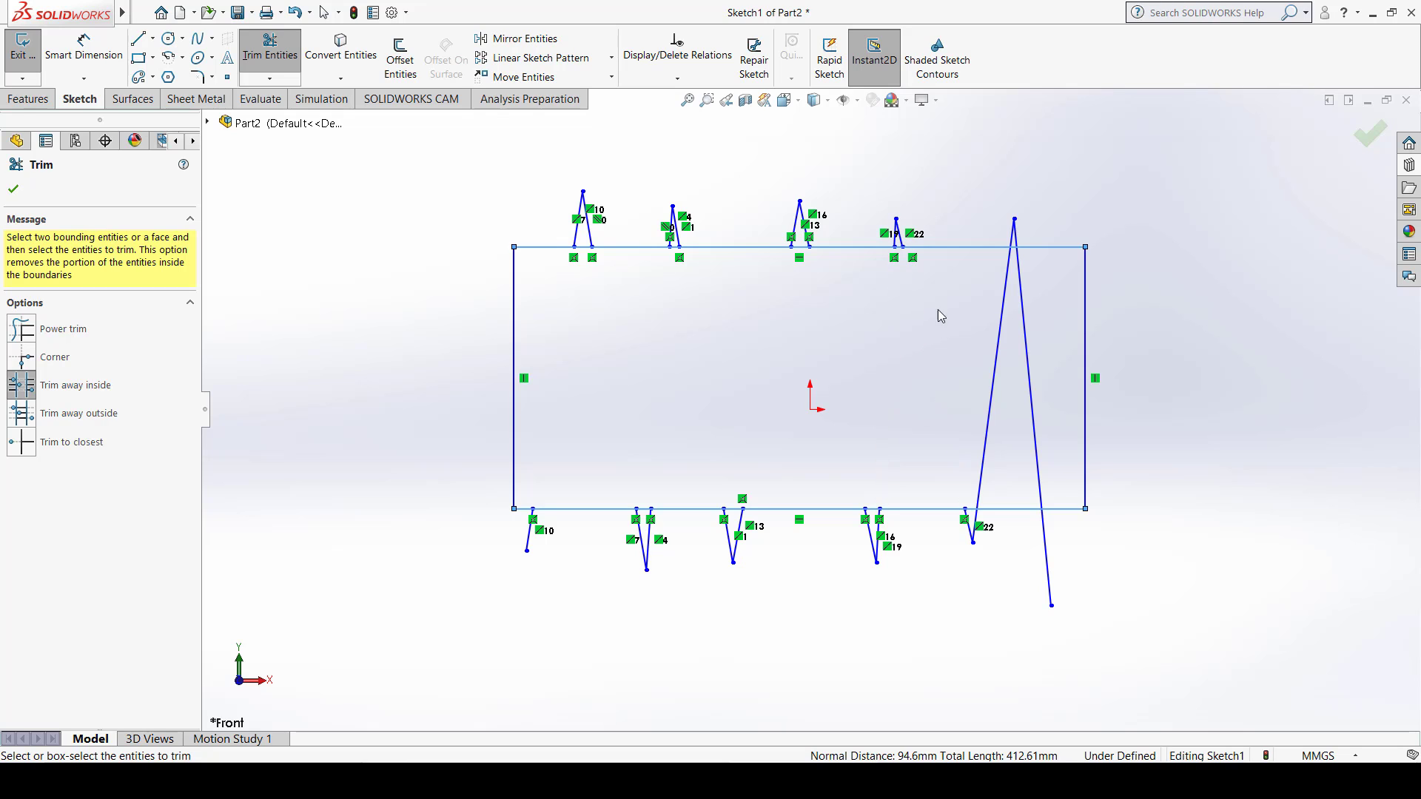
click(999, 344)
click(1024, 325)
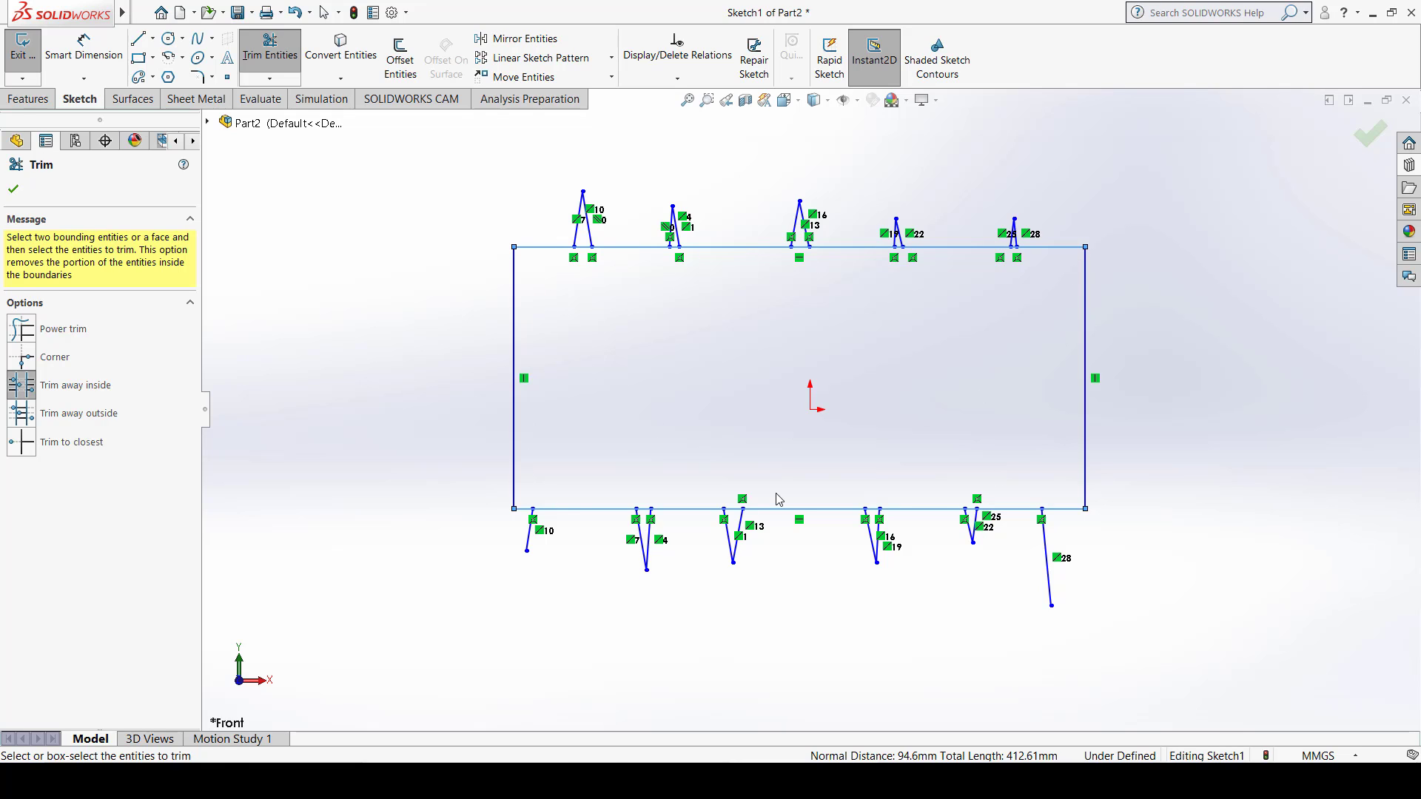
Step: Undo all the inside trims on the zigzag lines and the earlier edits to the crossing lines, leaving one slanted line
key(ctrl+z)
key(ctrl+z)
key(ctrl+z)
key(ctrl+z)
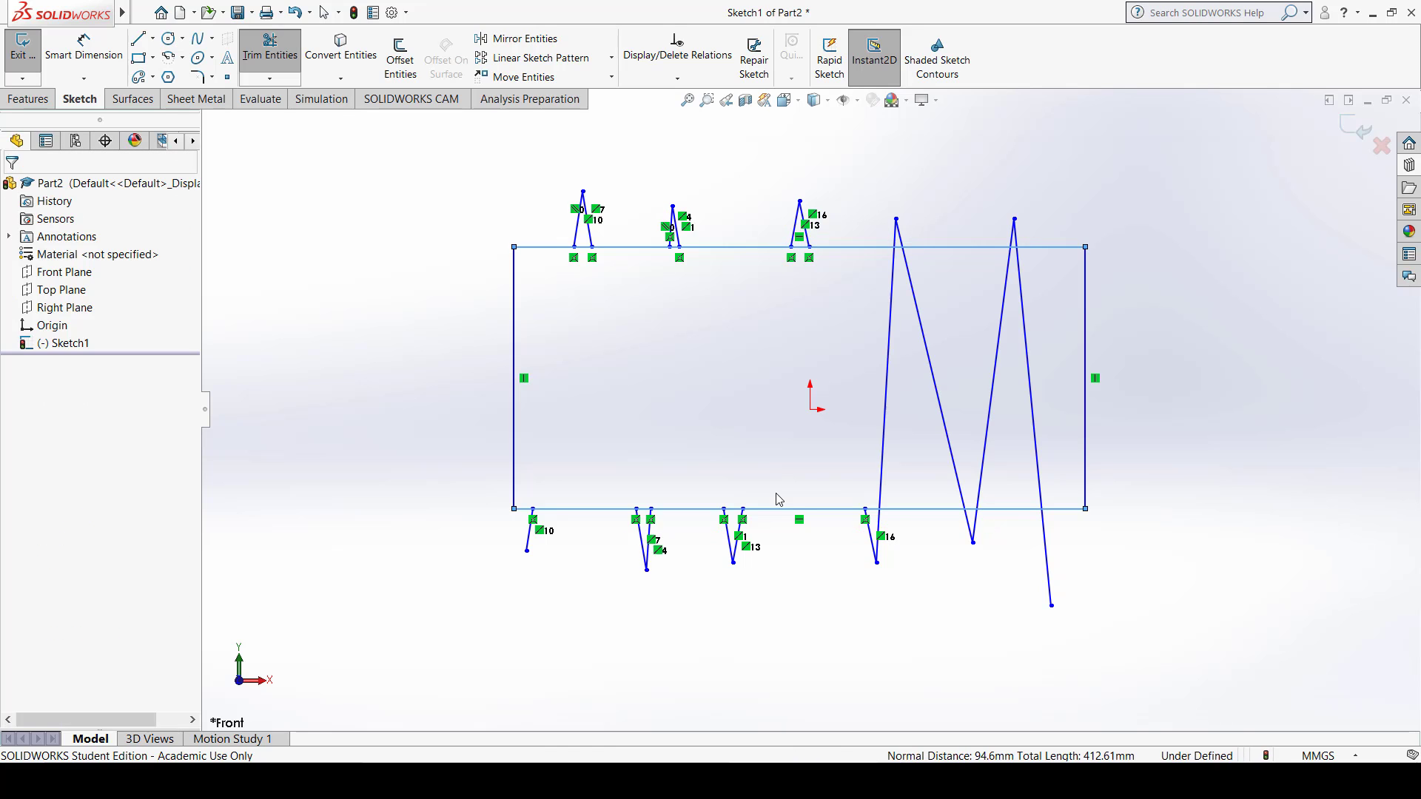
key(ctrl+z)
key(ctrl+z)
key(ctrl+z)
key(ctrl+z)
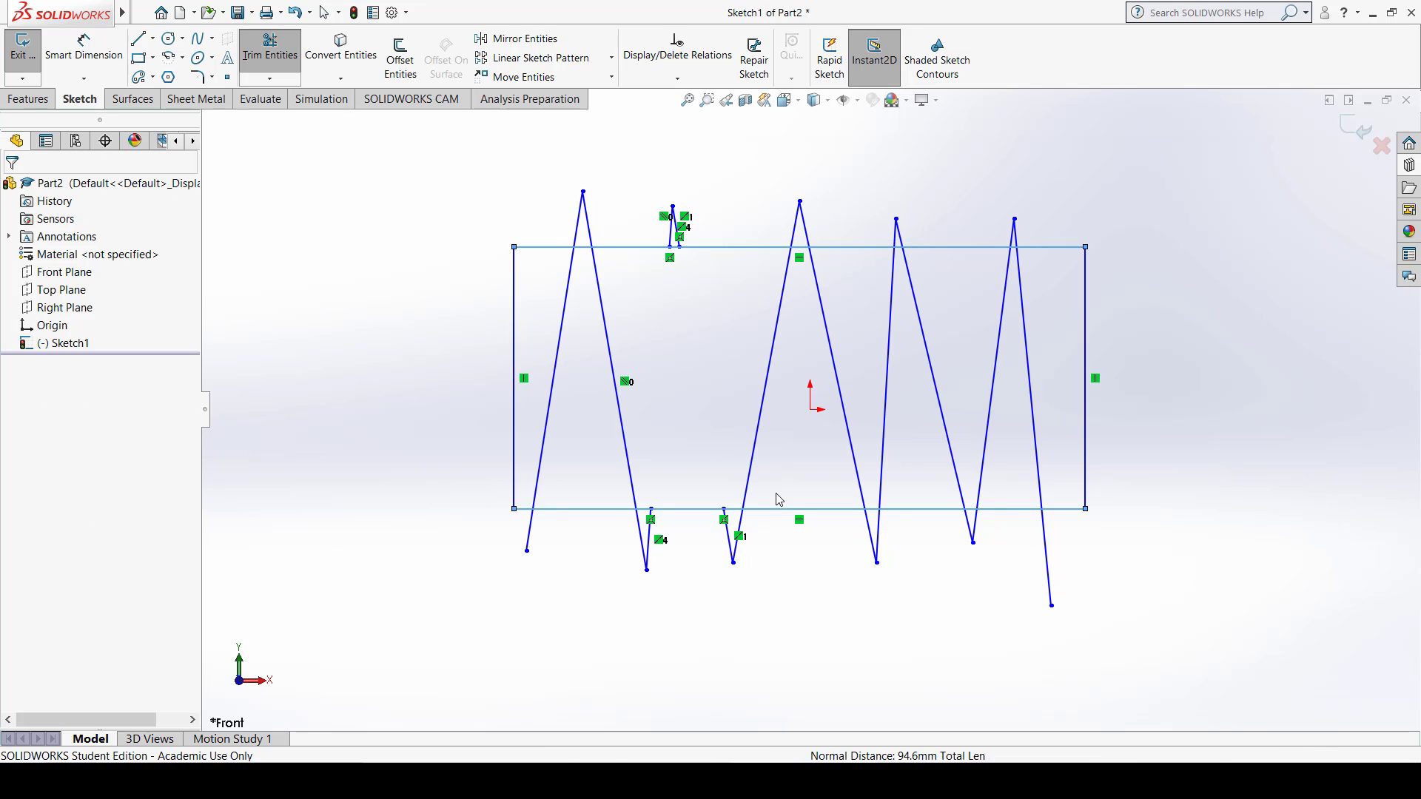
key(ctrl+z)
key(ctrl+z)
key(ctrl+z)
key(ctrl+z)
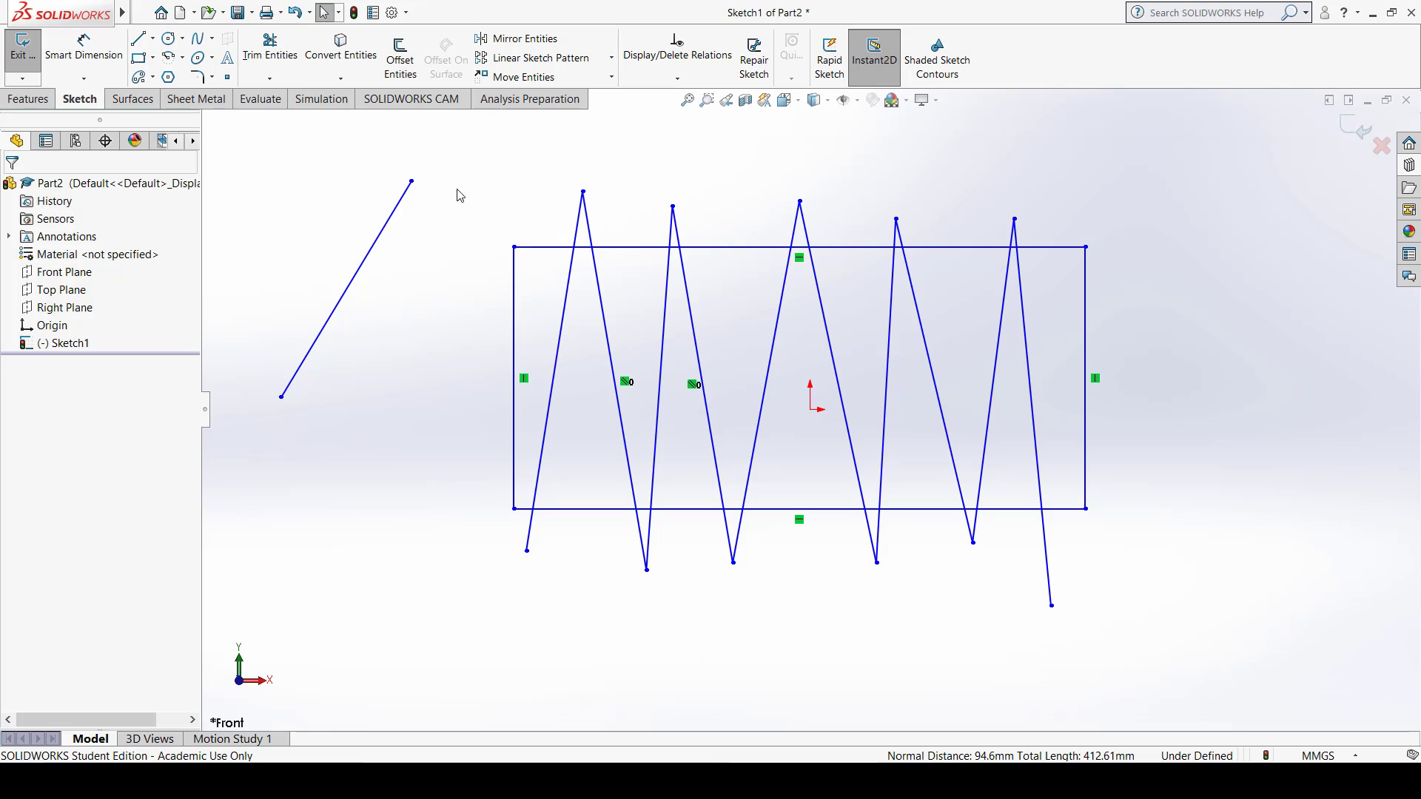
Step: Delete the single slanted line to the left of the rectangle
drag(480, 149, 295, 388)
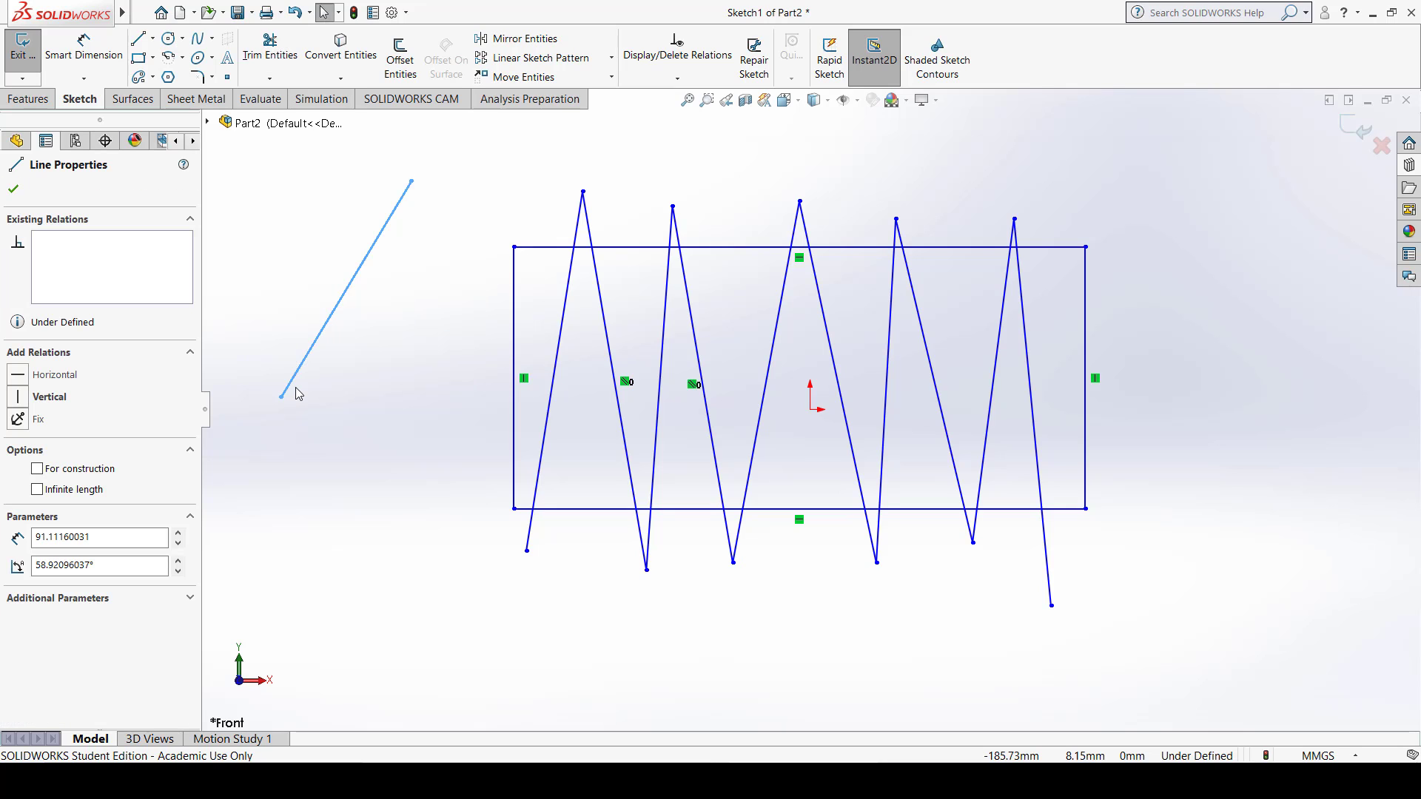
key(Delete)
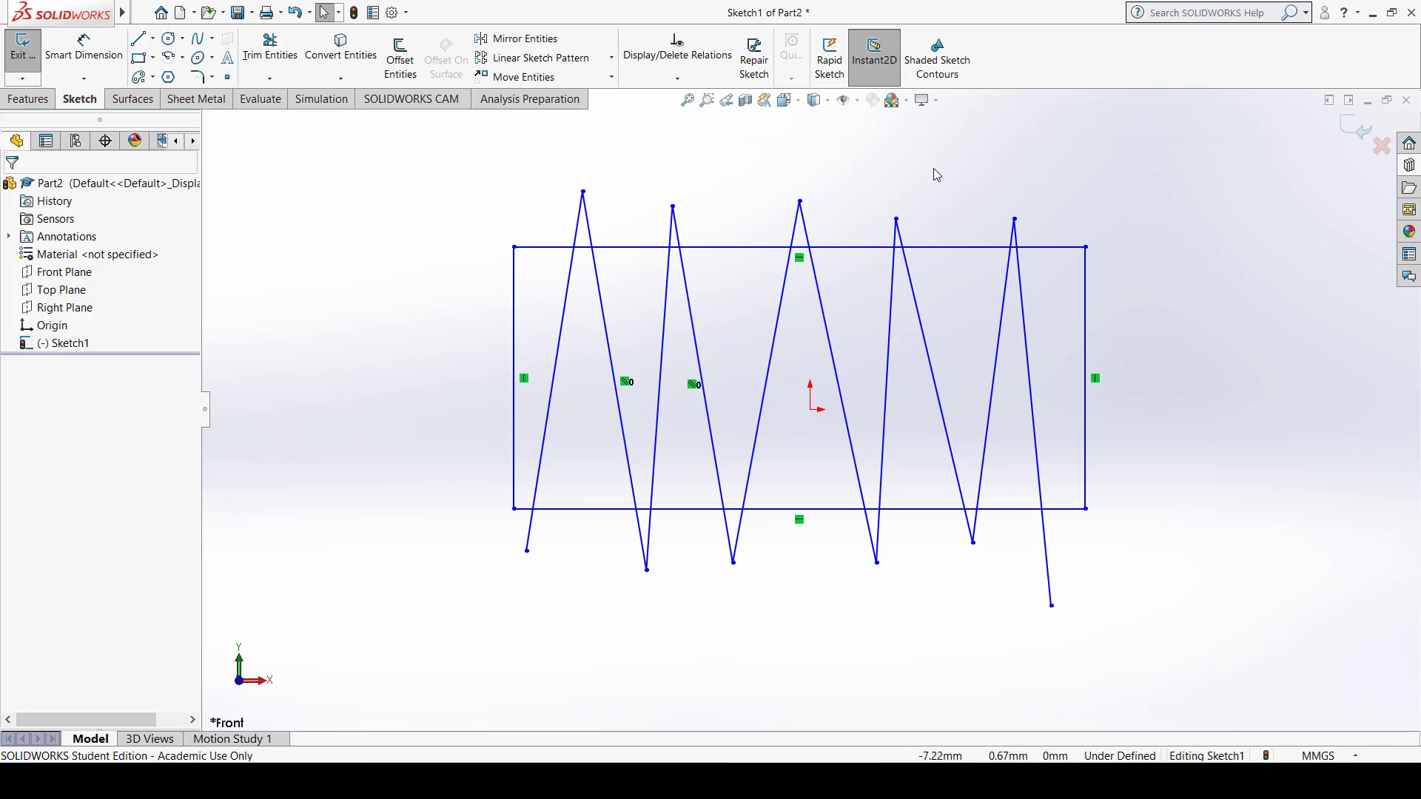
click(272, 52)
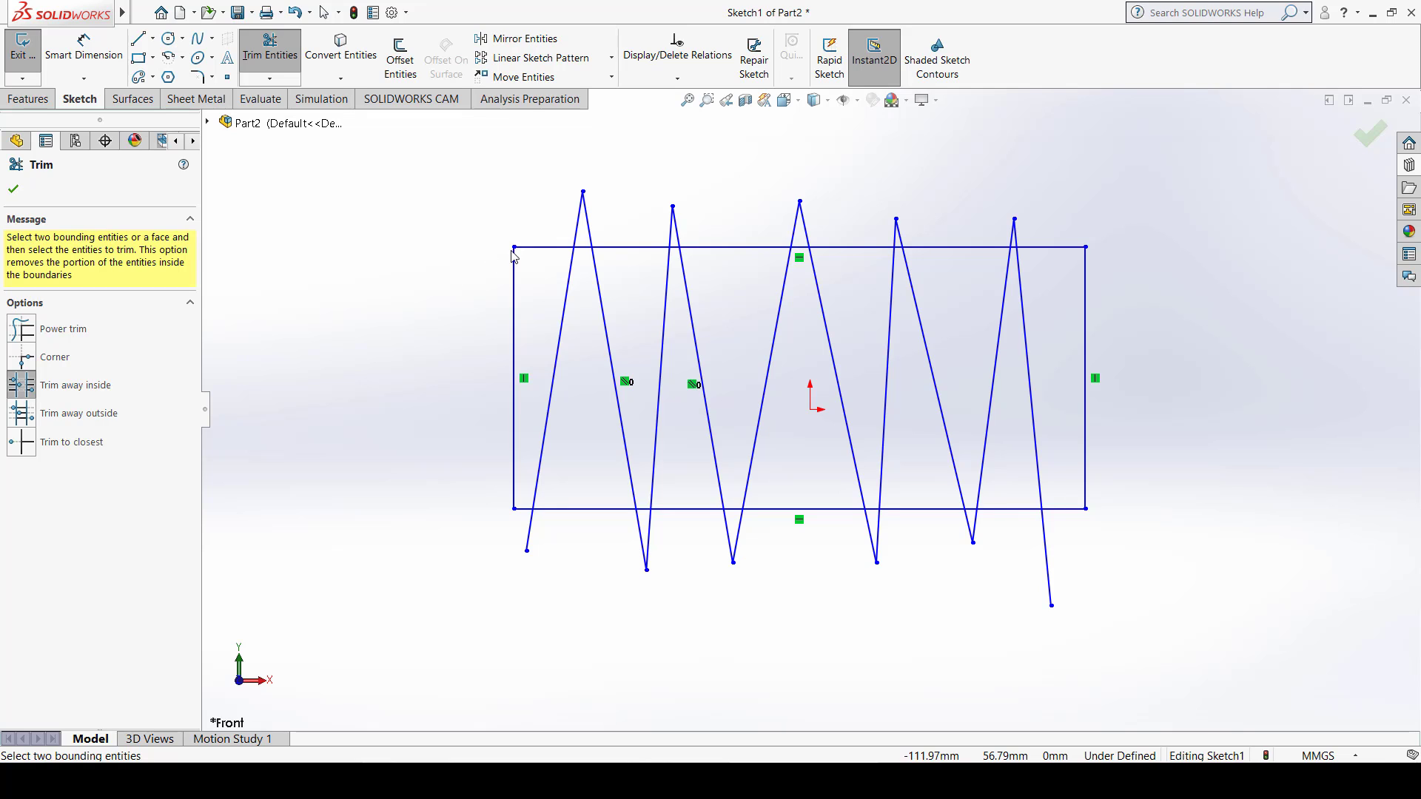
click(552, 247)
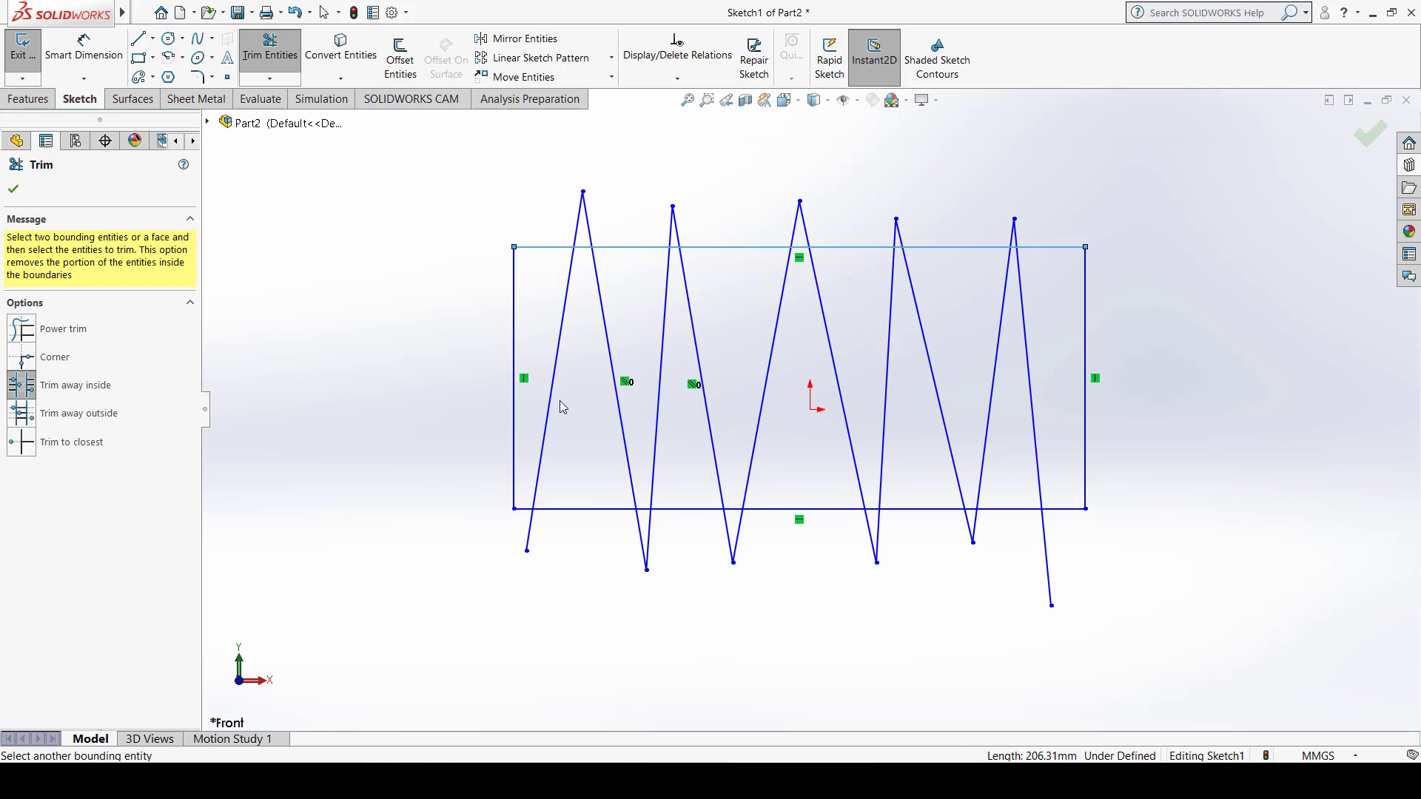
click(82, 414)
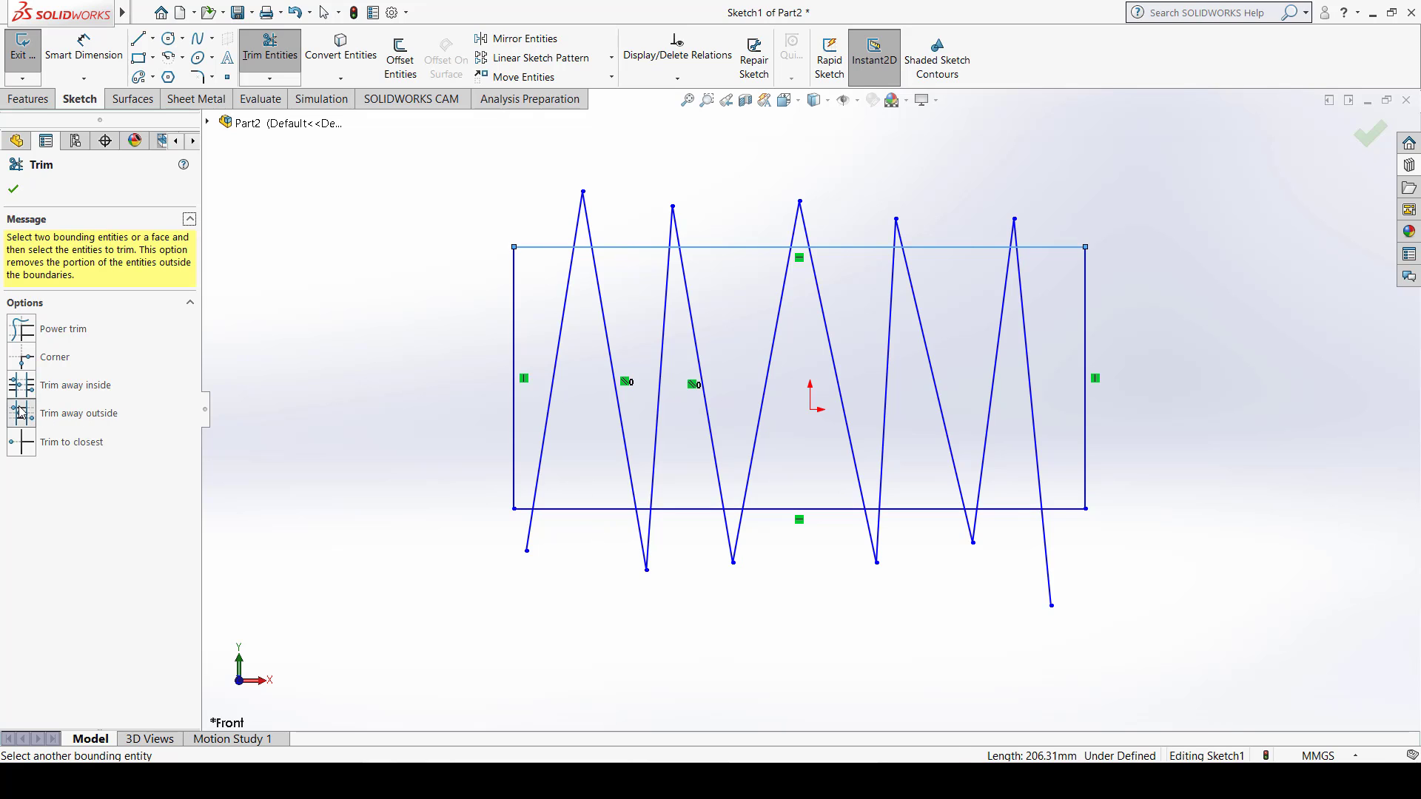
key(Escape)
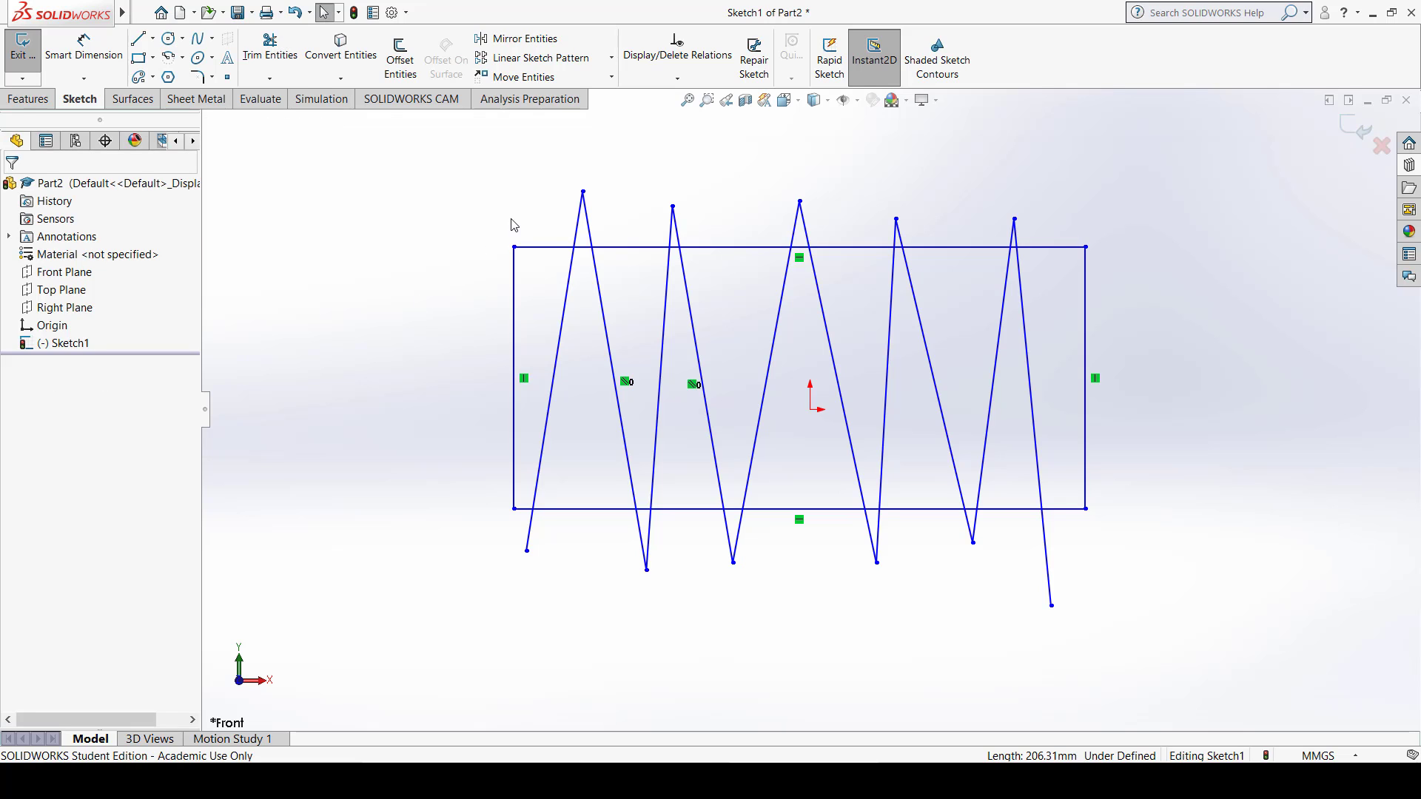
Step: Trim all ten zigzag lines with the Trim away outside option, bounded by the rectangle's upper and lower edges, and leave the command
click(26, 410)
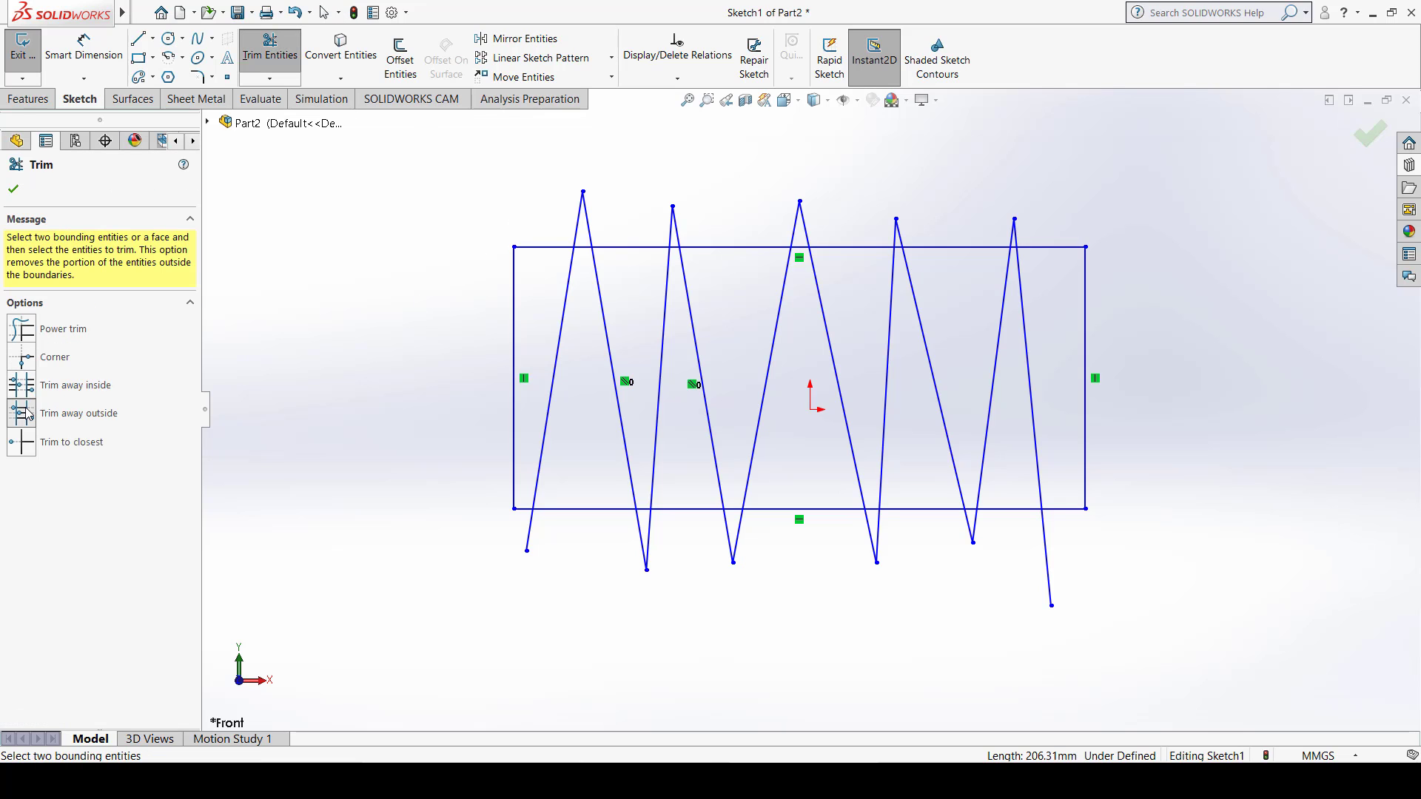
click(554, 247)
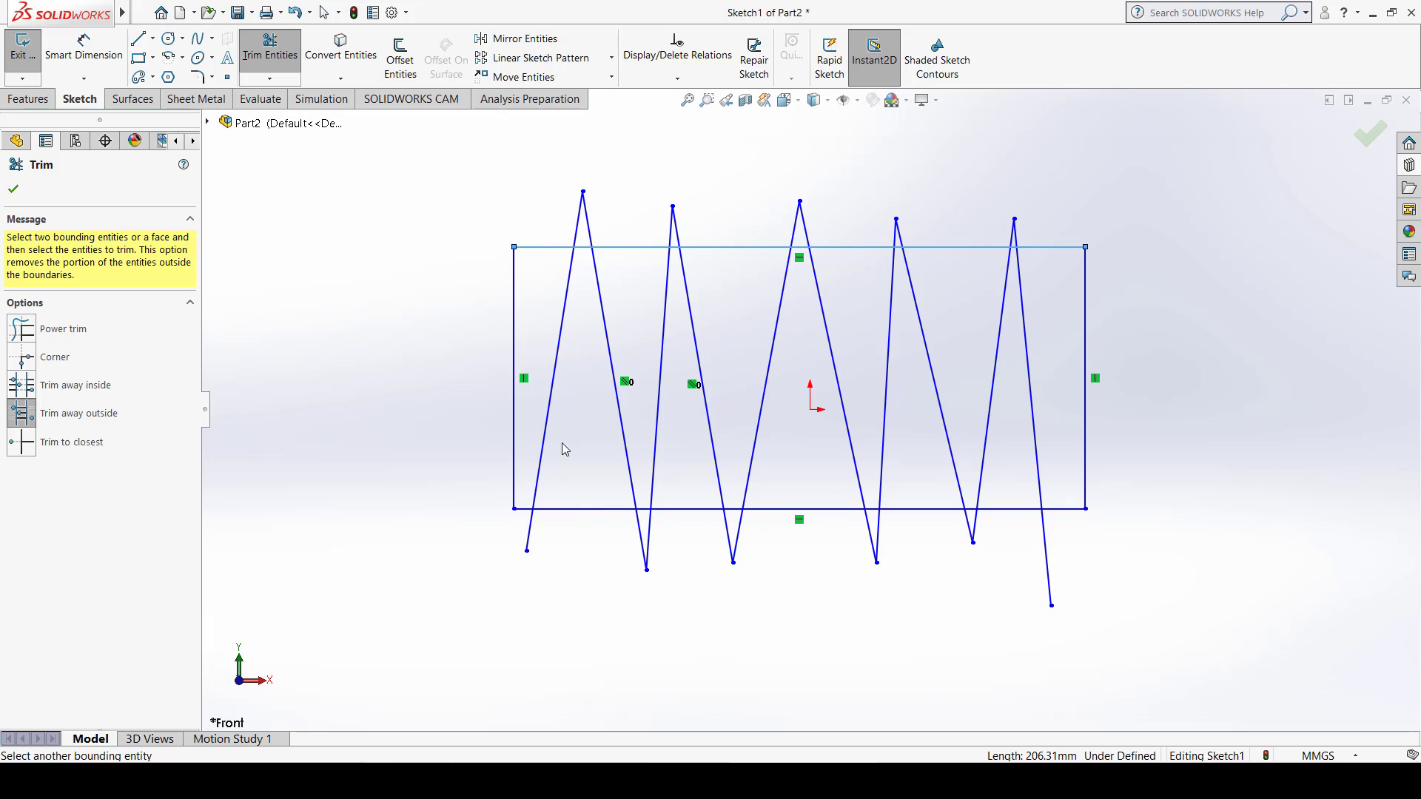
click(579, 509)
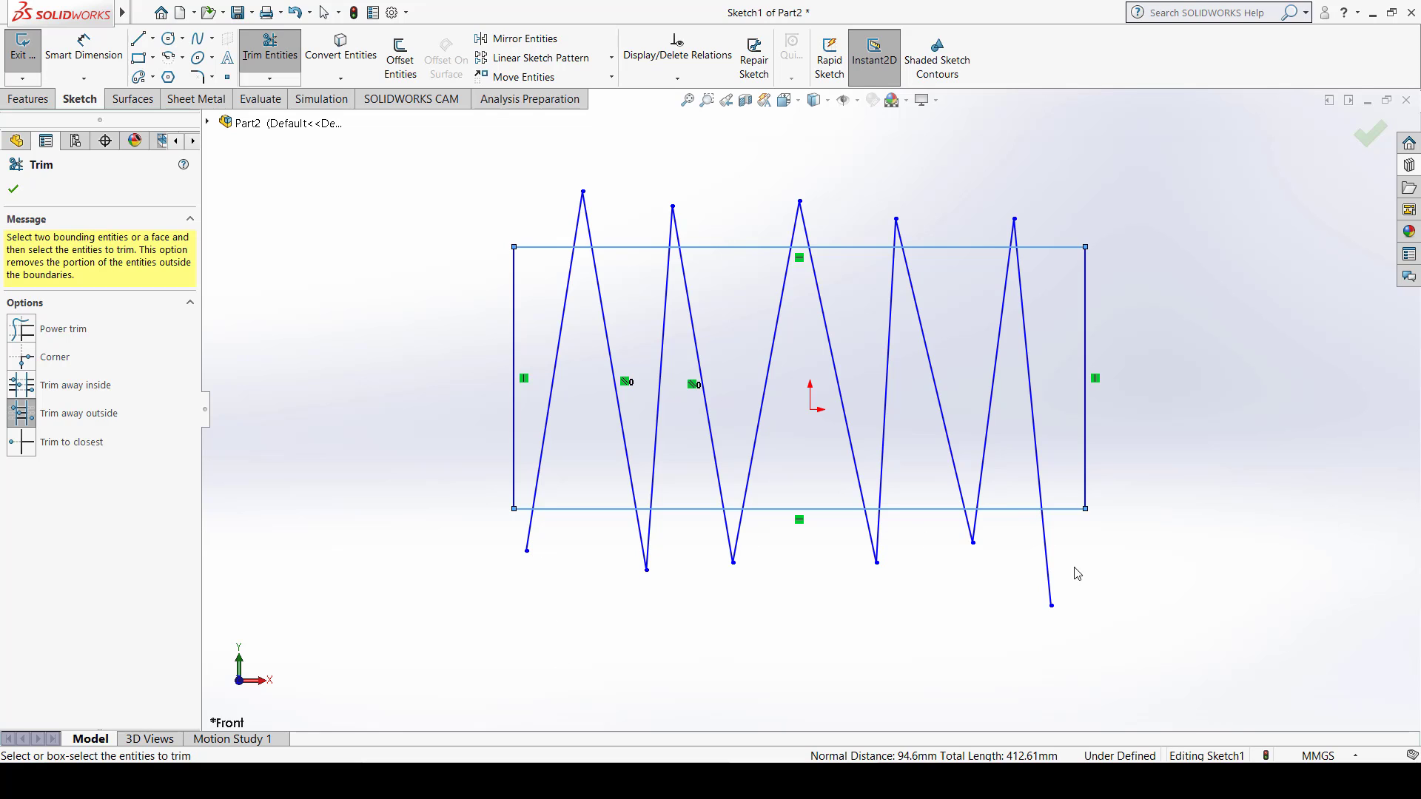
click(578, 244)
click(590, 236)
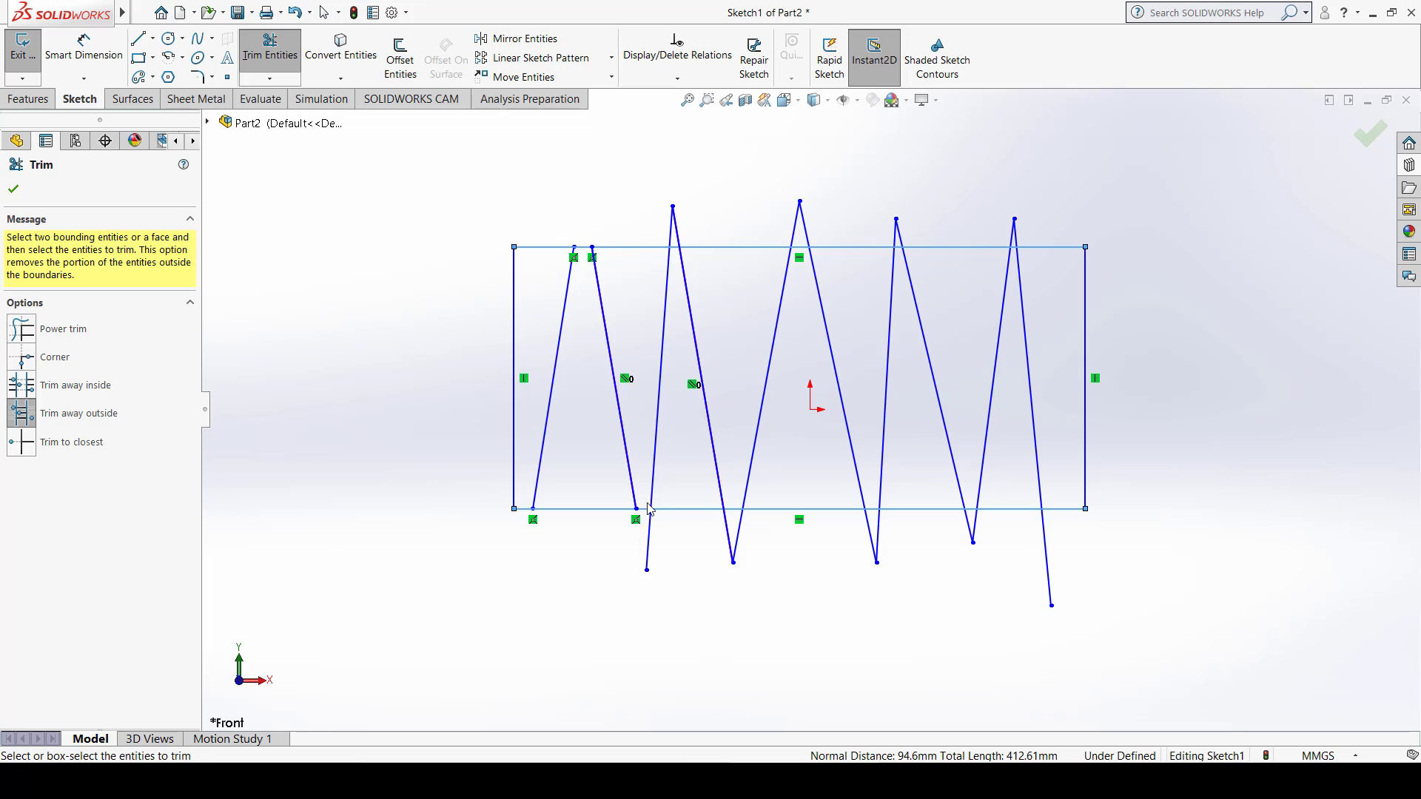
click(649, 531)
click(726, 533)
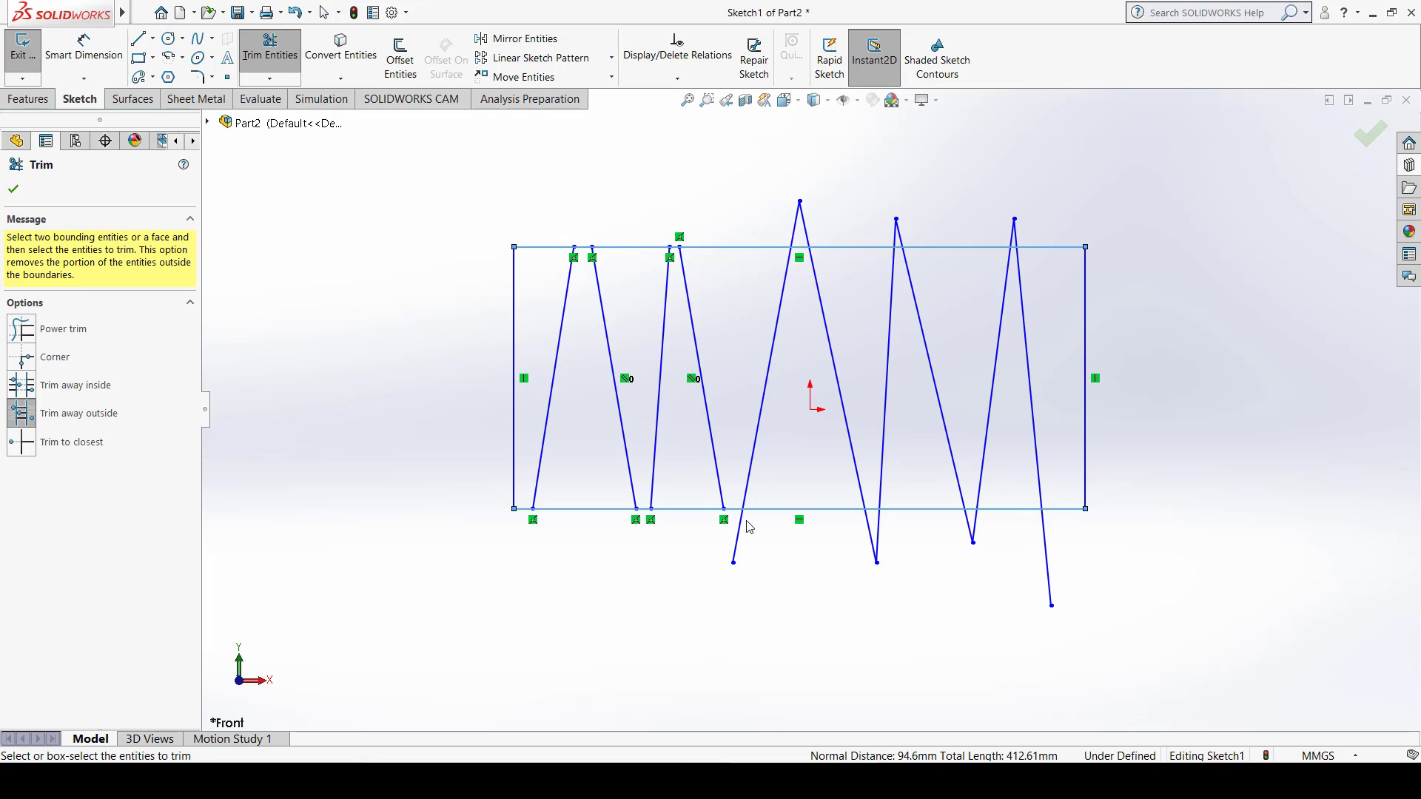
click(744, 530)
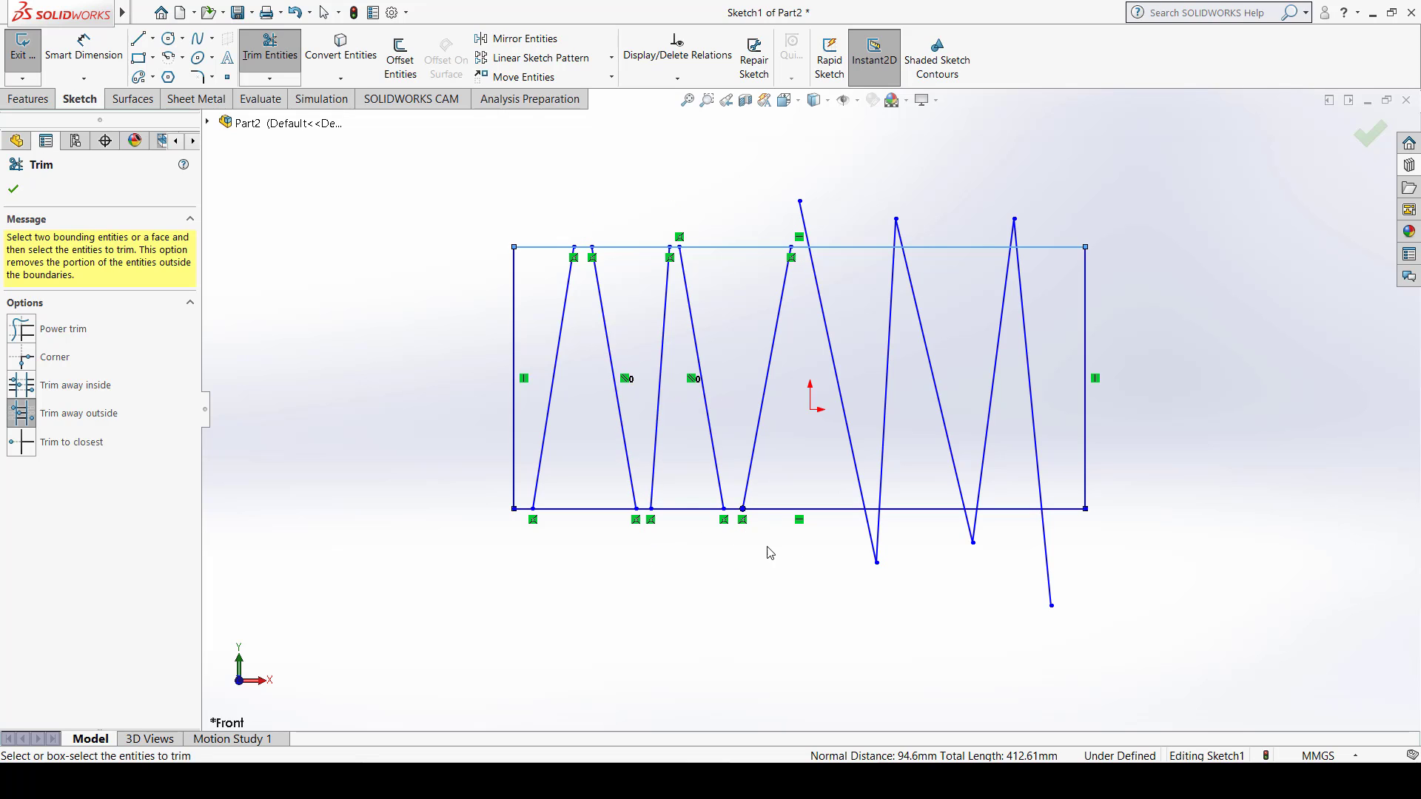
click(835, 370)
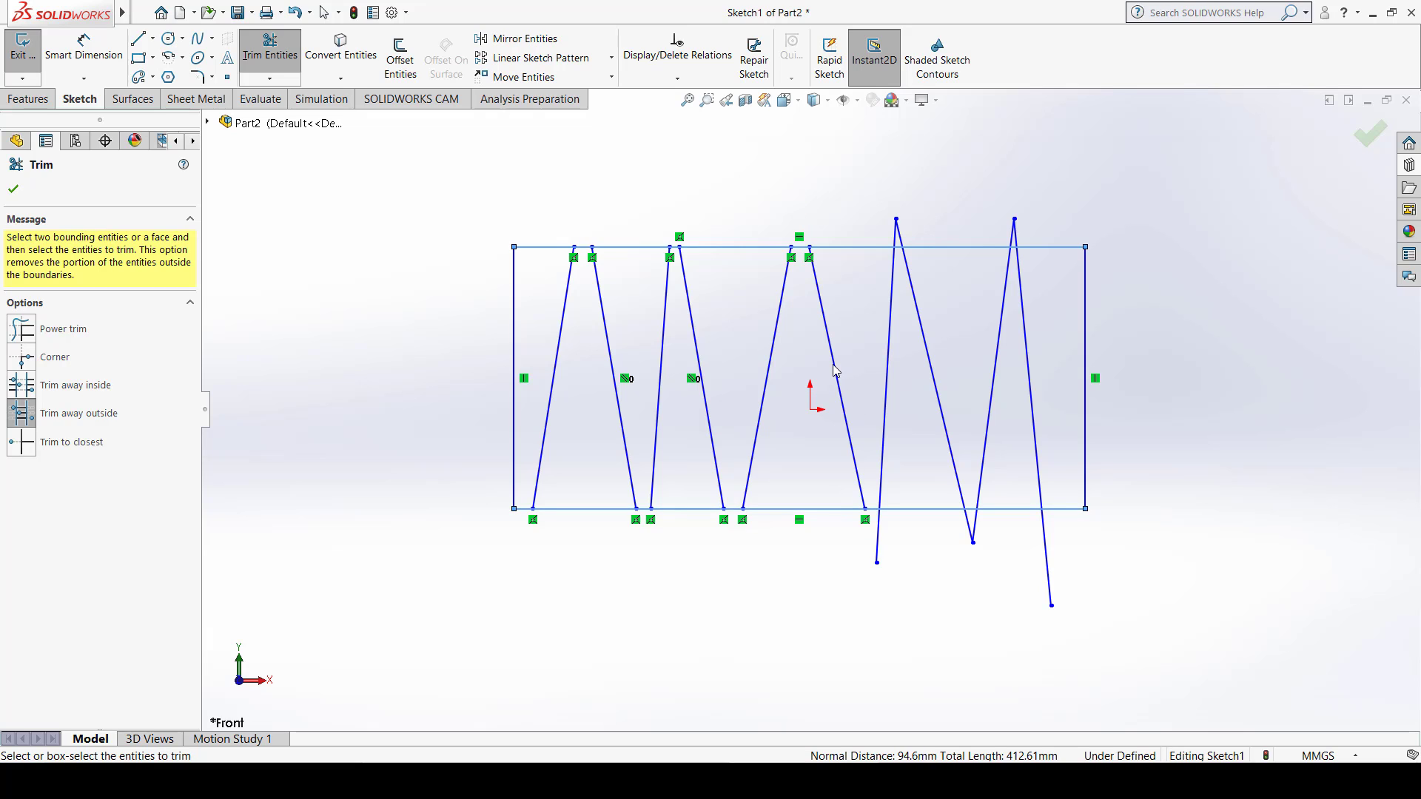
click(891, 326)
click(923, 311)
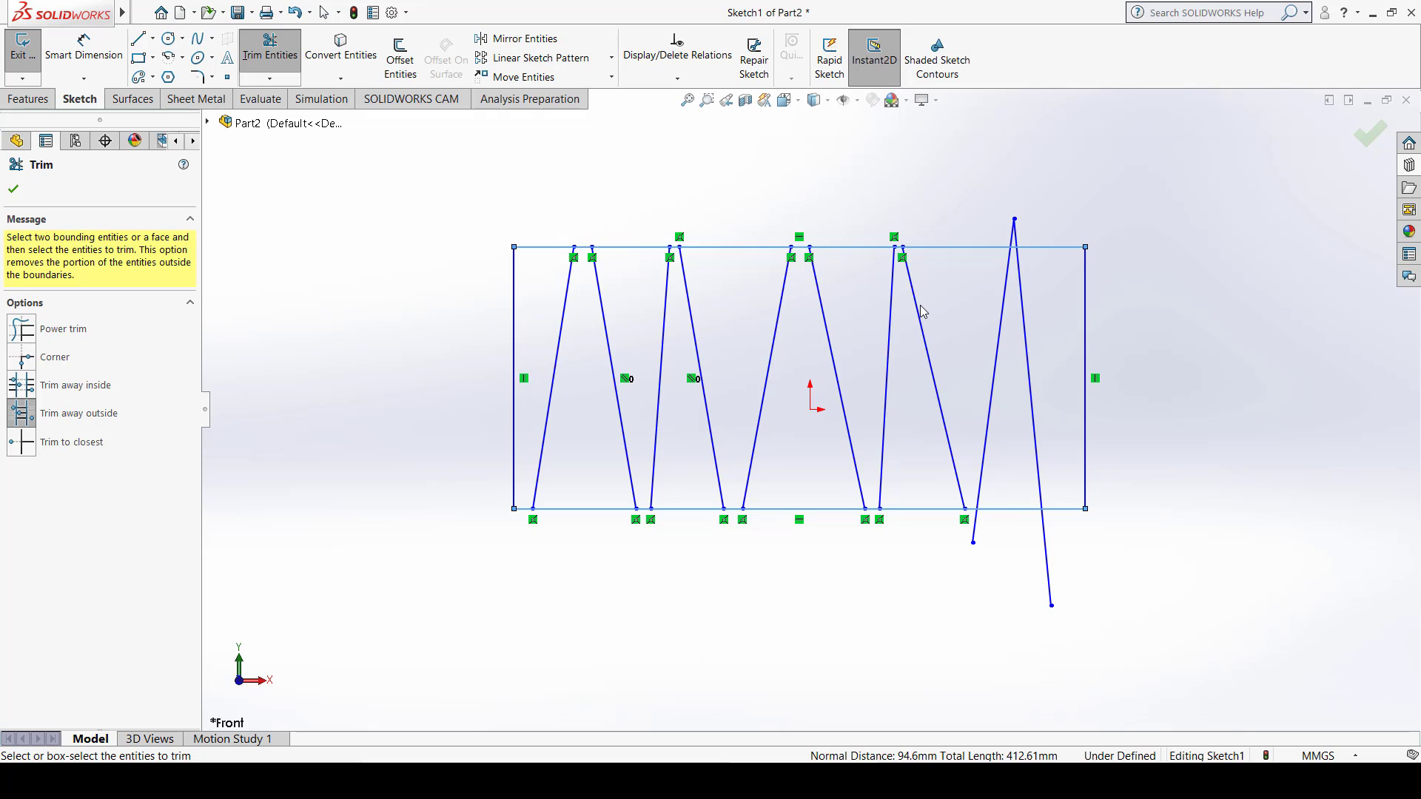
click(1003, 325)
click(1025, 316)
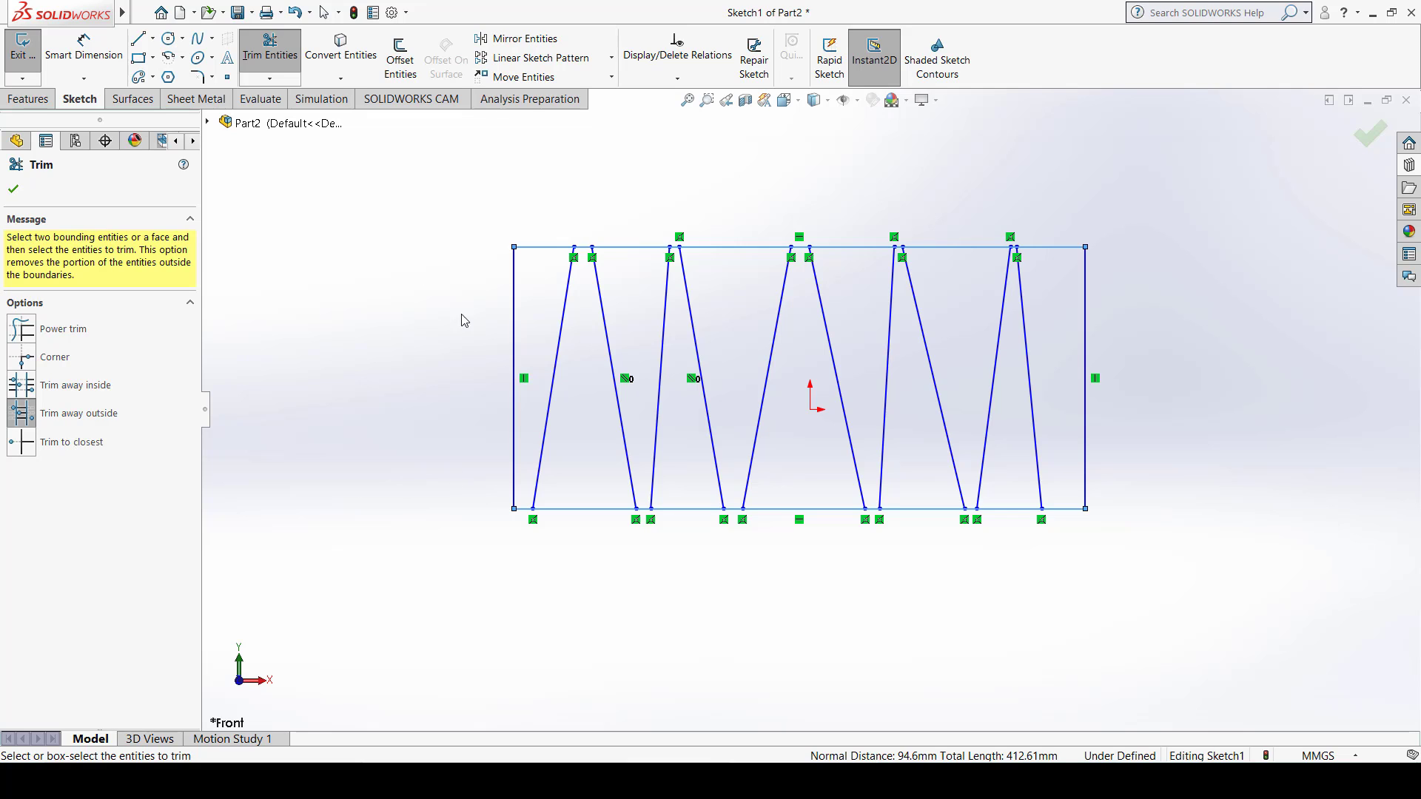
key(Escape)
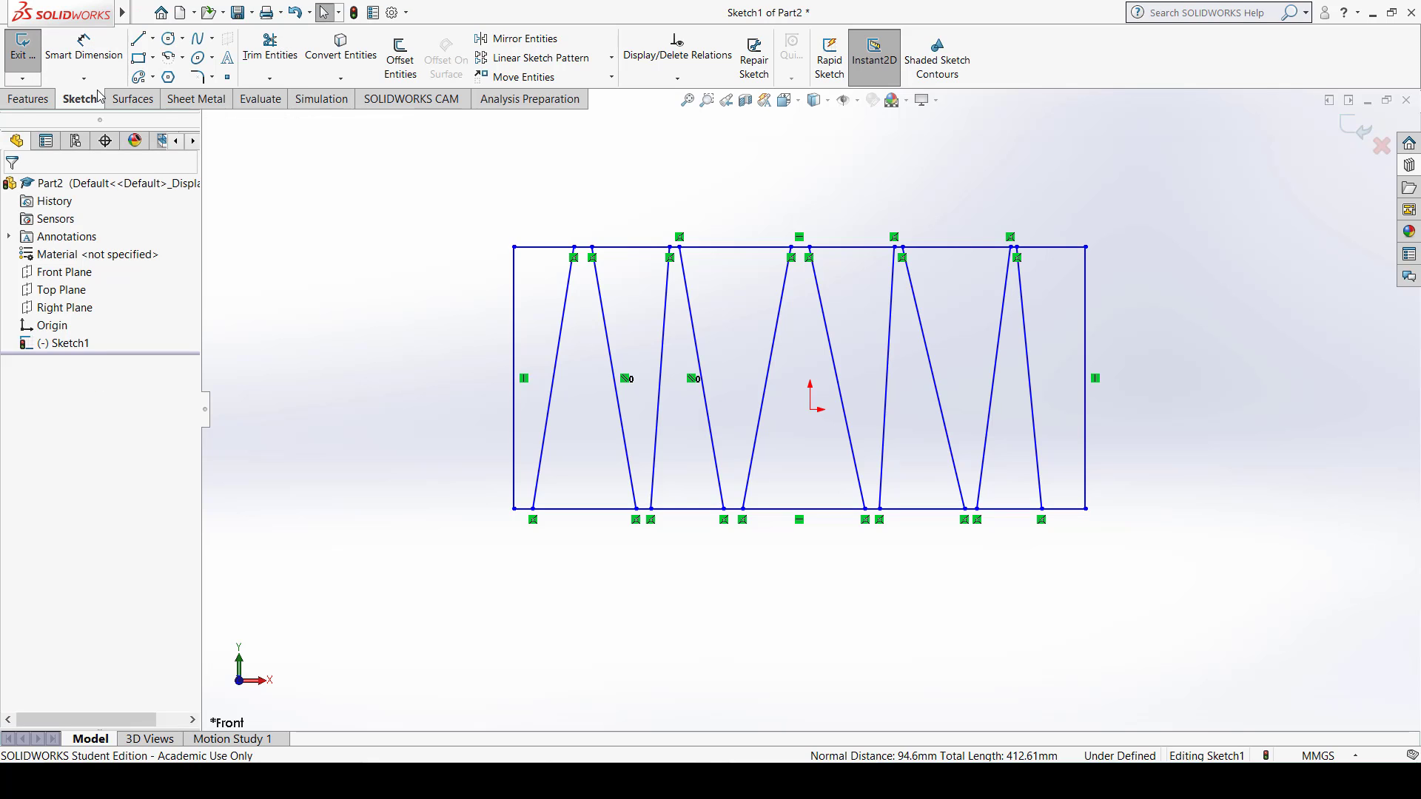
Step: Undo all the outside trims on the zigzag lines and the drawing of the rightmost zigzag line
key(ctrl+z)
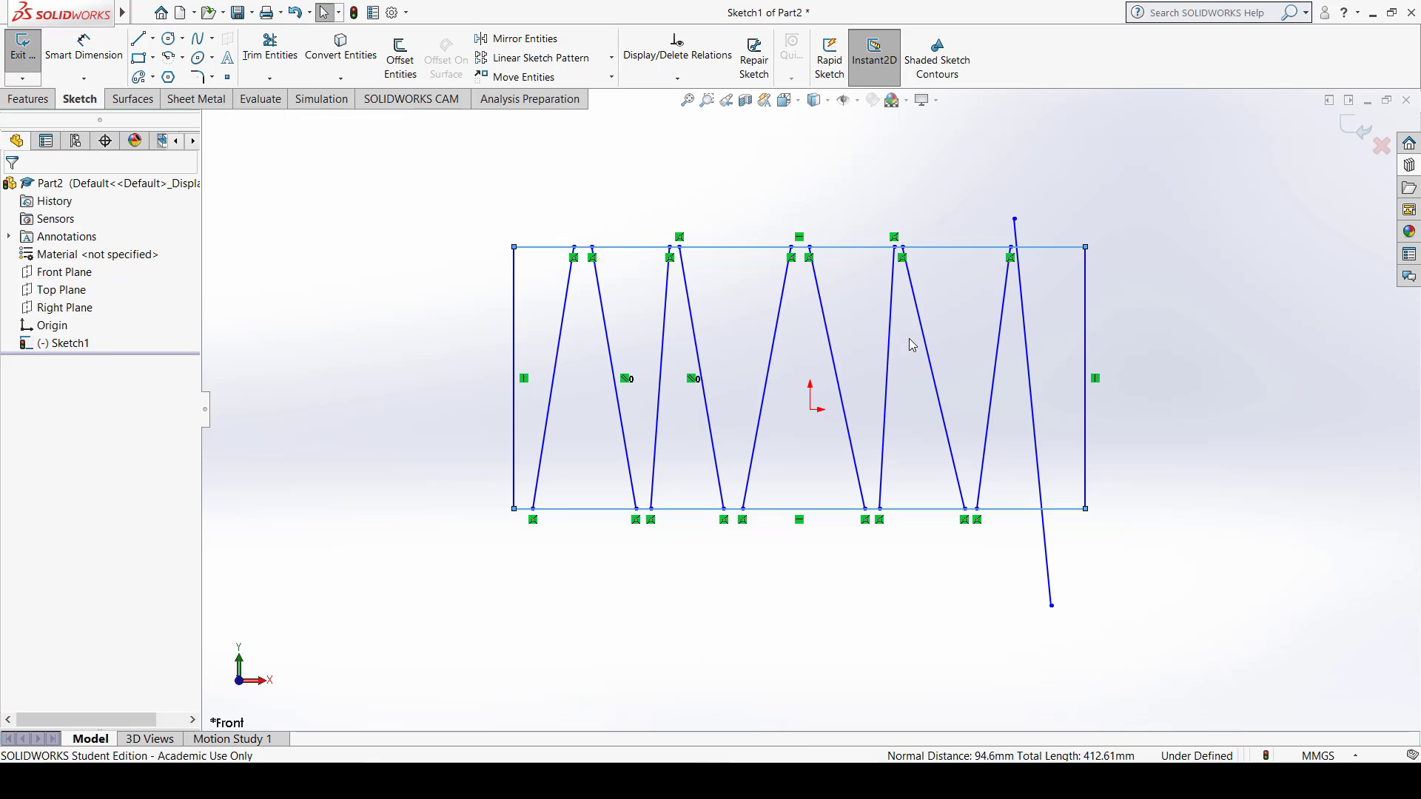
key(ctrl+z)
key(ctrl+z)
key(ctrl+z)
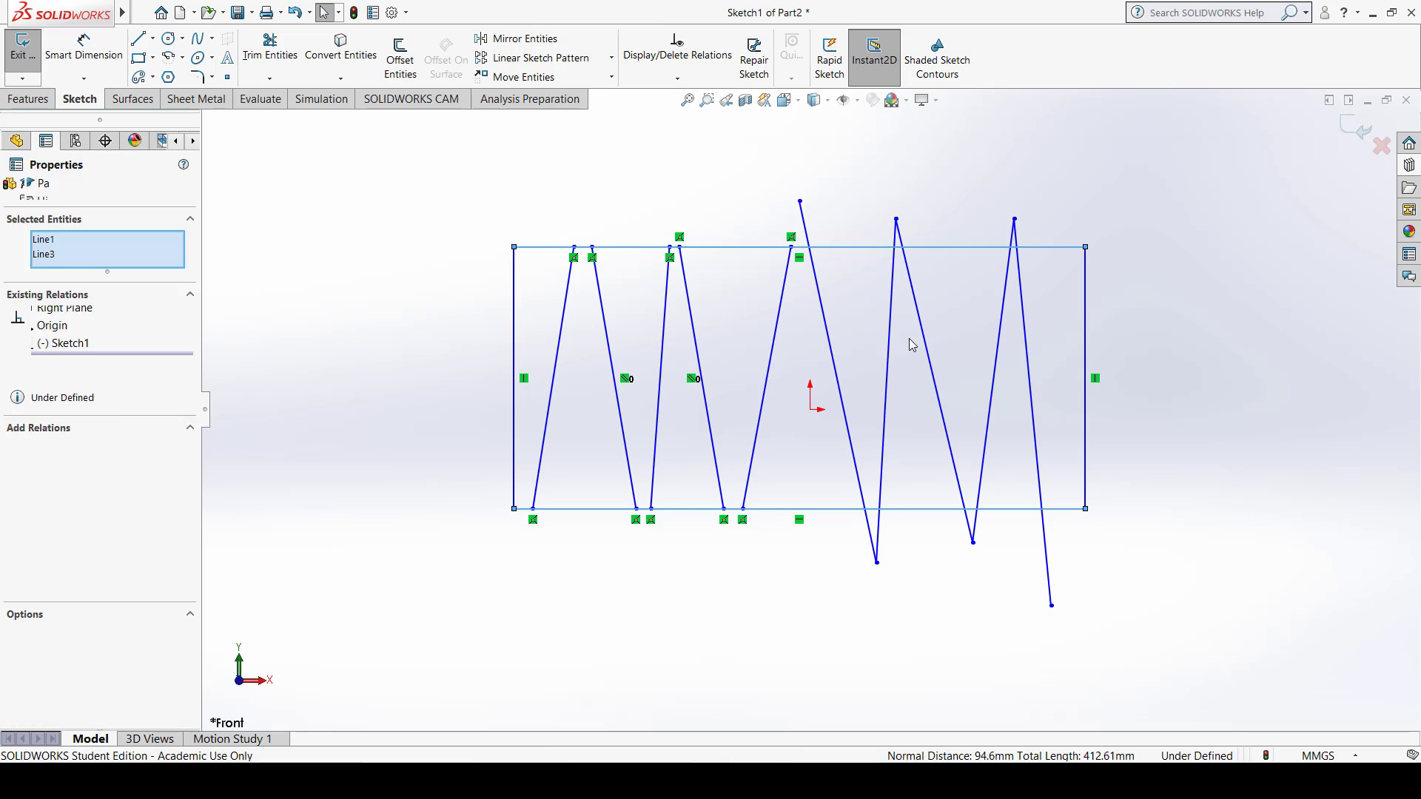
key(ctrl+z)
key(ctrl+z)
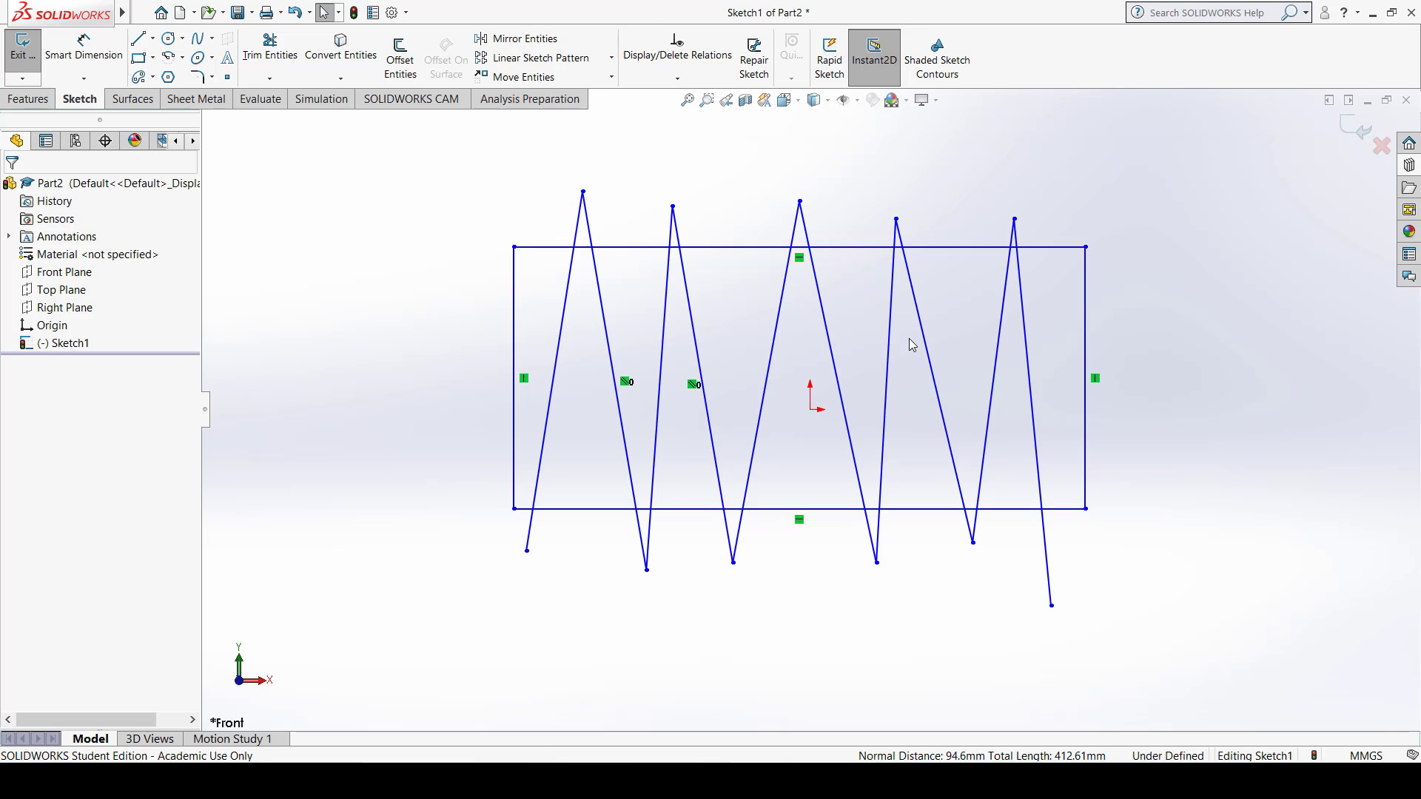
key(ctrl+z)
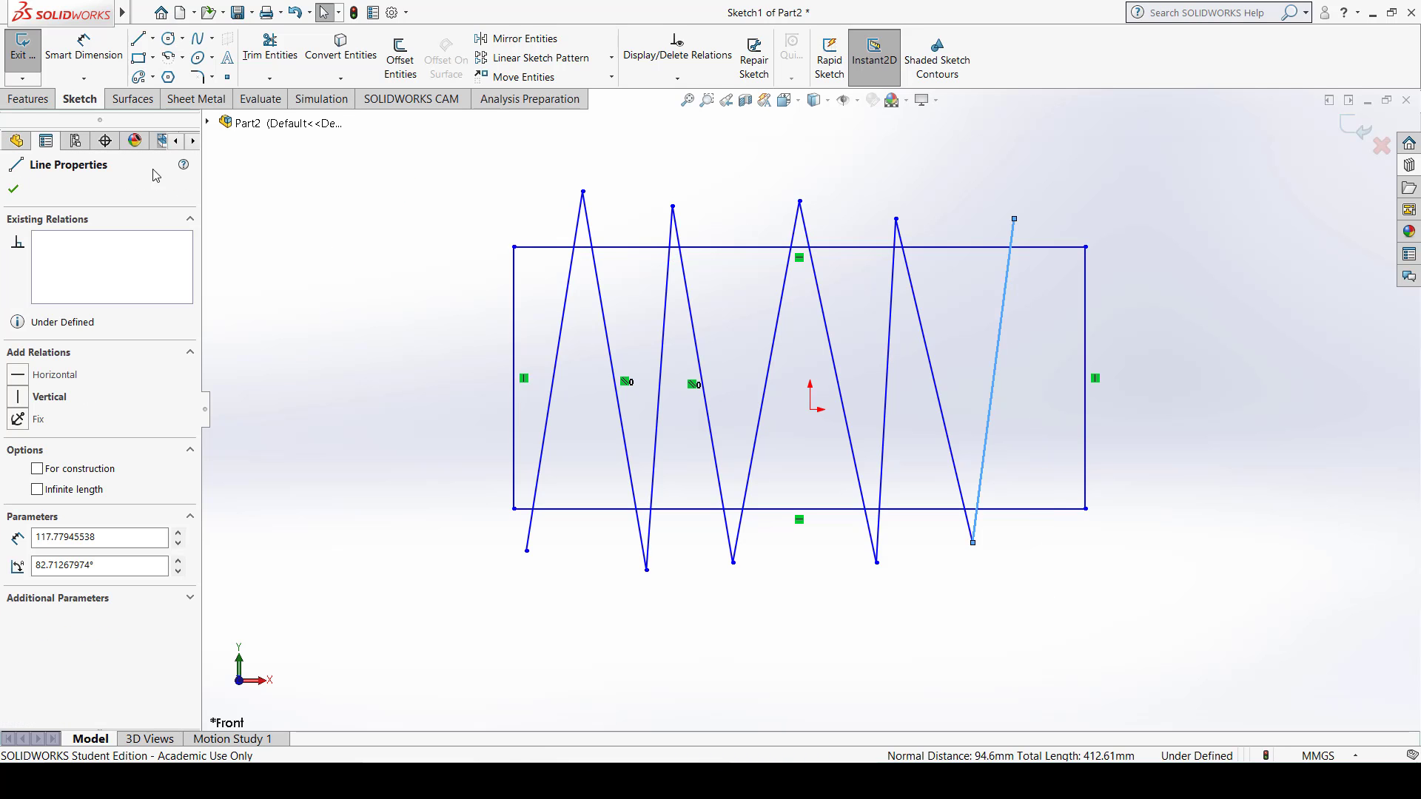
key(Escape)
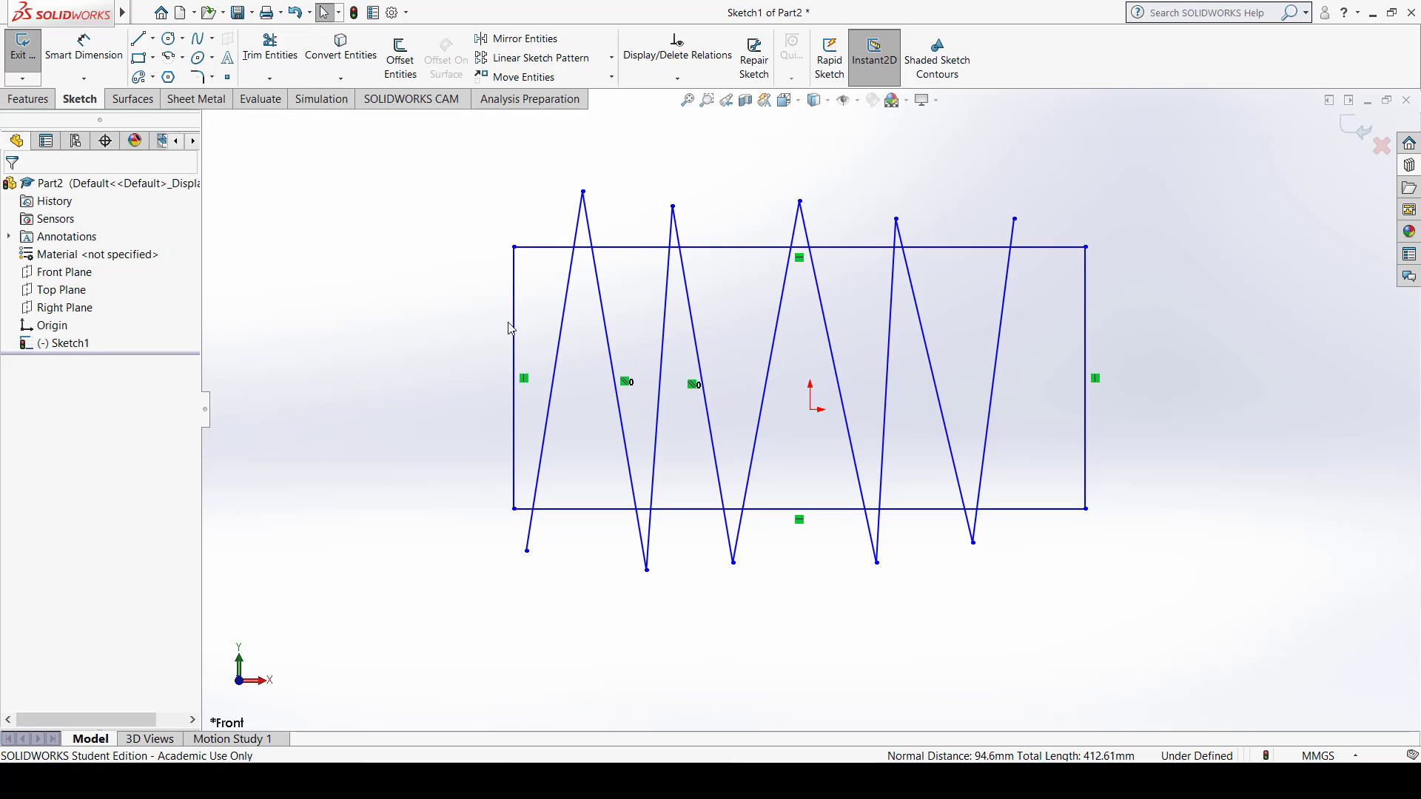
Step: Trim the inner portions of four zigzag lines and one upper-edge segment of the rectangle with the Trim to closest option
click(265, 59)
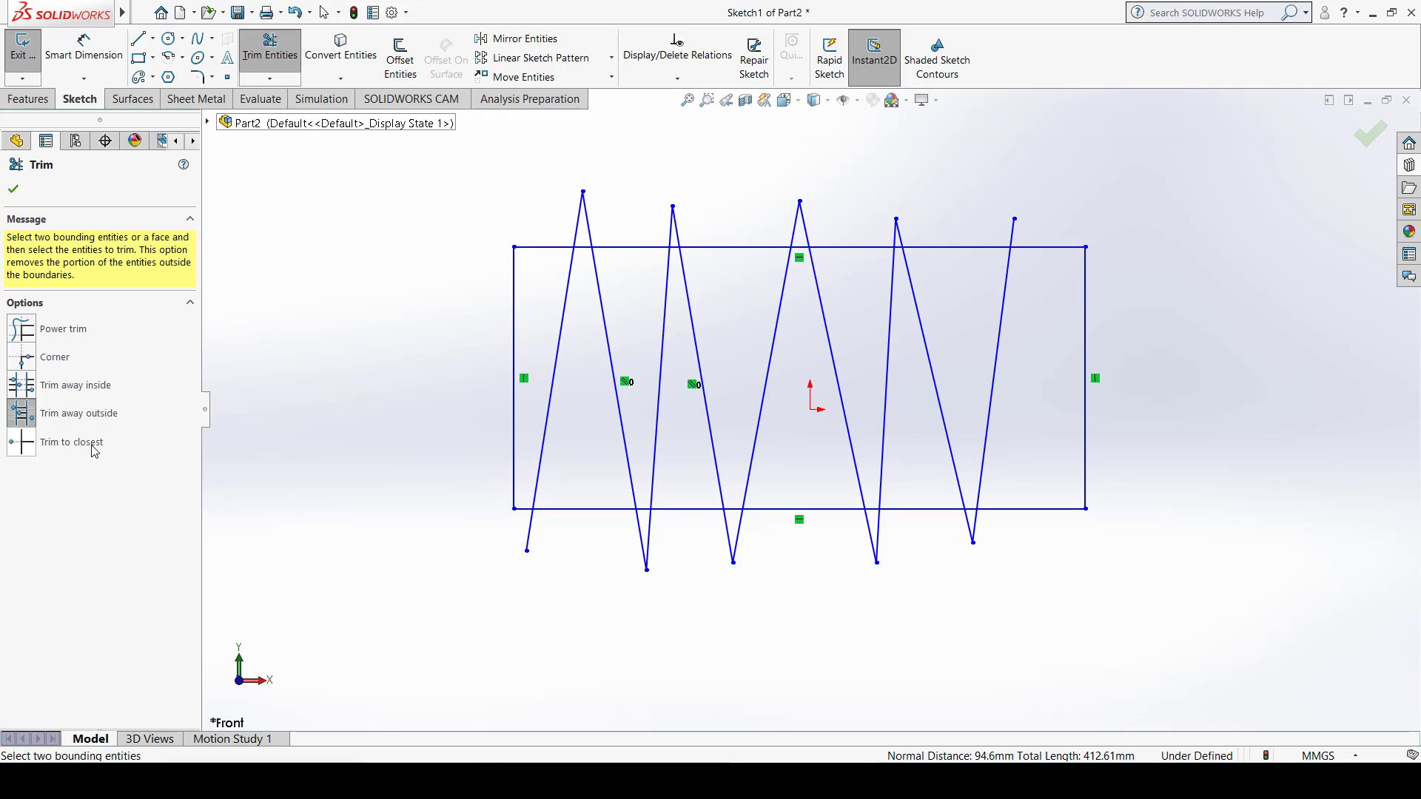
click(24, 444)
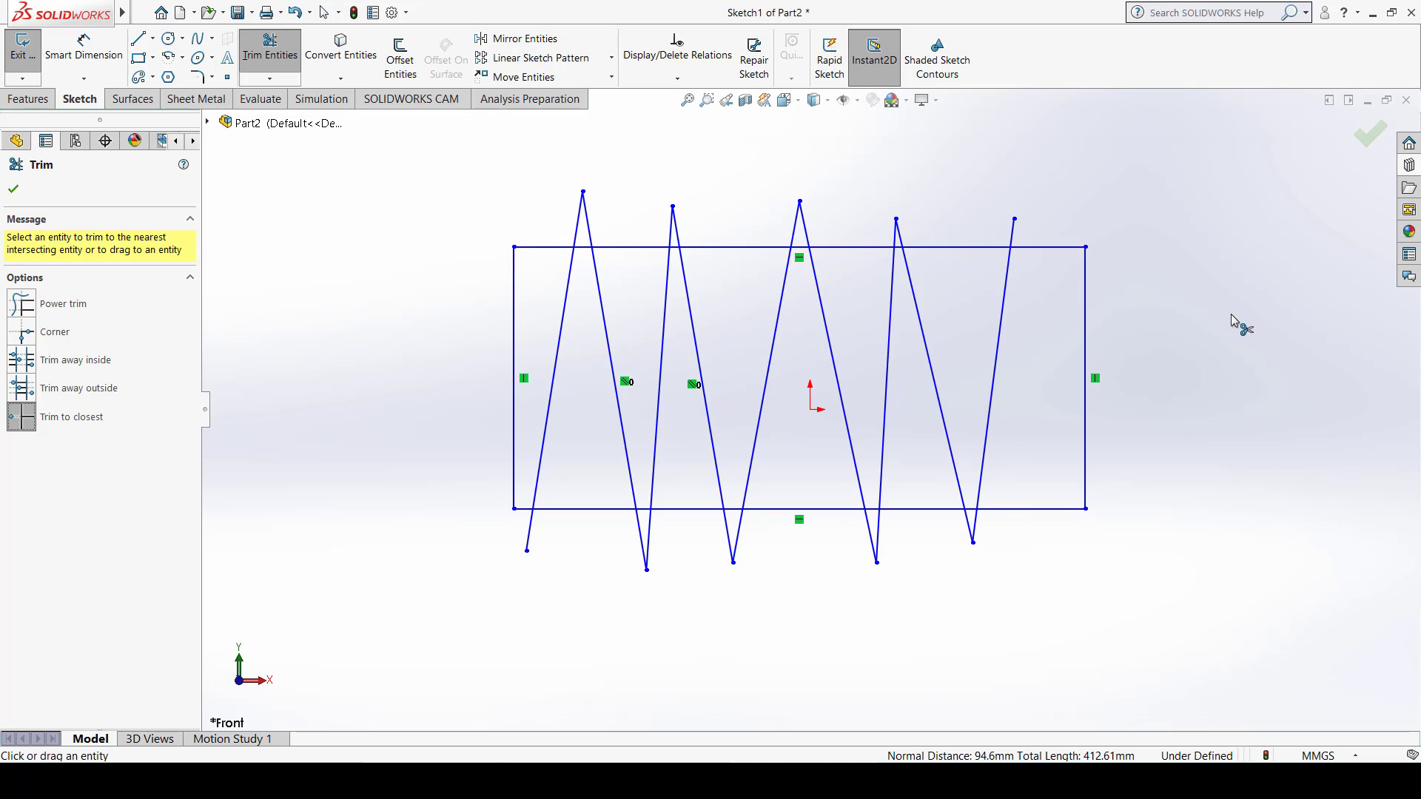
click(1005, 296)
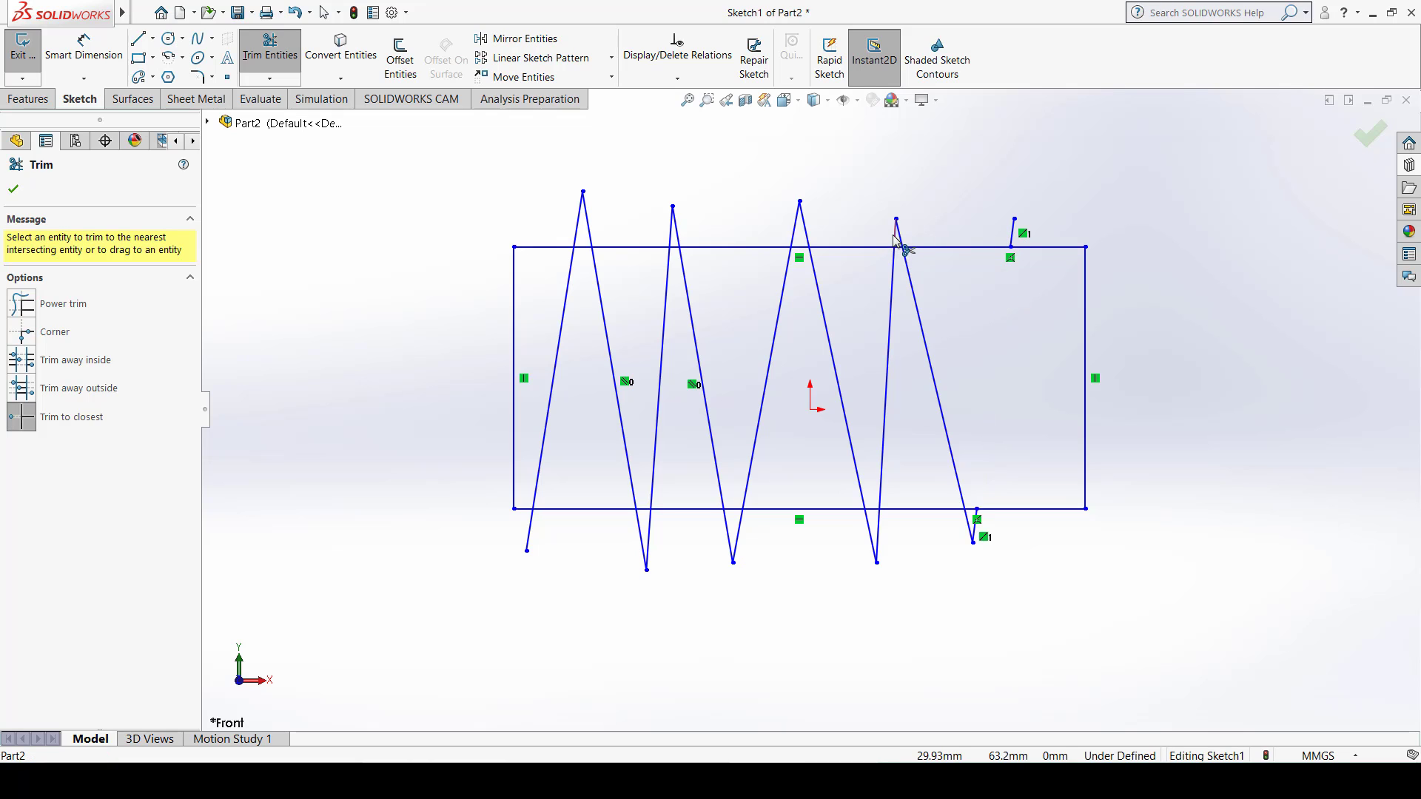
click(893, 265)
click(819, 281)
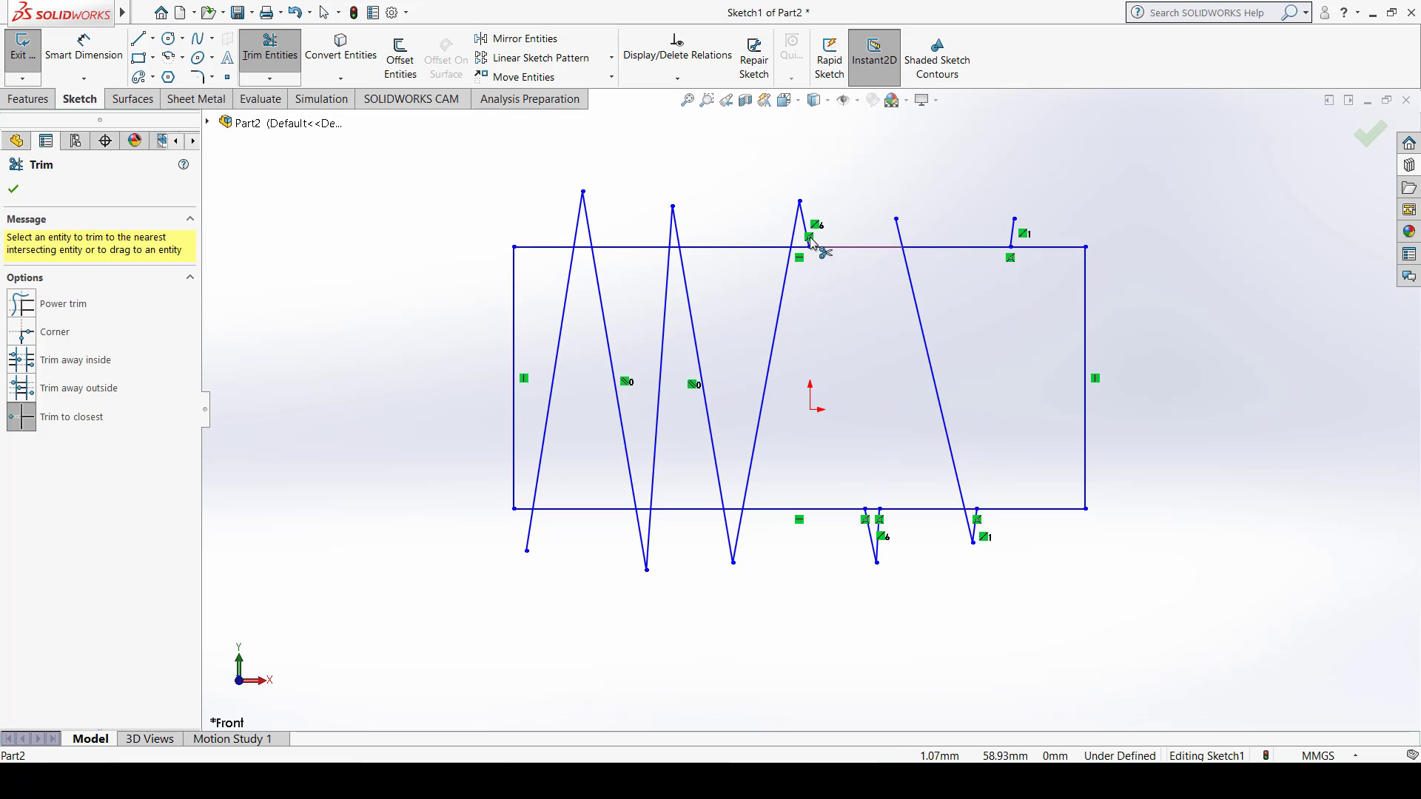
click(785, 274)
click(756, 248)
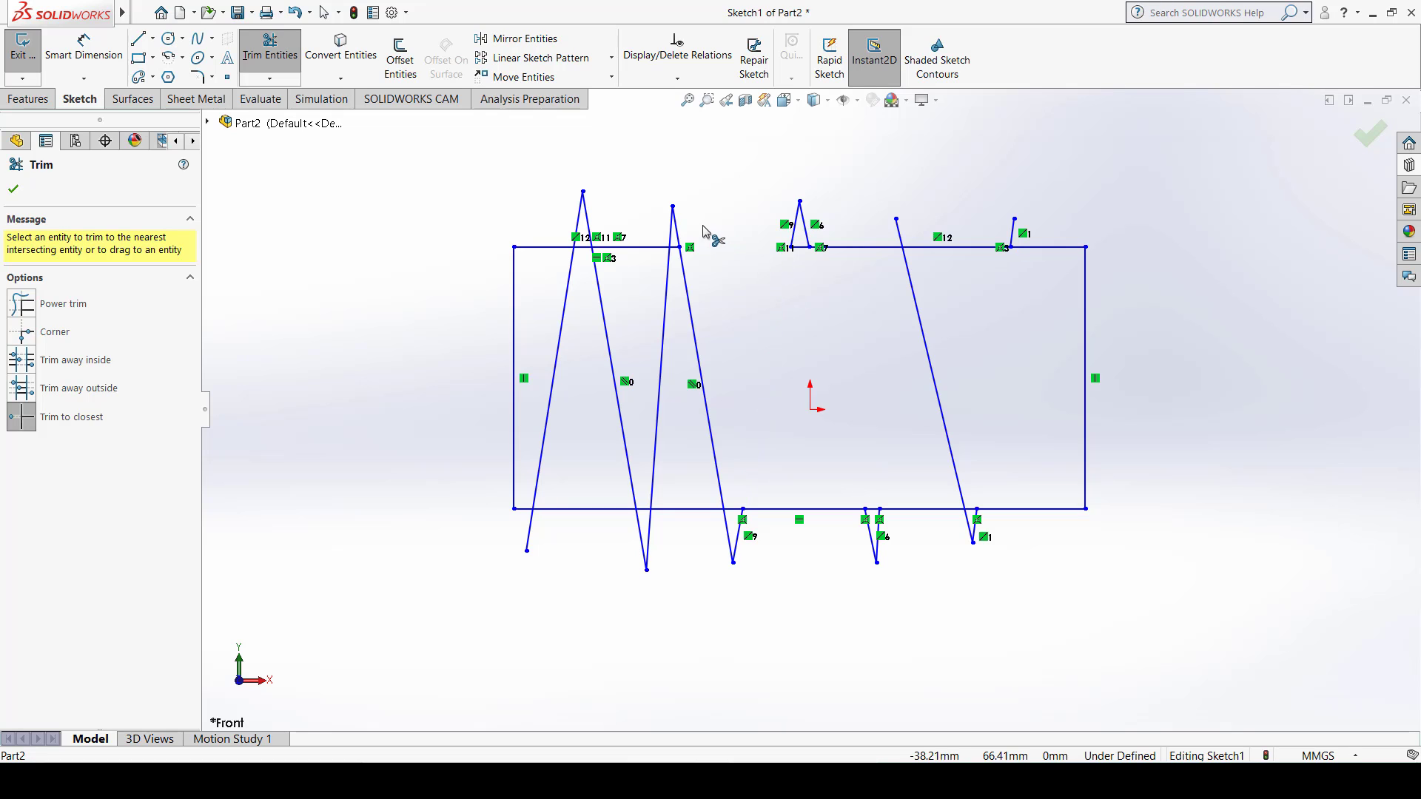
Step: Trim away the rectangle's left edge, several lower-edge segments and three more zigzag lines' inner portions with Trim to closest
click(514, 293)
drag(569, 513, 674, 368)
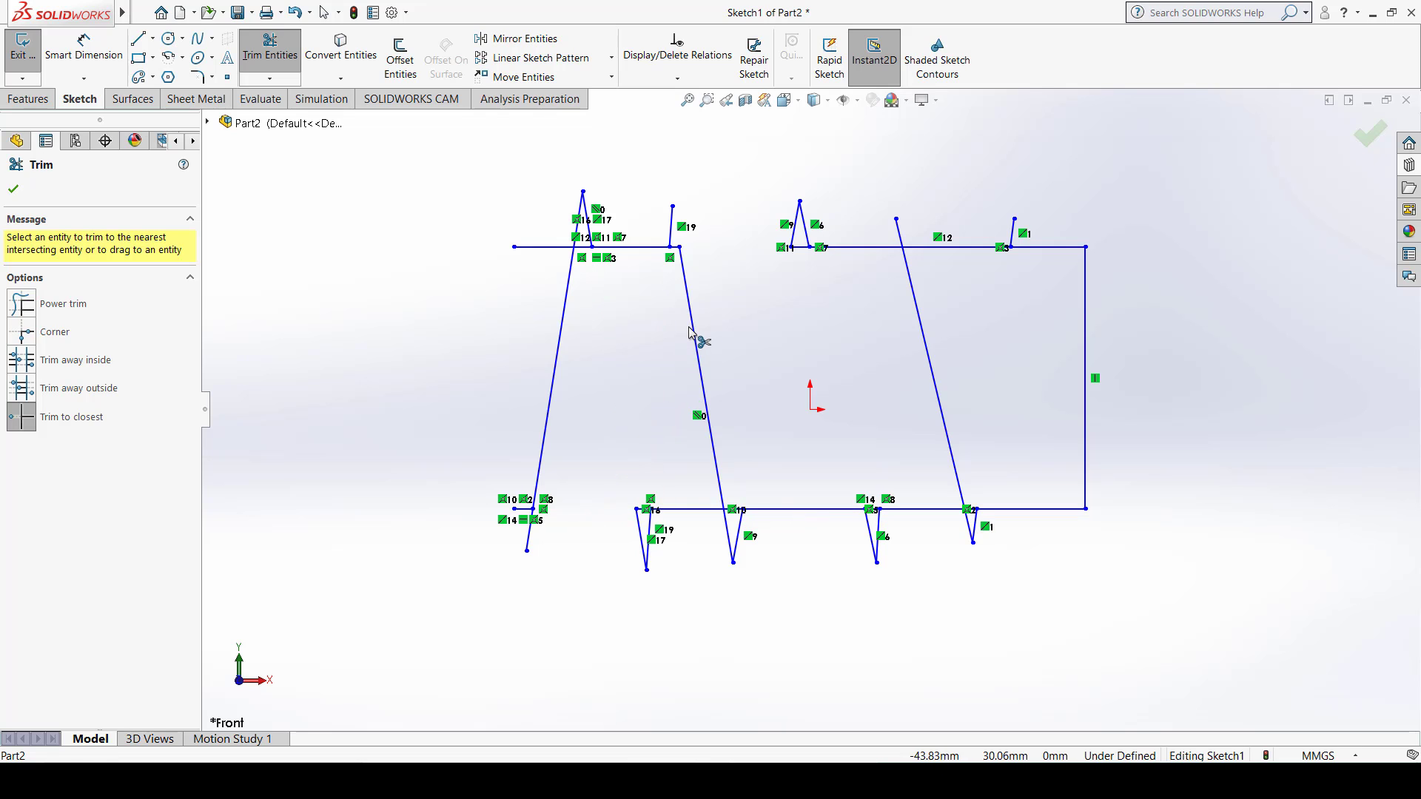
click(781, 509)
click(896, 511)
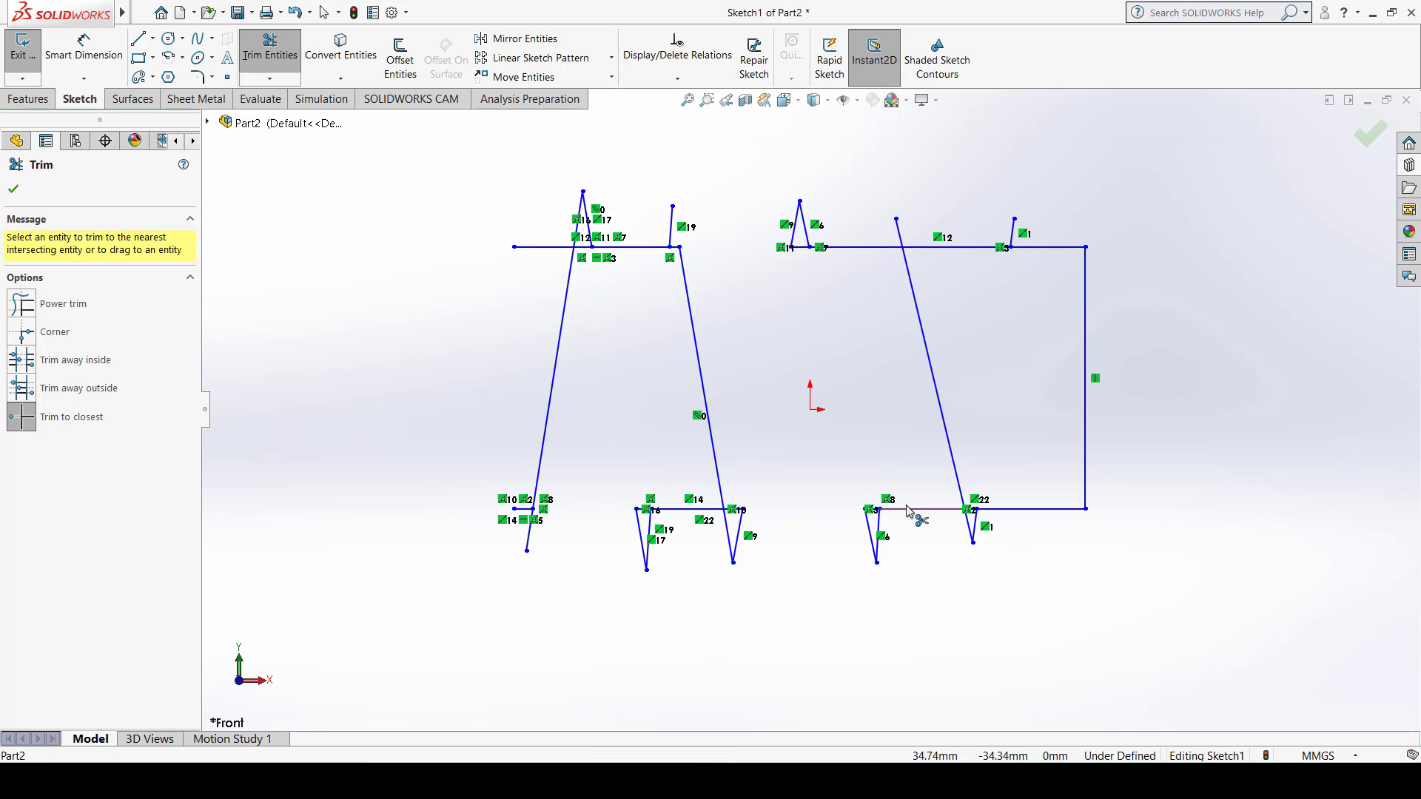
click(950, 433)
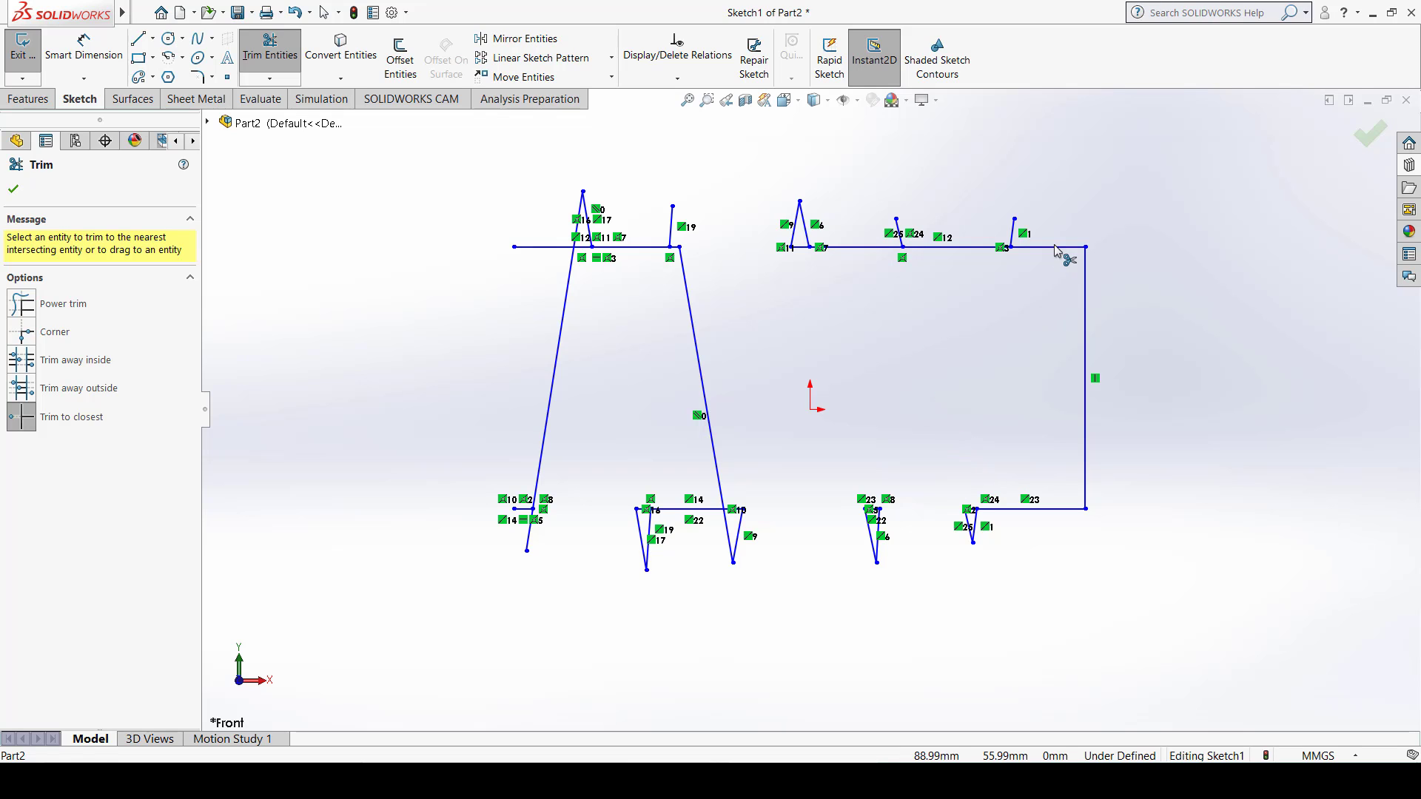
Step: Trim the upper-edge segments between the zigzag lines and two leftover stubs above the edge, and leave the Trim command
click(954, 248)
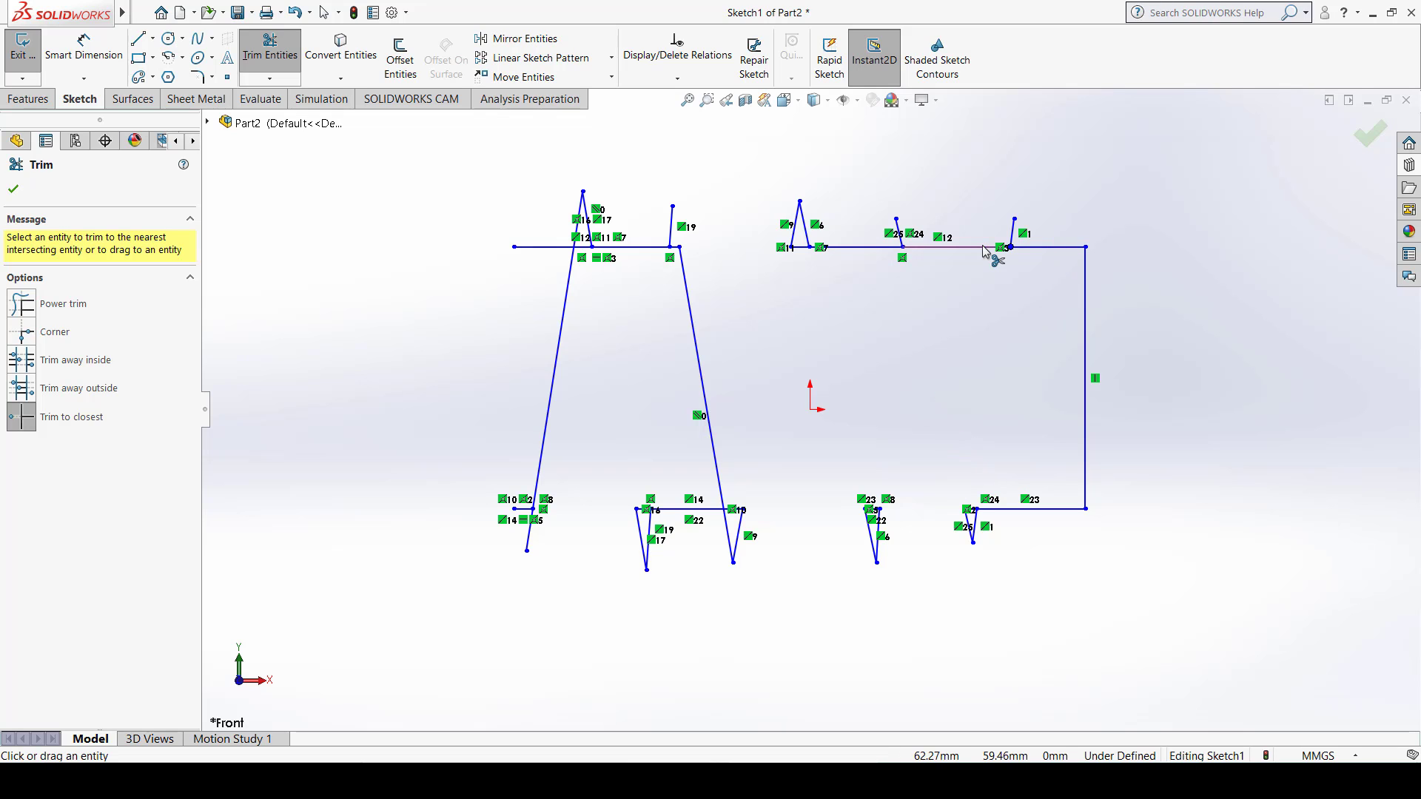
click(856, 247)
click(805, 222)
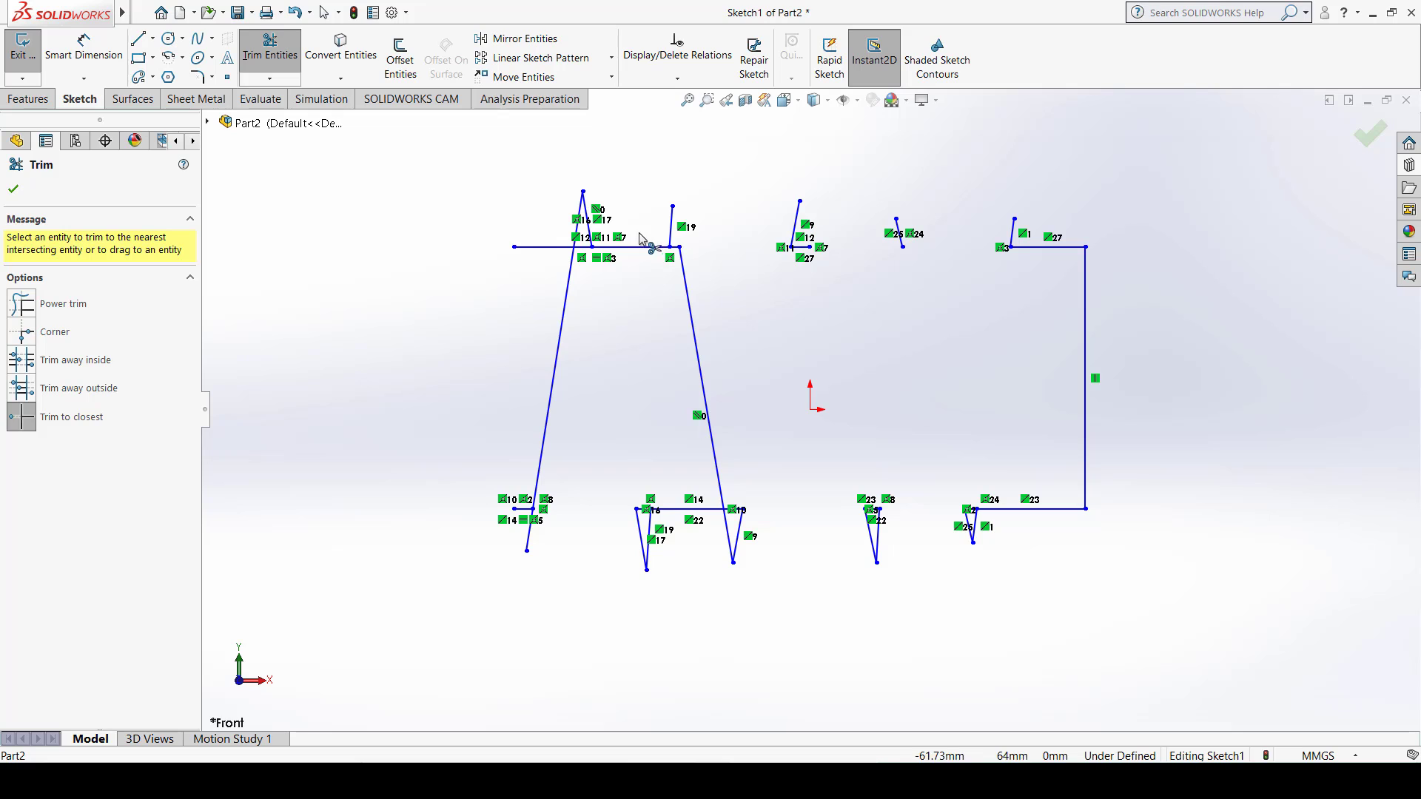
click(672, 226)
click(618, 249)
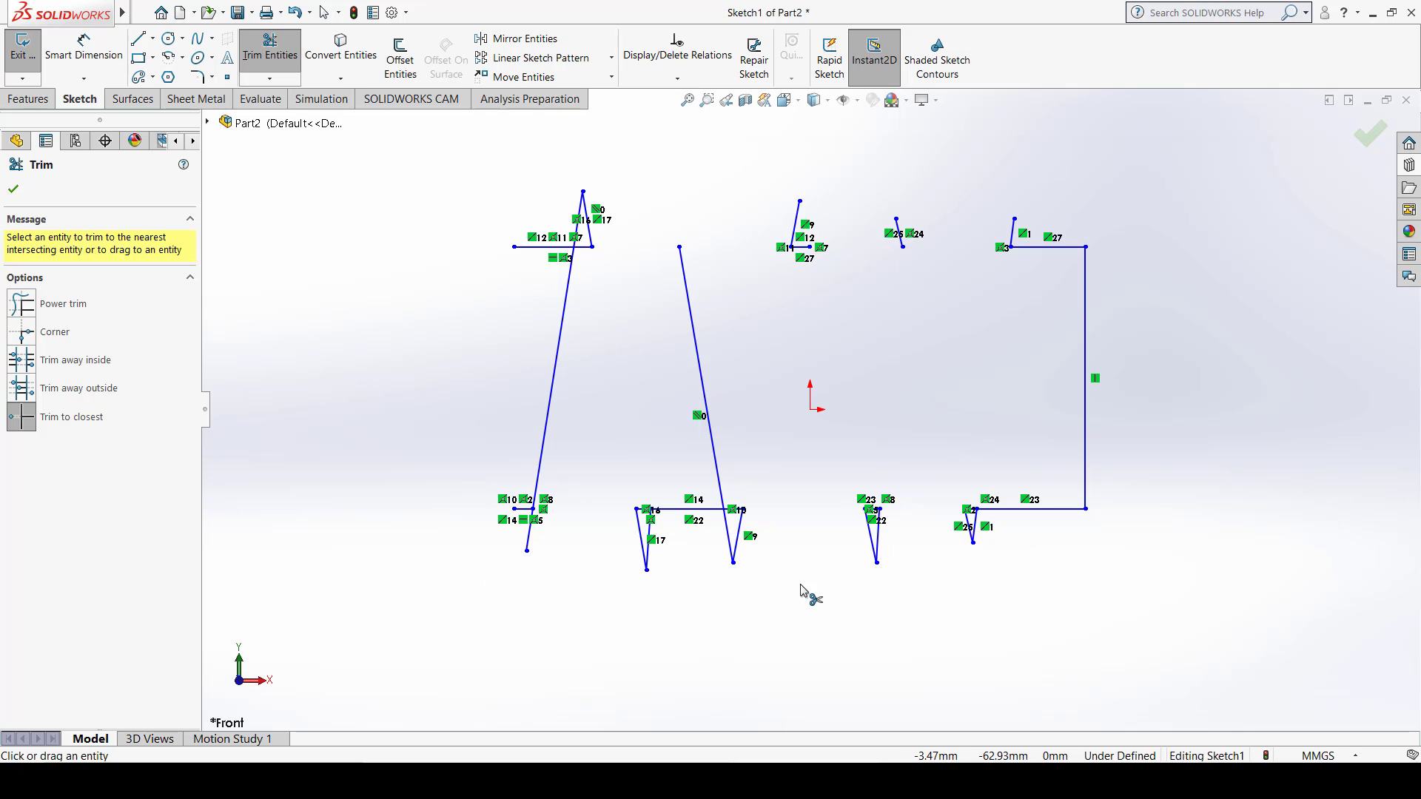
key(Escape)
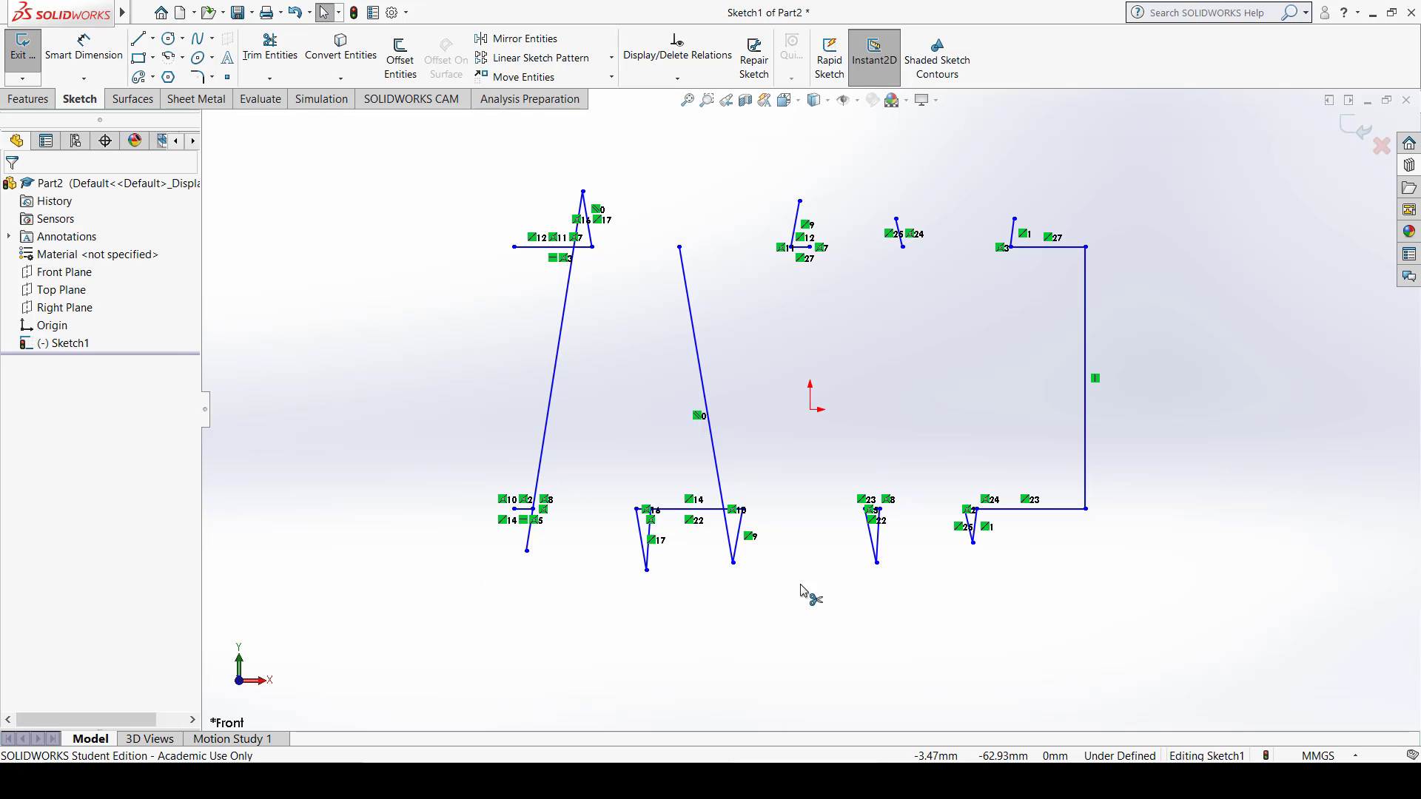
Step: Delete all the remaining lines in the sketch
mouse_move(1190, 175)
mouse_down()
mouse_move(574, 735)
mouse_move(388, 631)
mouse_up()
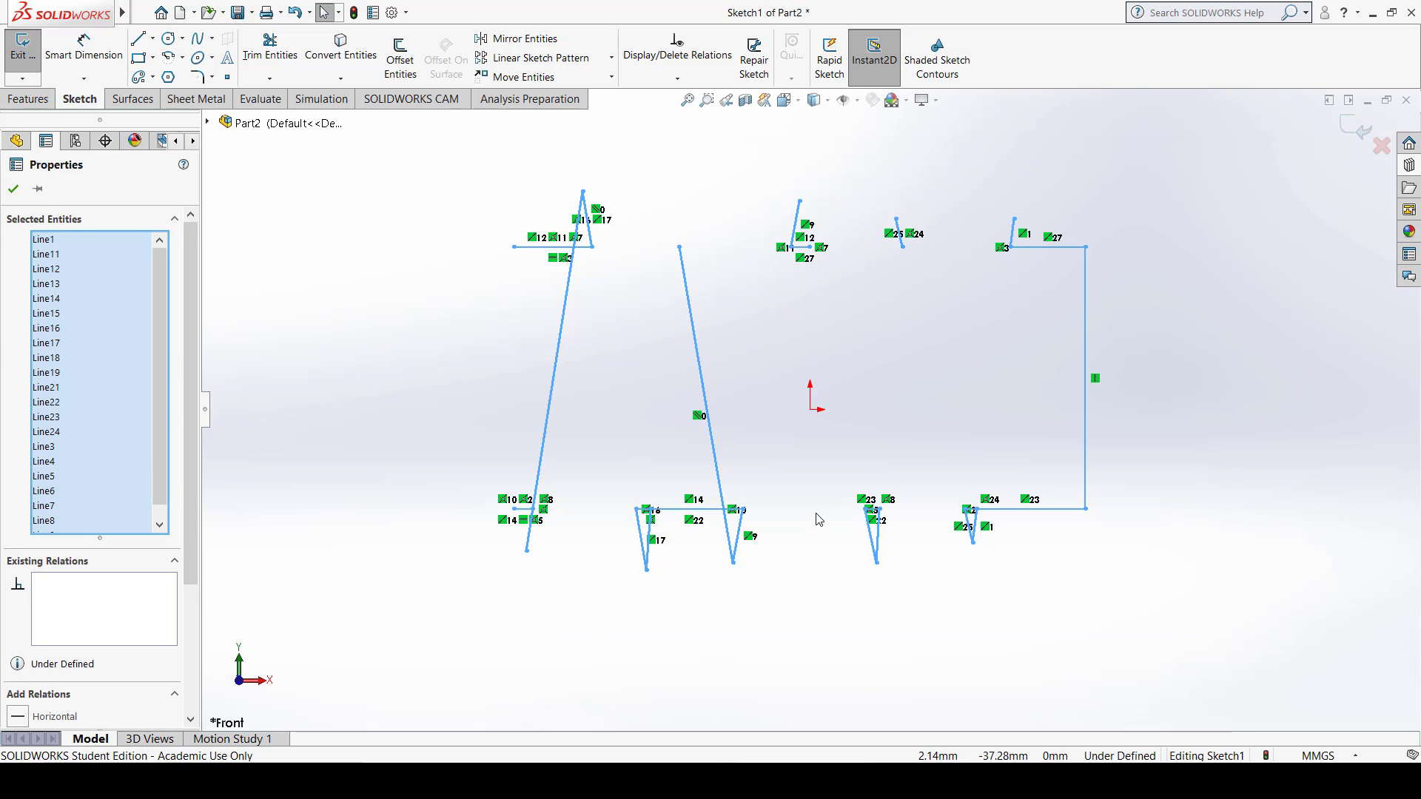
key(Delete)
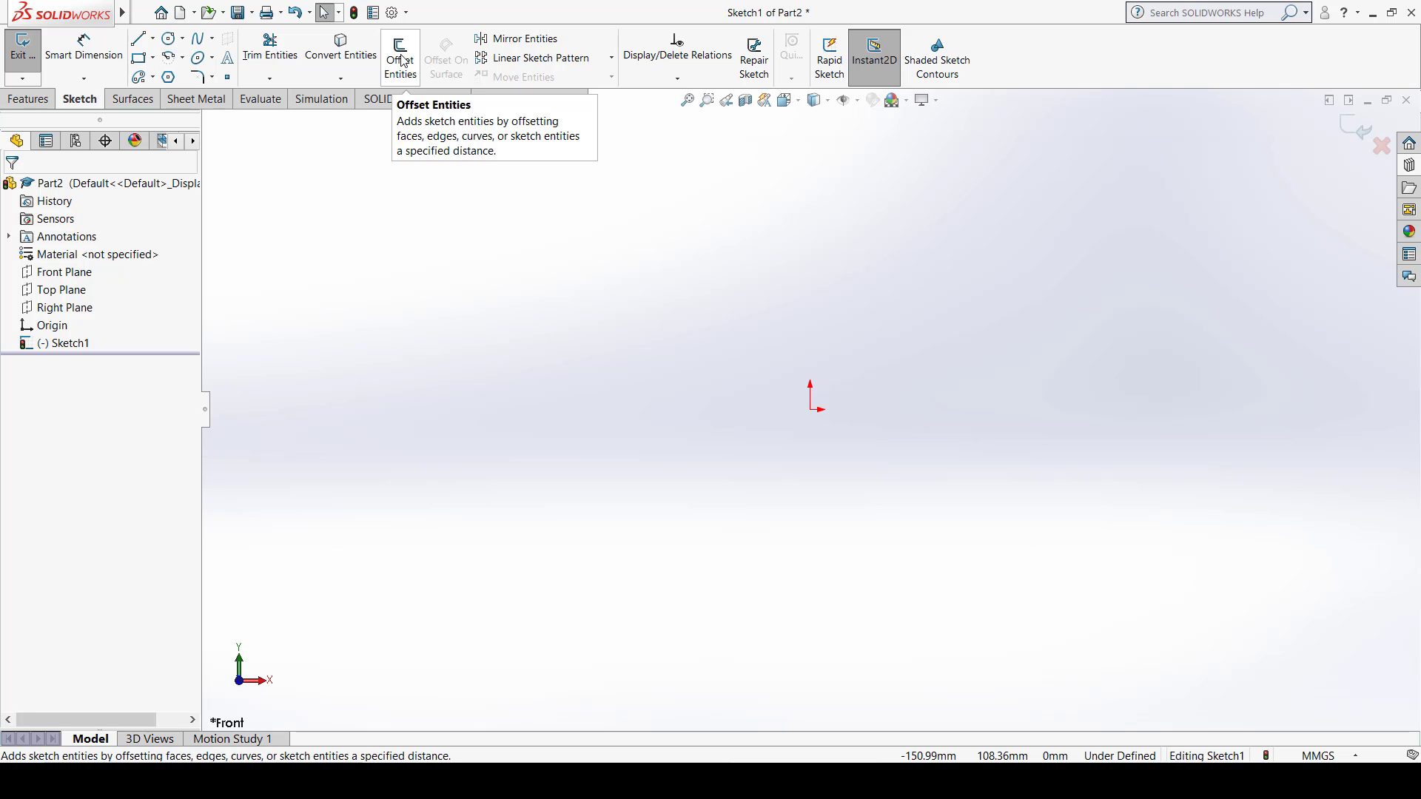
Step: Sketch a wavy open spline about 462 mm long through eight points, passing above the origin
click(137, 43)
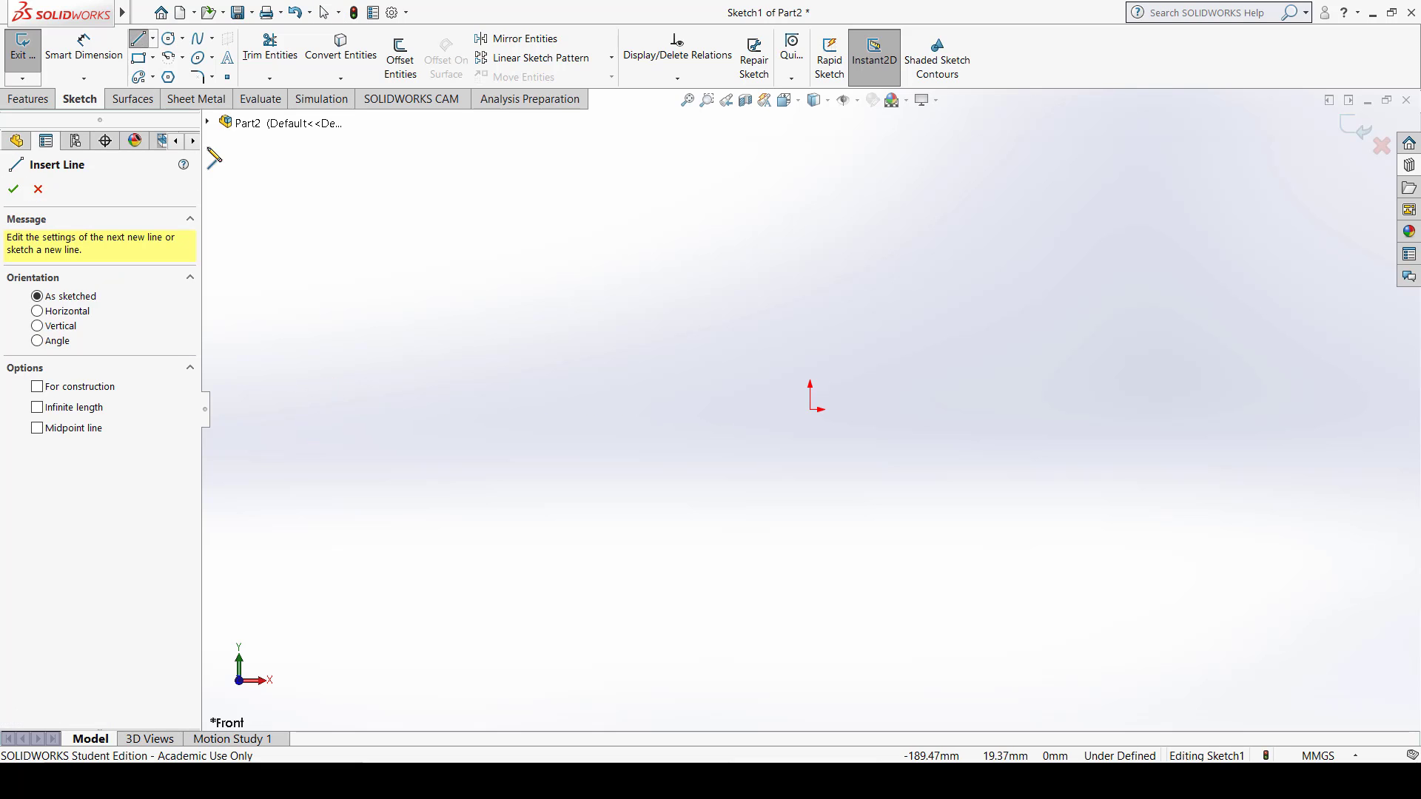
click(198, 38)
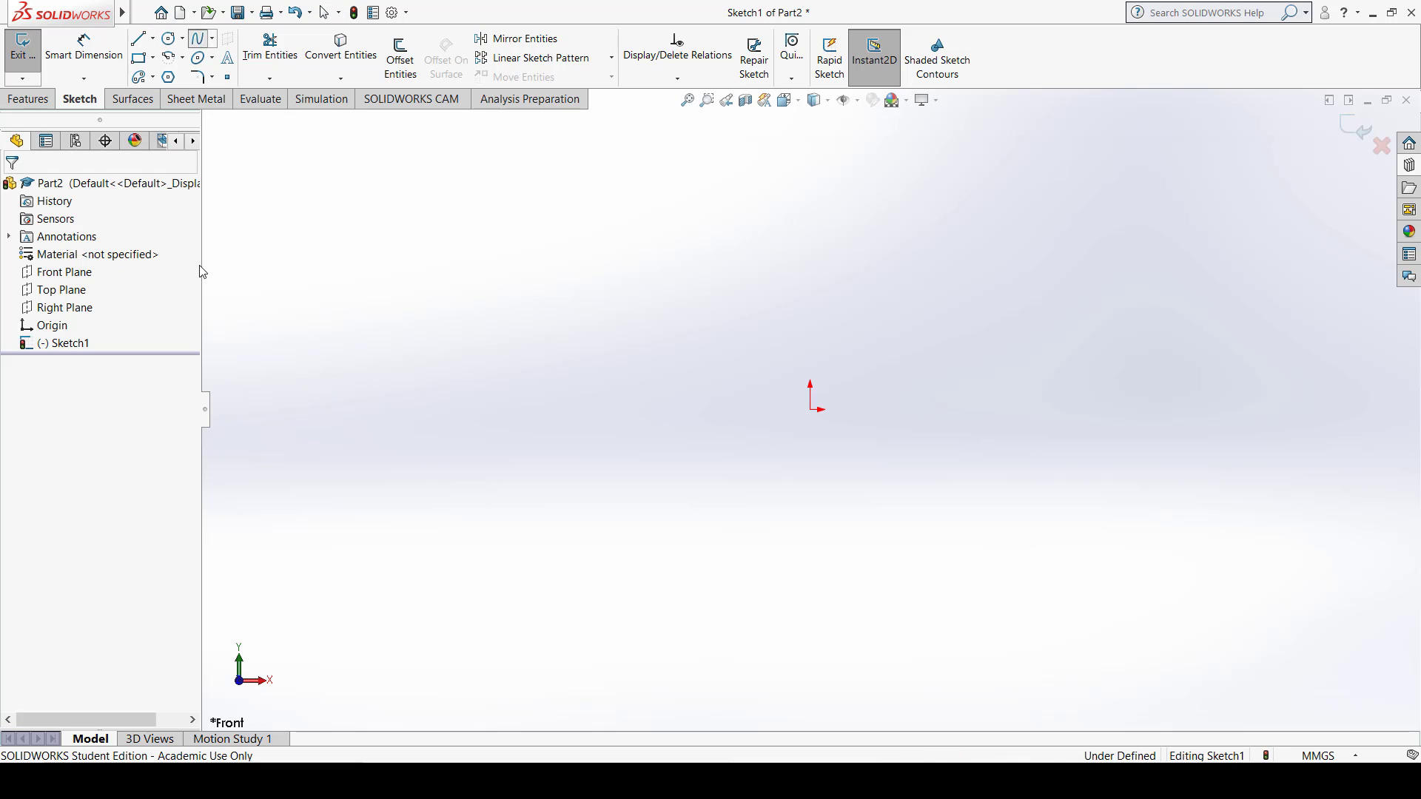
click(284, 409)
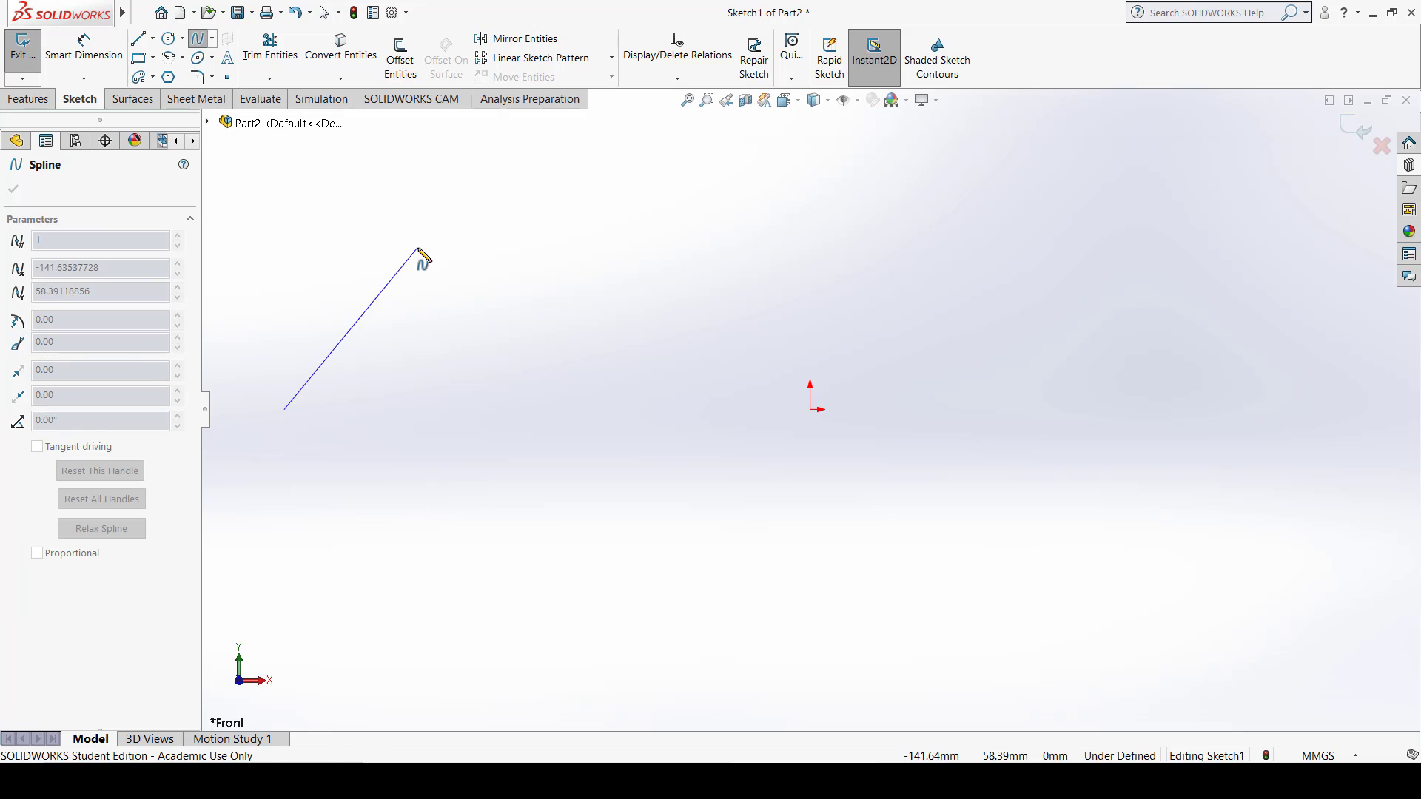
click(418, 247)
click(495, 400)
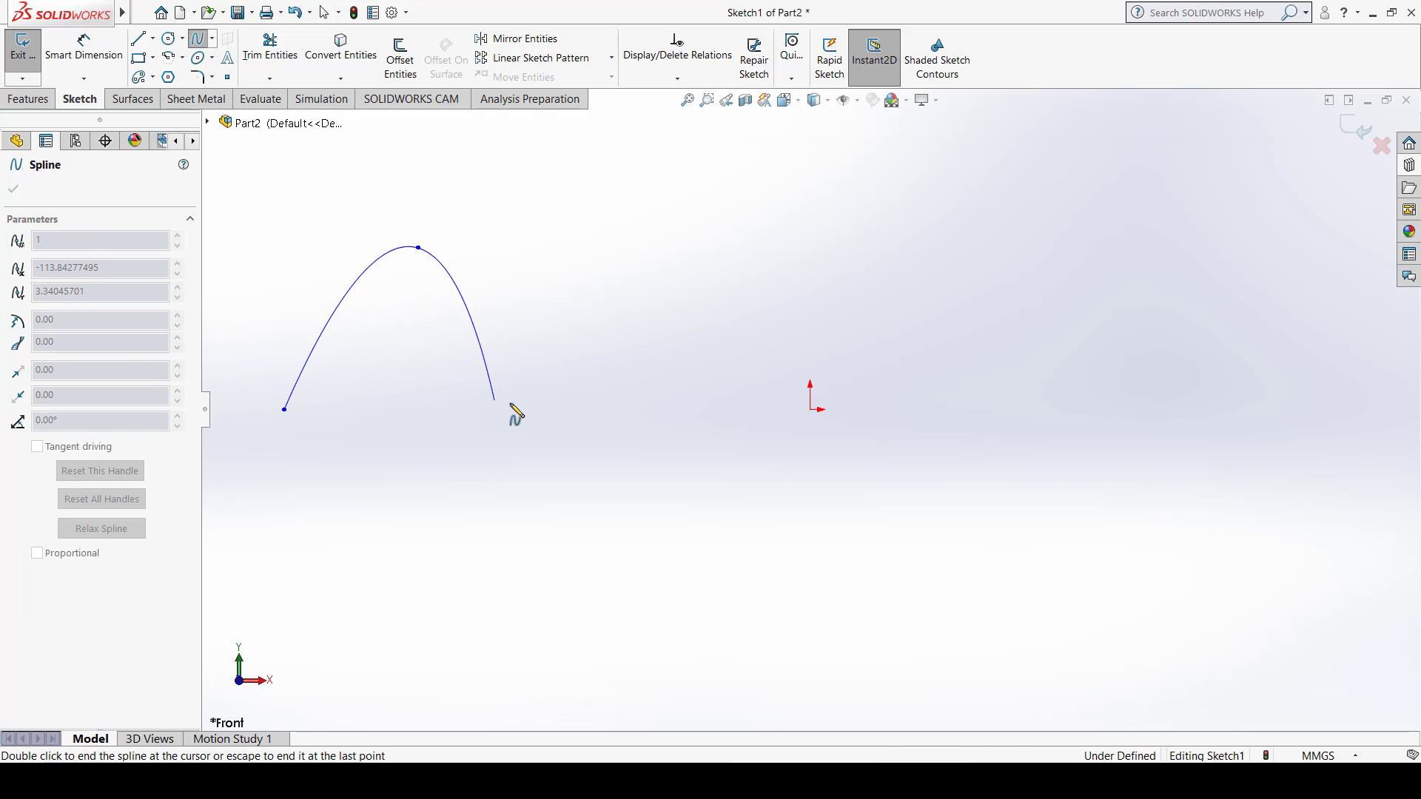
click(642, 373)
click(803, 296)
click(945, 343)
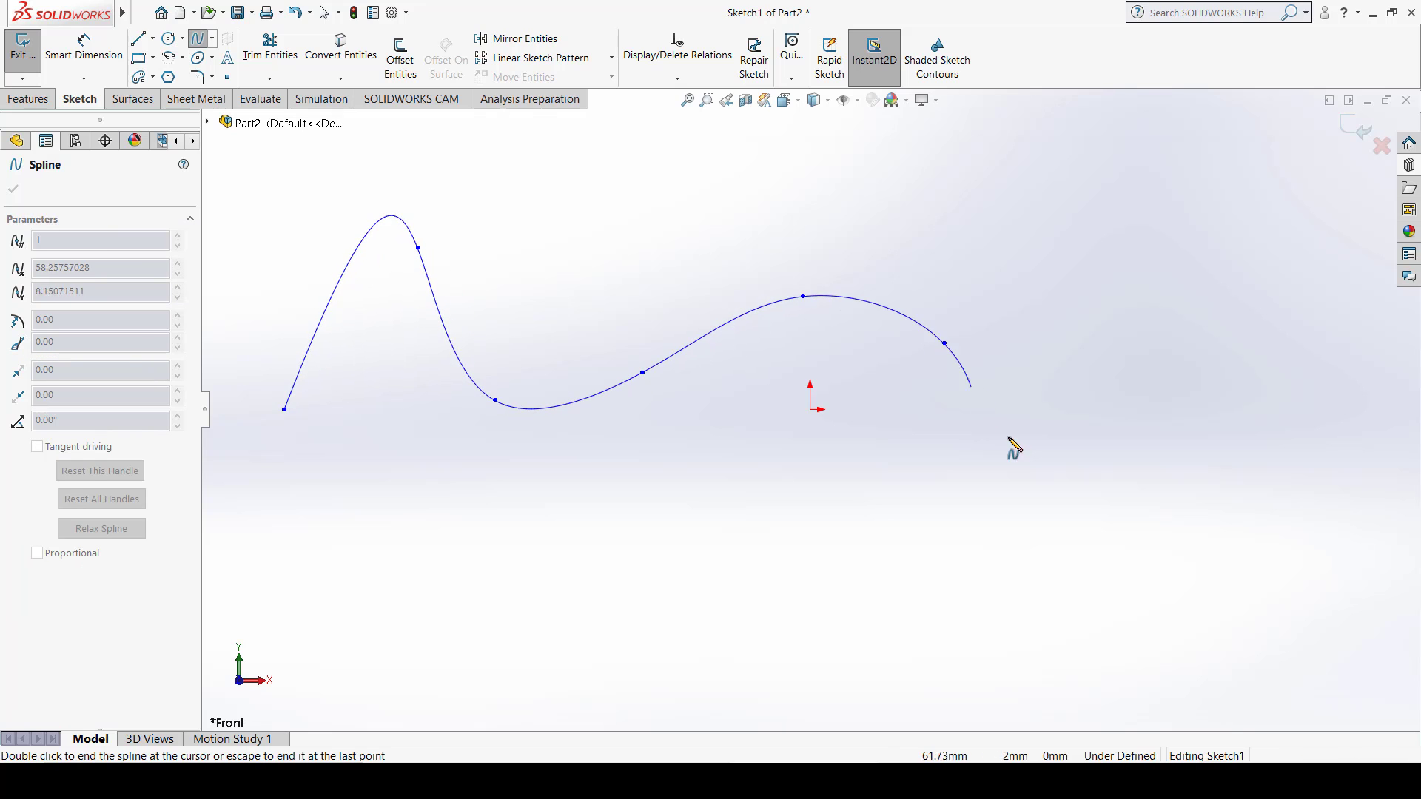
click(1039, 451)
click(1204, 381)
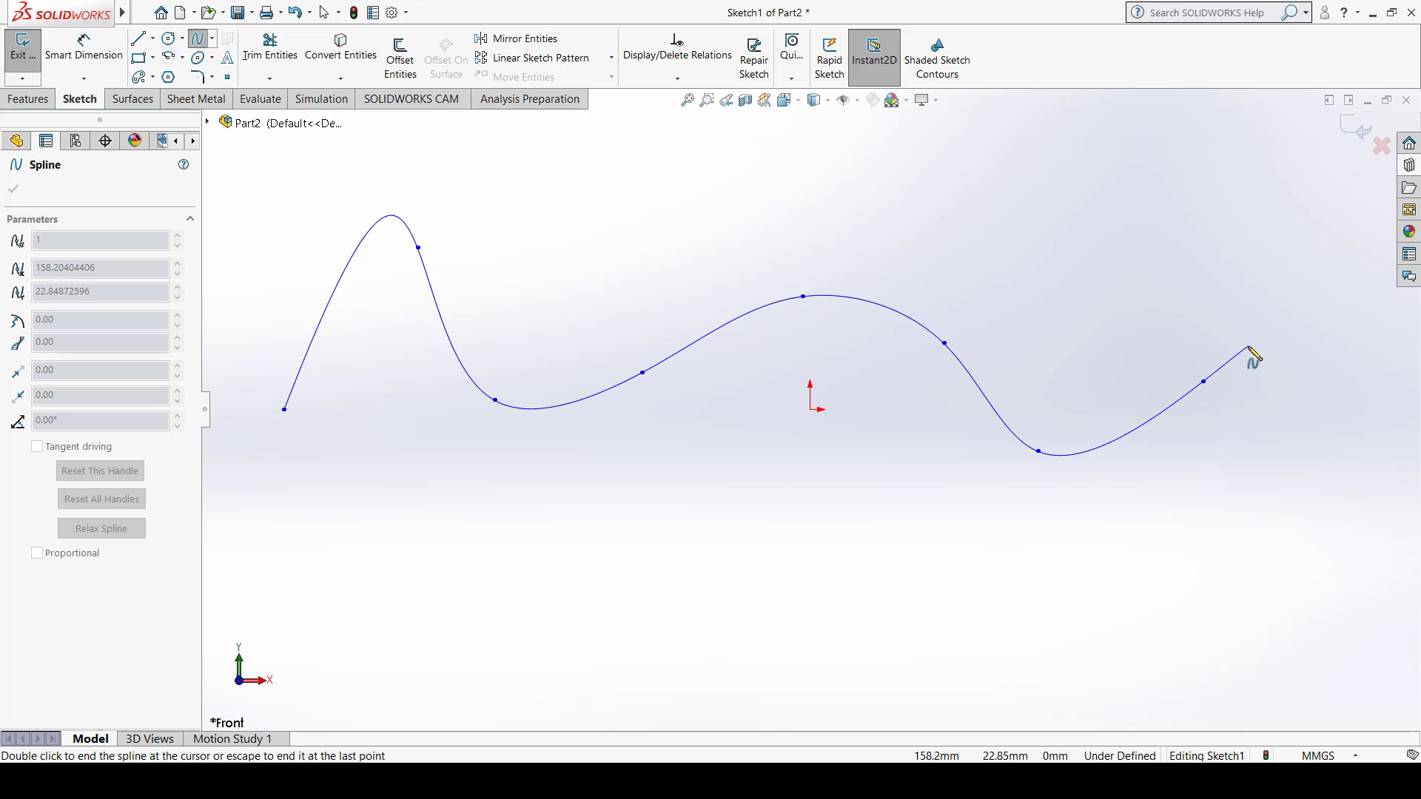
key(Escape)
key(Escape)
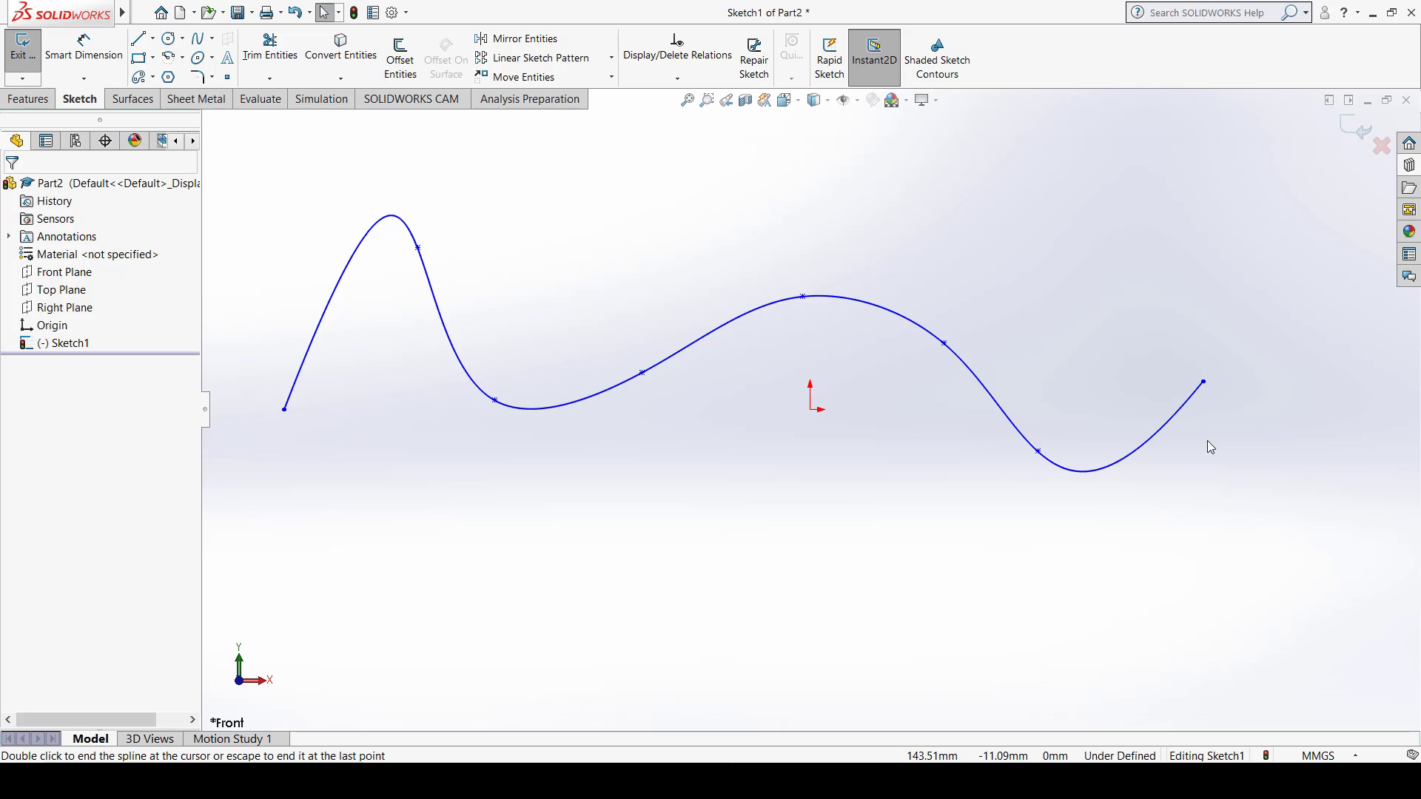
Step: Try offset distances of 2, 5 and 8 mm on the spline, place the 8 mm offset above it and undo it
click(400, 50)
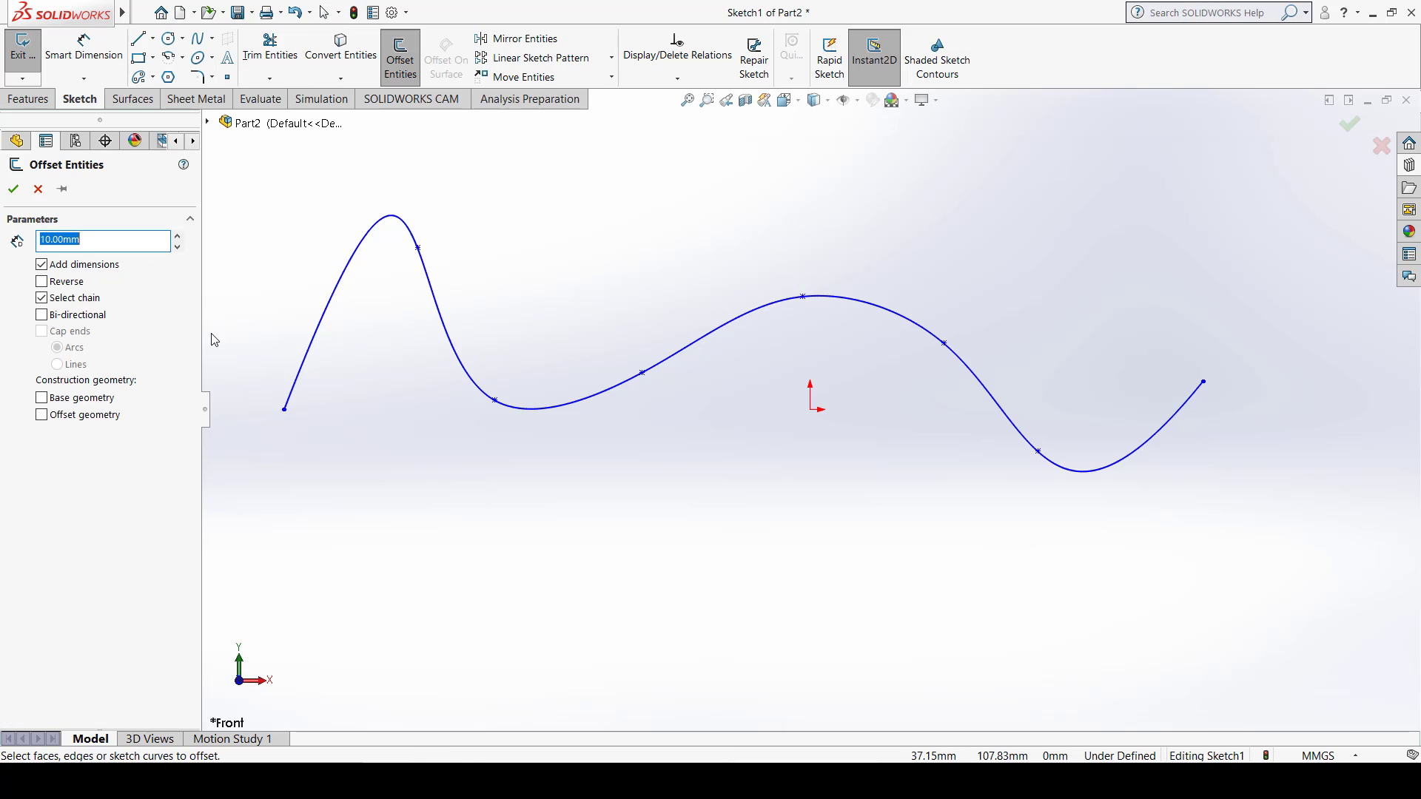
click(356, 253)
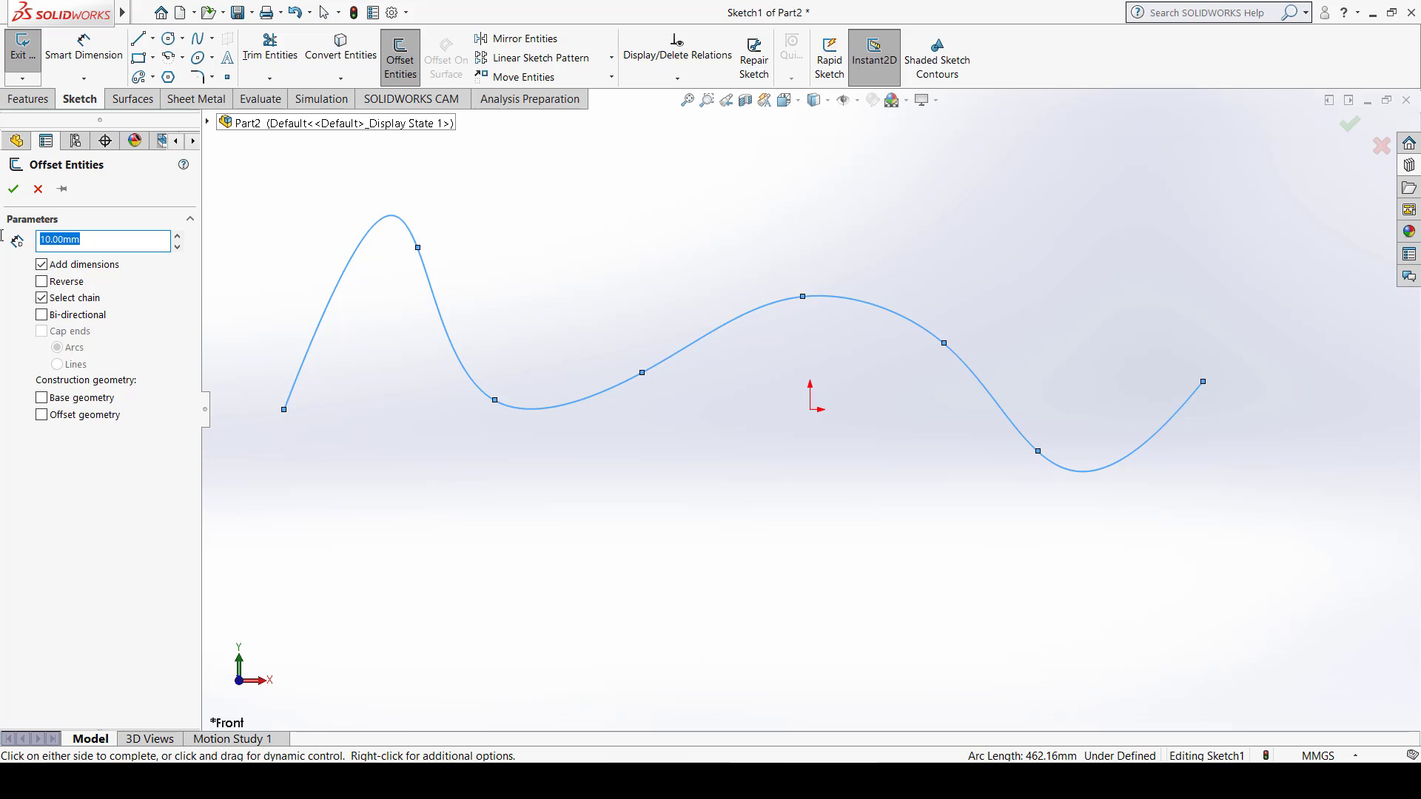
text(2)
key(Return)
text(5)
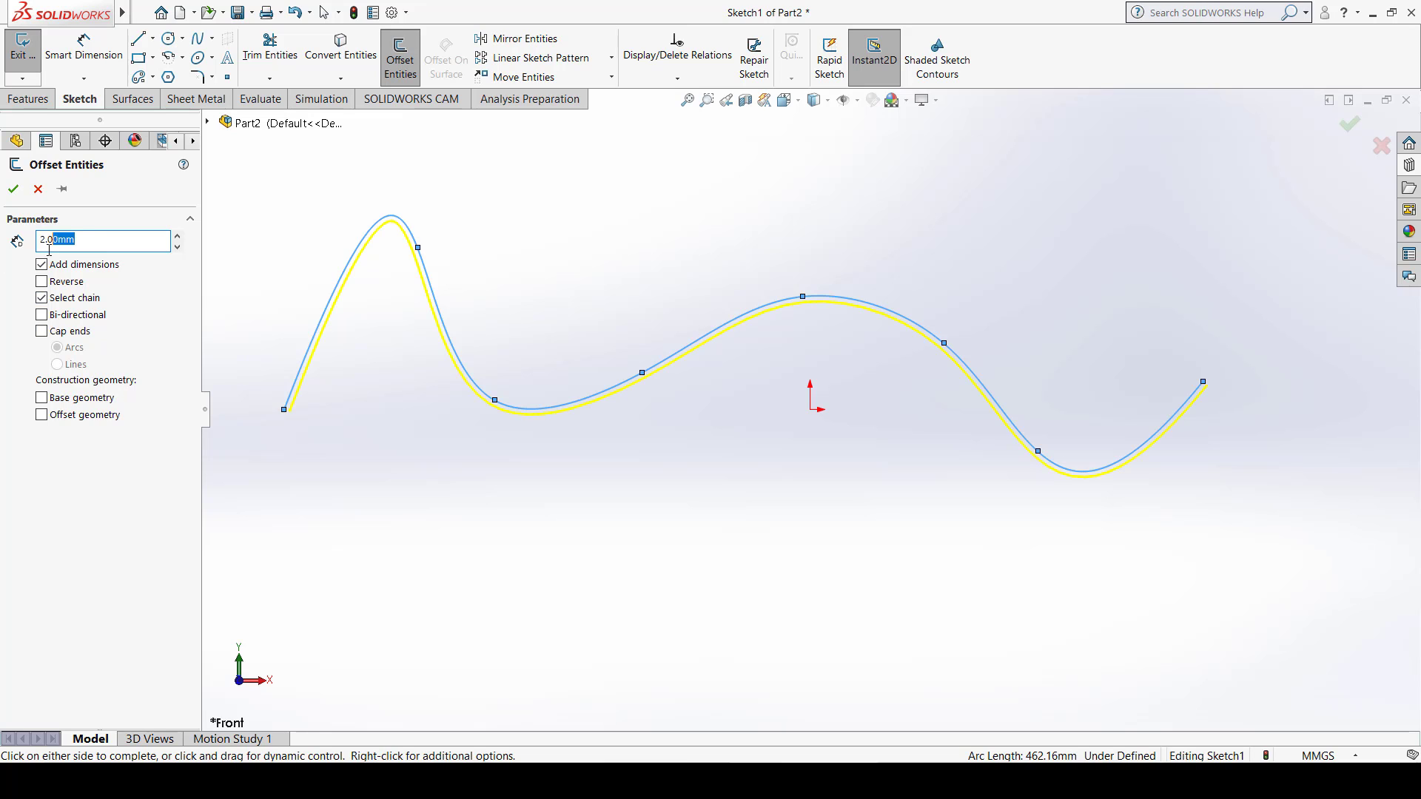
key(Return)
text(8)
key(Return)
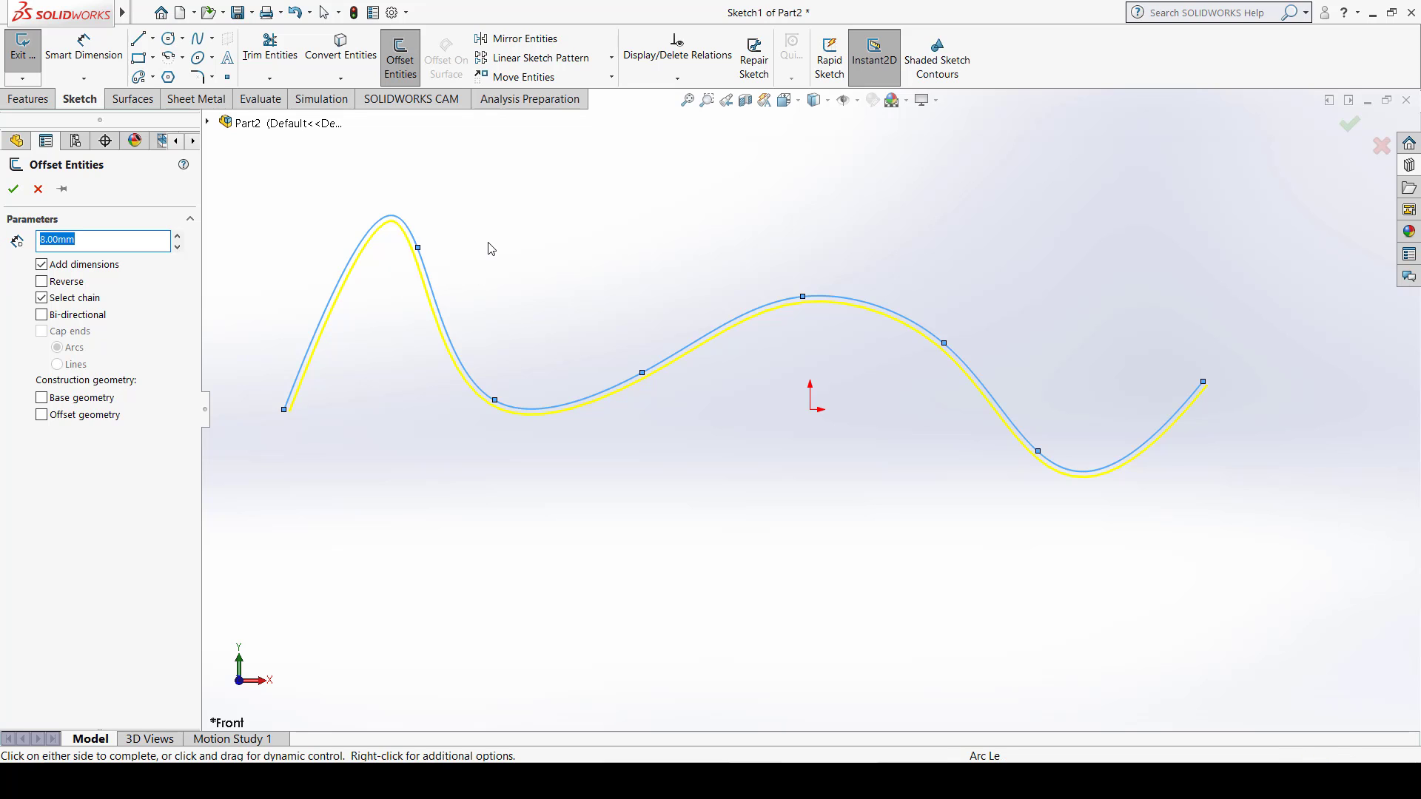
click(400, 226)
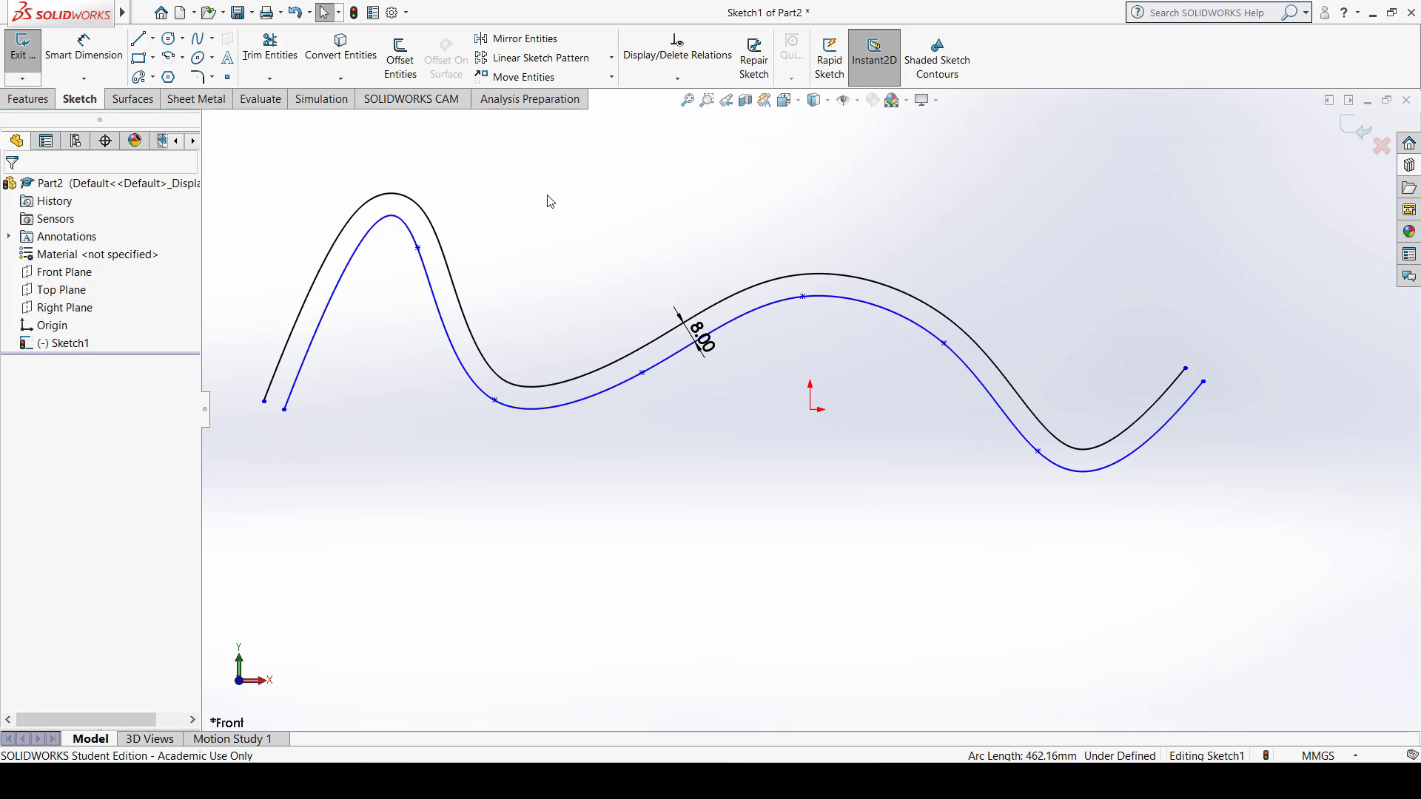
key(ctrl+z)
key(Escape)
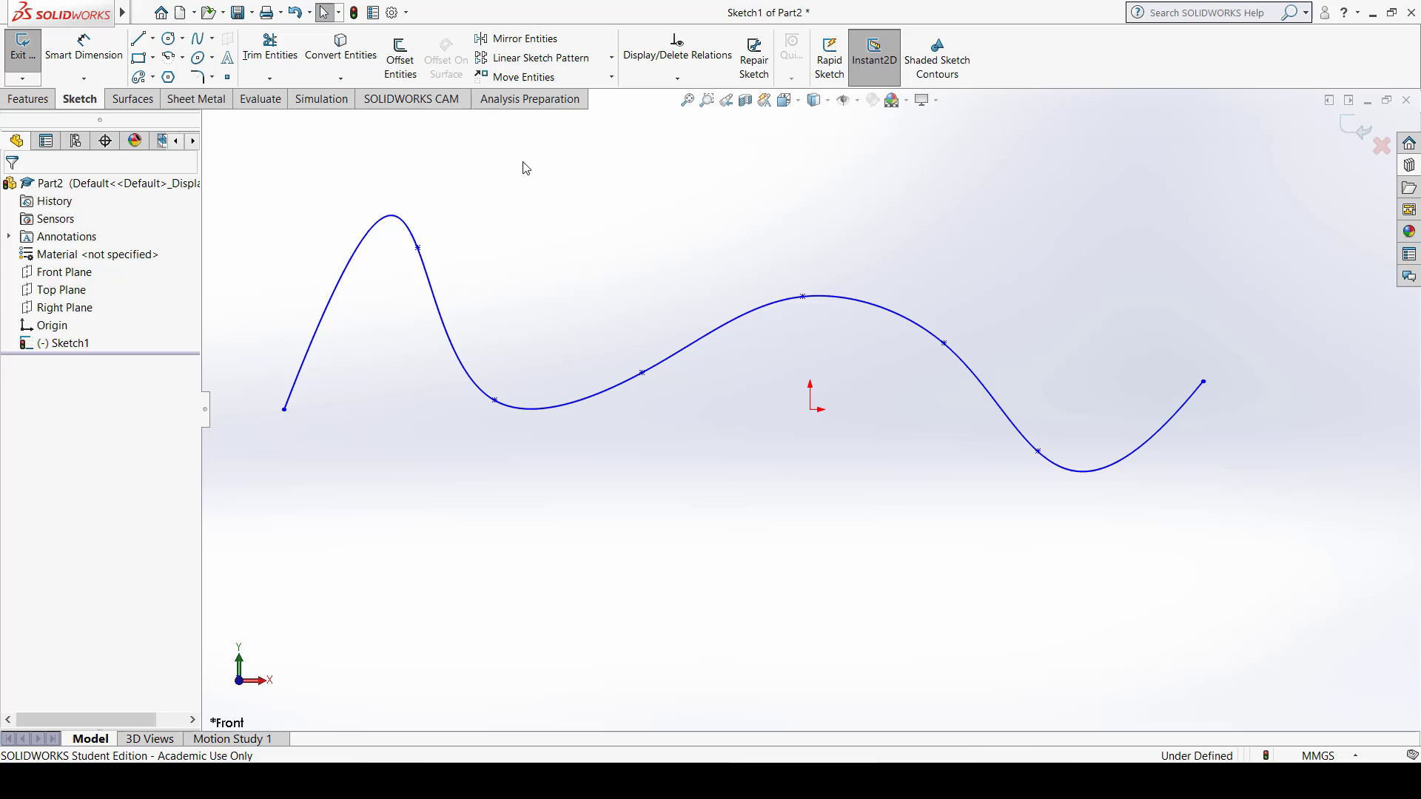
Step: Offset the spline 8 mm to its upper side with the offset dimension added
click(400, 60)
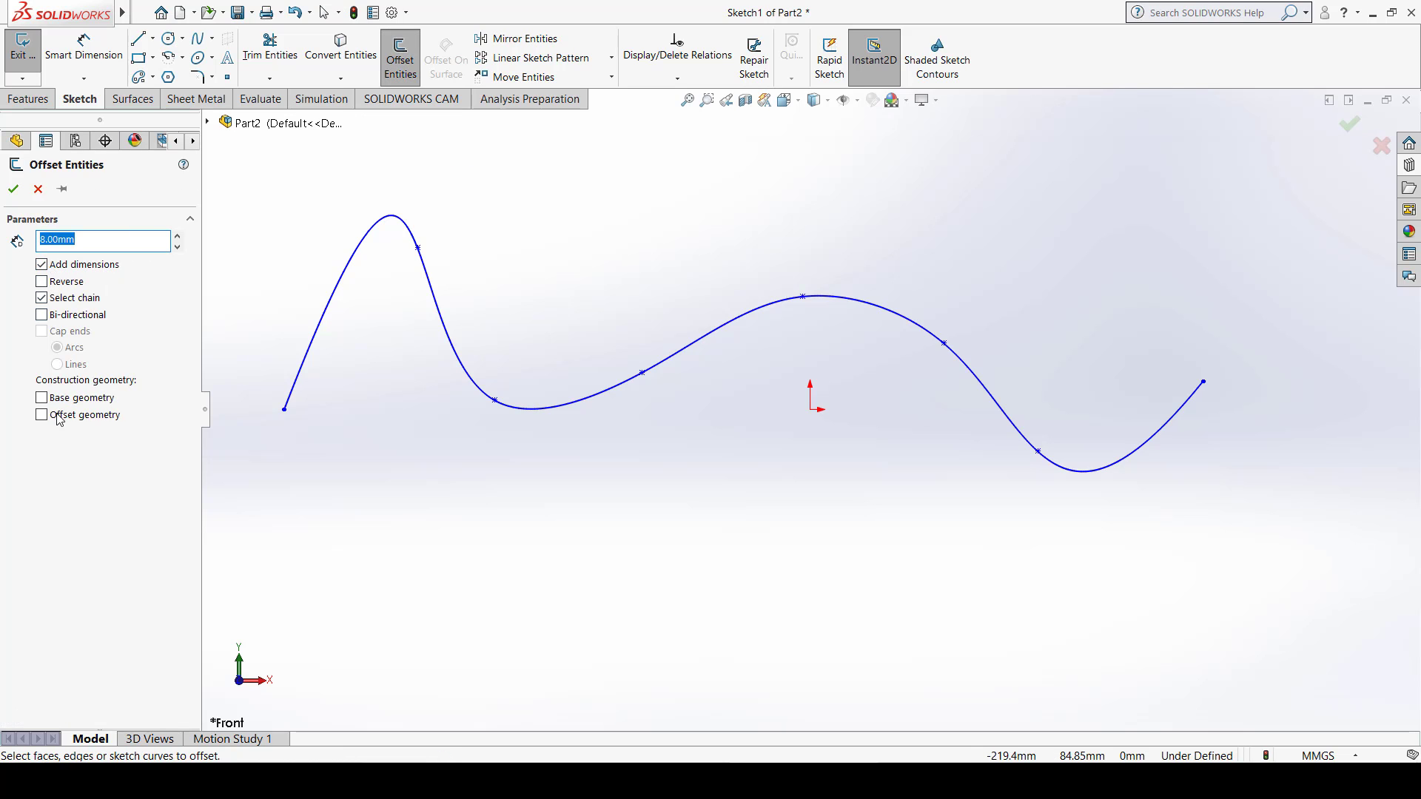
click(392, 219)
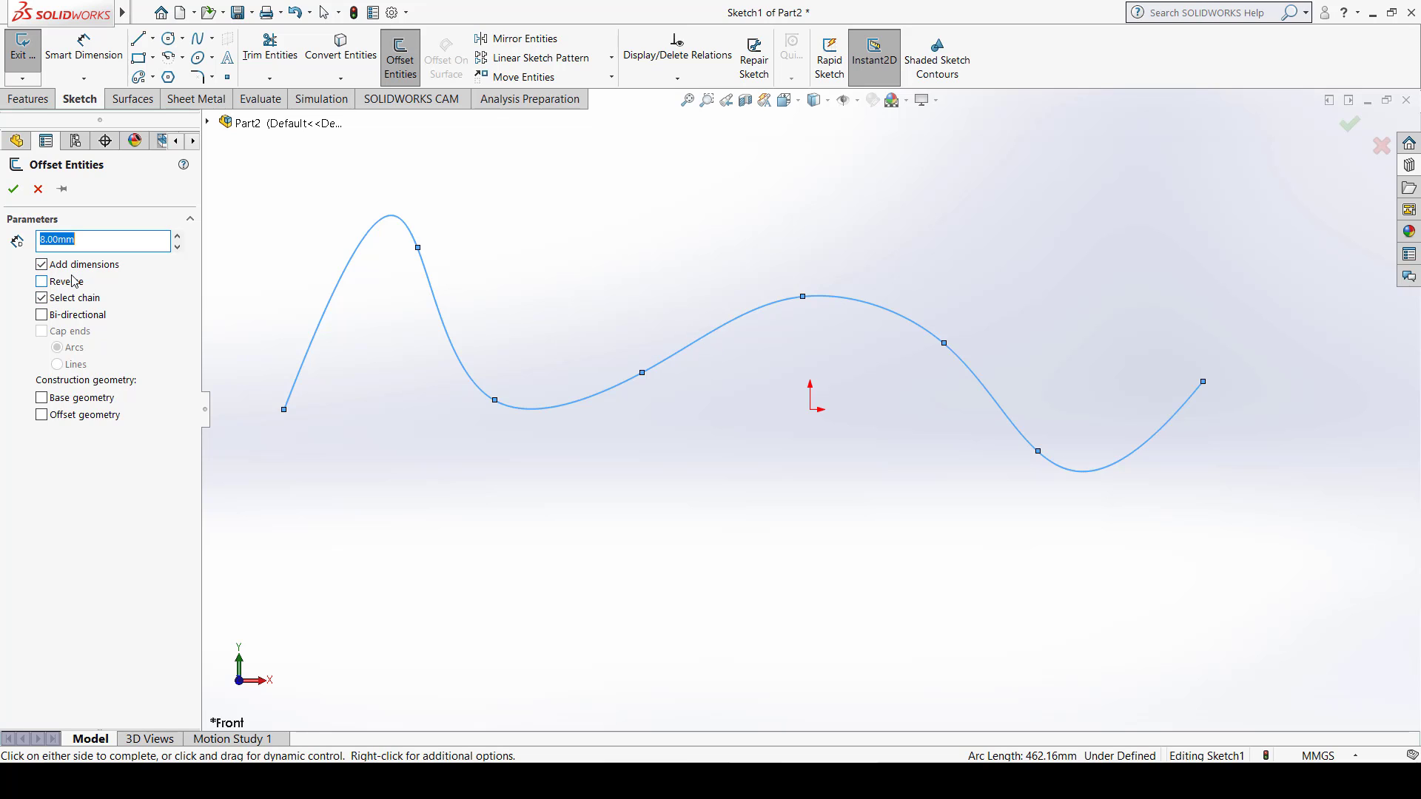
click(297, 314)
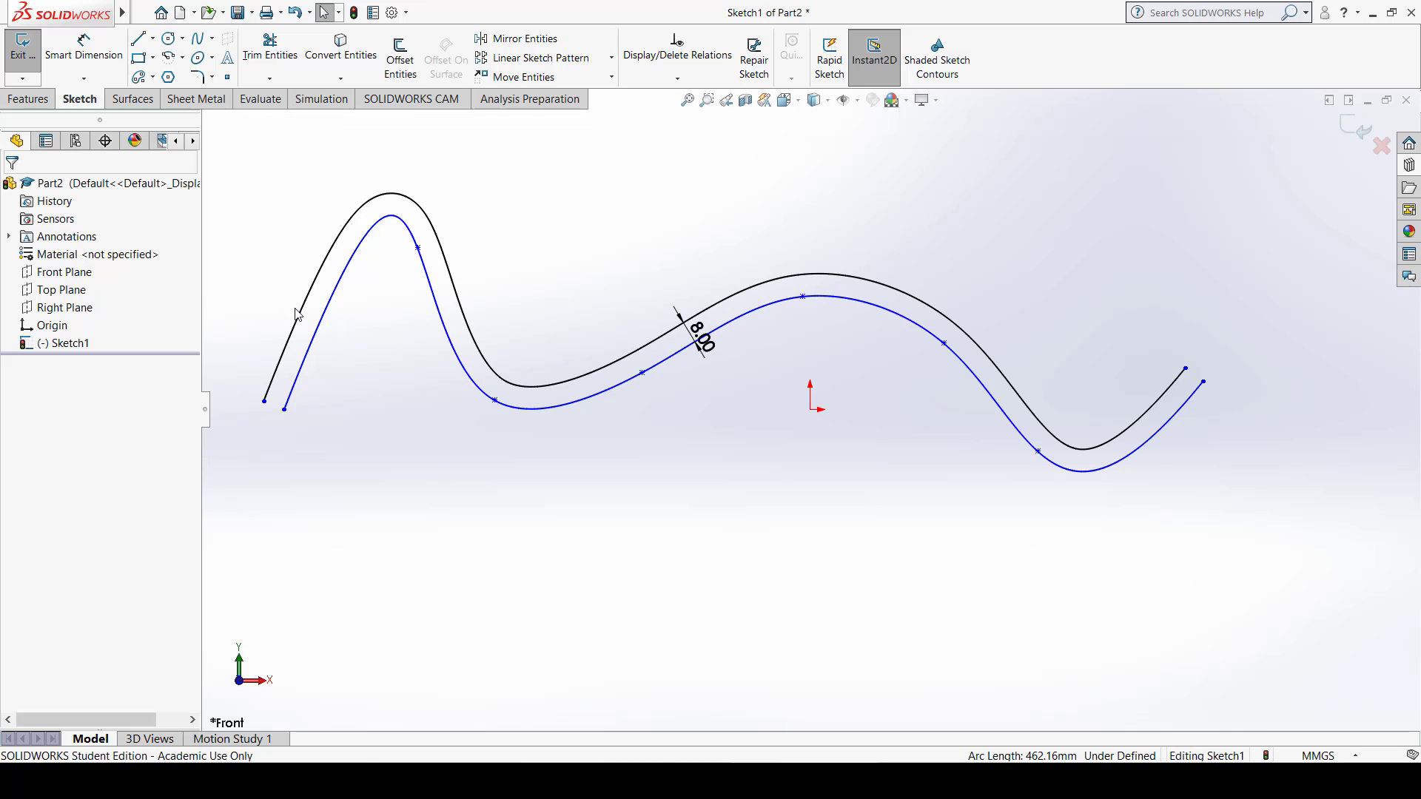
Step: Try to offset the original spline 8 mm with Reverse enabled, alongside its existing upper offset
click(399, 58)
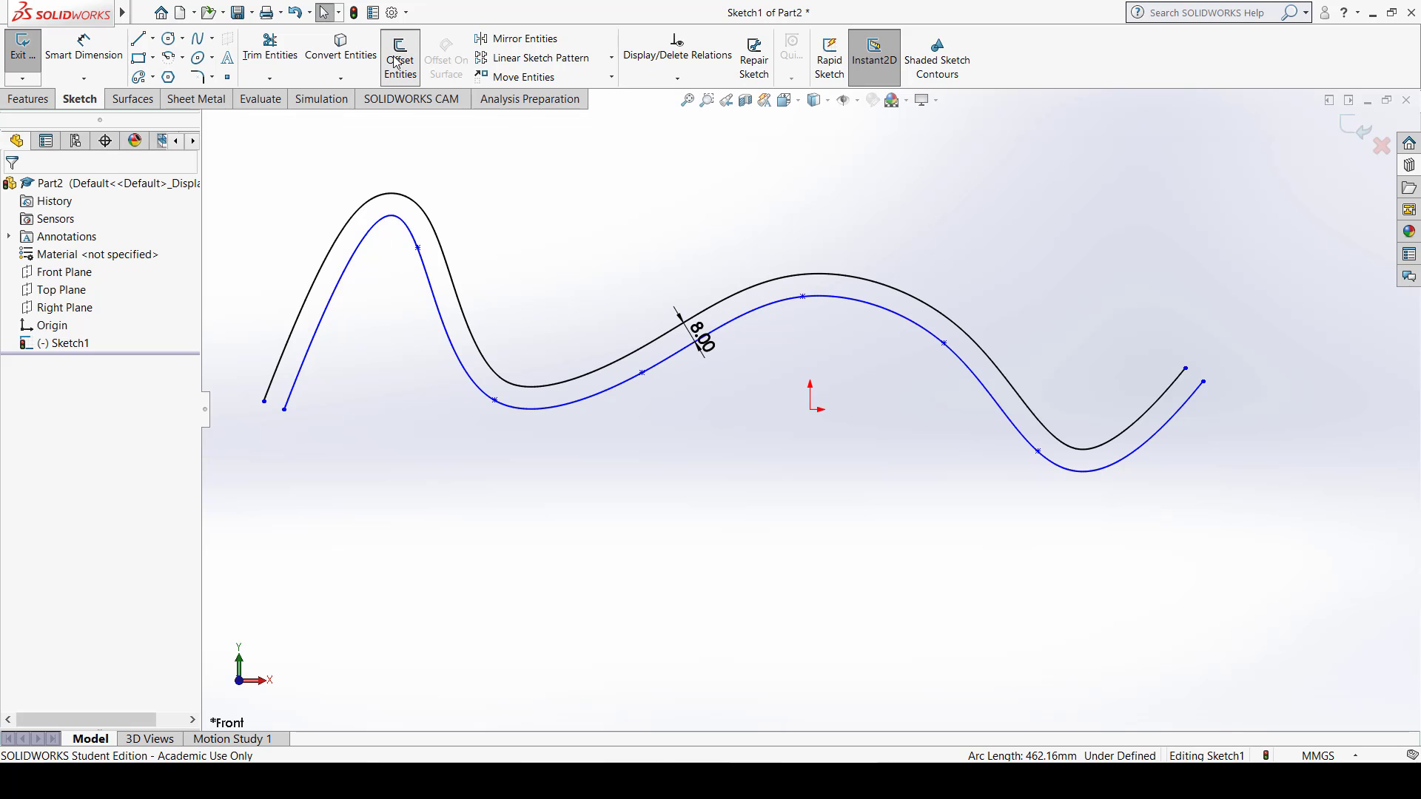
click(65, 288)
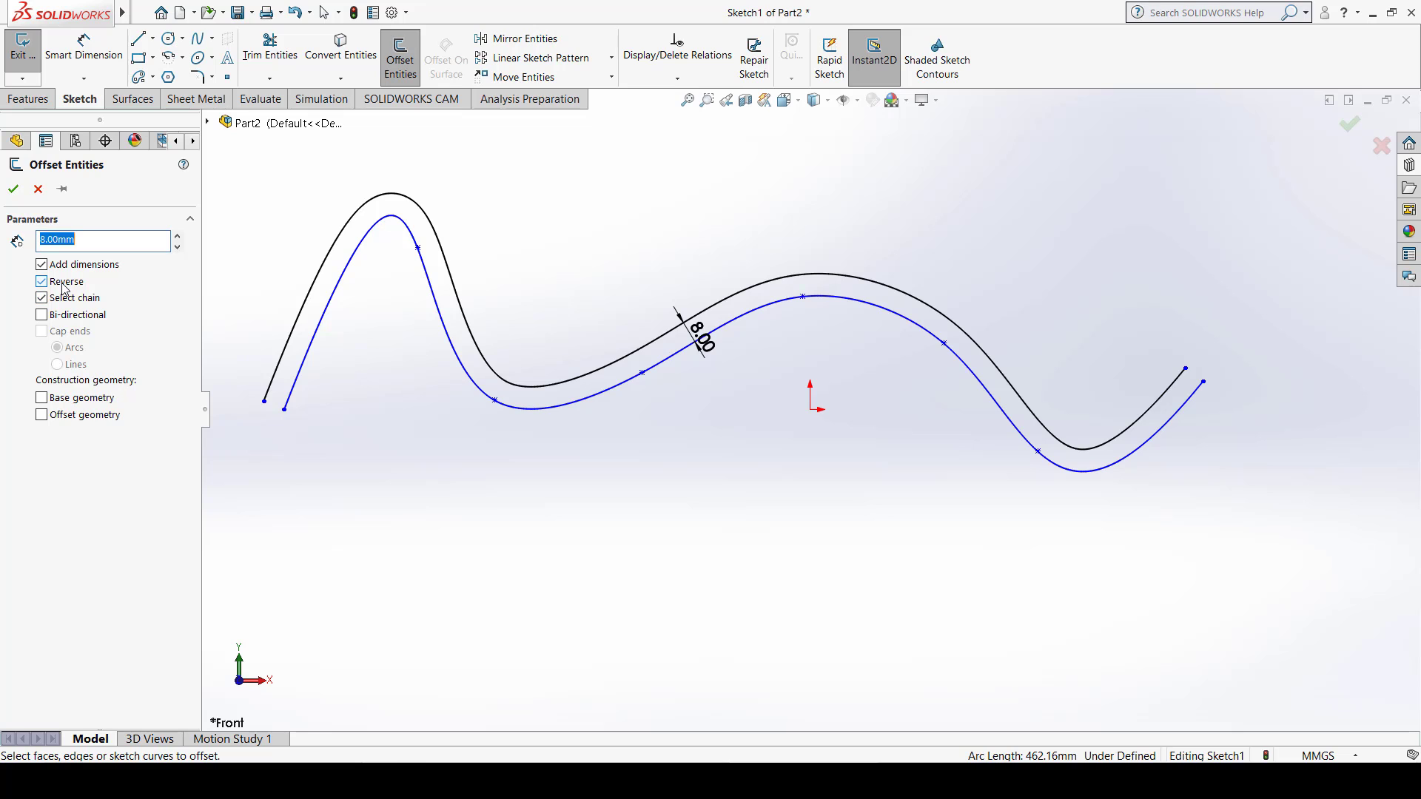
click(459, 354)
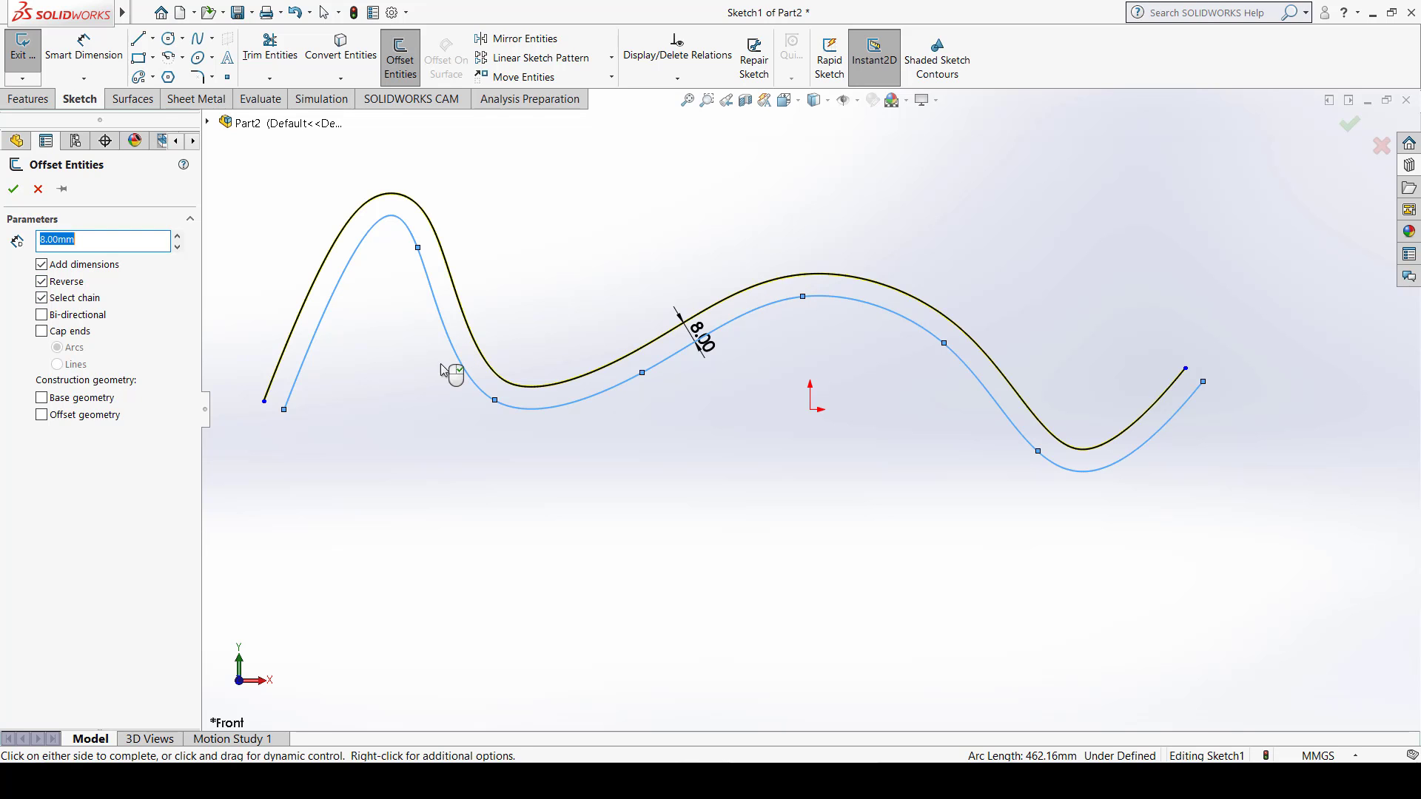
click(422, 406)
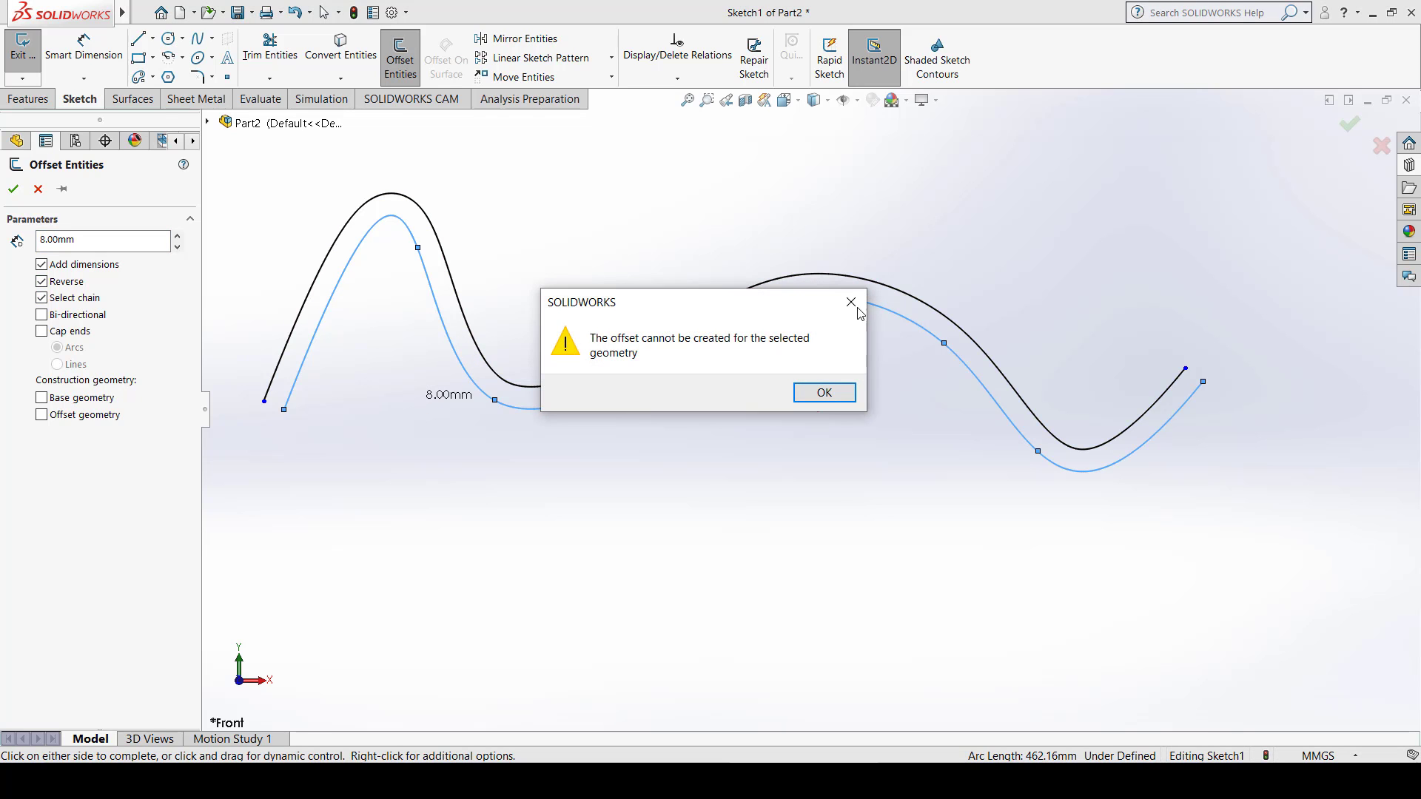
click(818, 391)
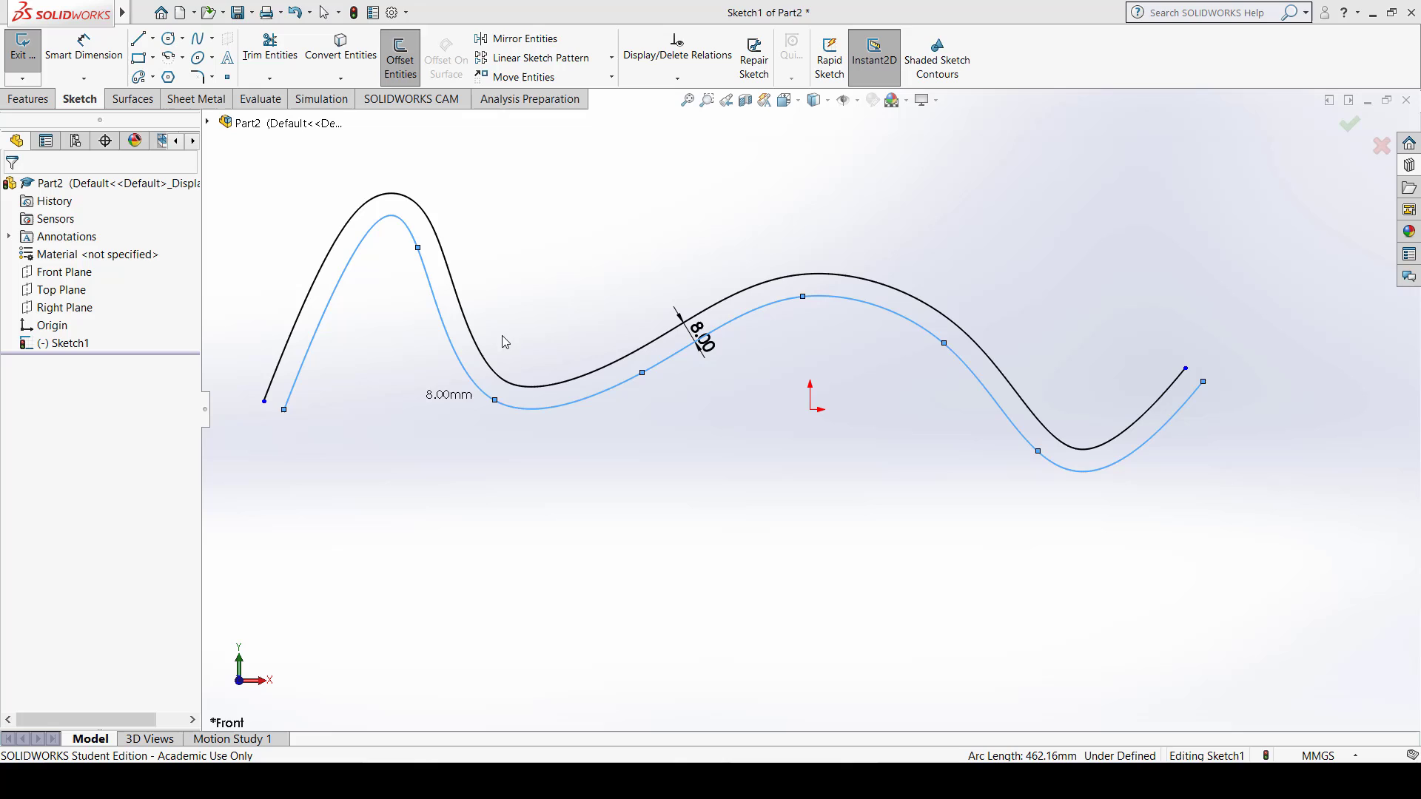
Step: Undo the spline's 8 mm offset and preview a new 8 mm offset, toggling Reverse to compare directions and finish on the upper side
key(ctrl+z)
click(767, 244)
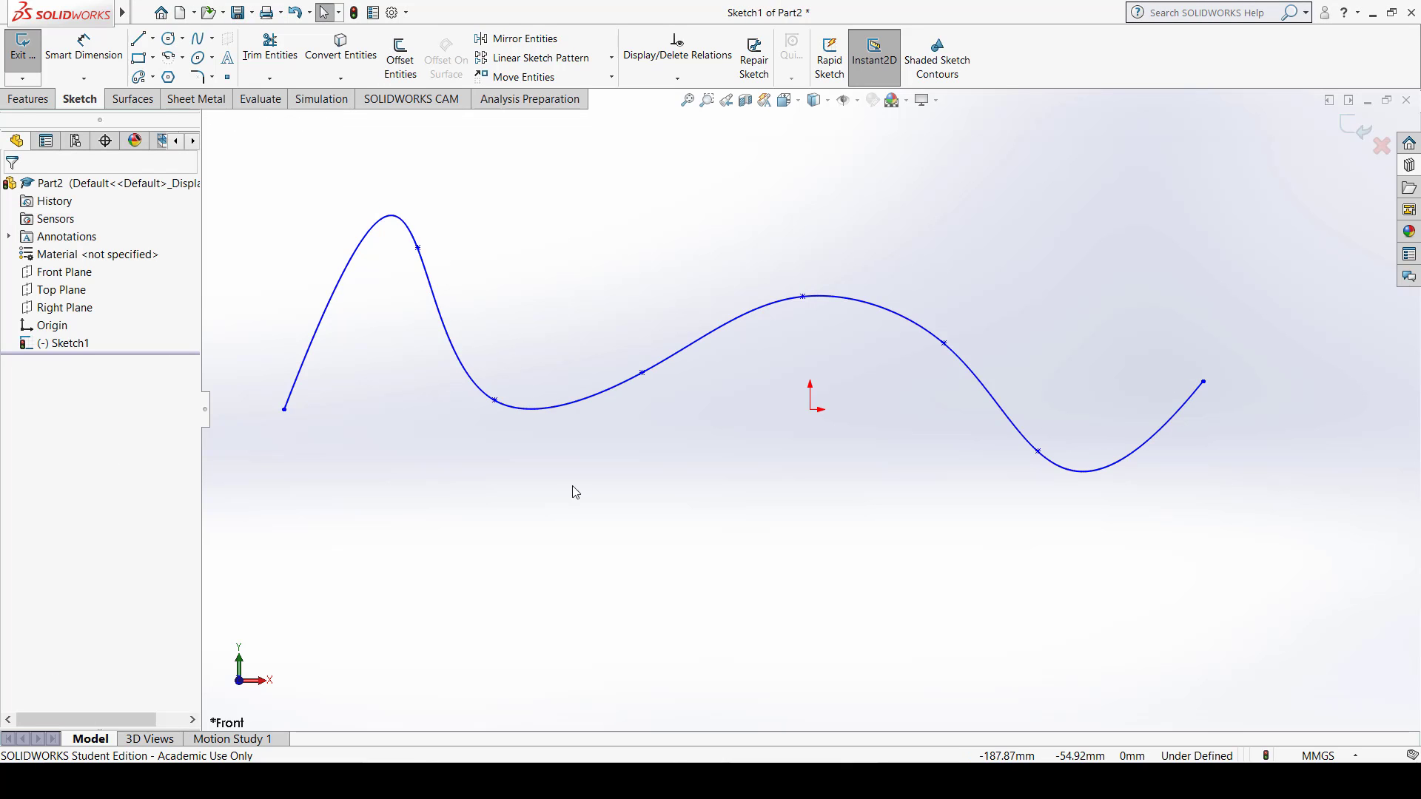
click(397, 220)
click(401, 62)
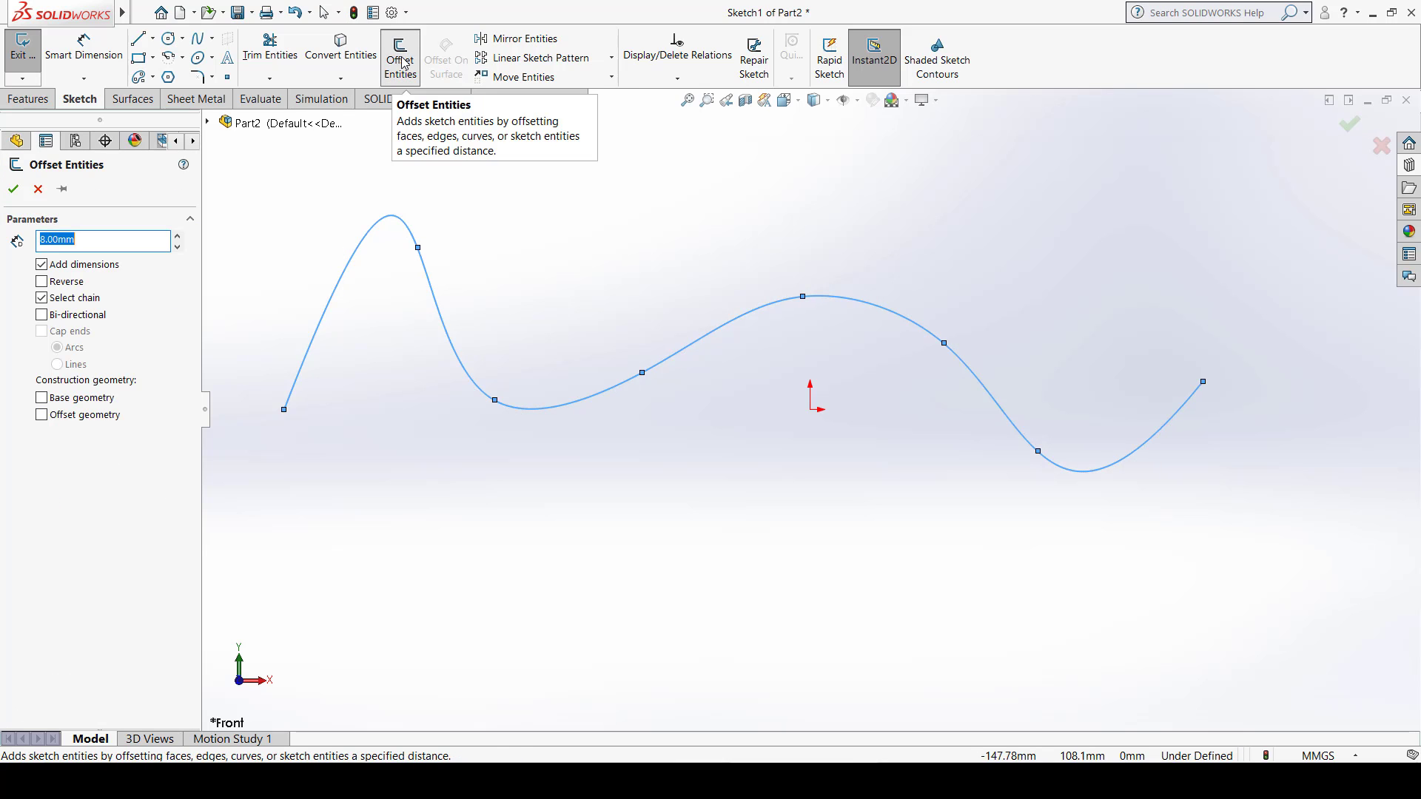
click(42, 282)
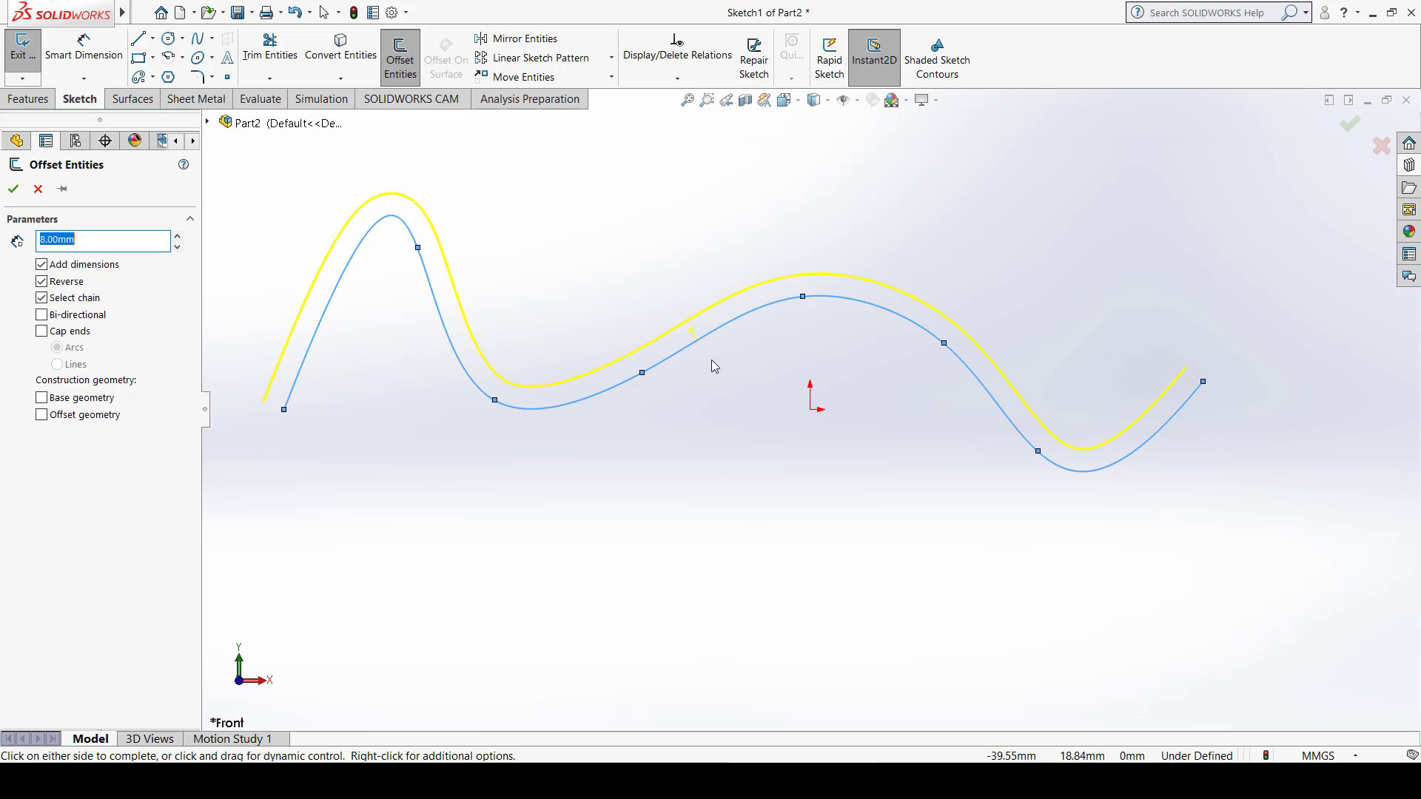
scroll(695, 317, down, 5)
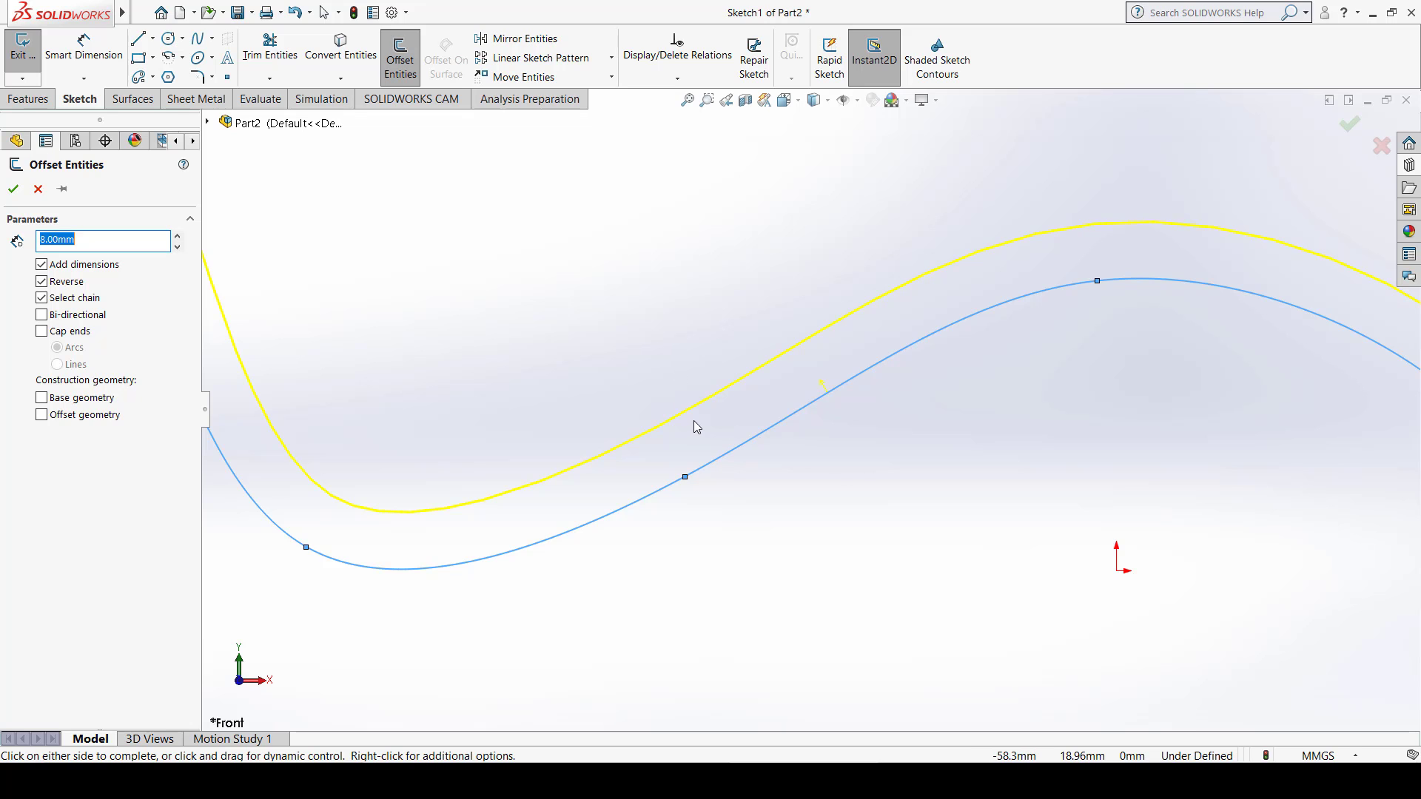
scroll(731, 444, up, 8)
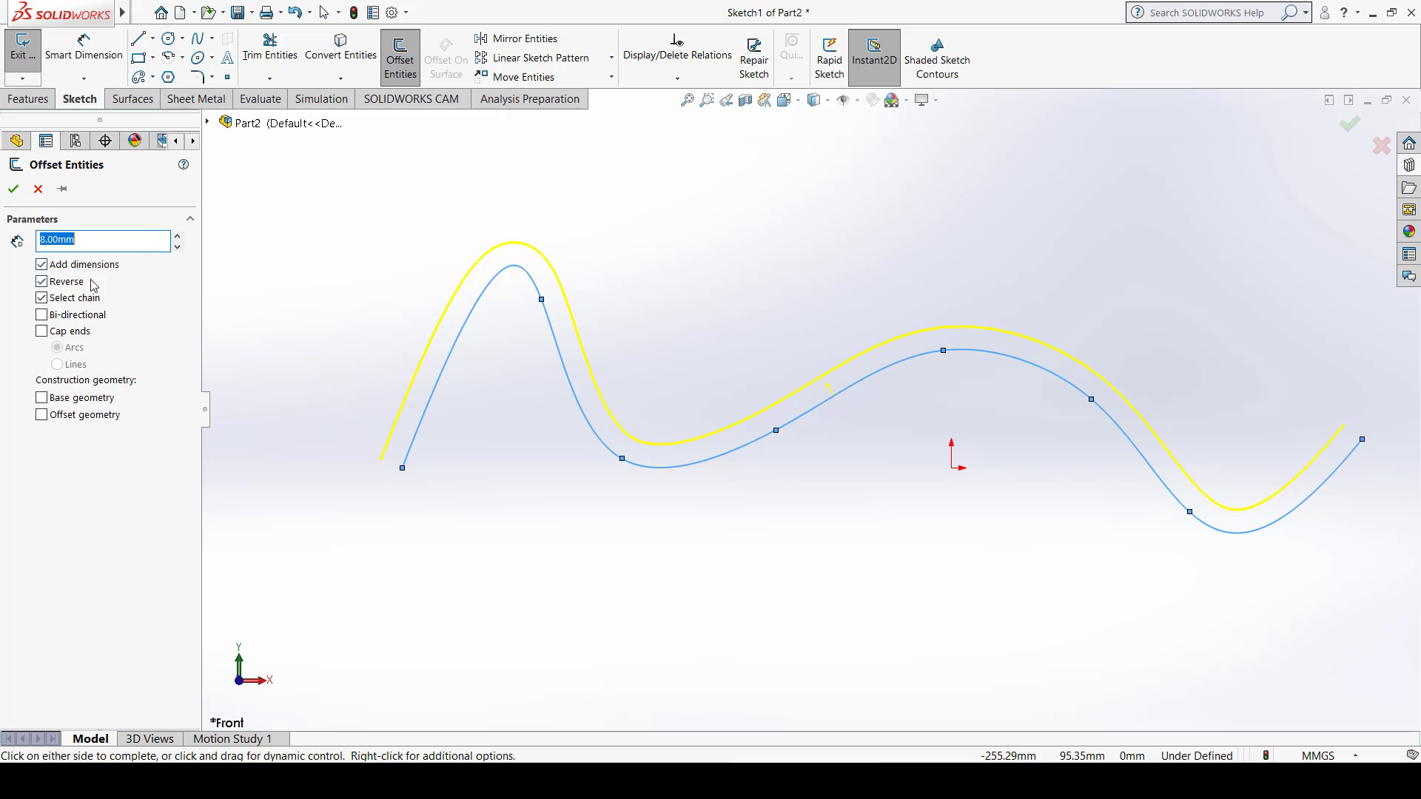
click(57, 284)
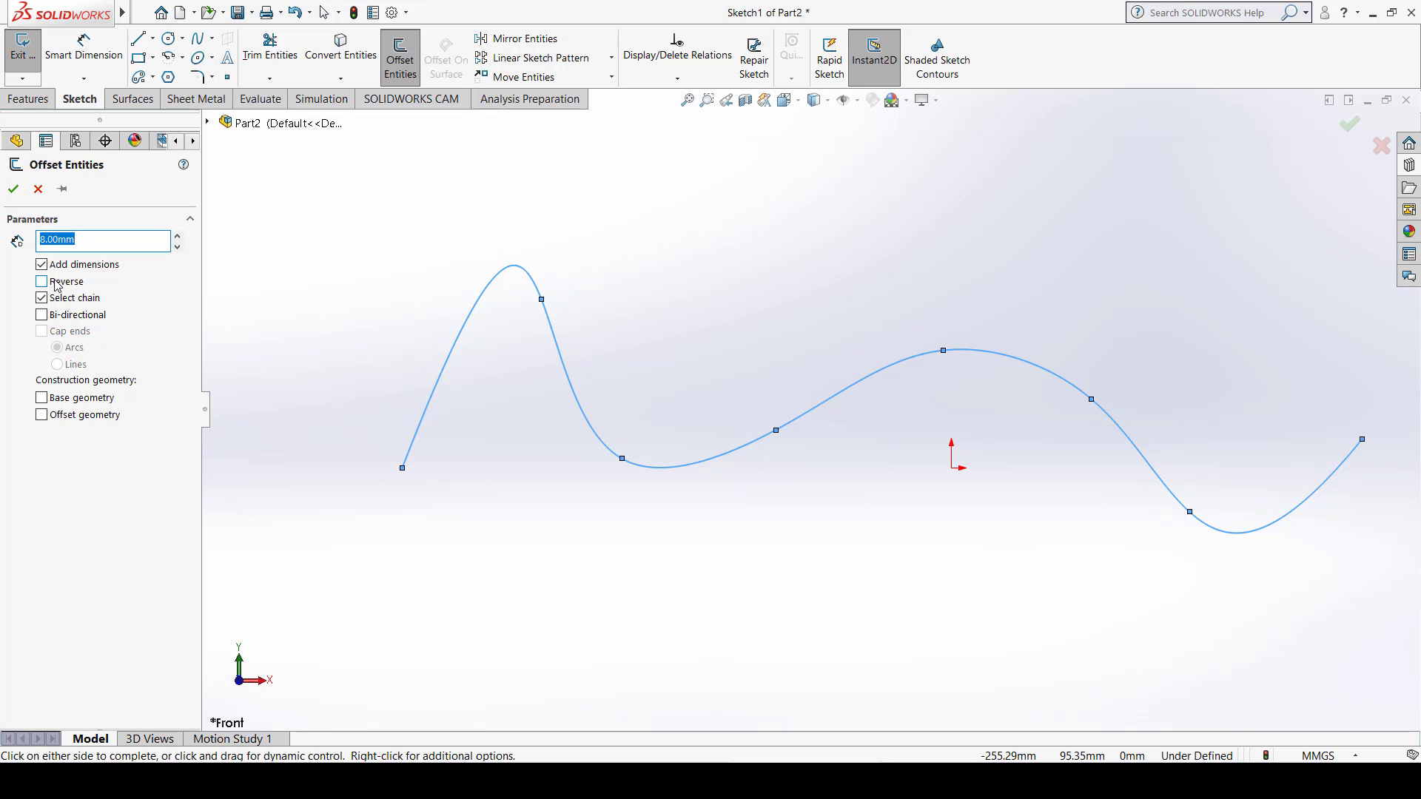
click(57, 285)
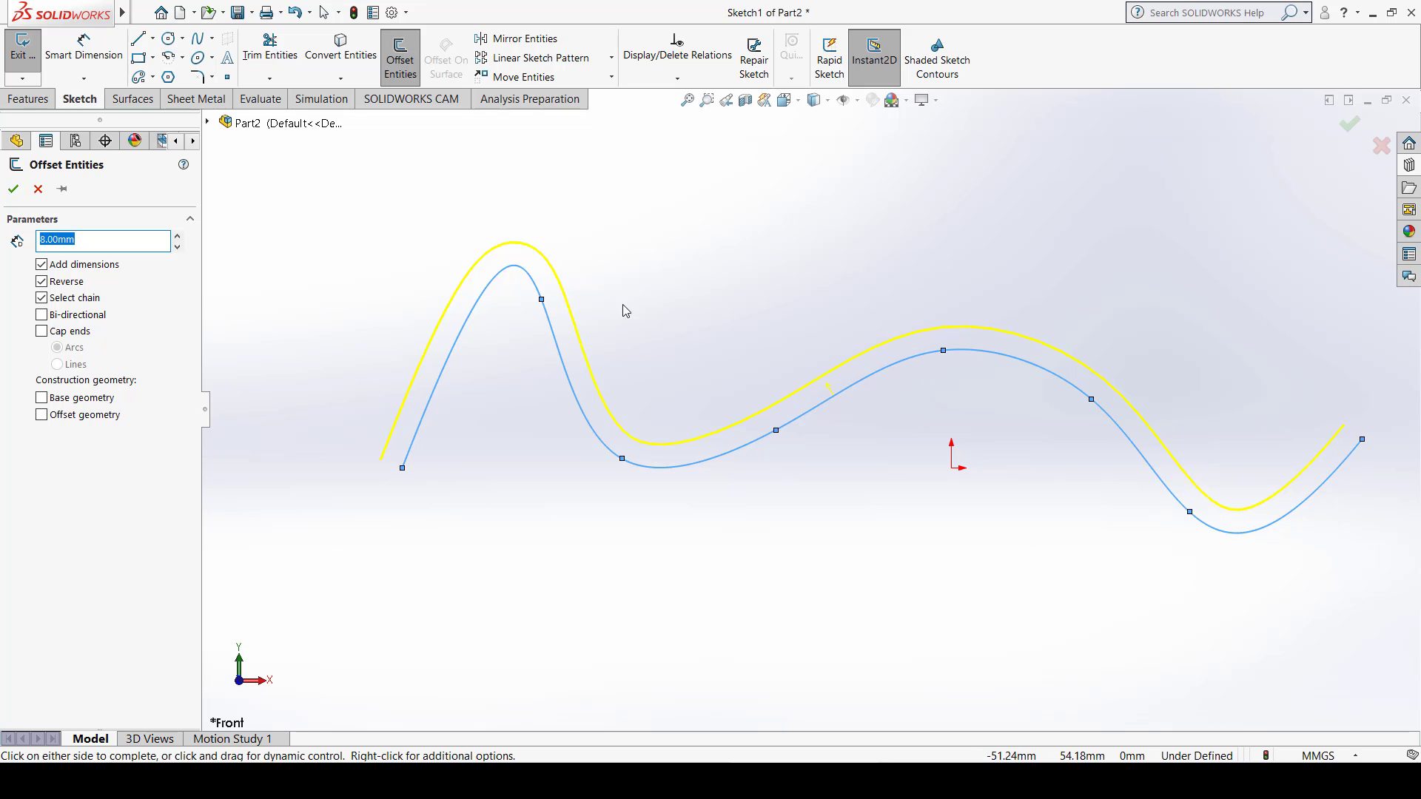
Step: Try a bi-directional 8 mm offset of the spline with Add dimensions and Select chain turned off
click(53, 319)
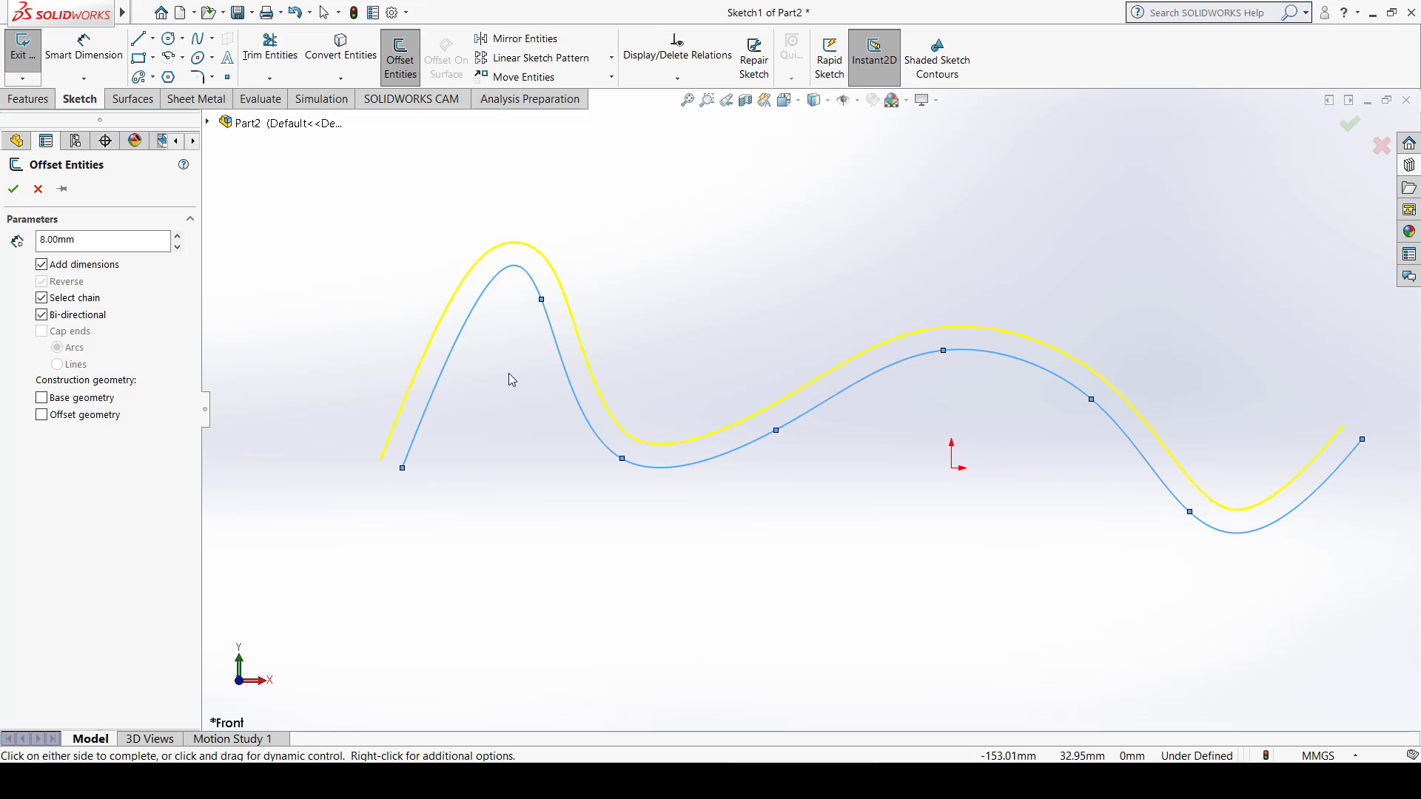
click(42, 265)
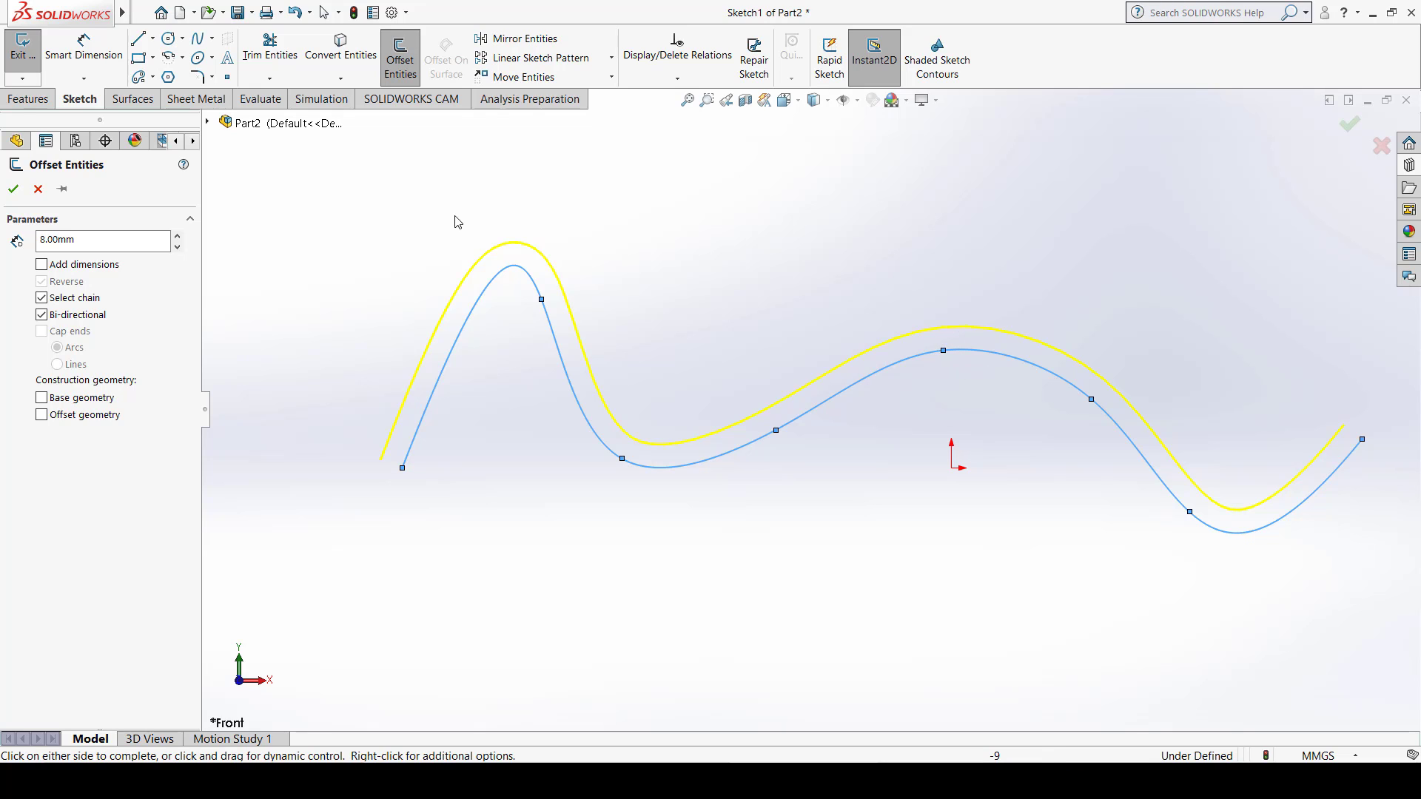
click(41, 299)
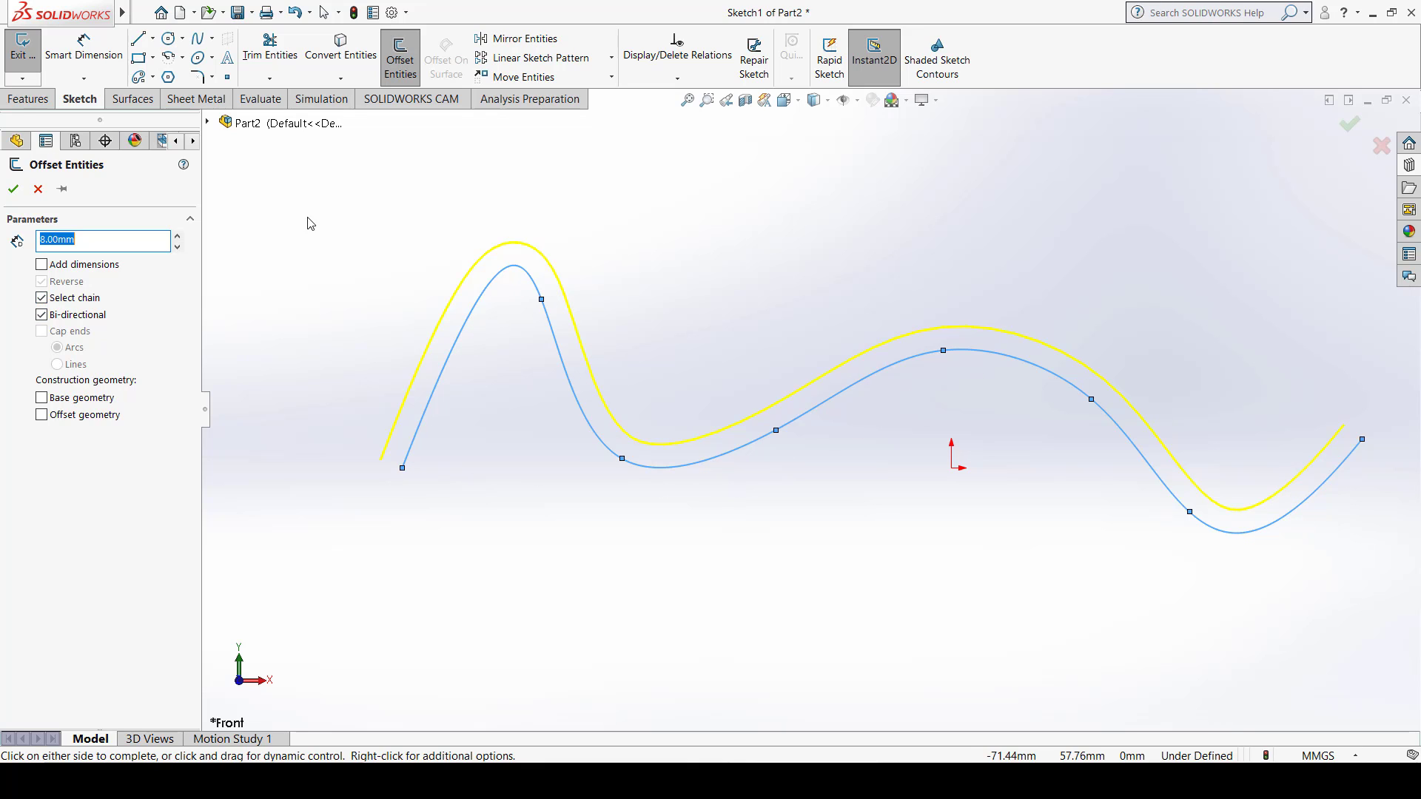
click(62, 302)
click(12, 190)
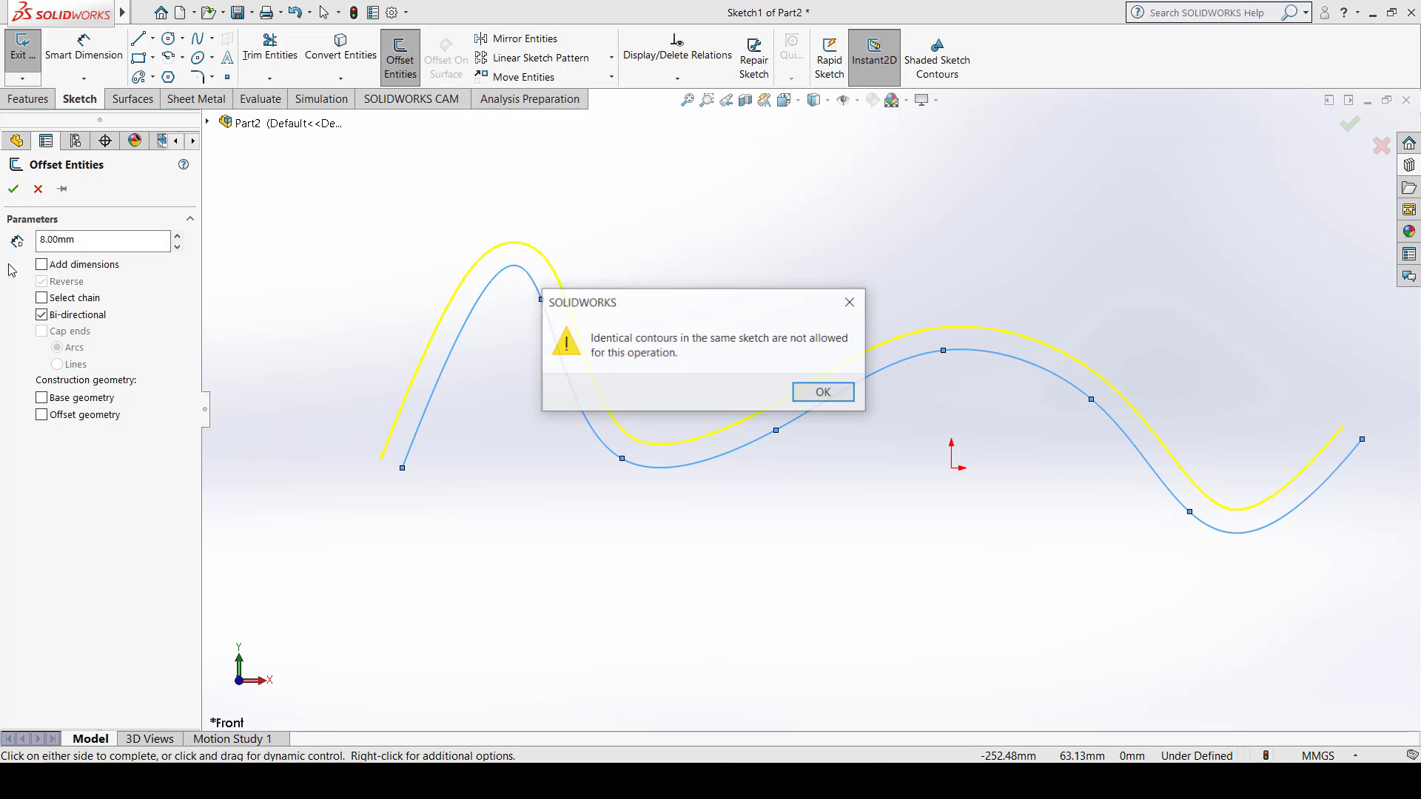
click(851, 302)
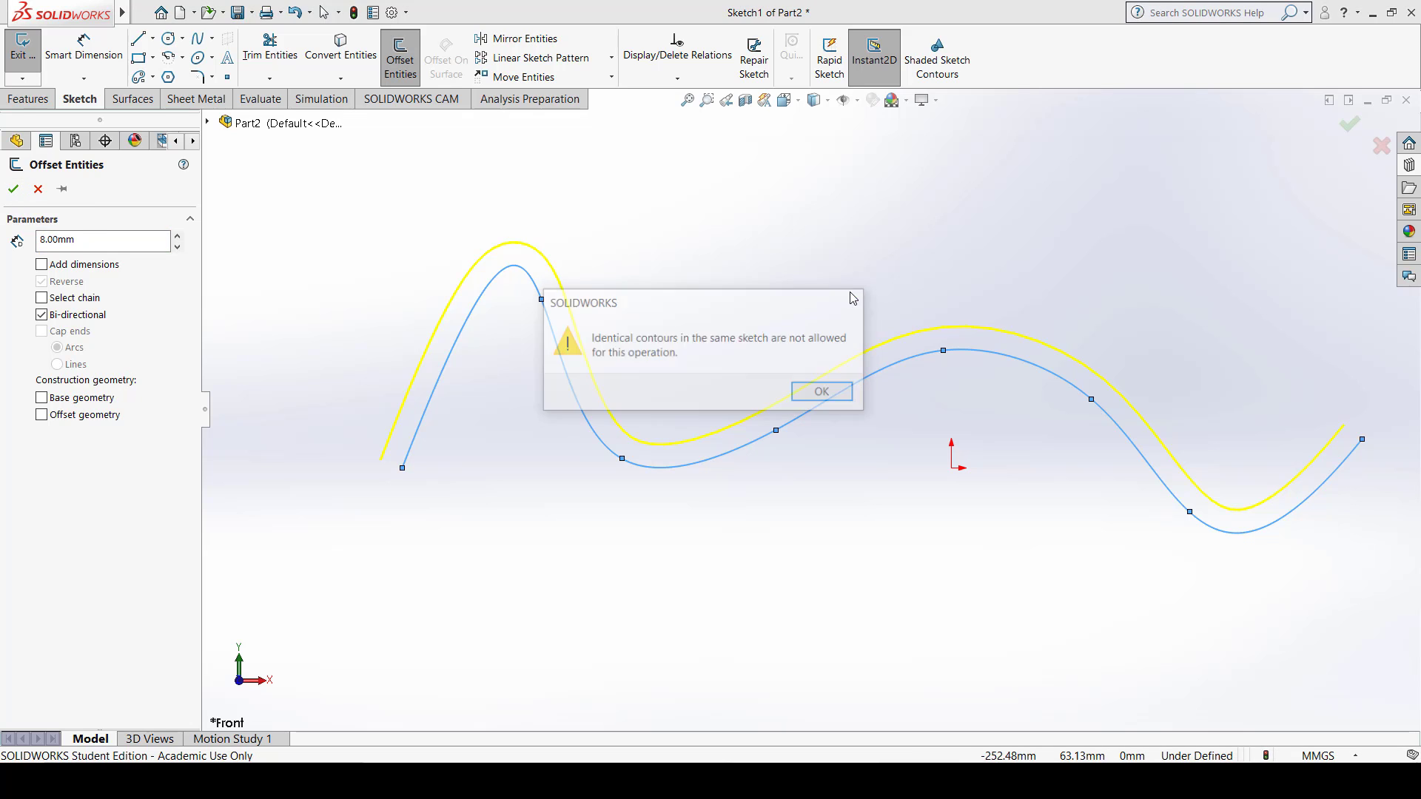
Step: Delete the spline together with its offset copy
click(722, 426)
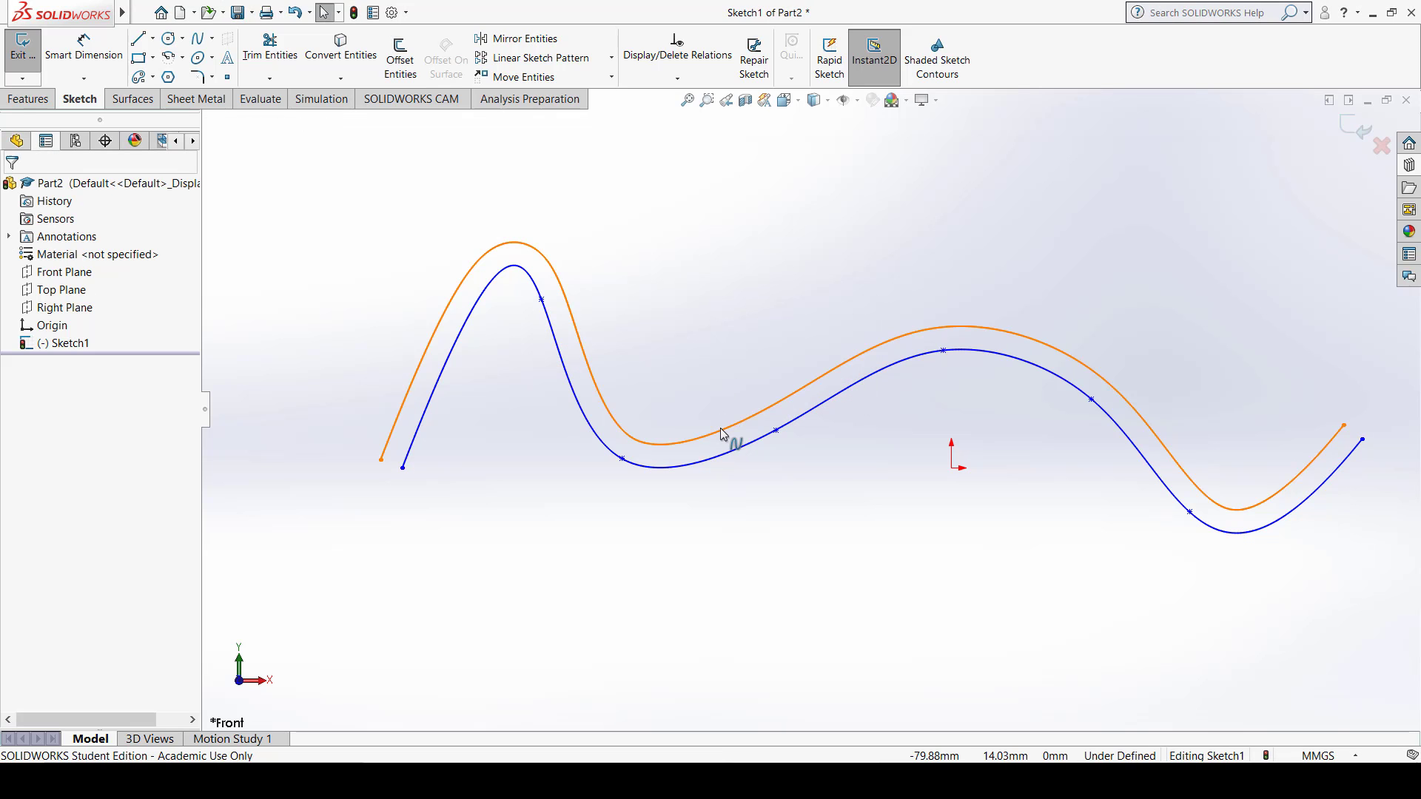
key(Delete)
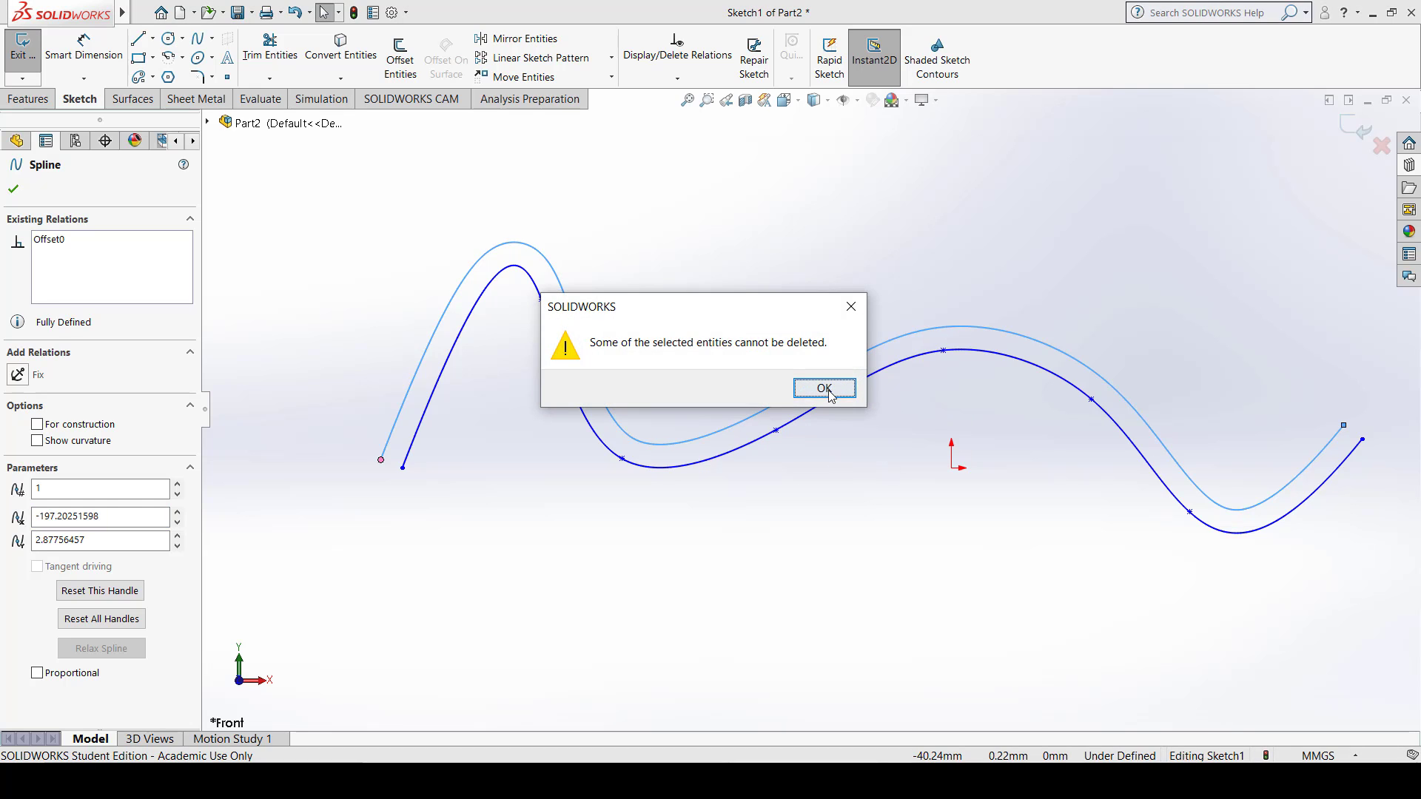
click(819, 387)
click(814, 406)
key(Delete)
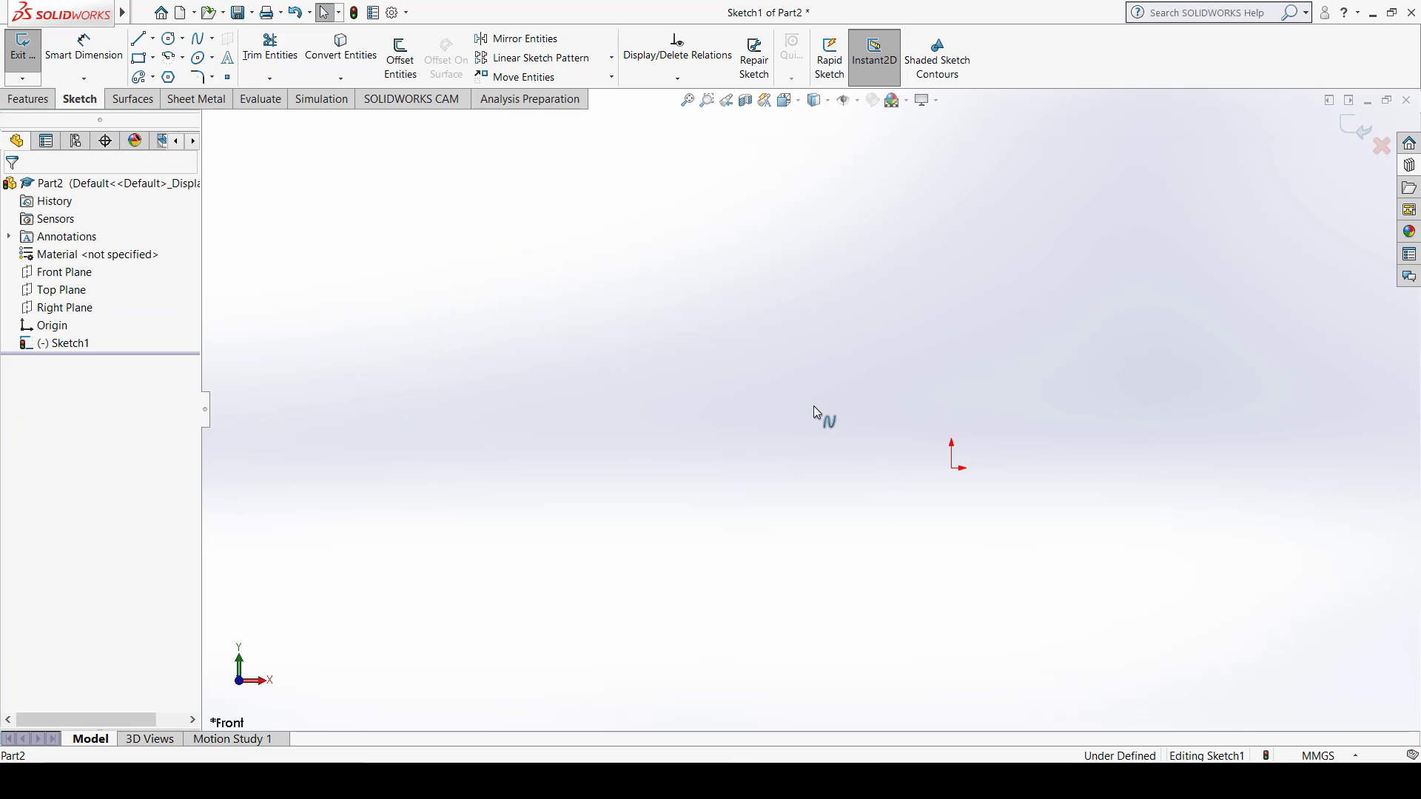
Step: Sketch a smoother open spline about 355 mm long through five points, passing above the origin
click(197, 38)
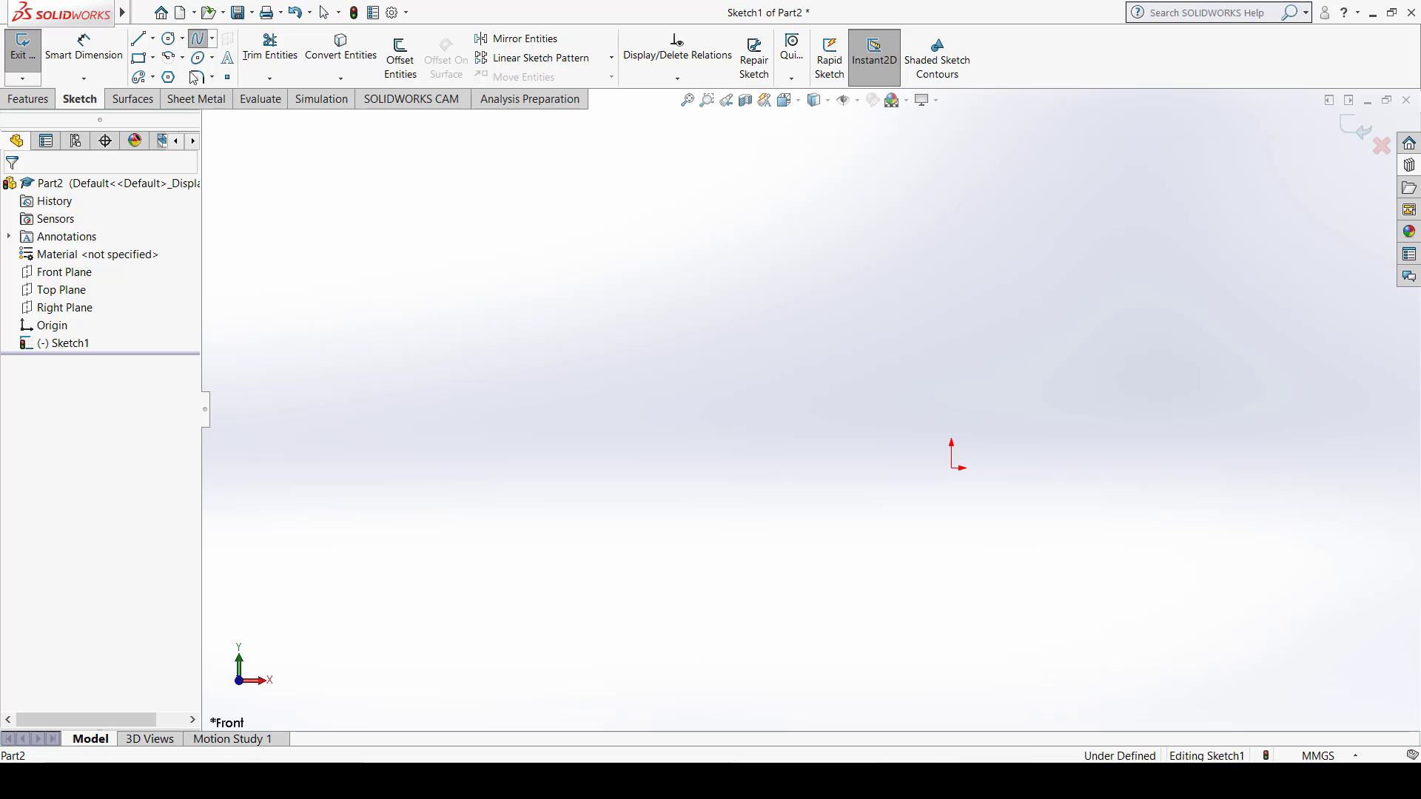
click(274, 393)
click(404, 242)
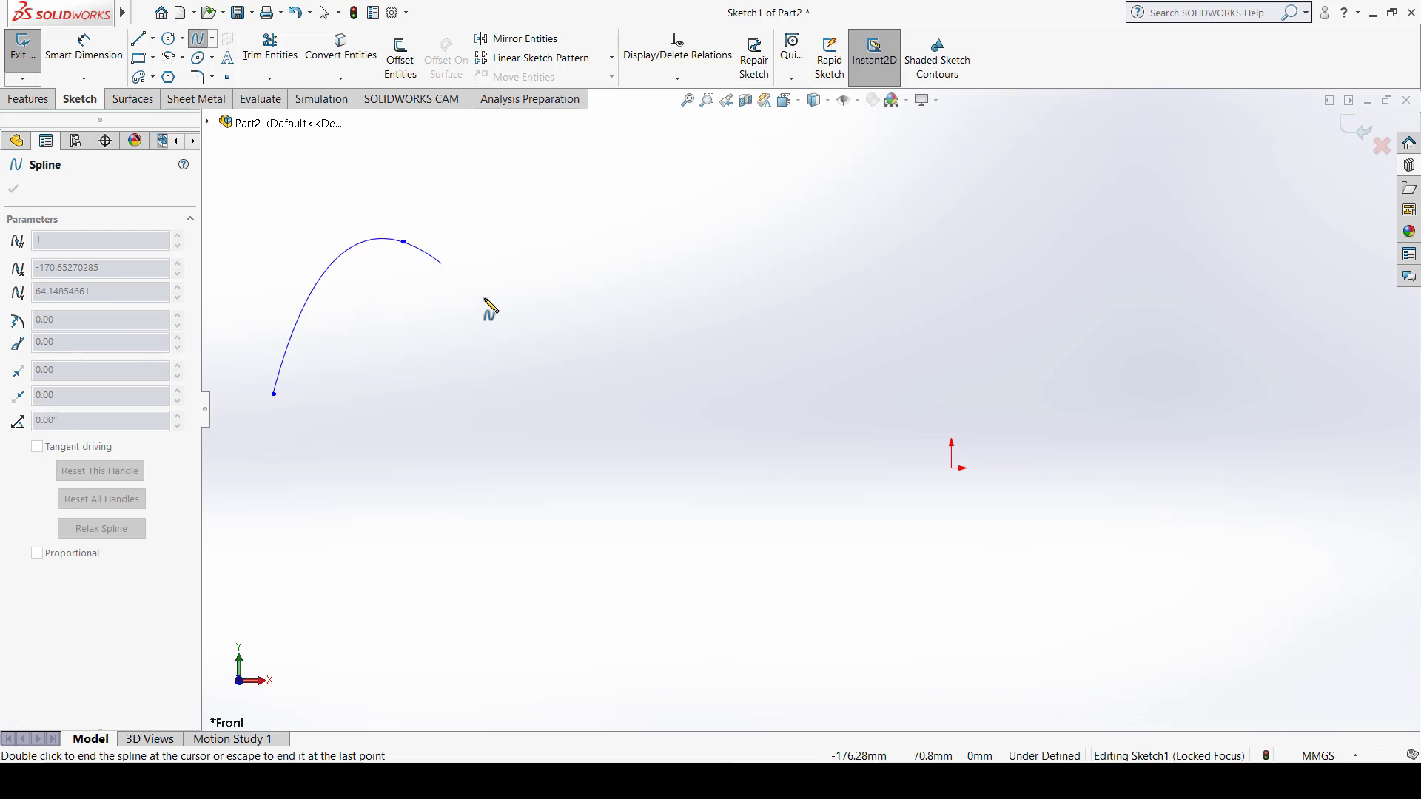
click(678, 356)
click(1072, 325)
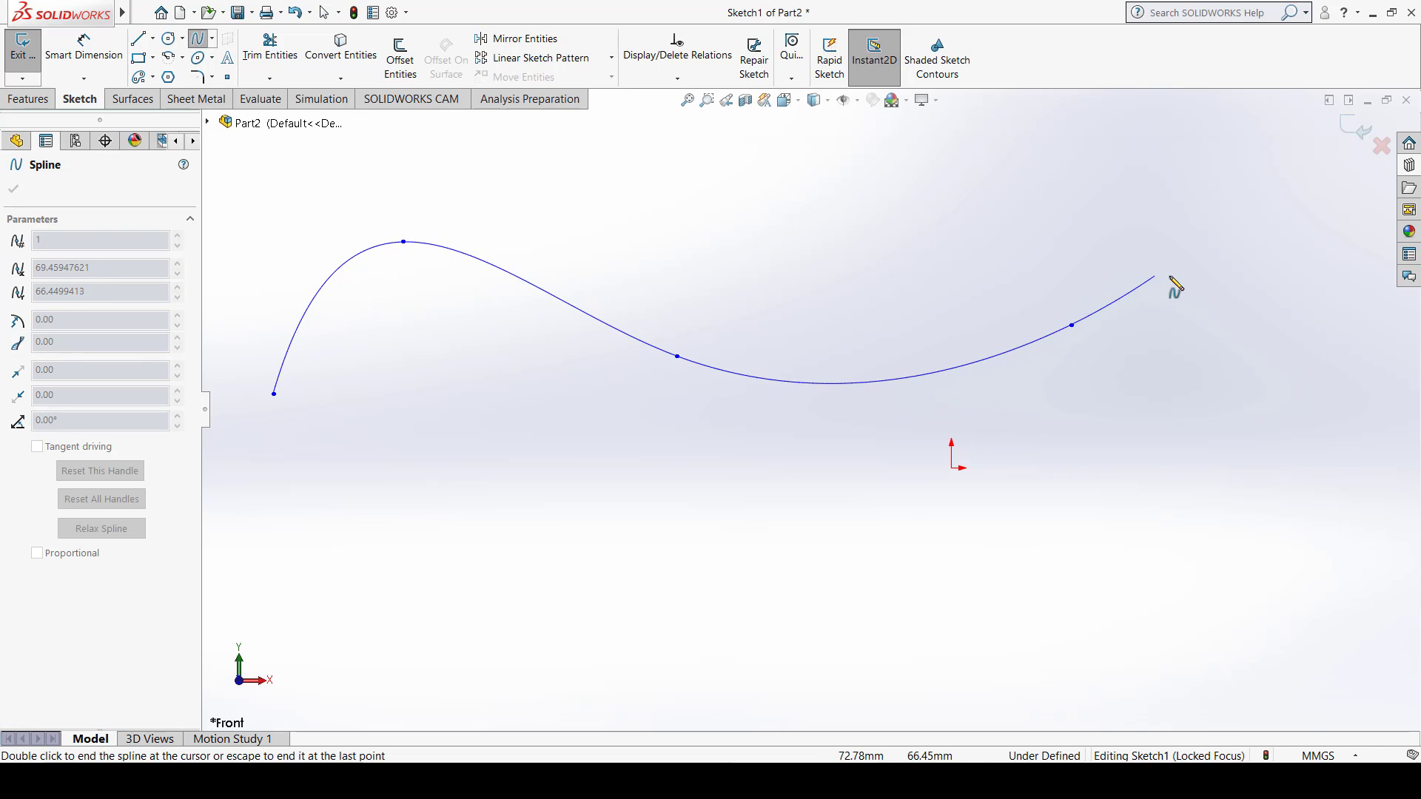
double_click(1170, 277)
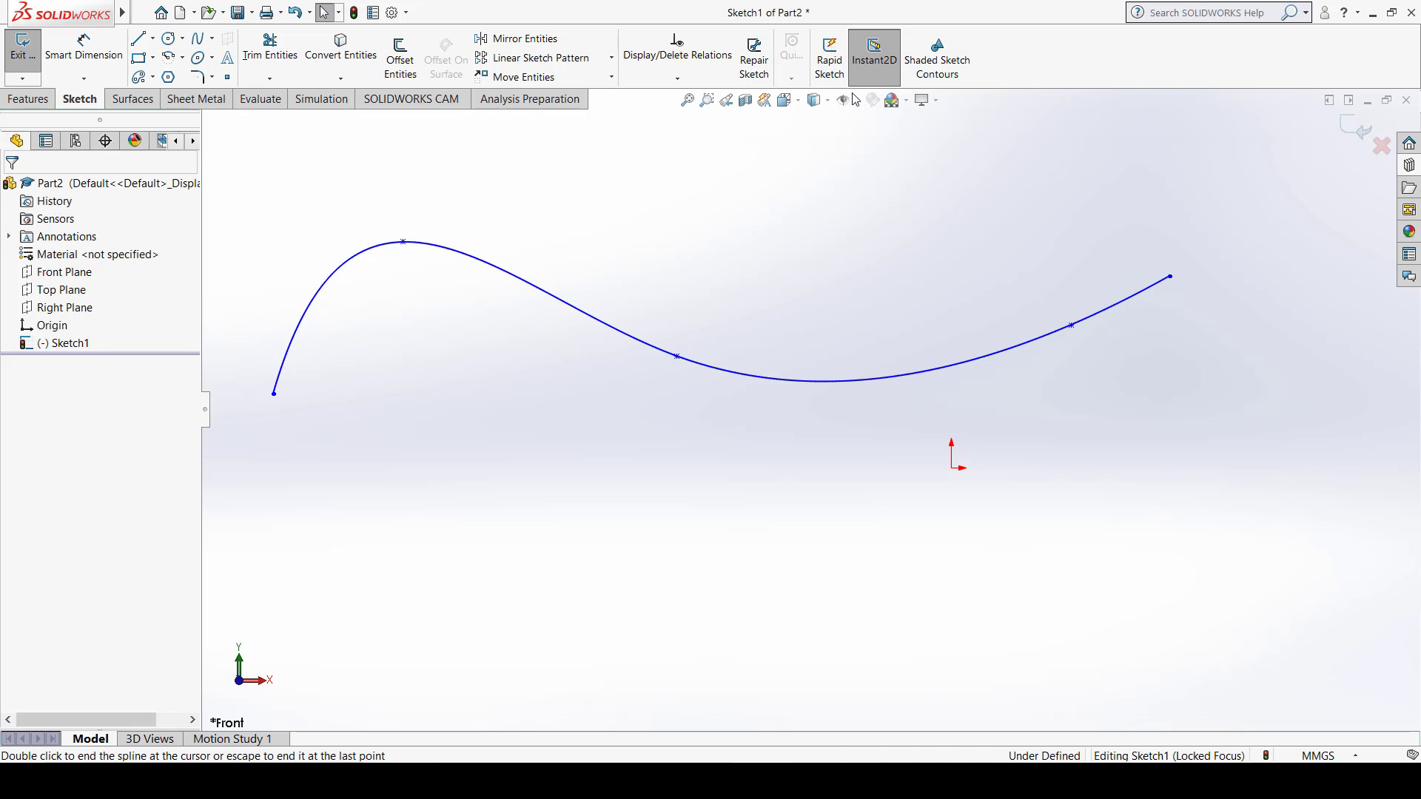
Step: Set up a bi-directional offset of the new spline with a distance of 10 mm
click(413, 49)
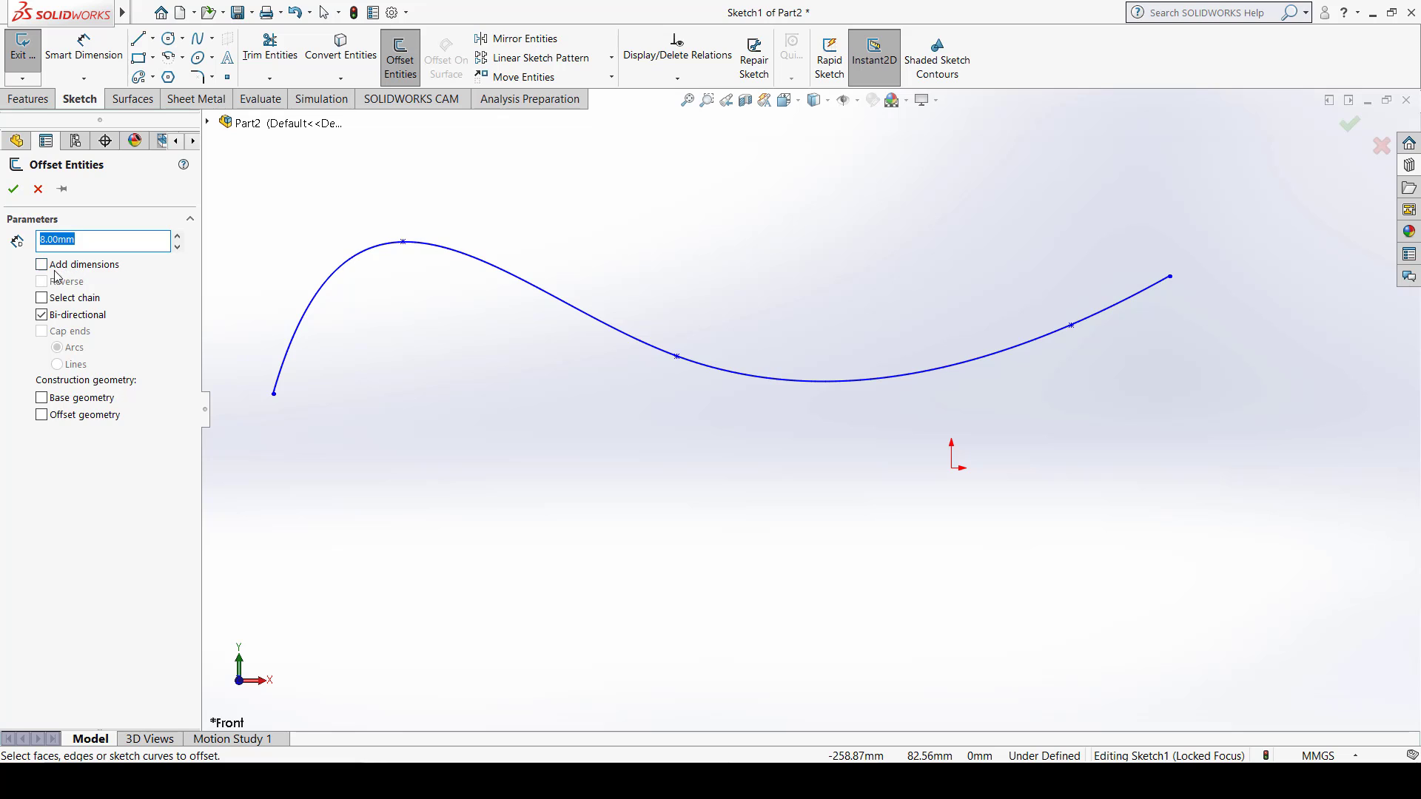
drag(106, 238, 45, 229)
text(10)
key(Return)
click(426, 256)
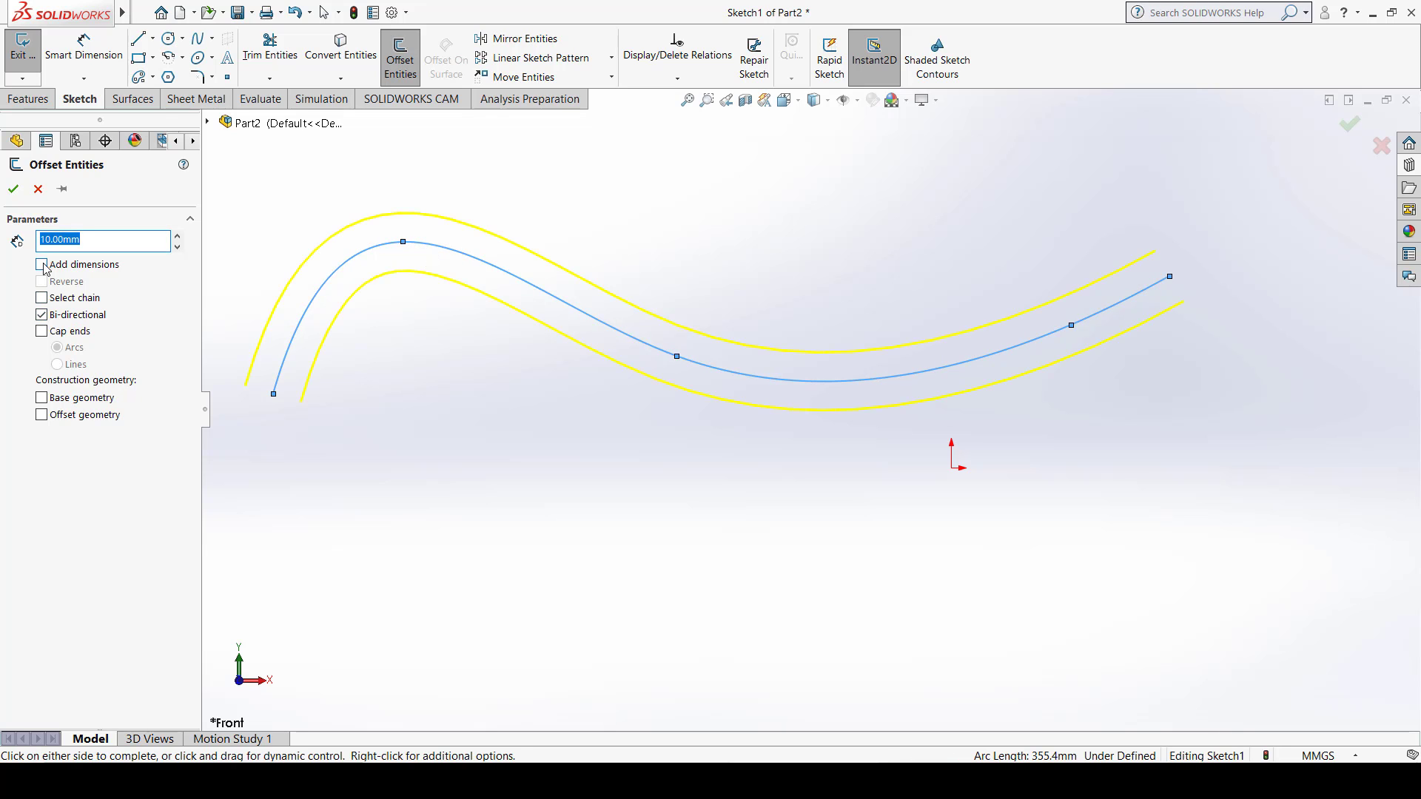
Step: Make the offset one-sided and toggle Reverse to compare both directions, leaving it on the spline's upper side
click(41, 314)
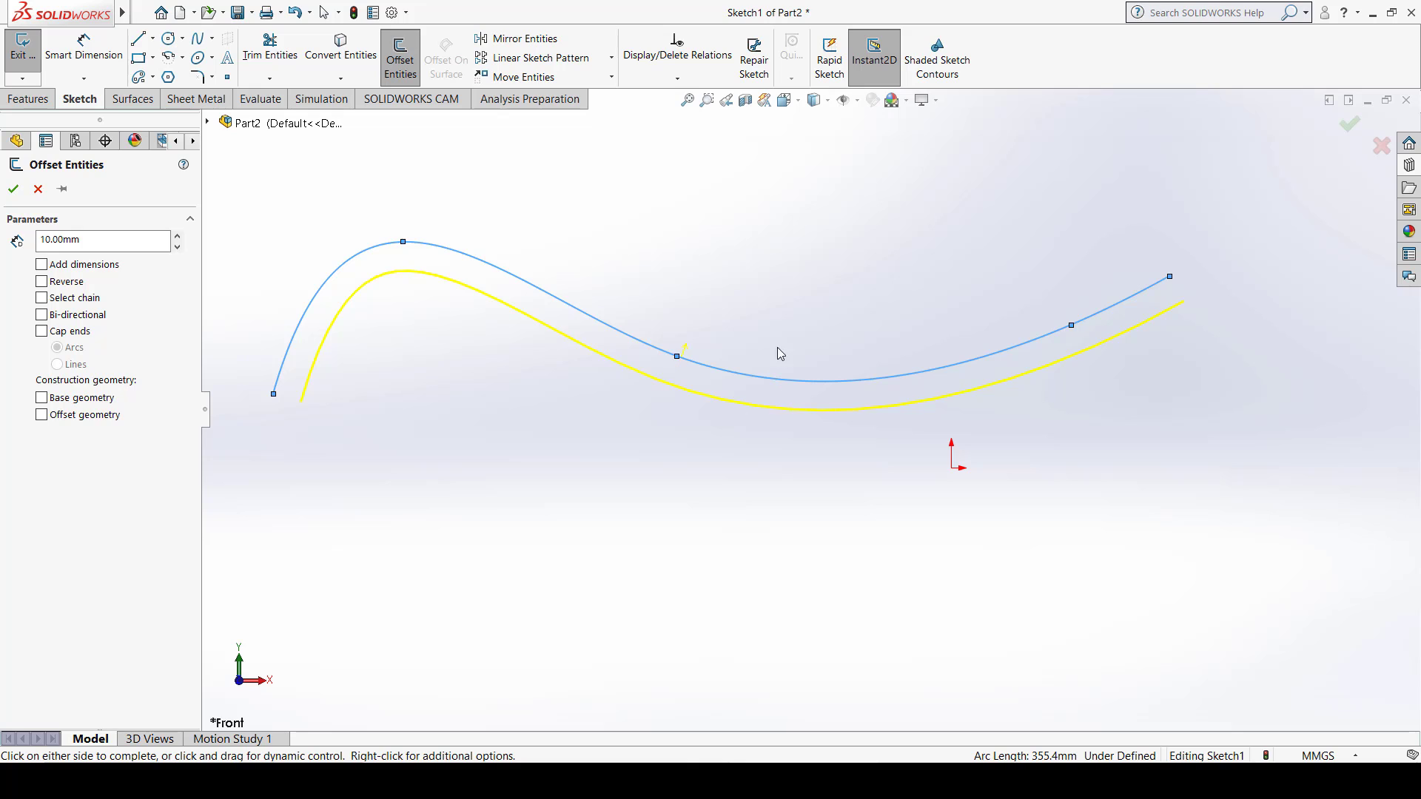
click(43, 282)
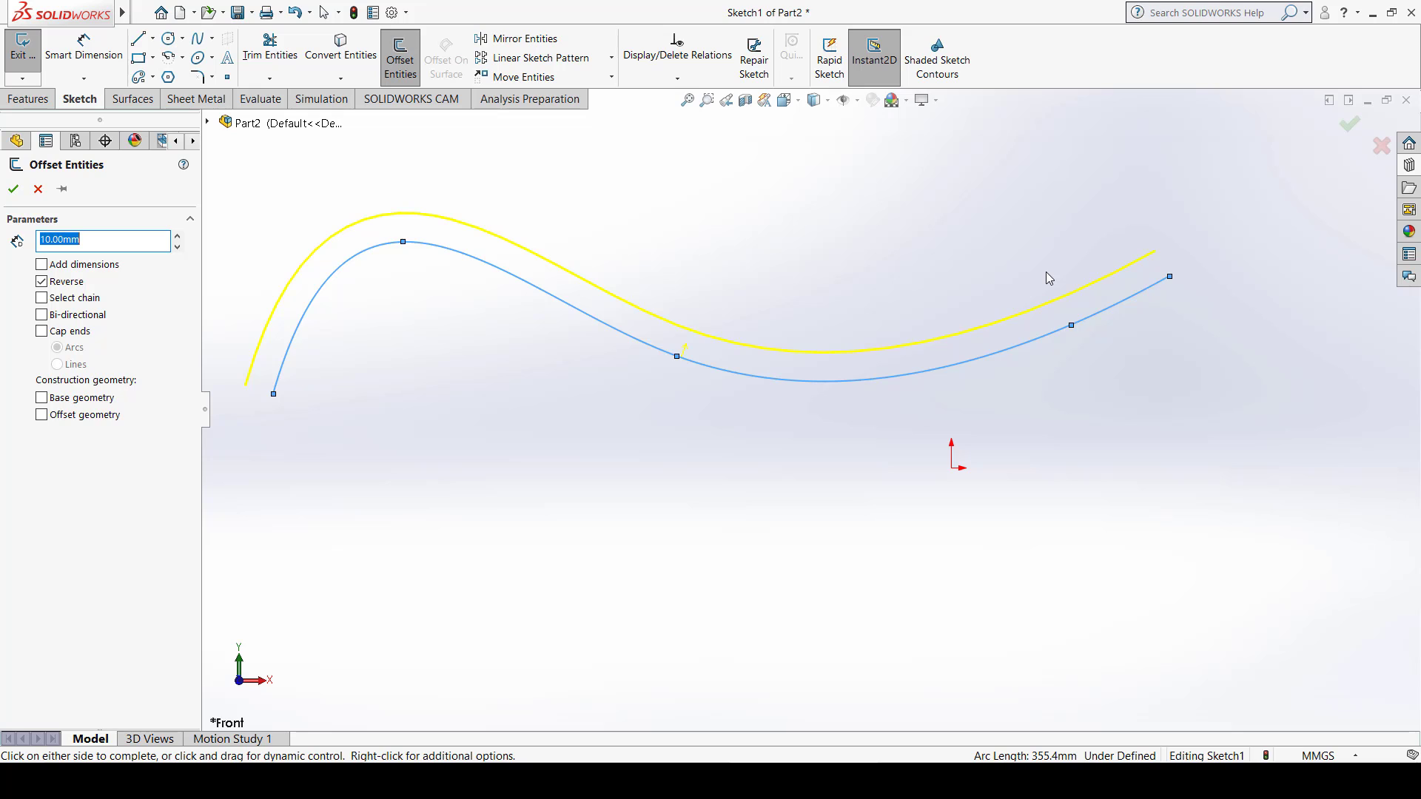
click(53, 288)
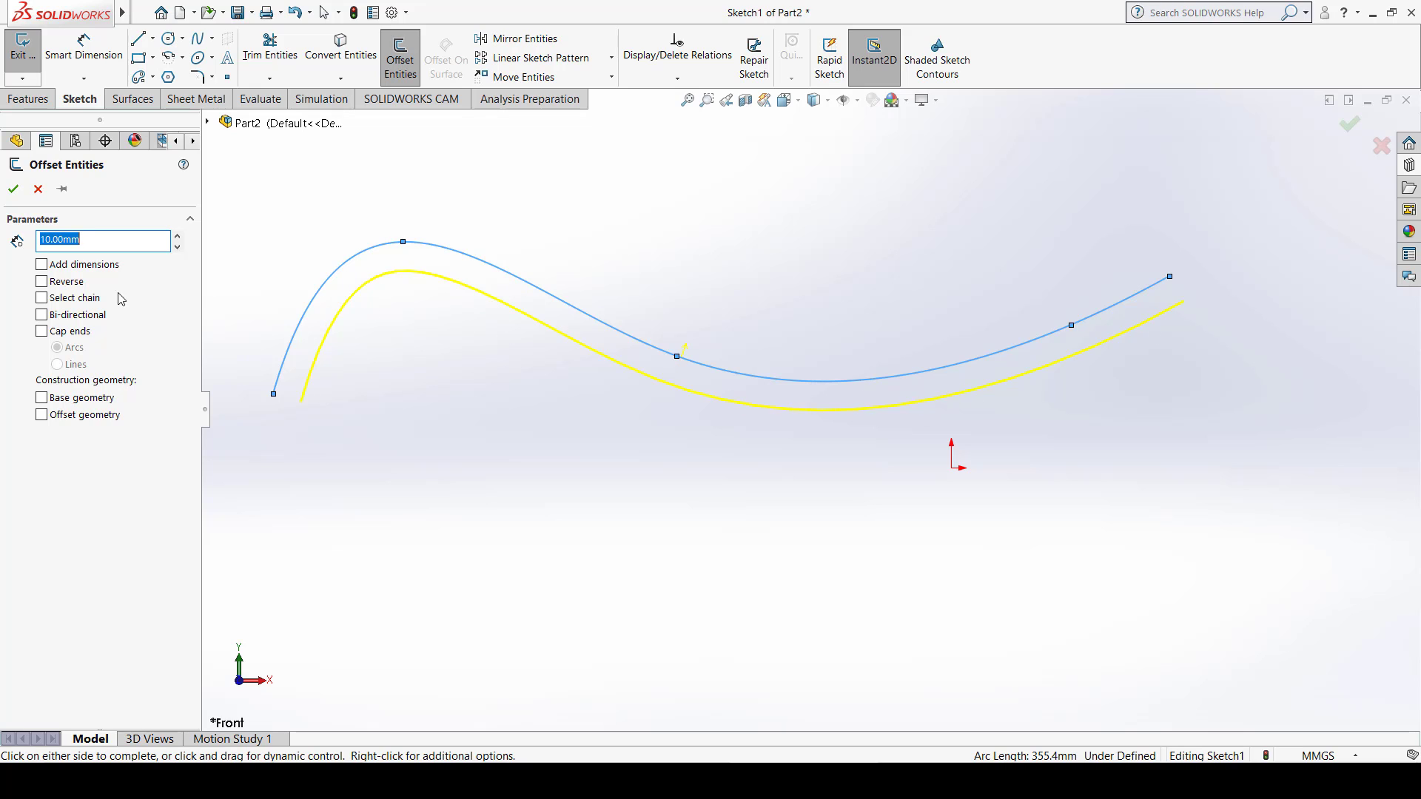
click(52, 284)
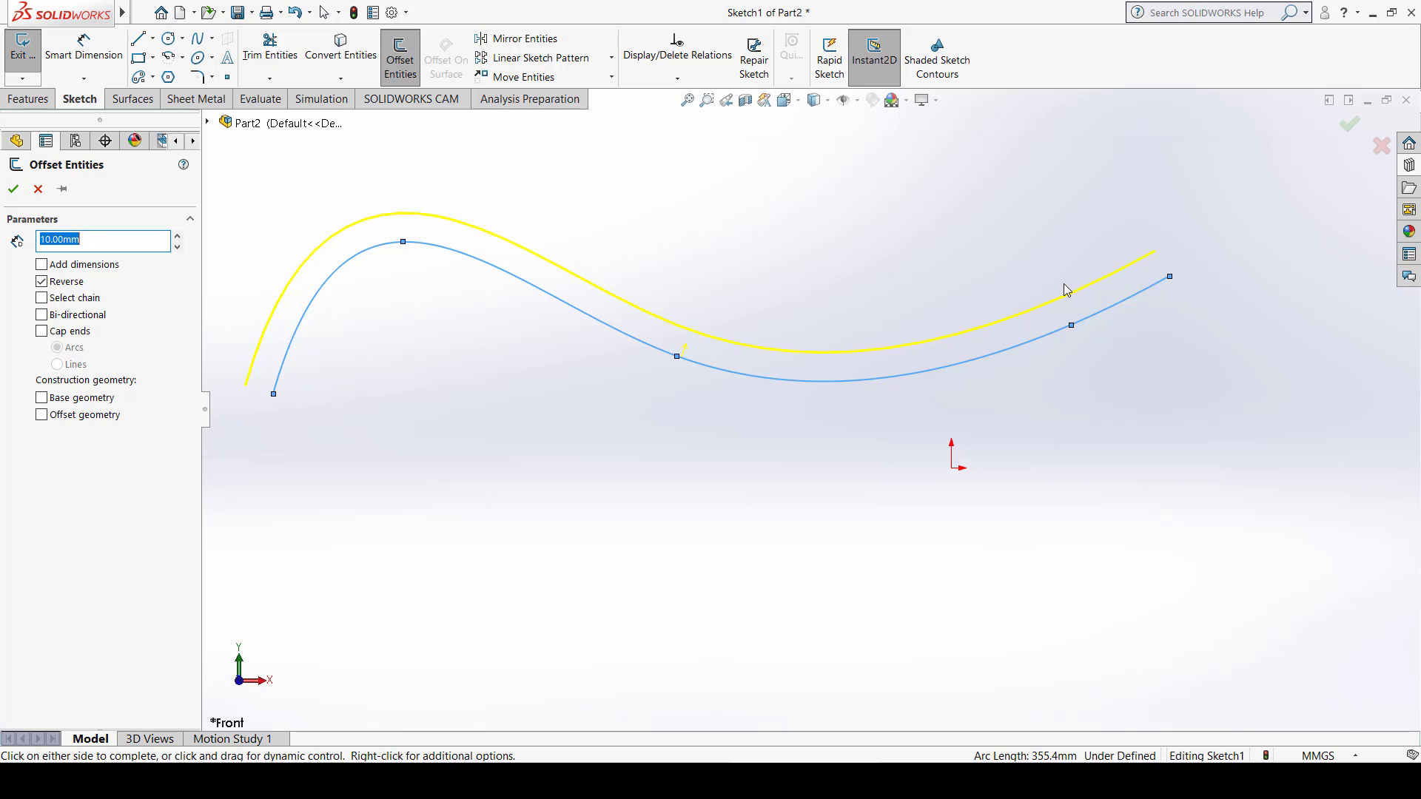
Step: Preview the bi-directional offset with capped ends, first as arcs and then as lines
click(42, 316)
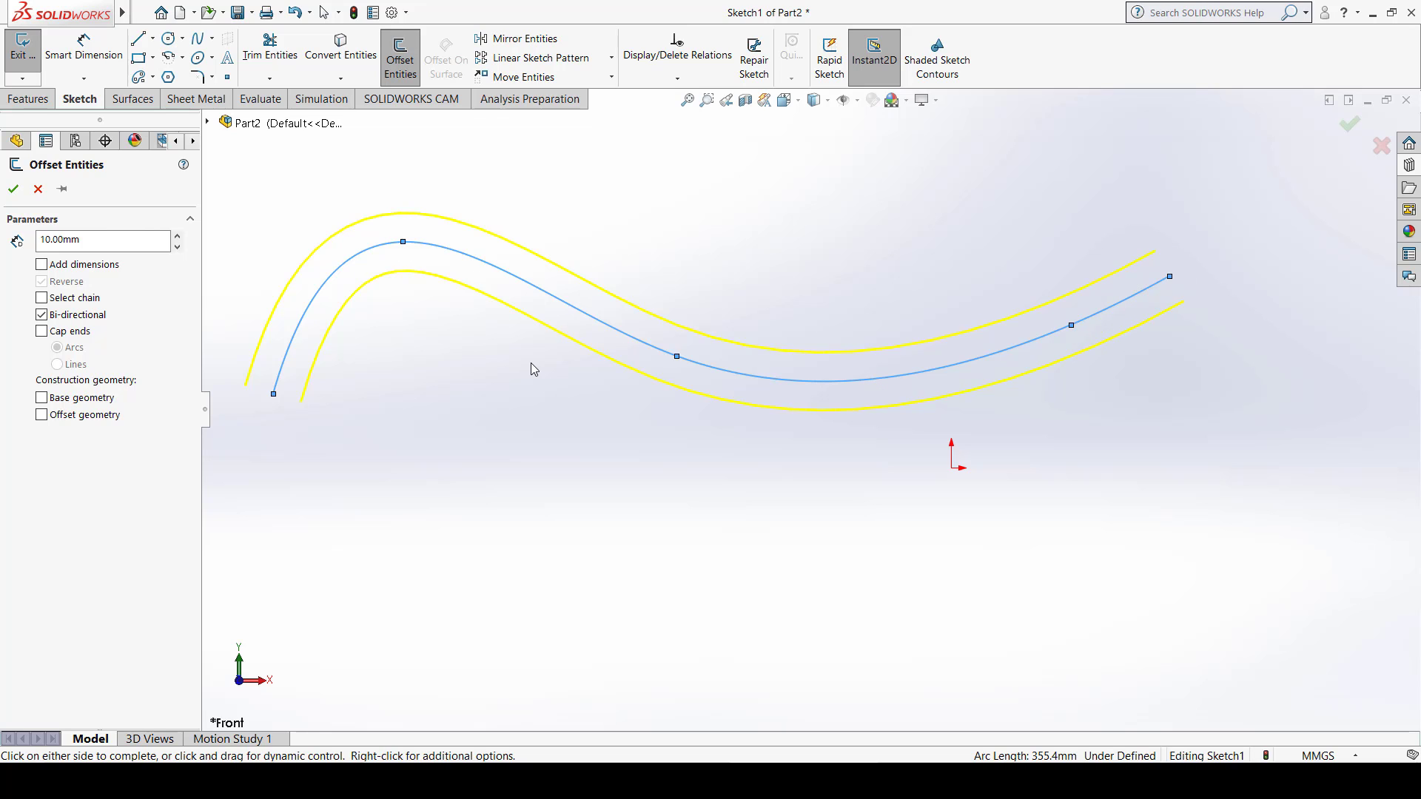
click(43, 332)
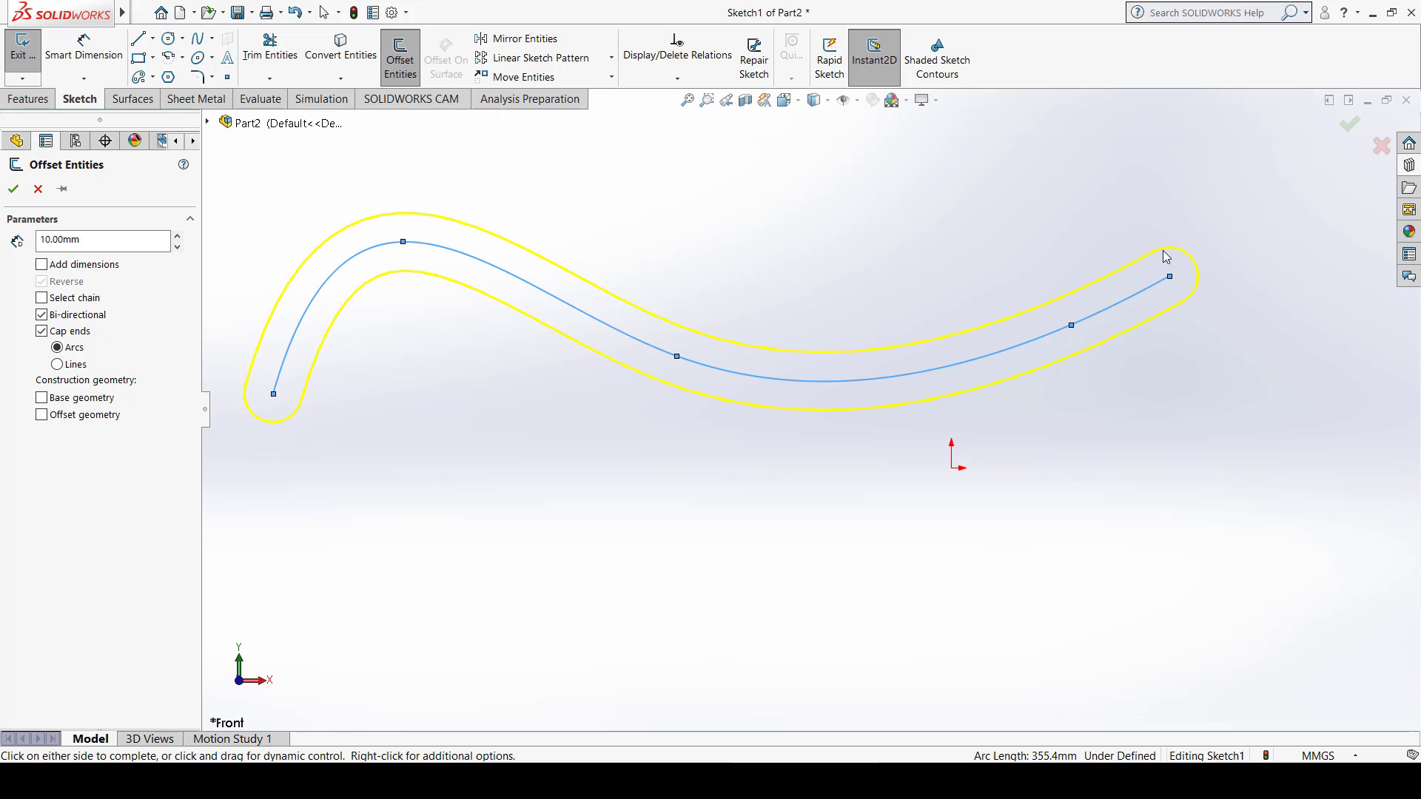
click(76, 369)
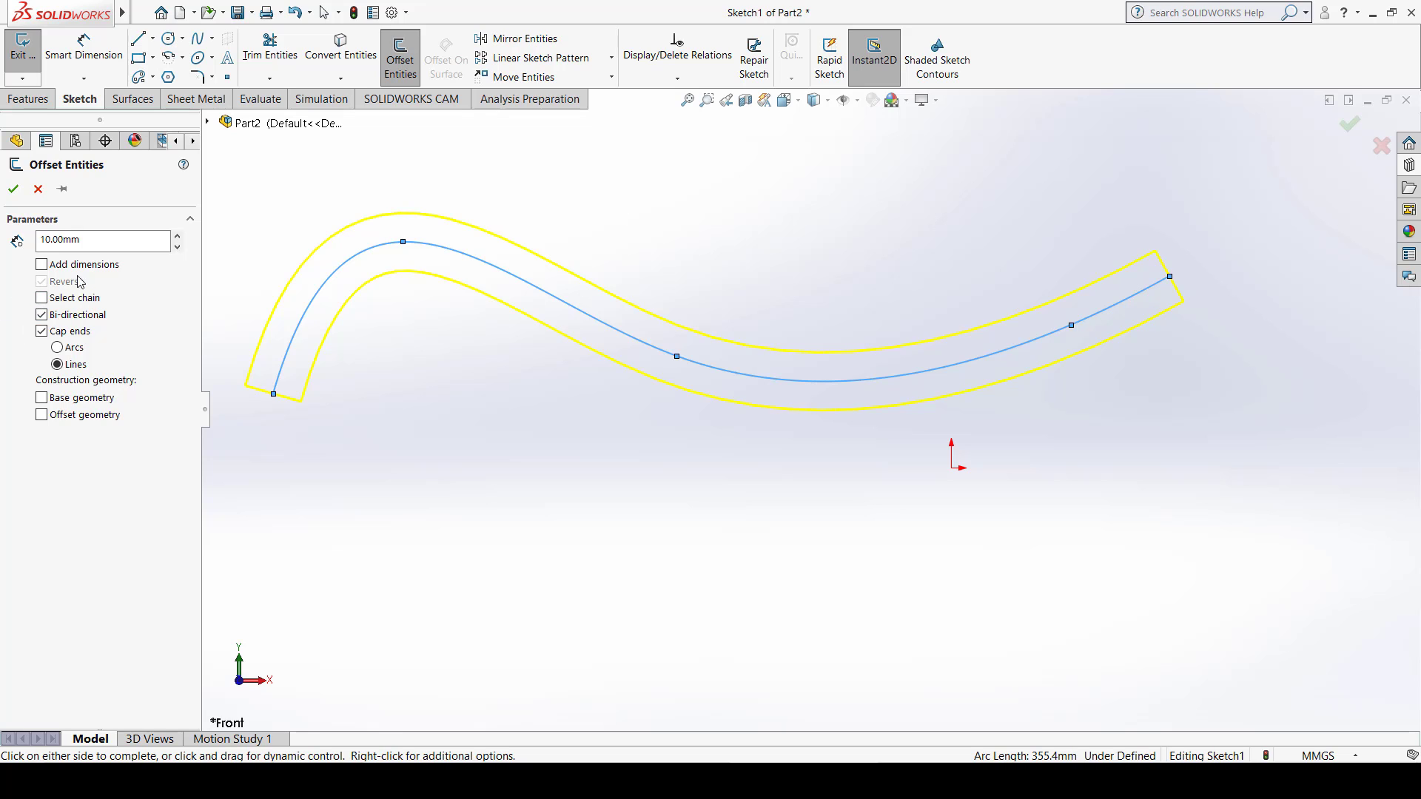
Step: Turn off the capped ends and bi-directional option, and offset the spline 10 mm to its upper side with the dimension added
click(42, 332)
click(42, 316)
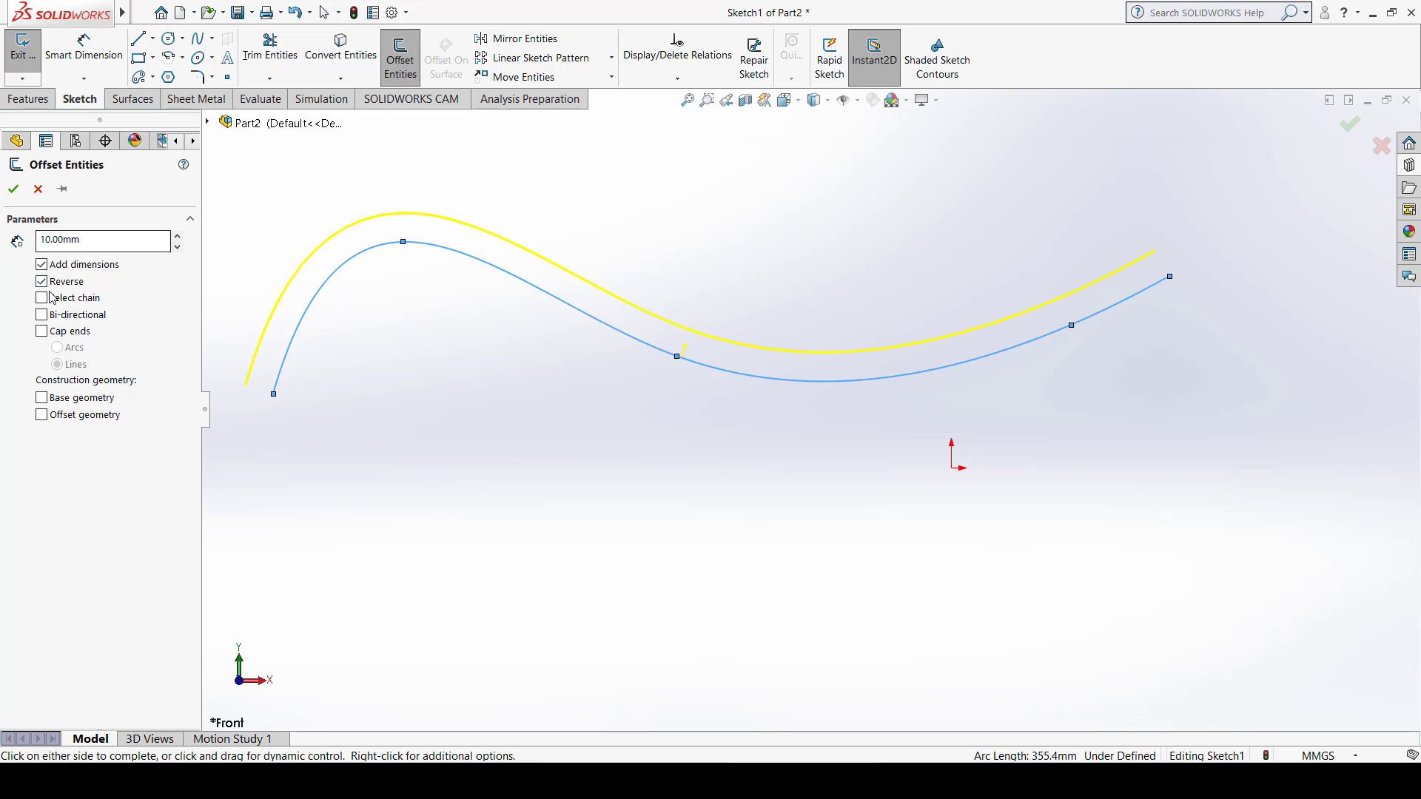
click(12, 191)
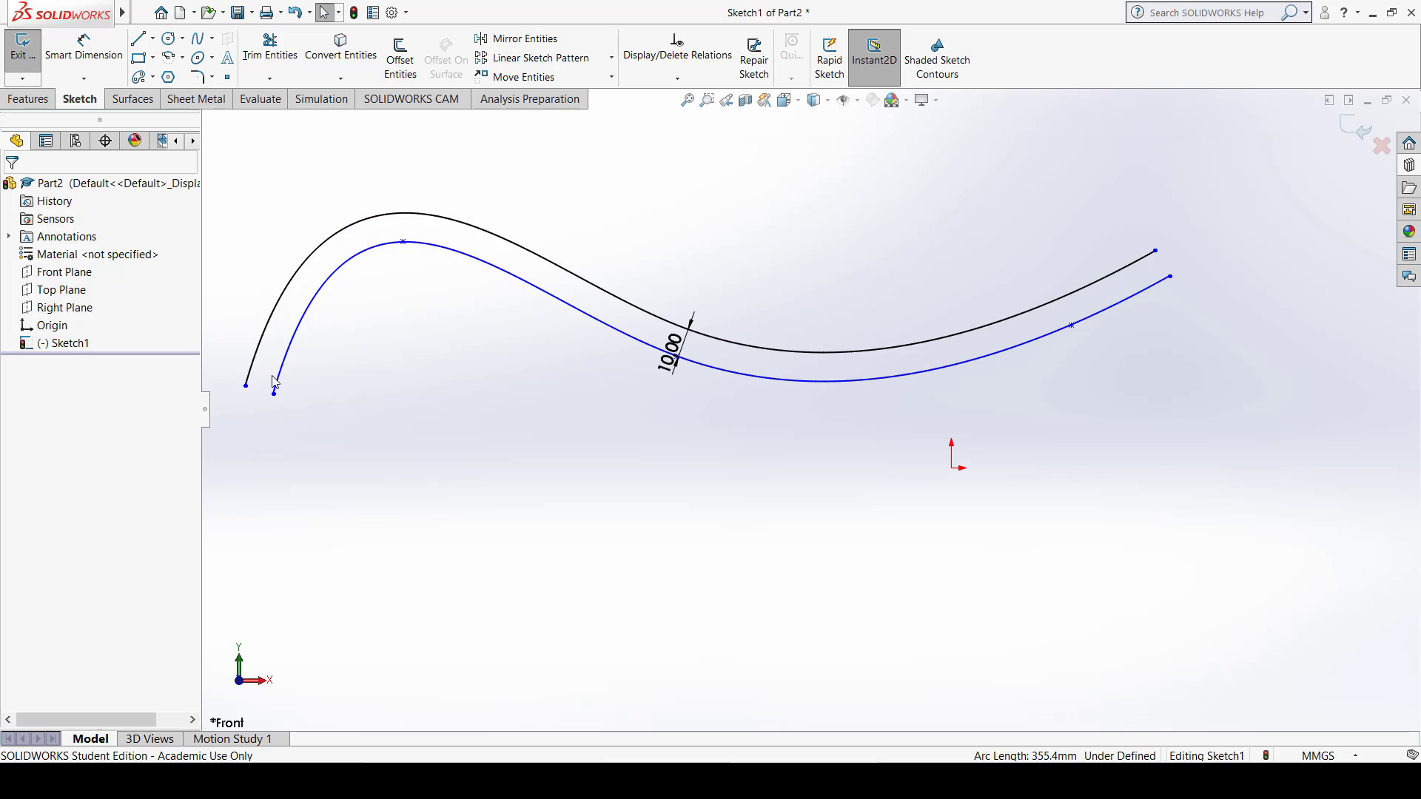
Step: Delete the one-sided offset curve and offset the original spline 10 mm bi-directionally with dimensions added and no capped ends
click(480, 231)
key(Delete)
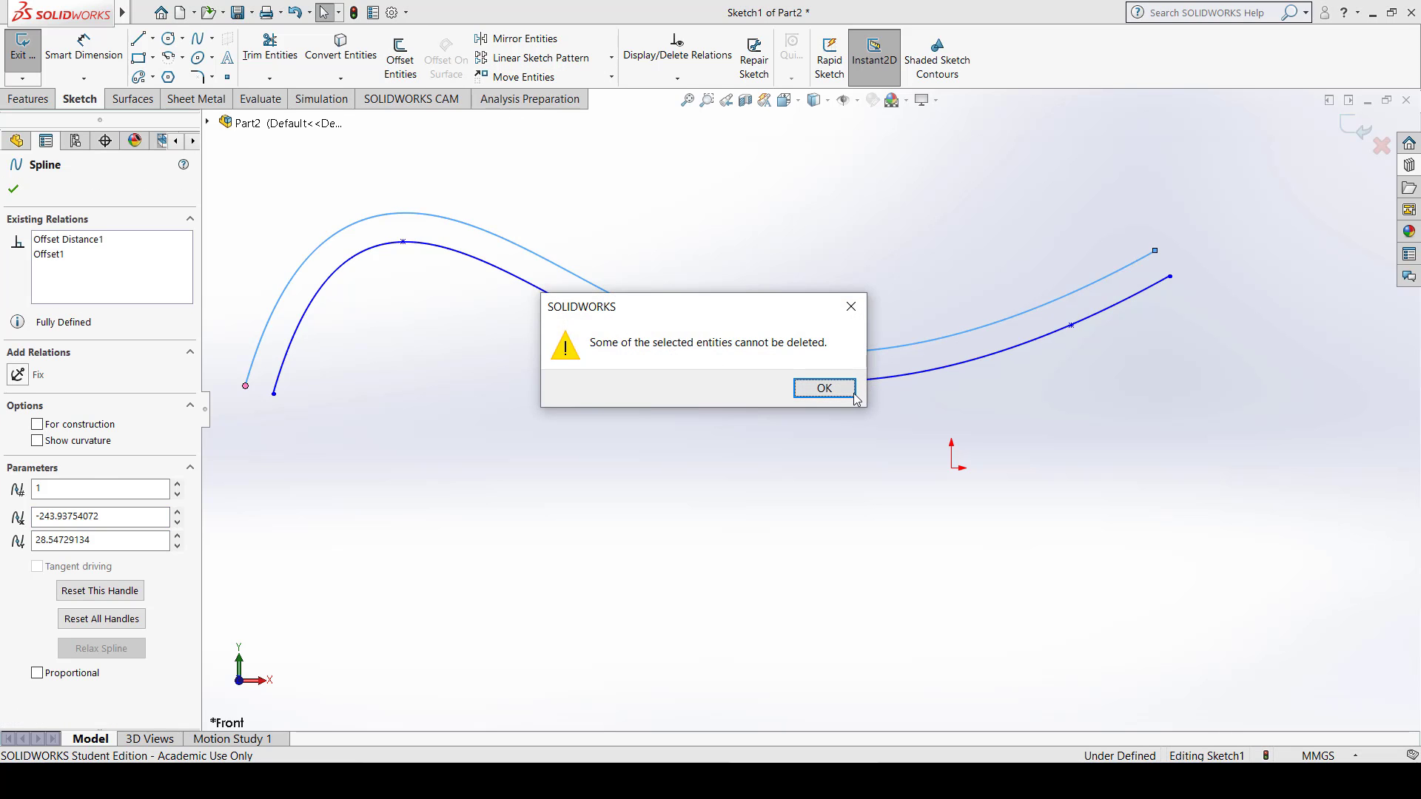
click(823, 388)
click(400, 59)
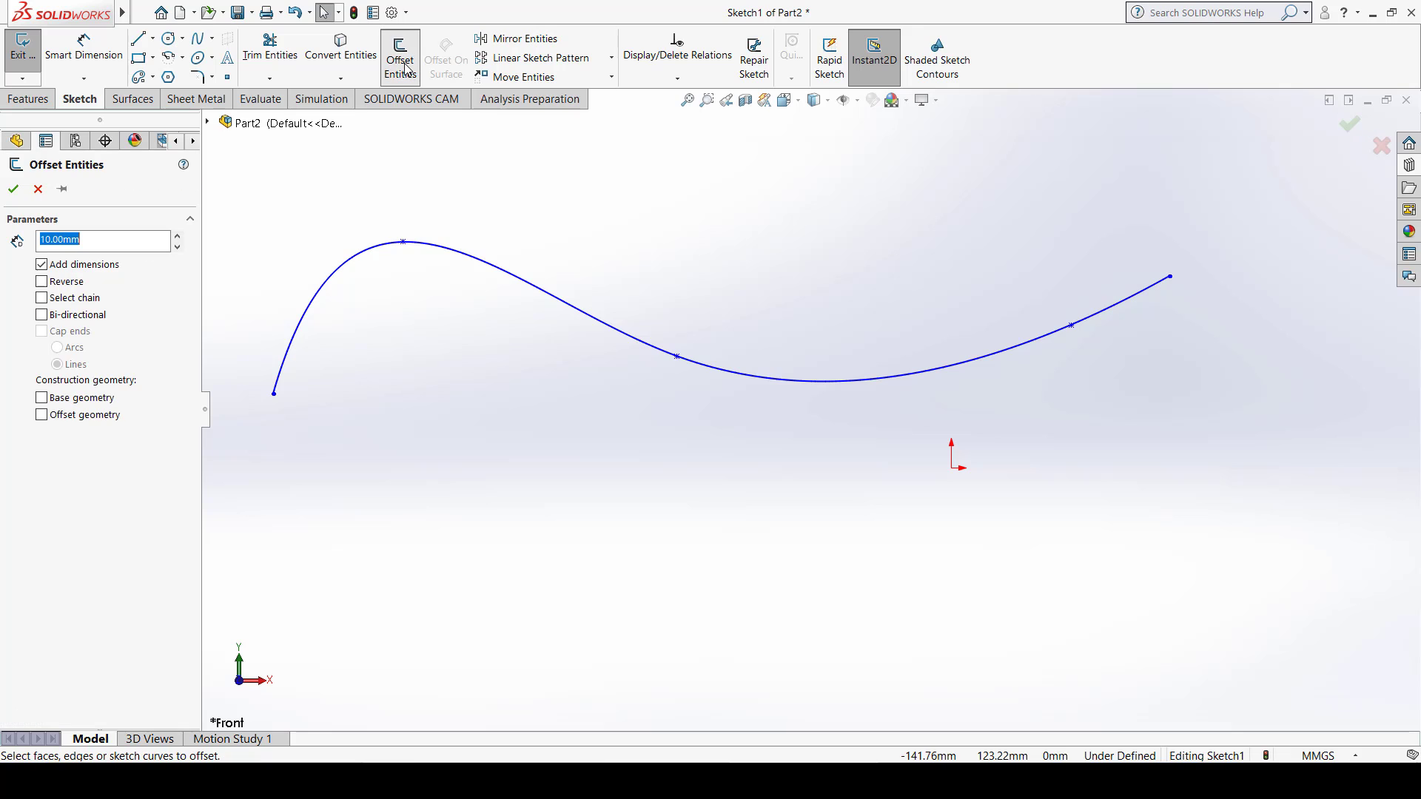
click(72, 316)
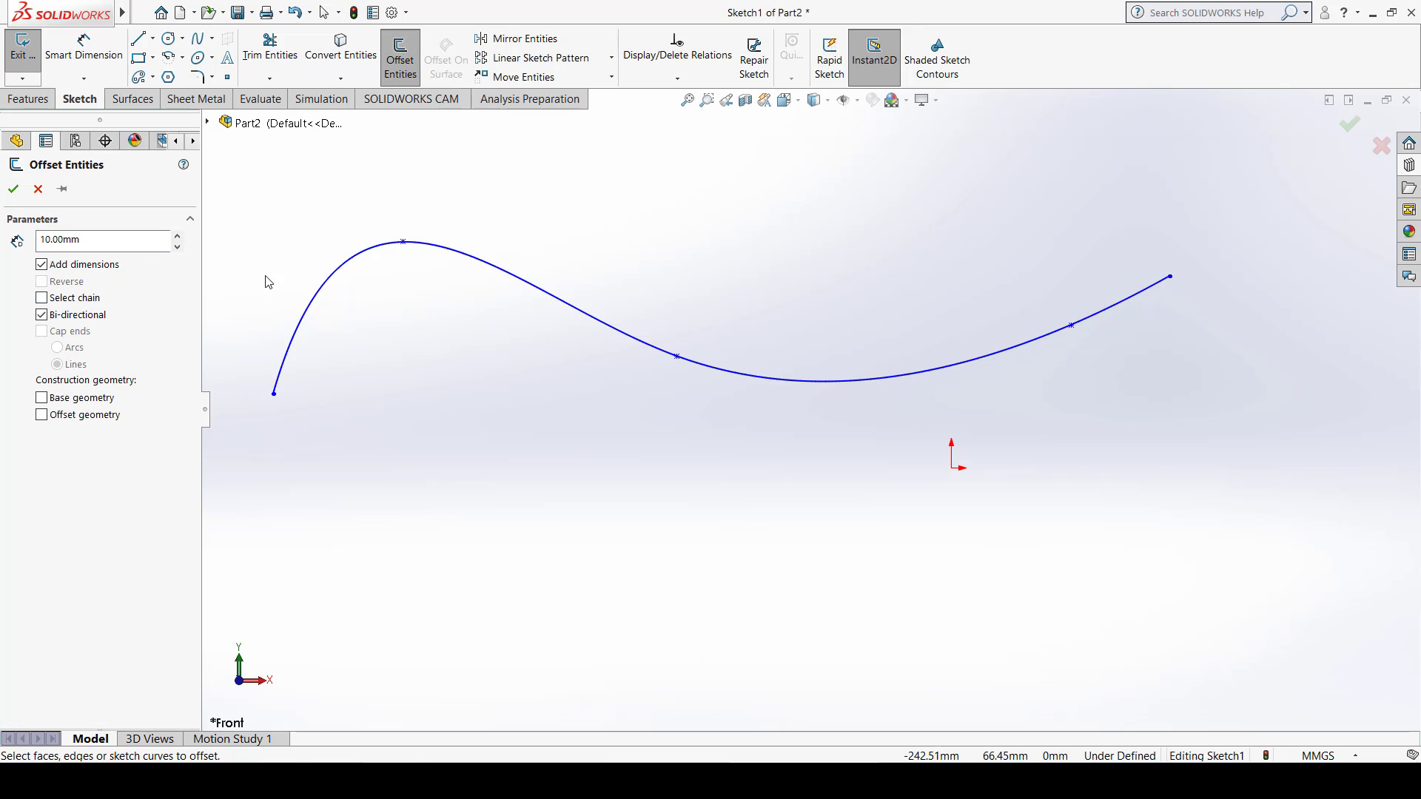
click(338, 275)
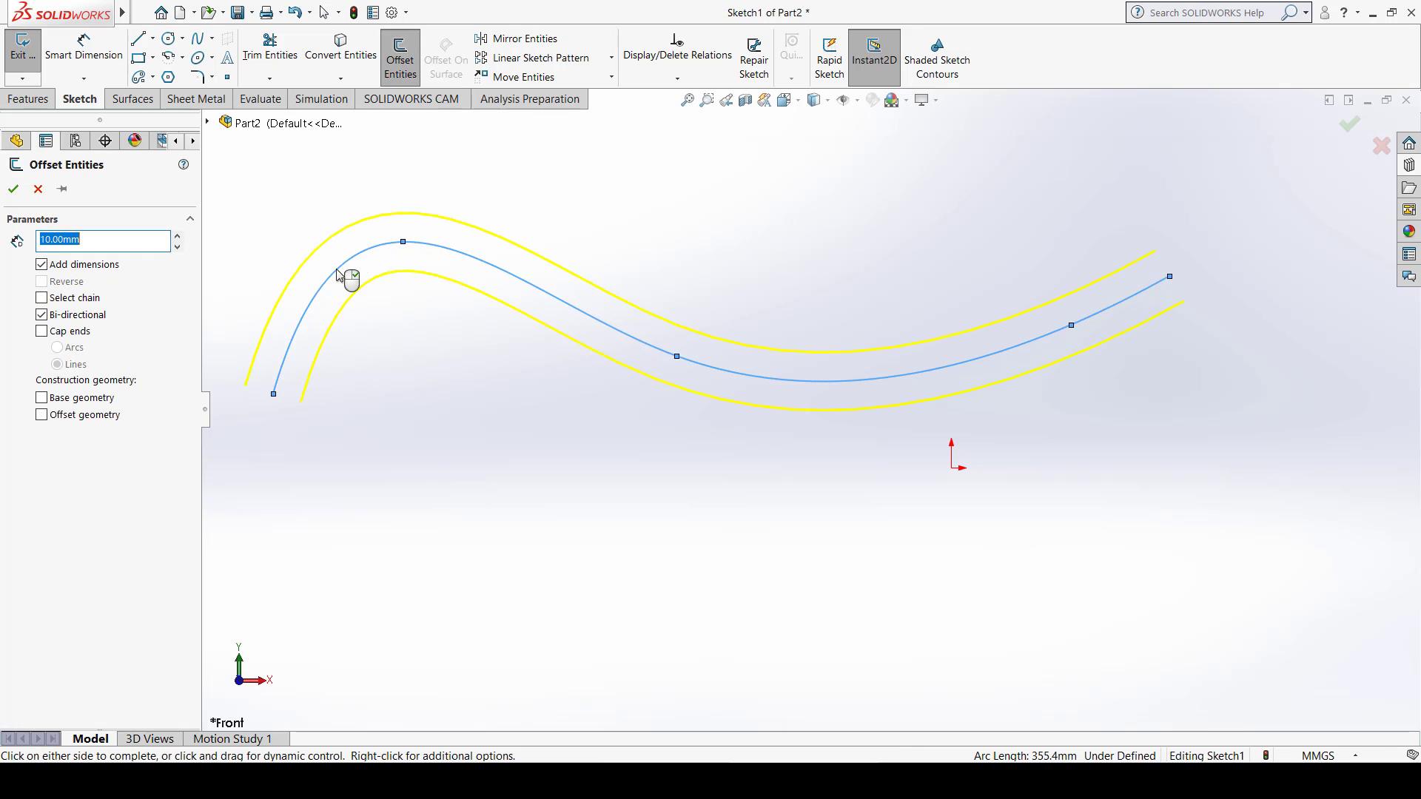
click(14, 189)
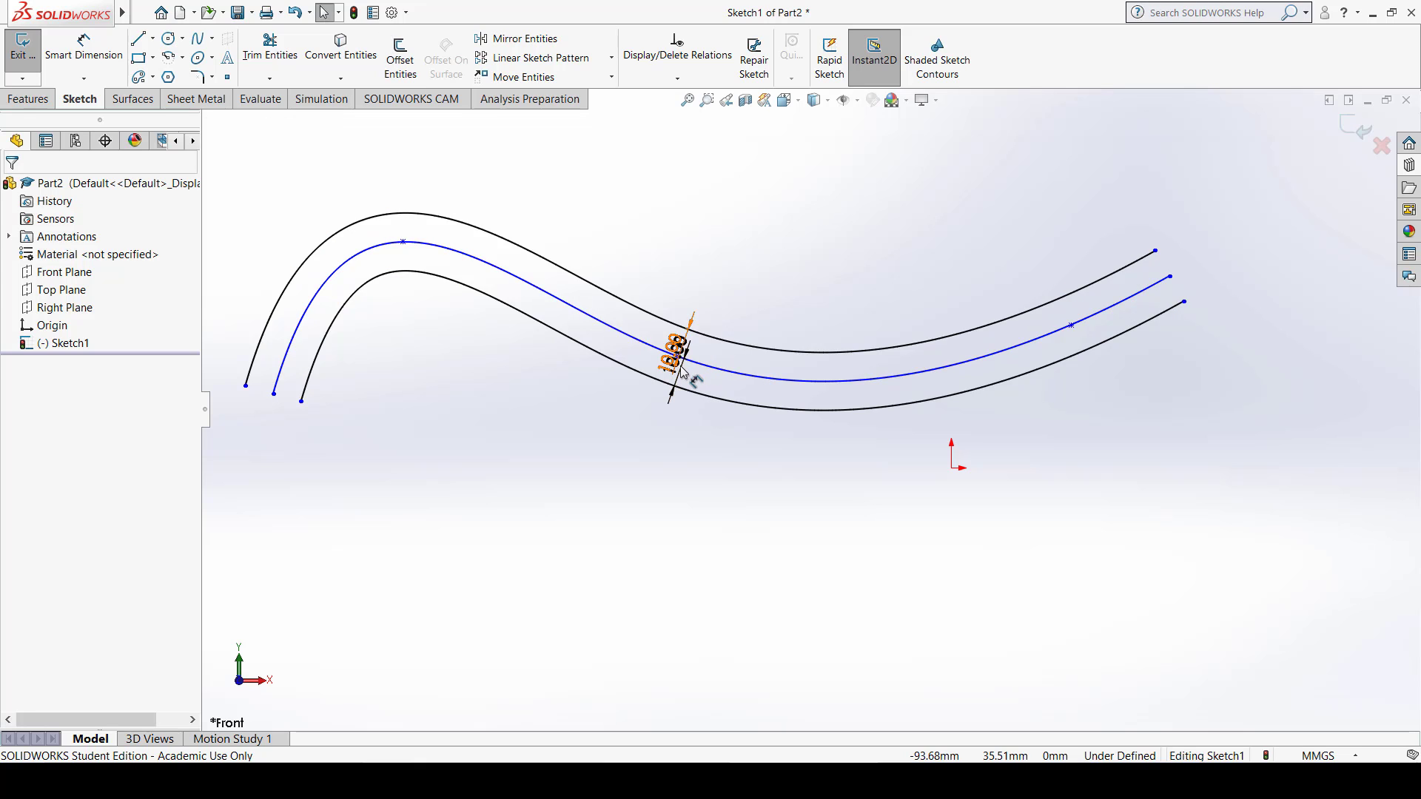
Step: Separate the two overlapping 10 mm offset dimensions, moving one toward the spline's trough and the other above the curves
drag(675, 356, 772, 389)
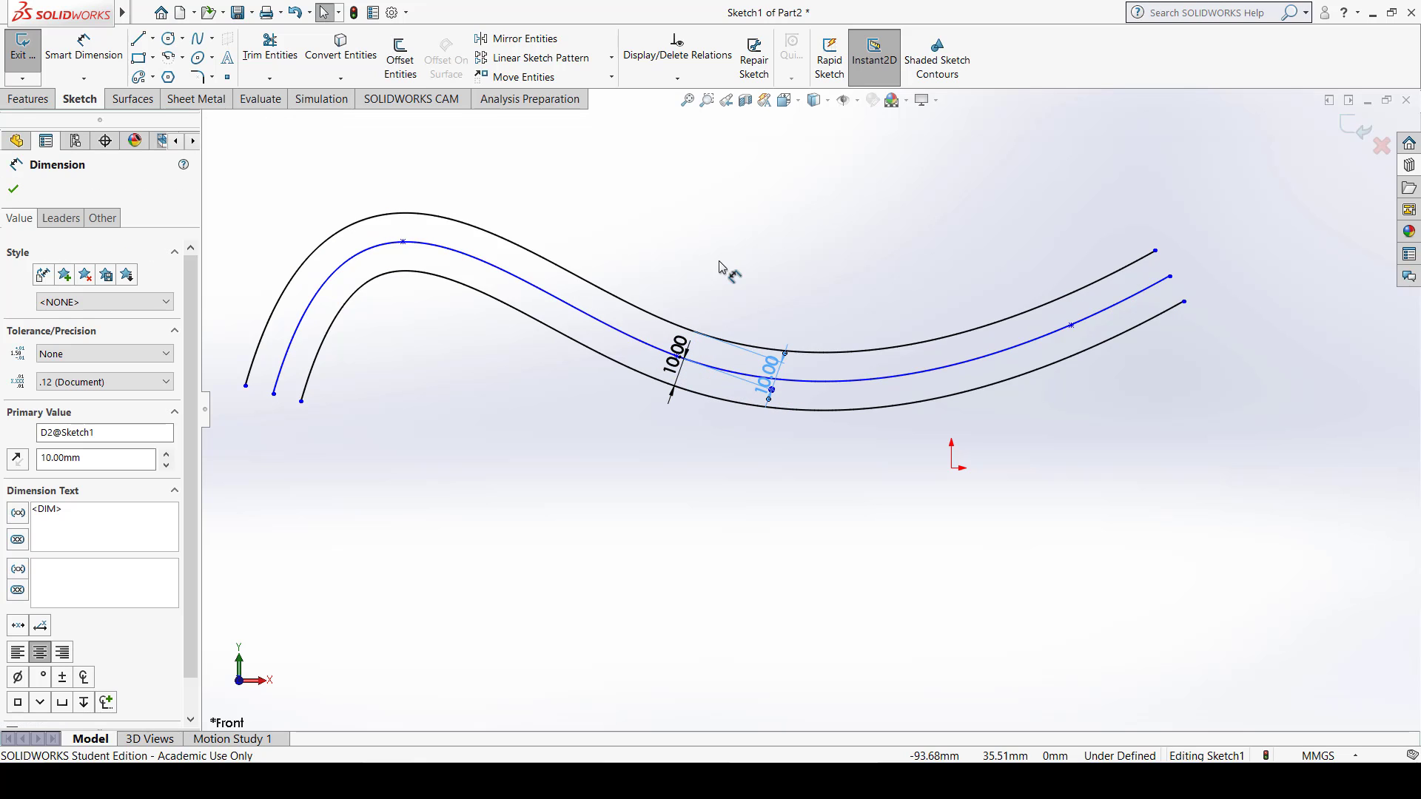
click(501, 189)
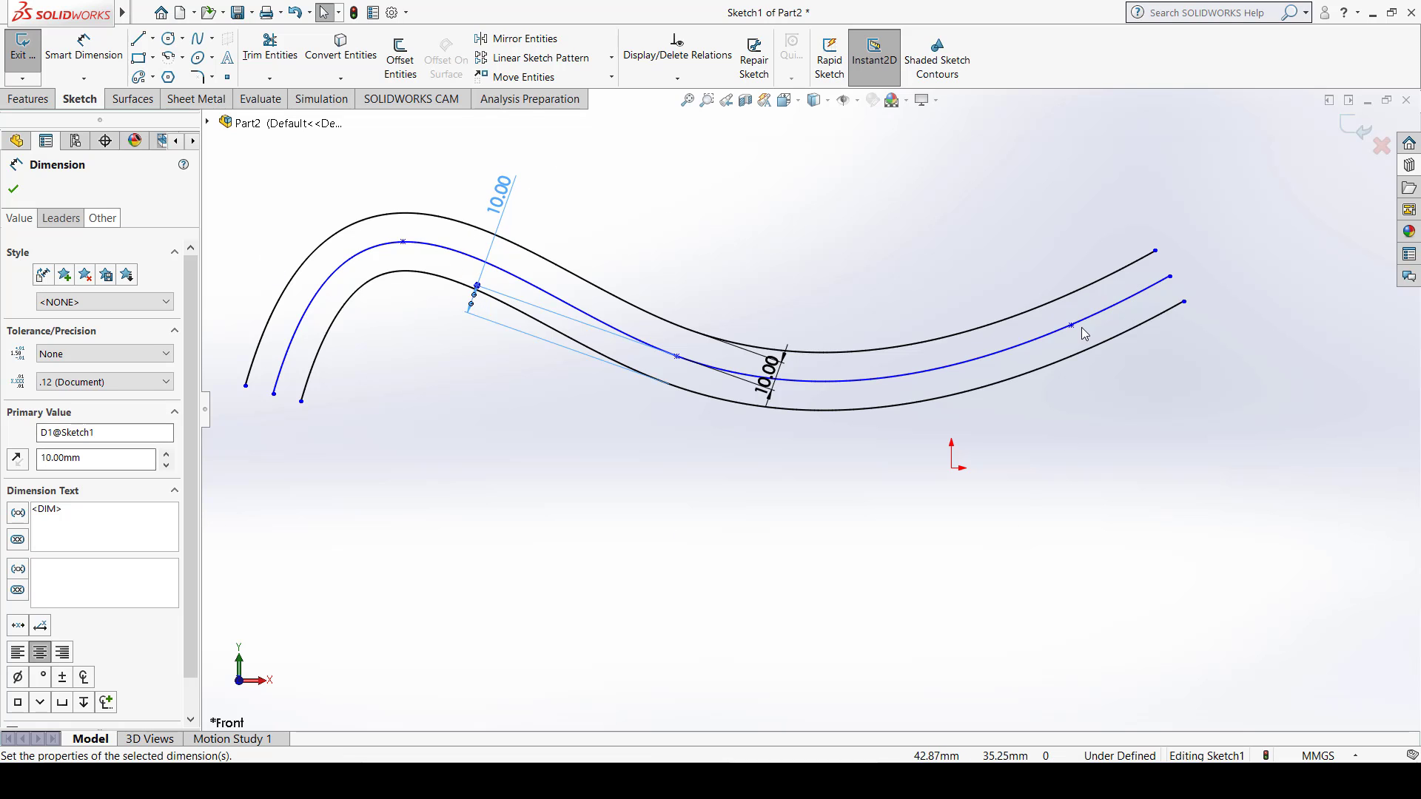
click(14, 186)
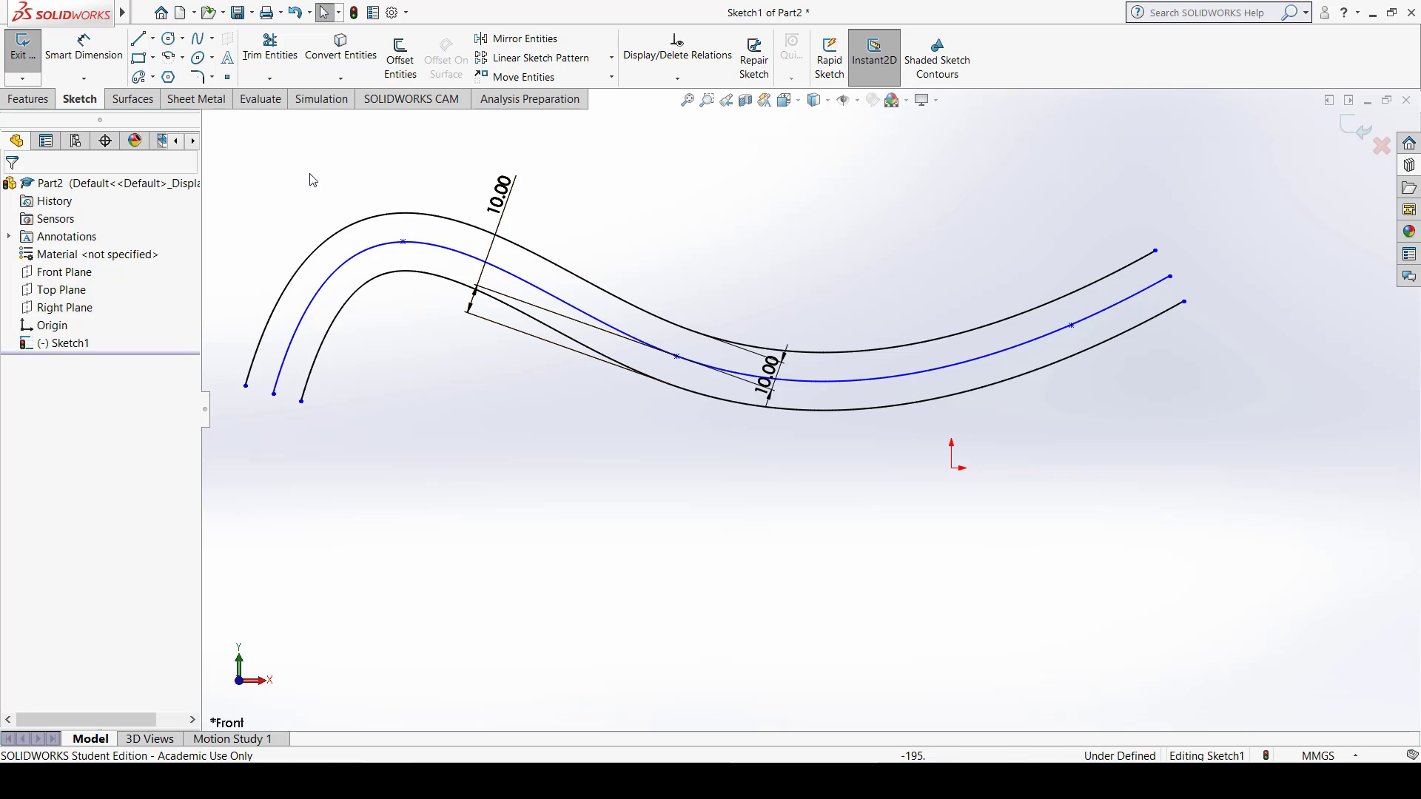
Step: Sketch a circle with a radius of about 21.7 mm below the spline and offset it 10 mm outward with a dimension
click(169, 39)
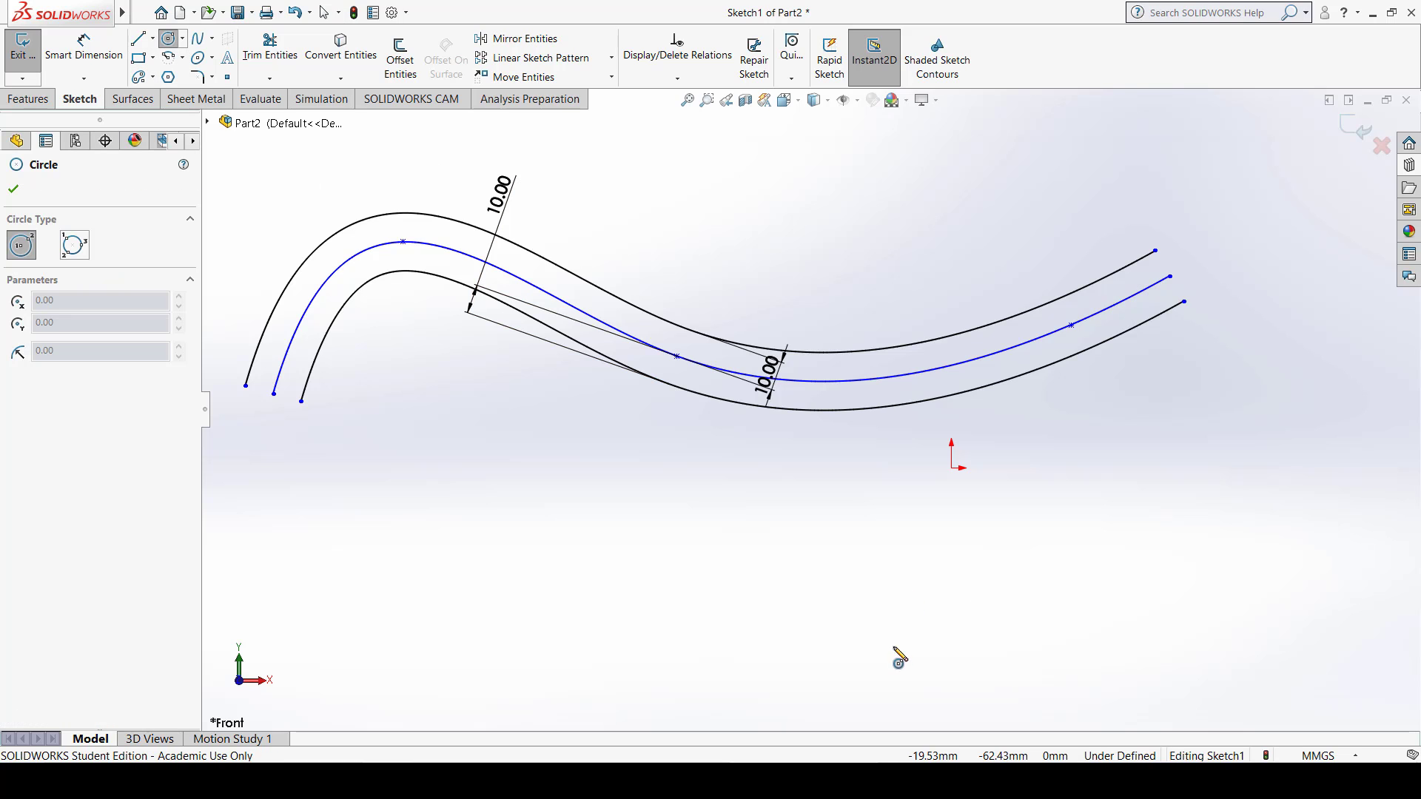
drag(621, 552, 634, 493)
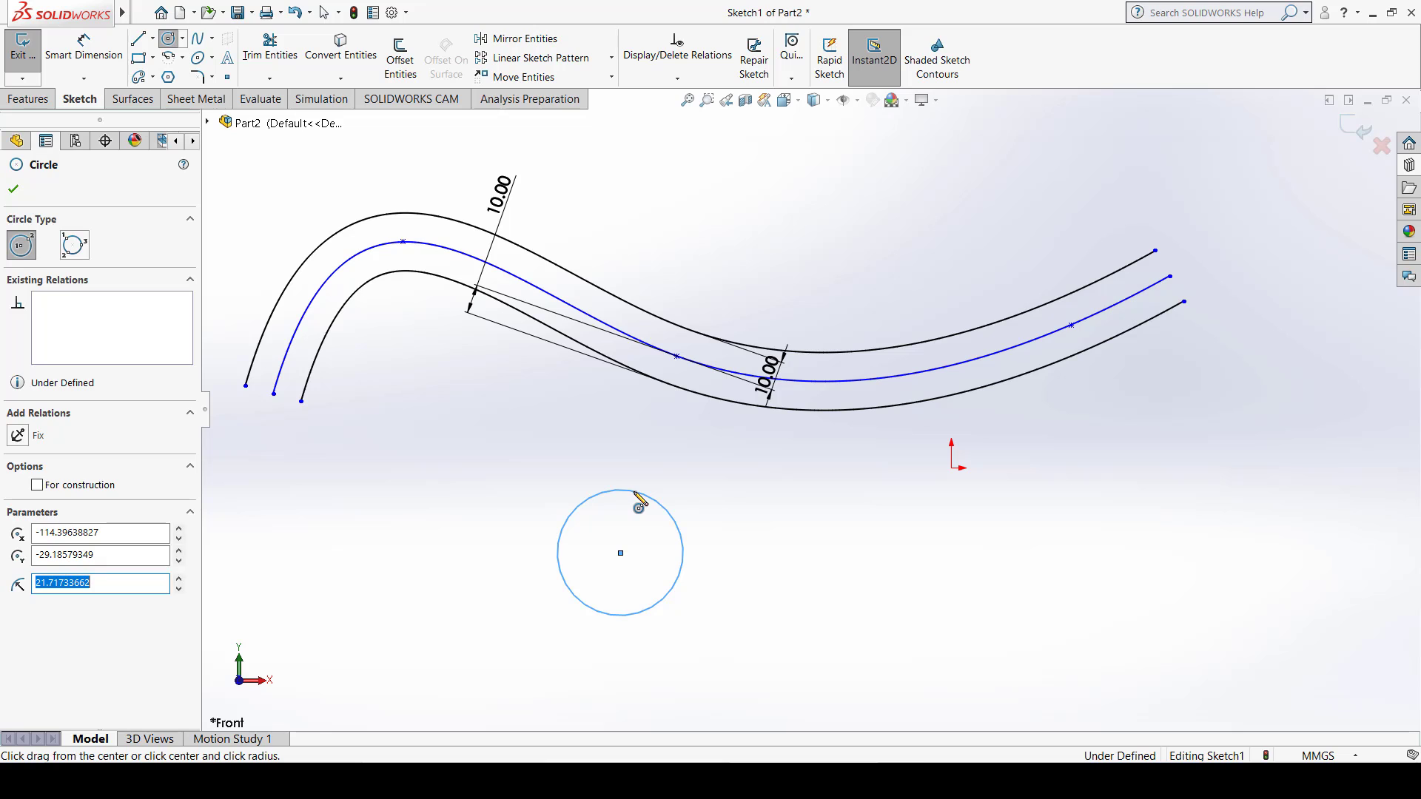
key(Escape)
click(406, 58)
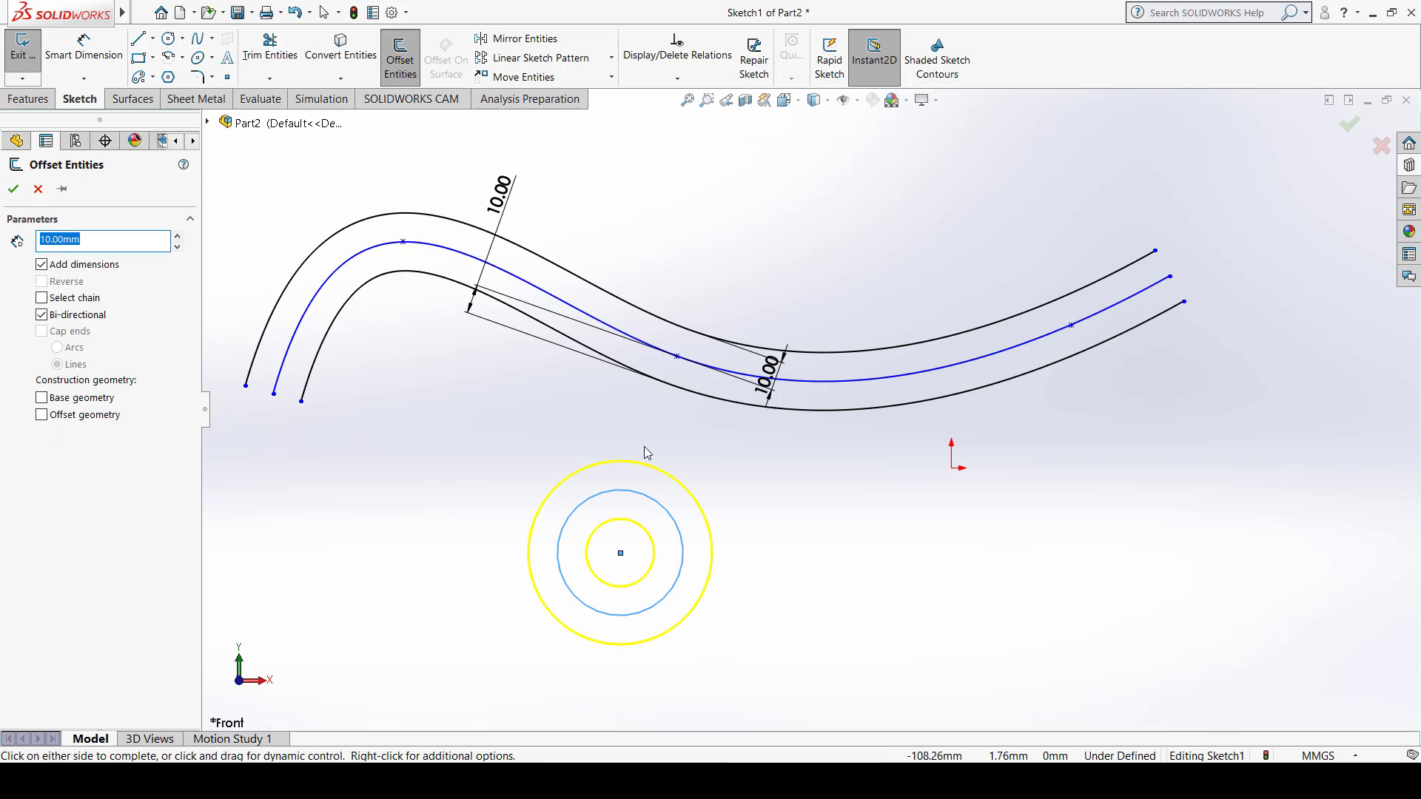
click(43, 316)
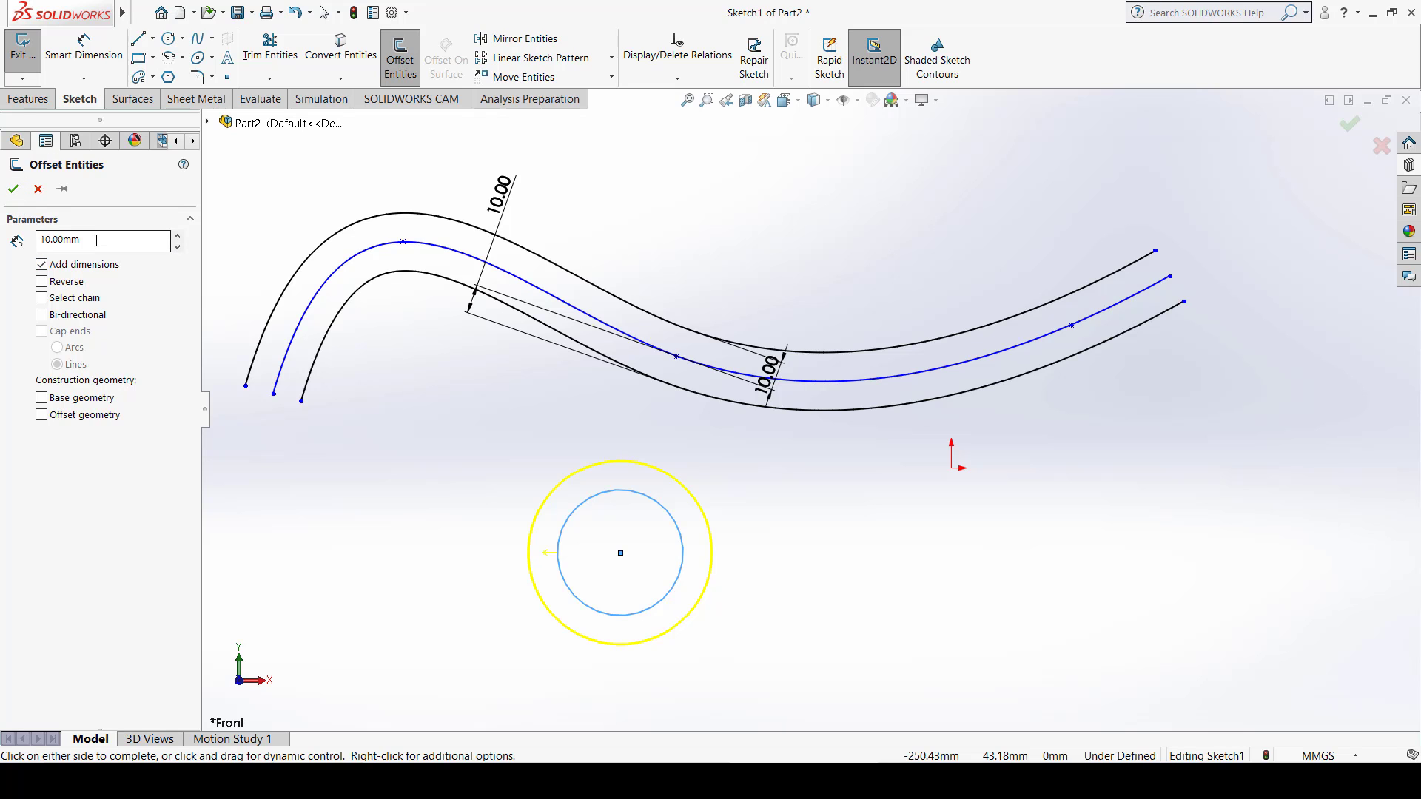
click(13, 189)
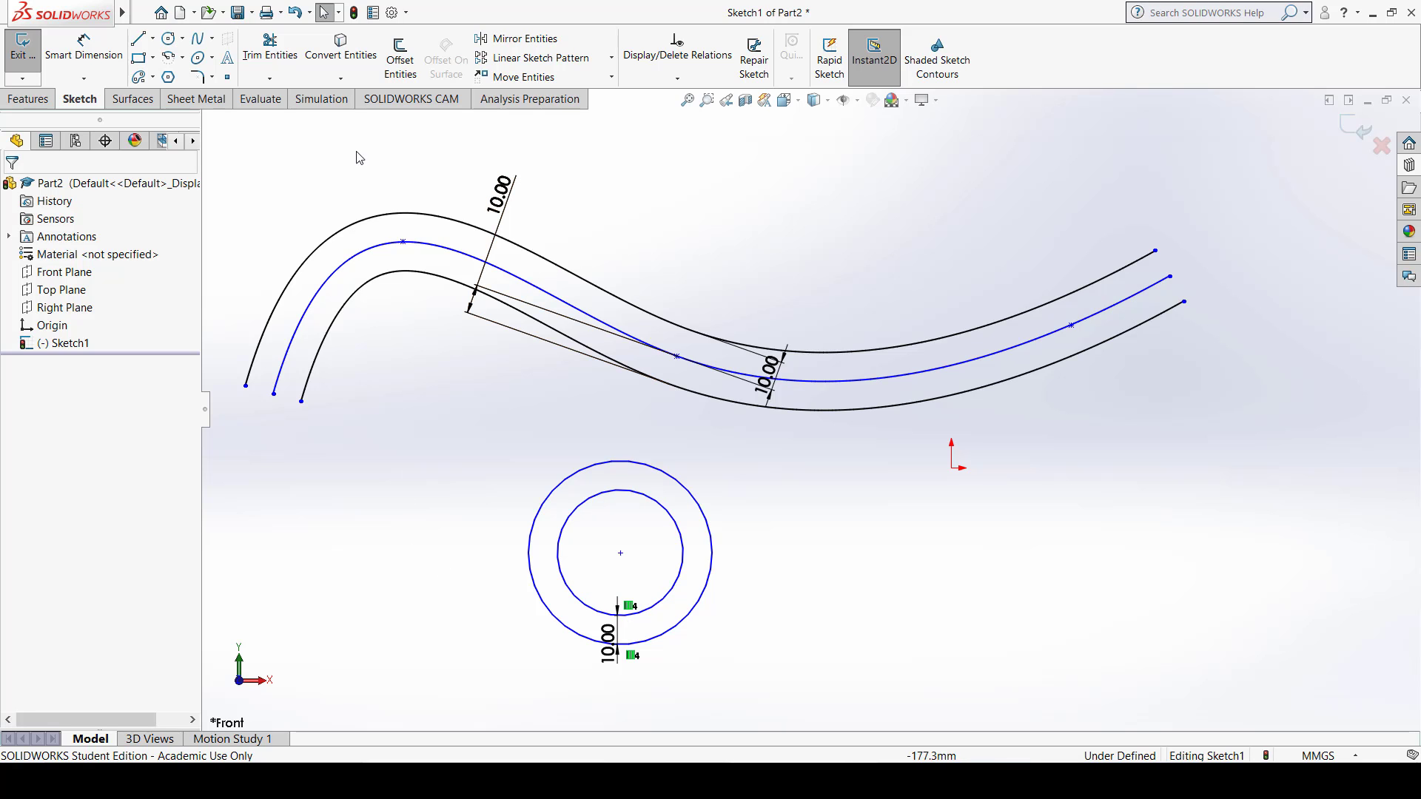
Step: Sketch a corner rectangle about 44.5 by 20.2 mm beside the circles and offset it 10 mm outward without adding dimensions
click(139, 57)
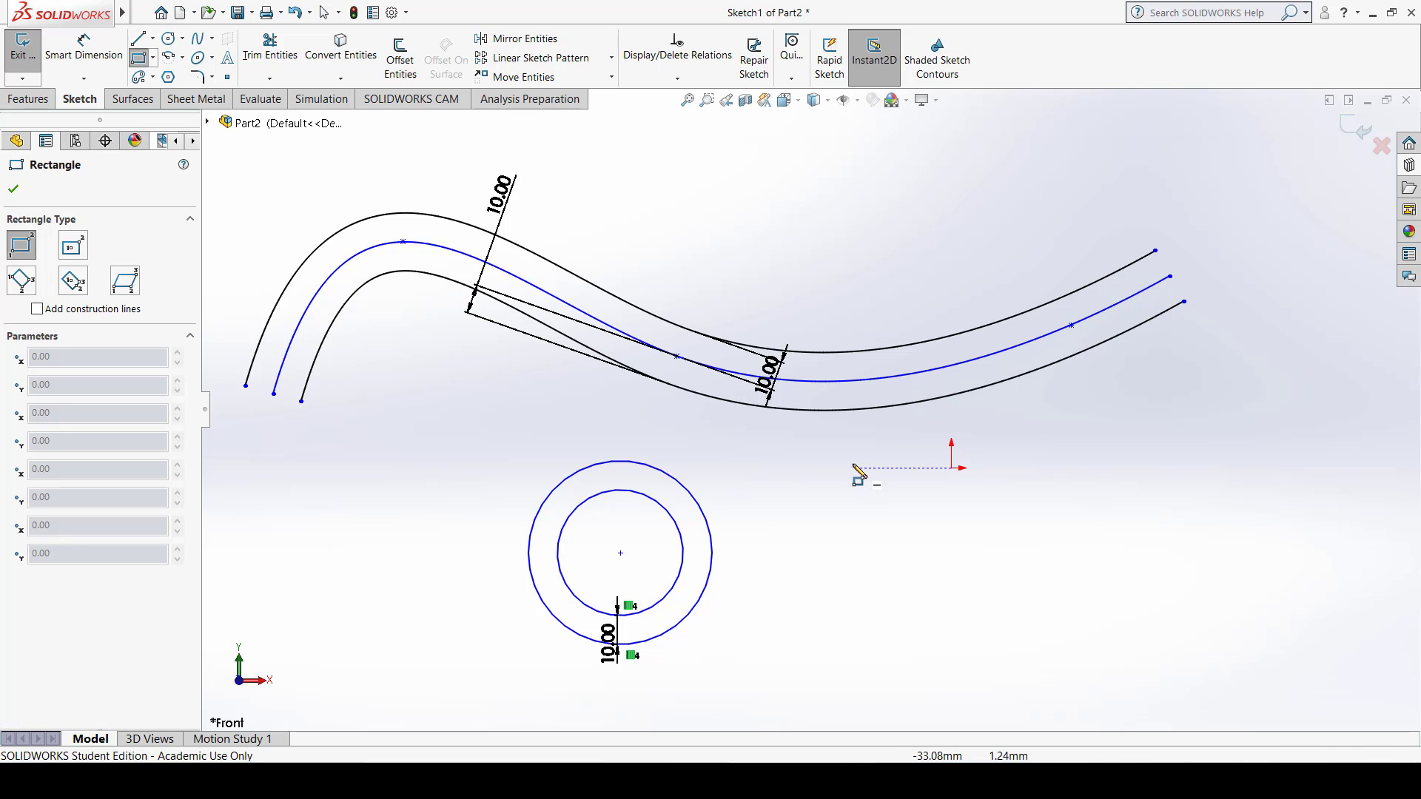
click(926, 553)
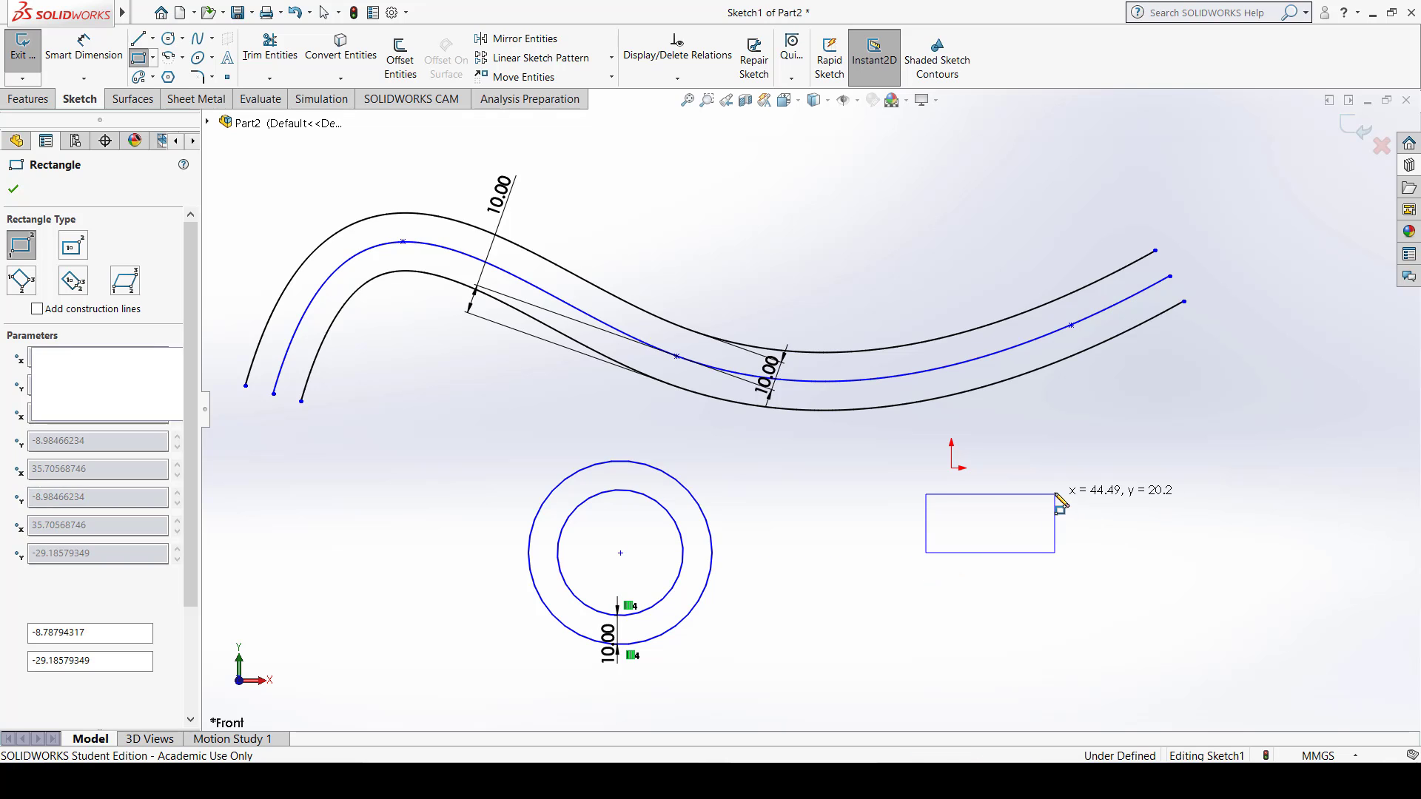
click(1055, 494)
click(400, 59)
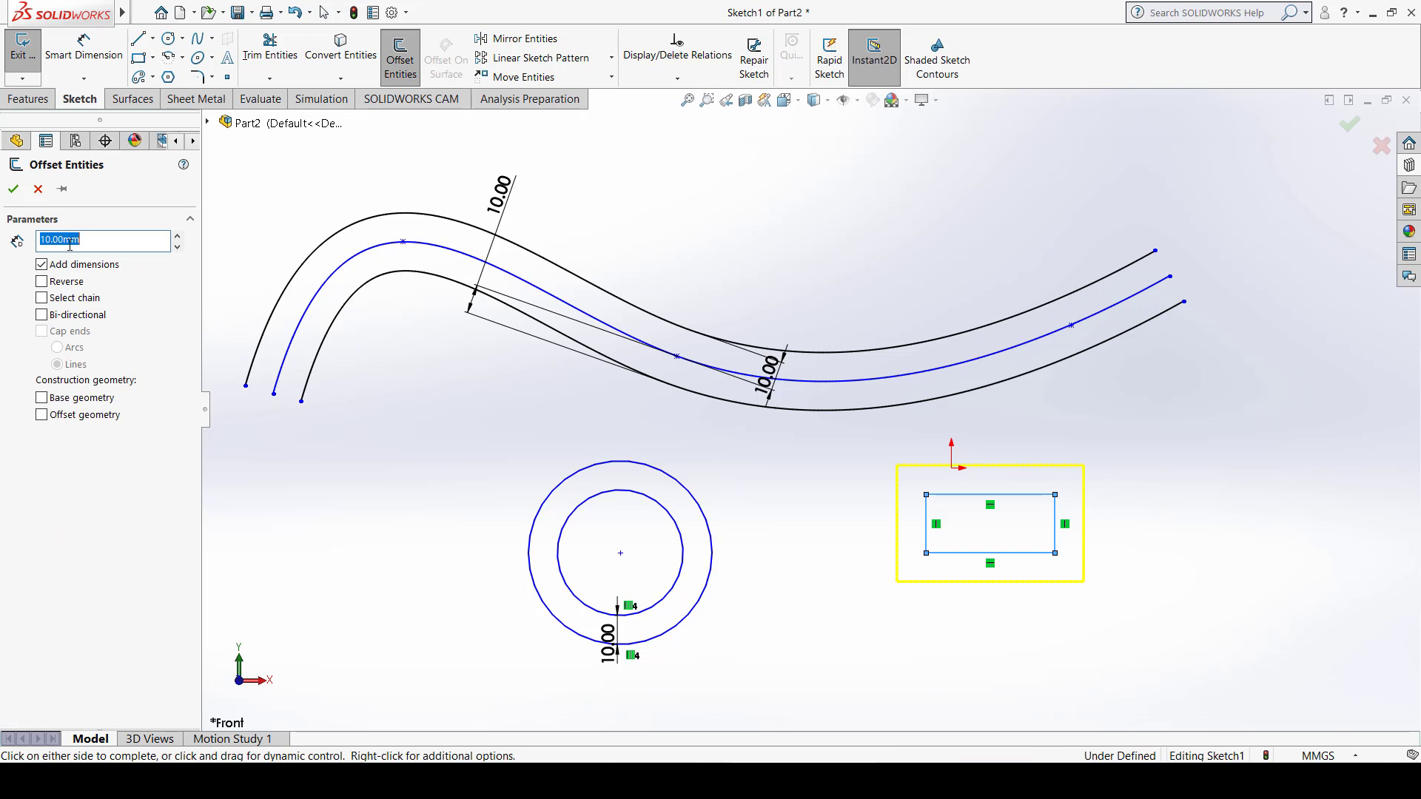
click(66, 265)
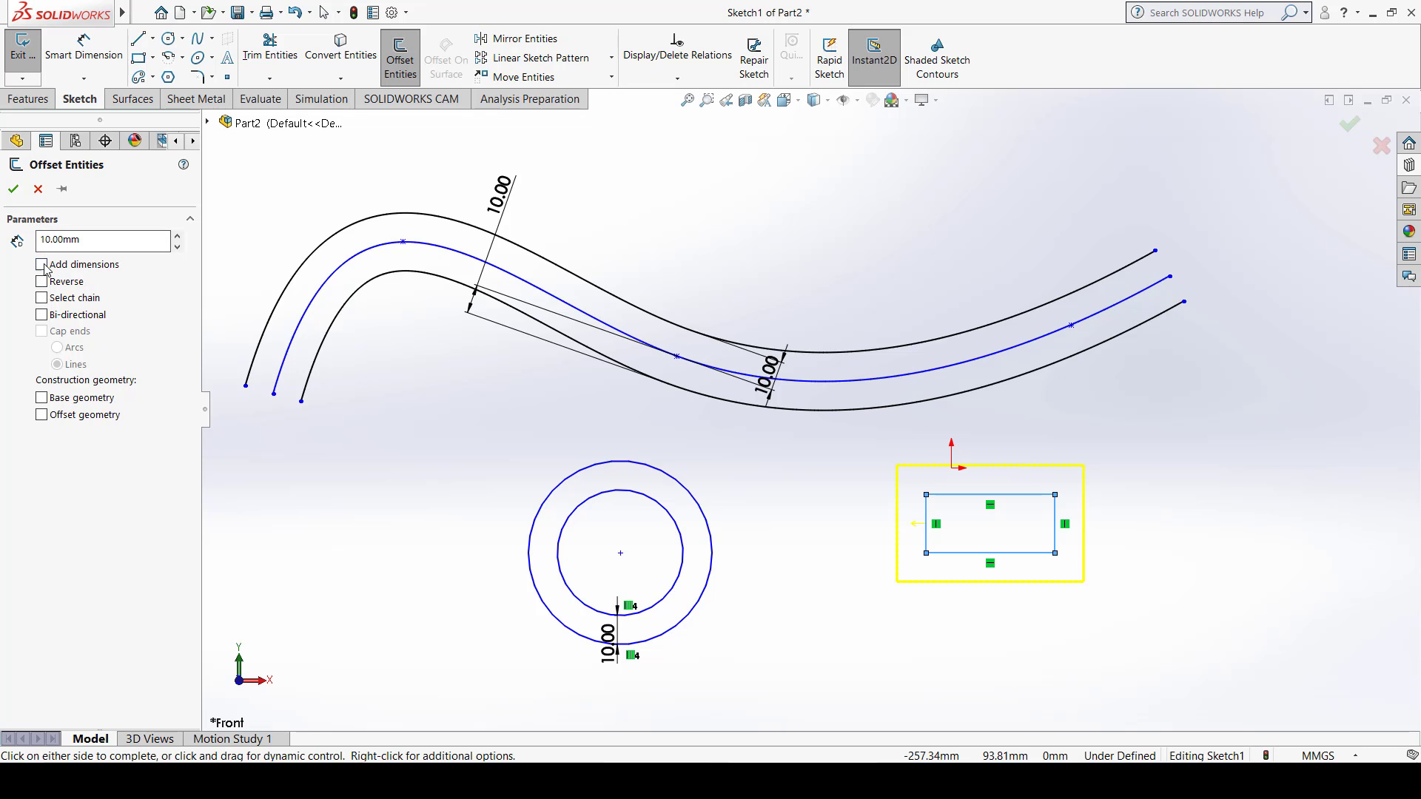
click(13, 188)
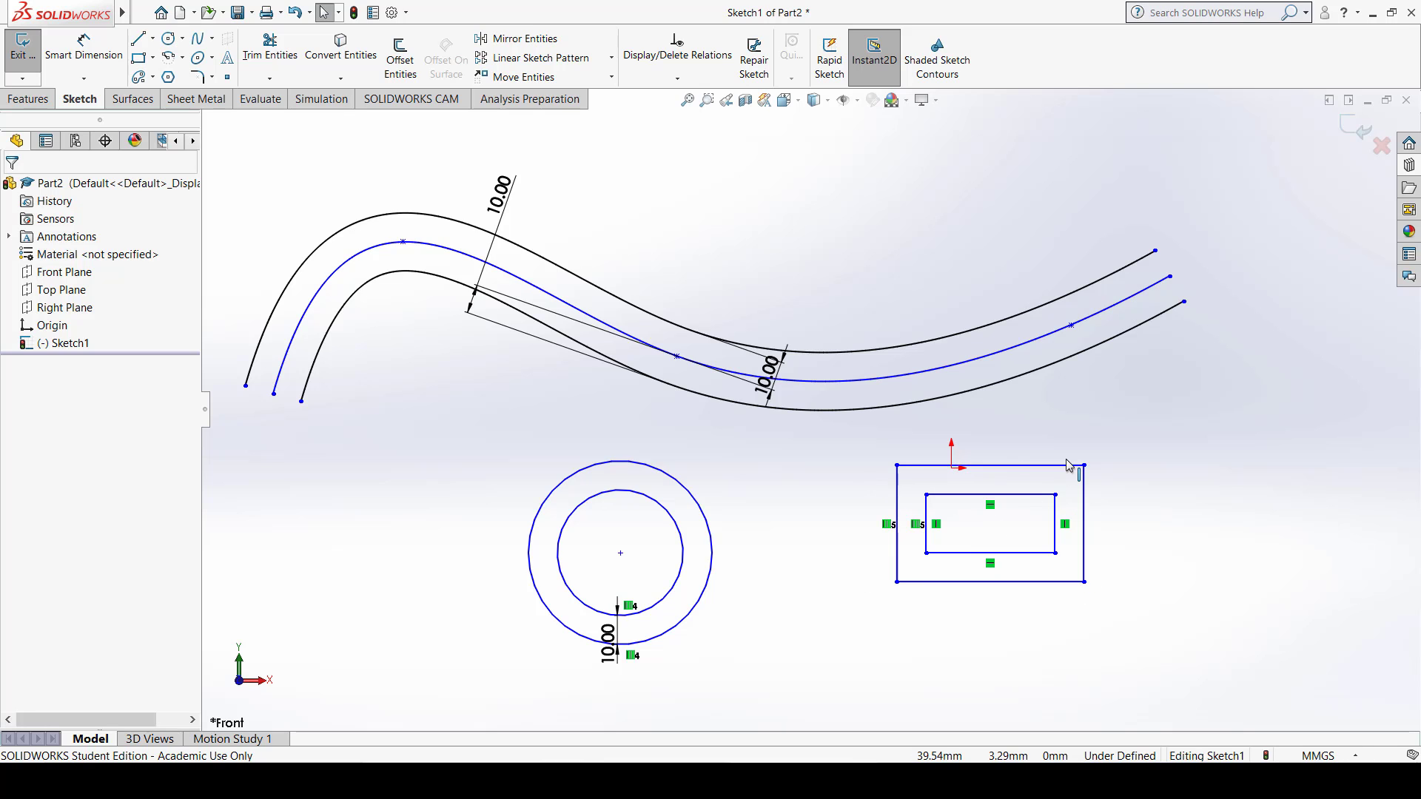
Step: Delete all the splines, circles, rectangles and dimensions to leave the sketch empty
scroll(766, 388, down, 2)
scroll(755, 382, up, 4)
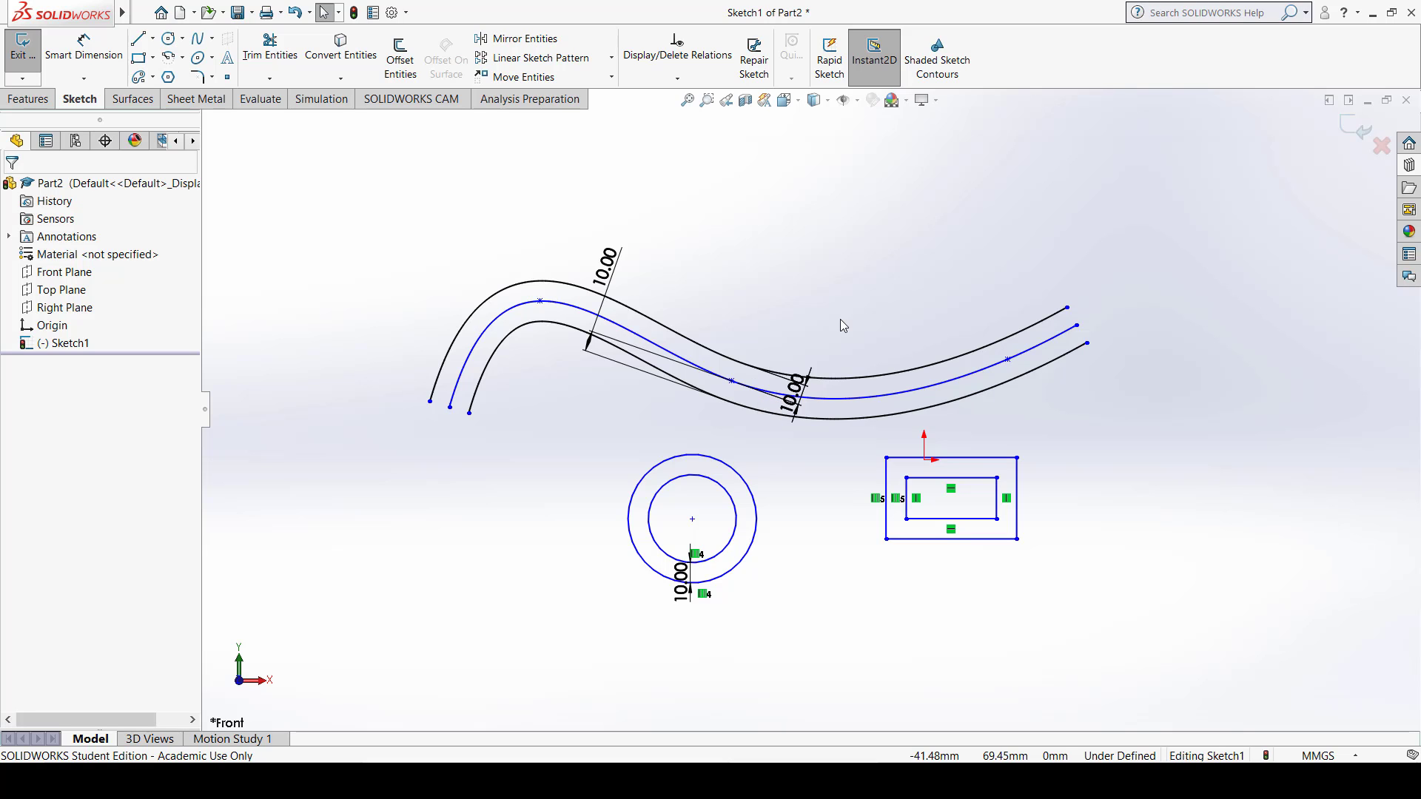
mouse_move(841, 326)
ctrl+middle_down()
mouse_move(730, 336)
mouse_move(780, 323)
ctrl+middle_up()
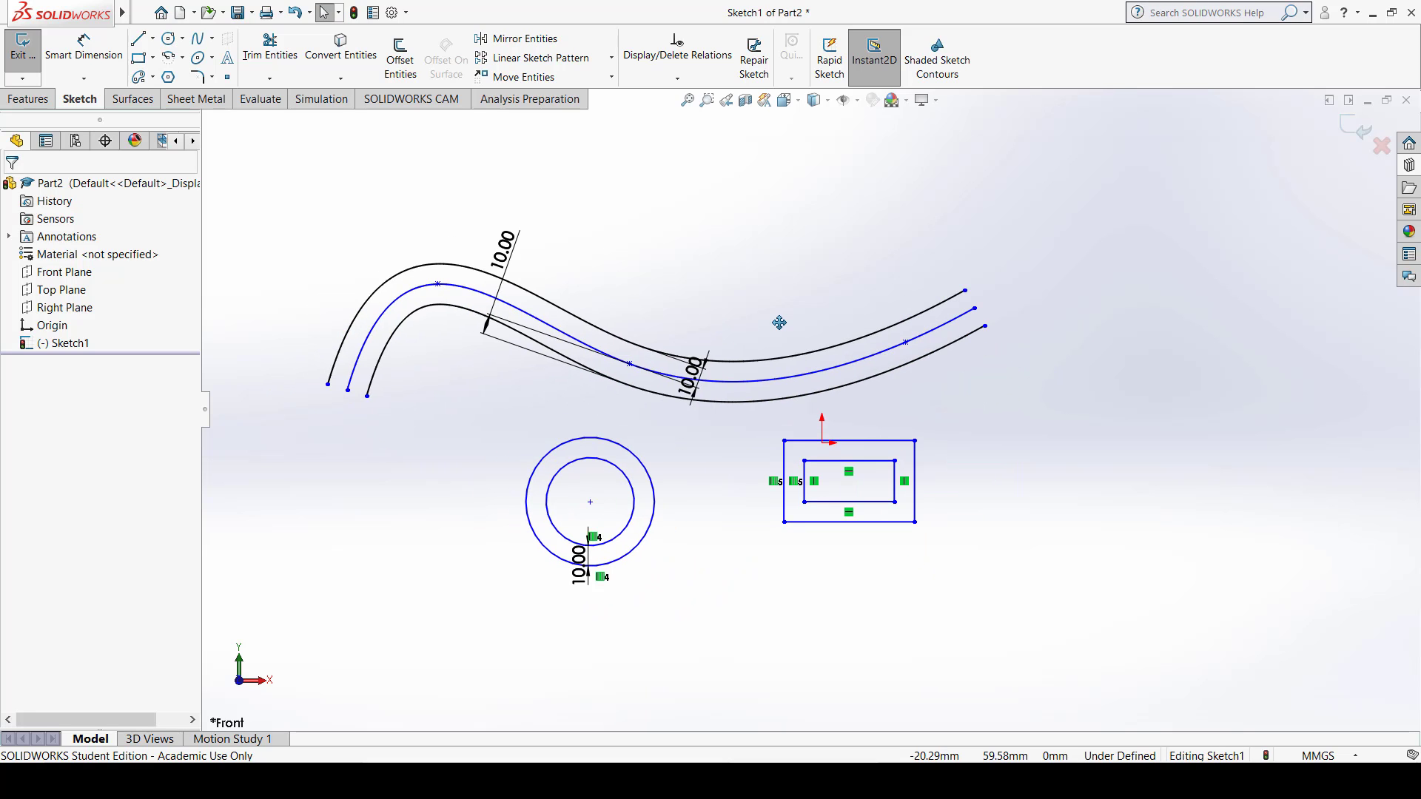
mouse_move(1145, 203)
mouse_down()
mouse_move(1045, 342)
mouse_move(374, 675)
mouse_move(317, 609)
mouse_up()
key(Delete)
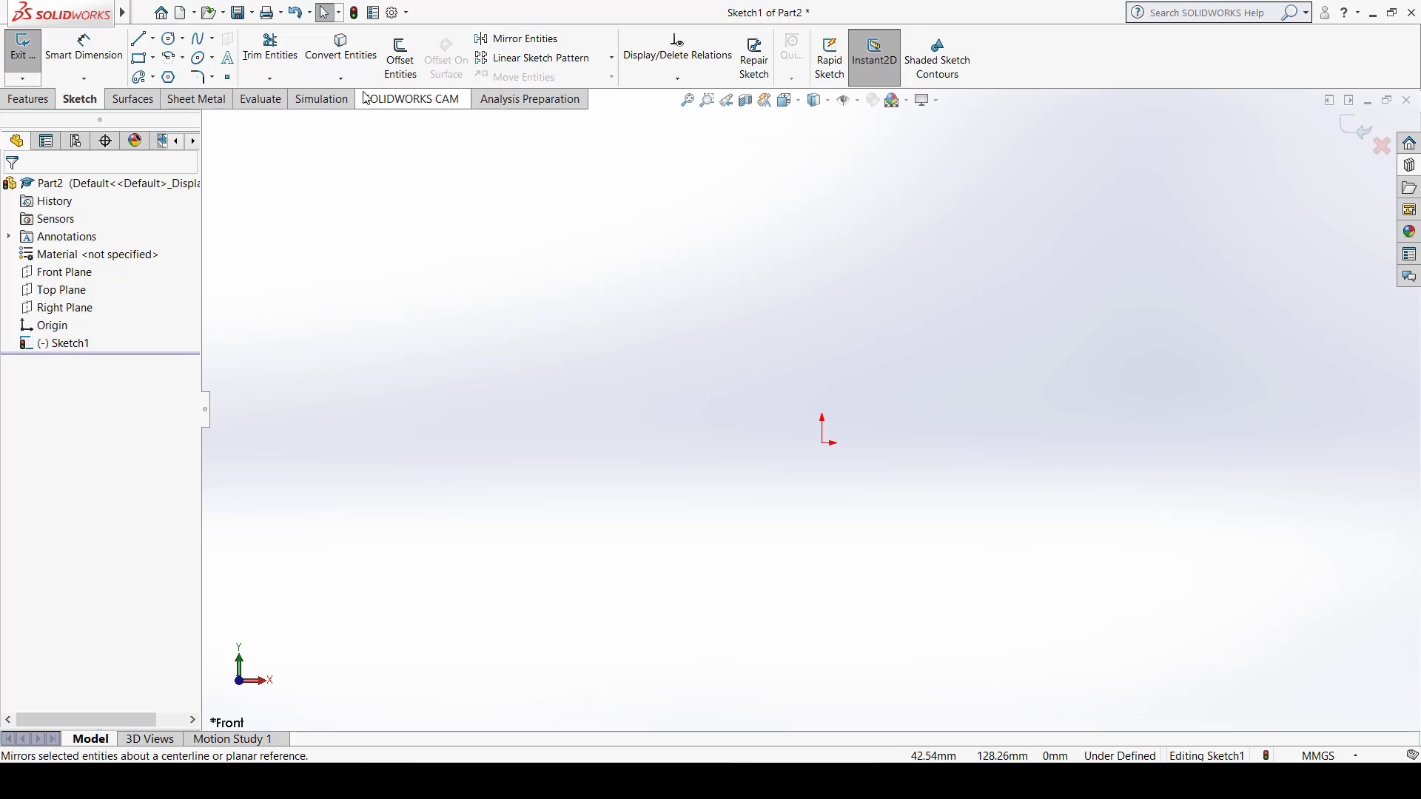
Step: Sketch a vertical centerline passing through the origin, with ends above and below it
click(153, 38)
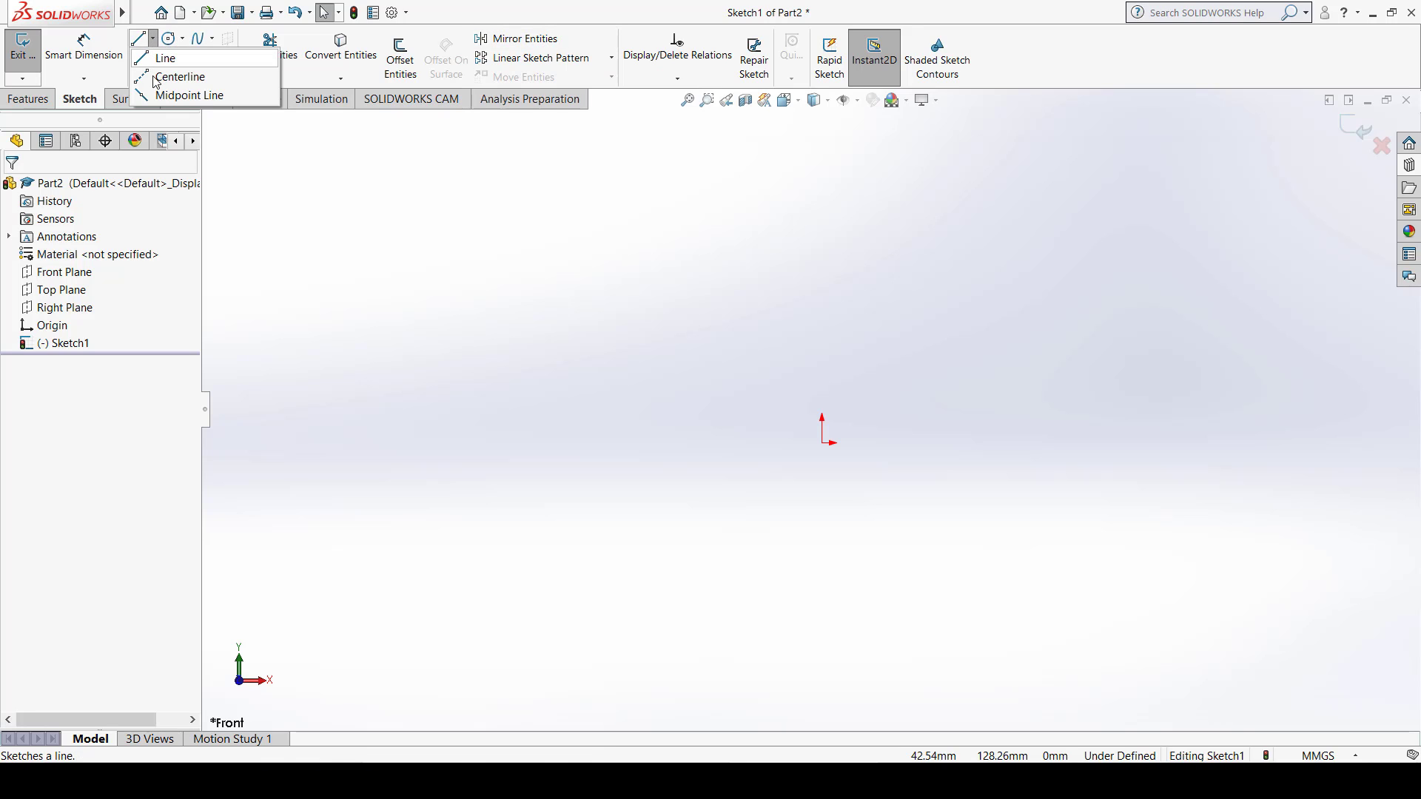
click(169, 74)
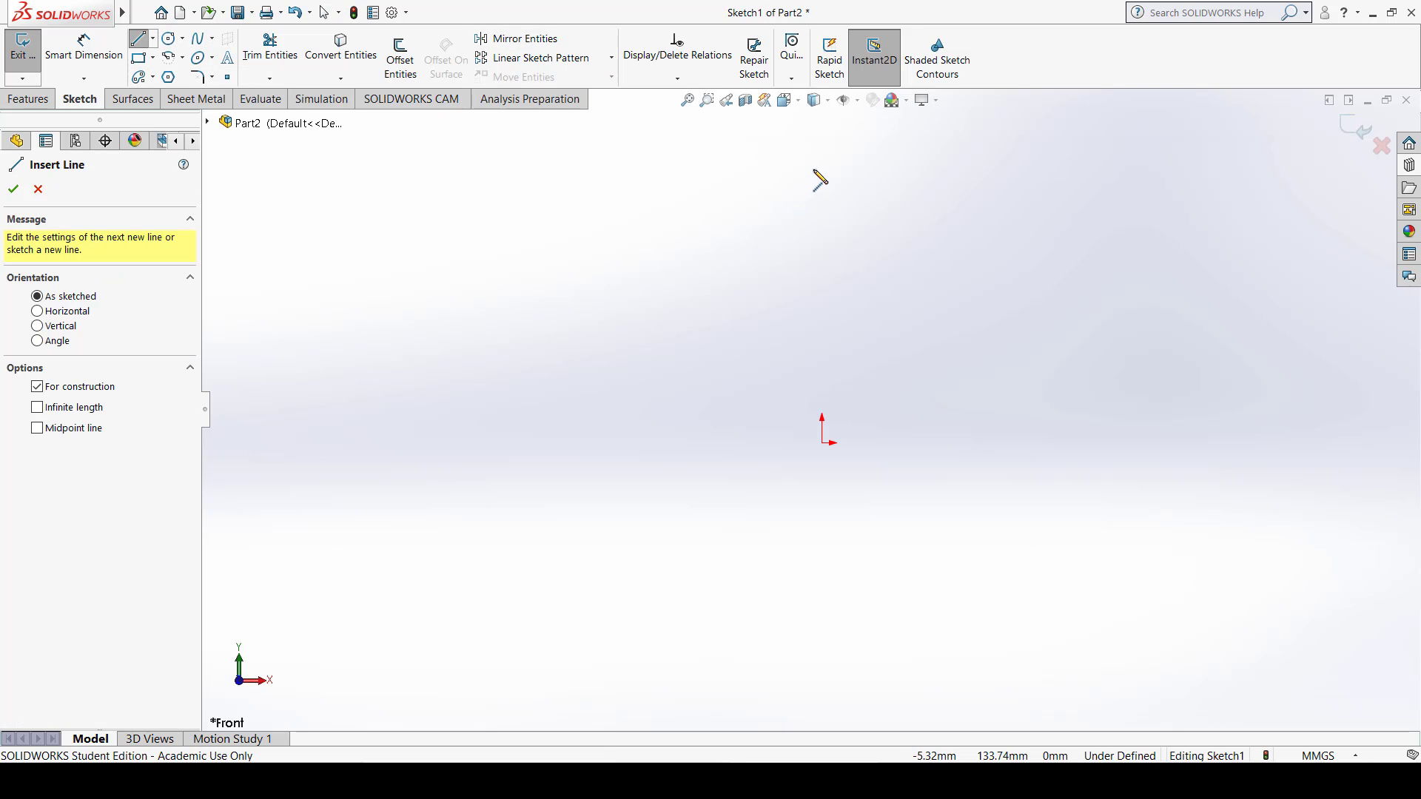
click(821, 159)
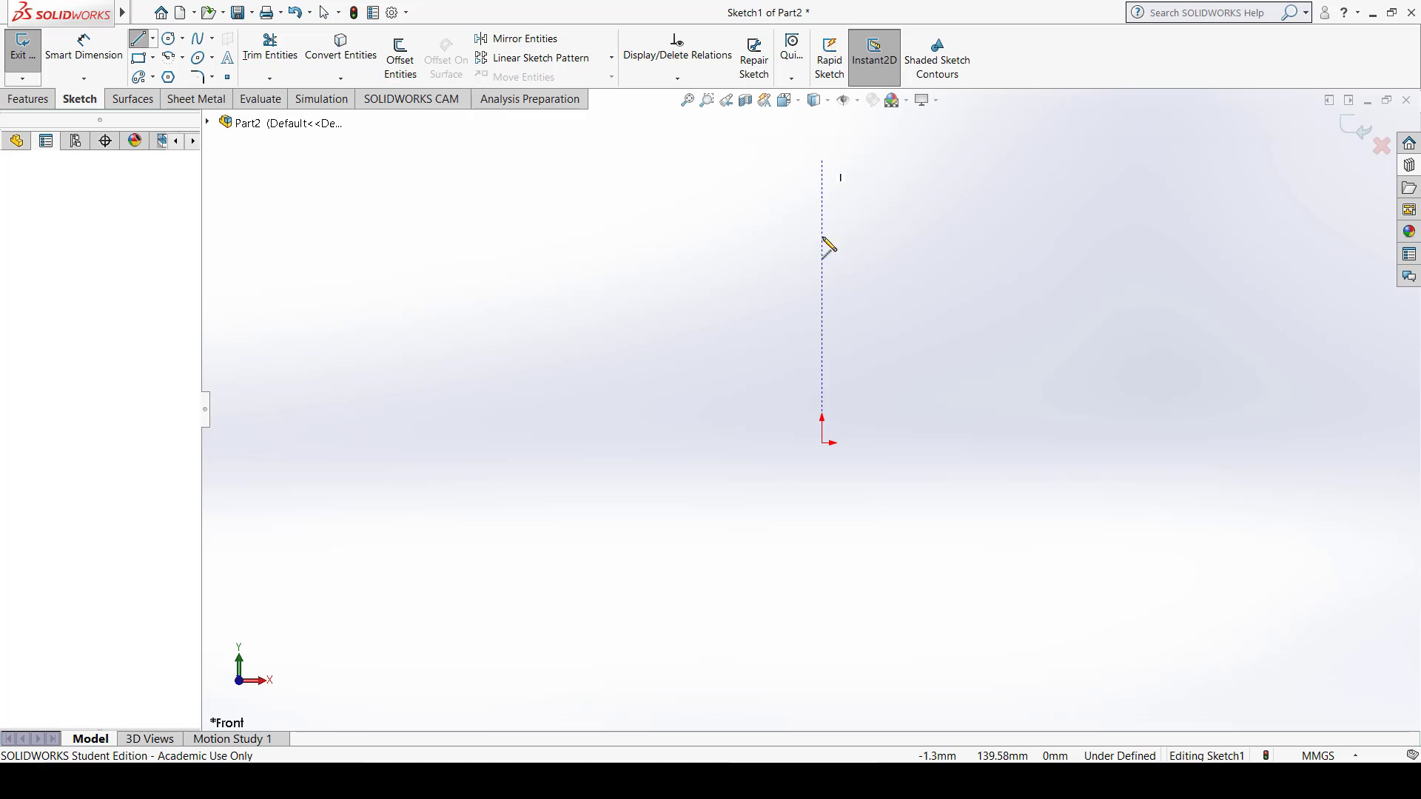
click(821, 637)
key(Escape)
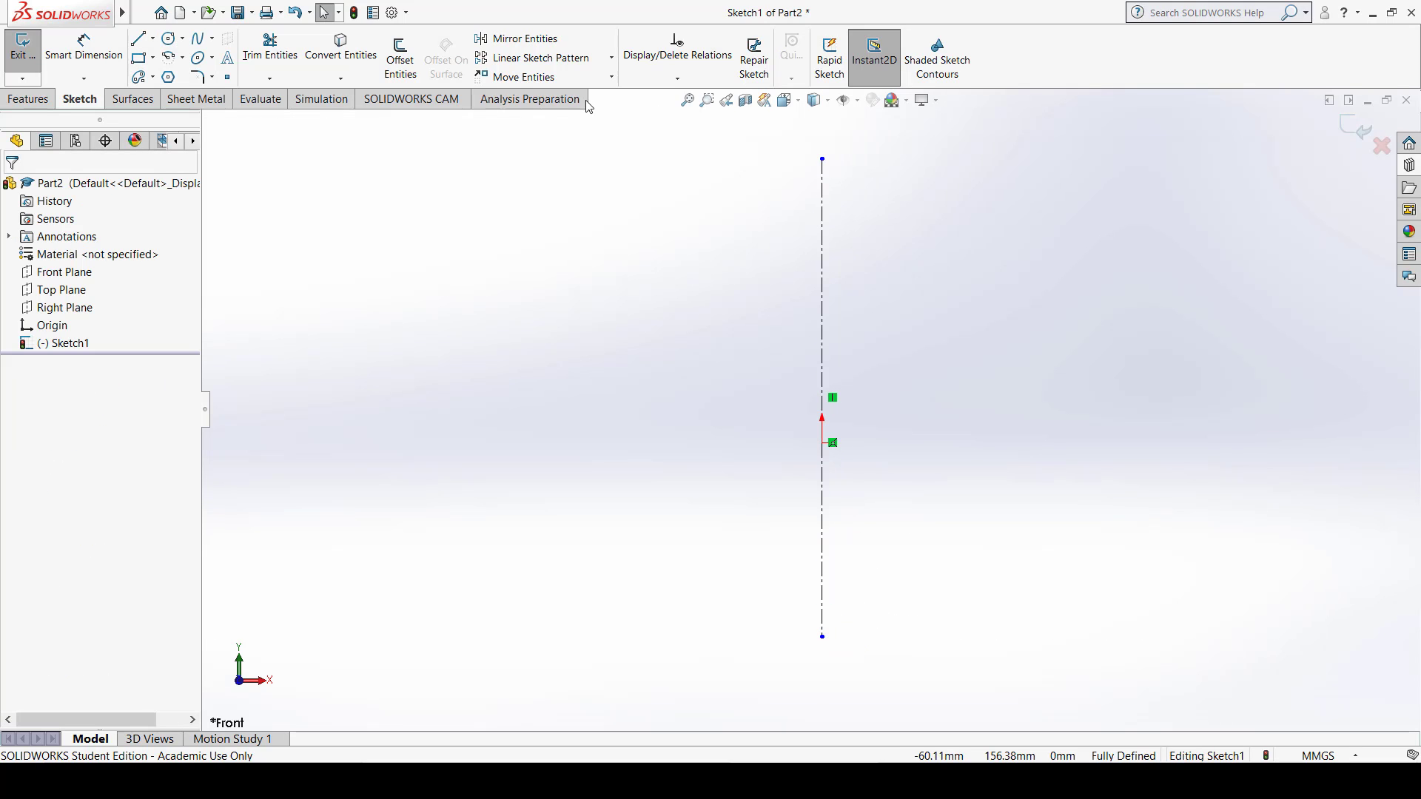
Step: Sketch an open zigzag chain of connected lines to the left of the centerline, ending slightly below the centerline's lower end
click(138, 39)
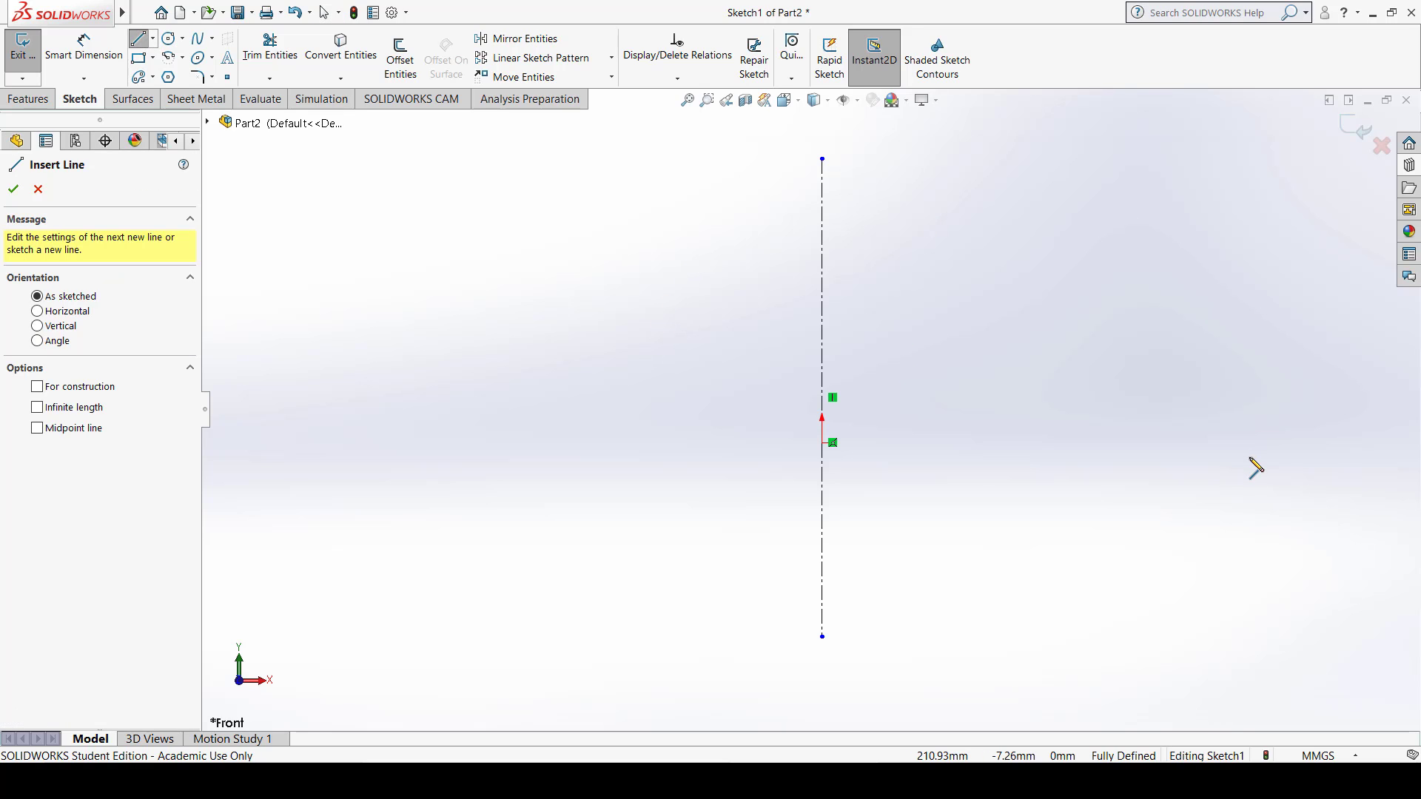
click(726, 246)
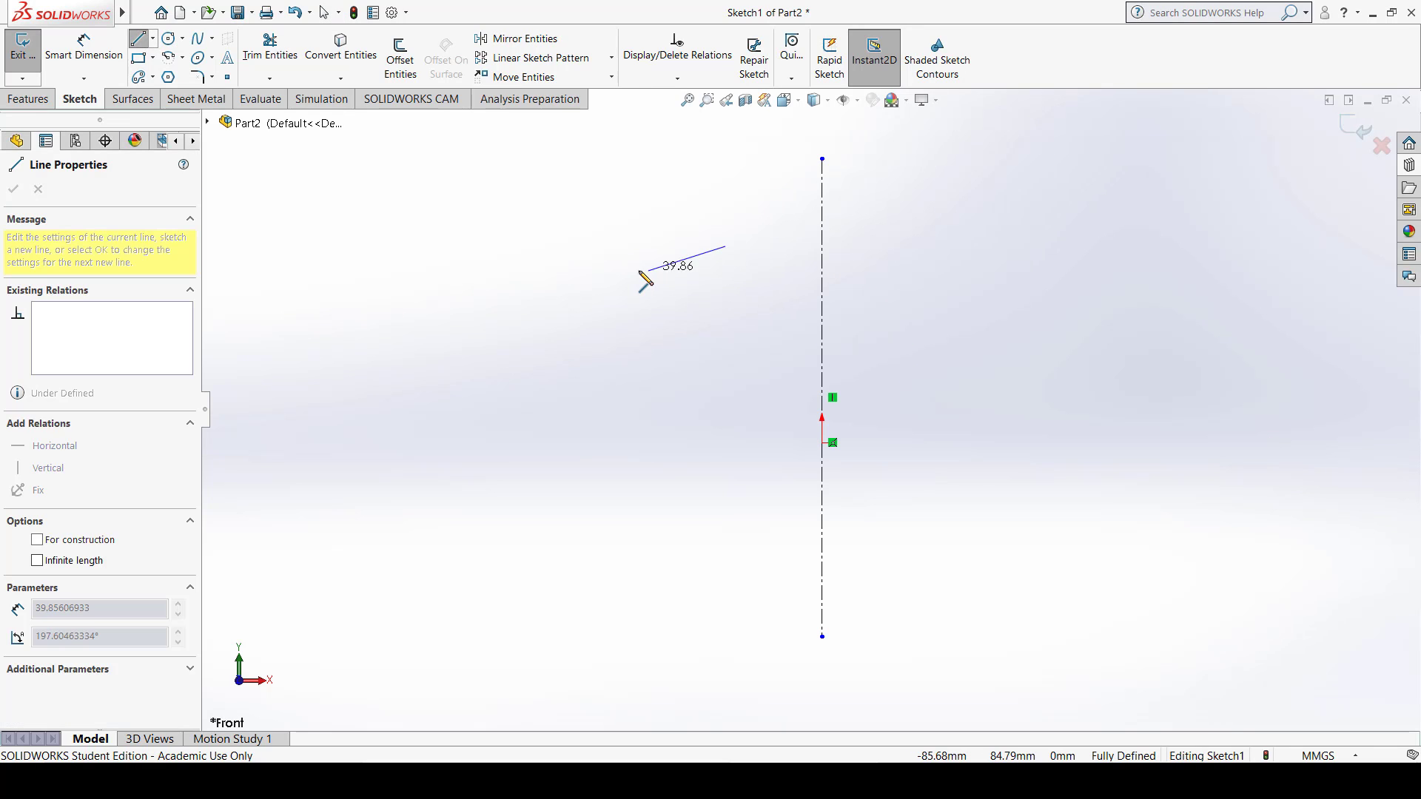
click(638, 270)
click(634, 347)
click(484, 348)
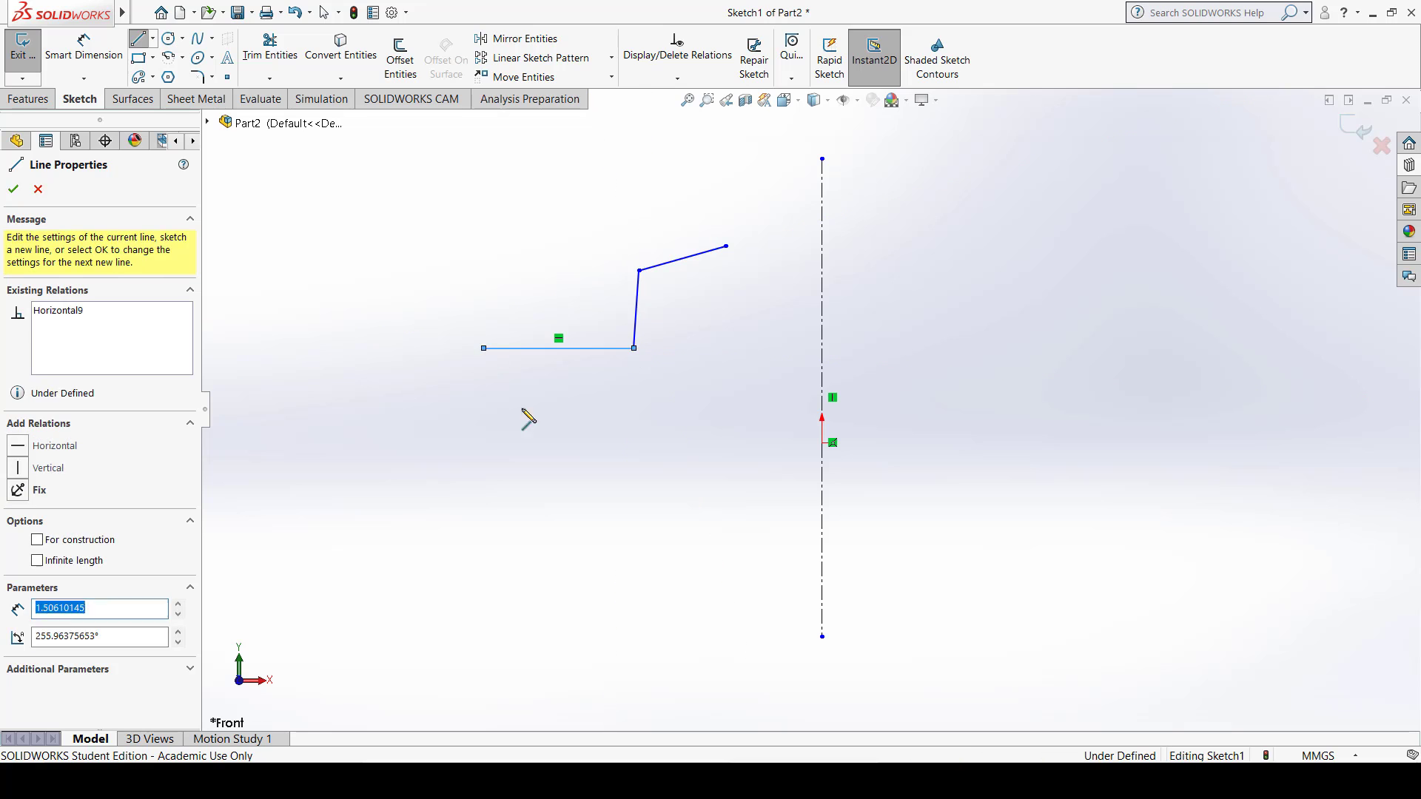
click(602, 527)
click(682, 436)
click(755, 501)
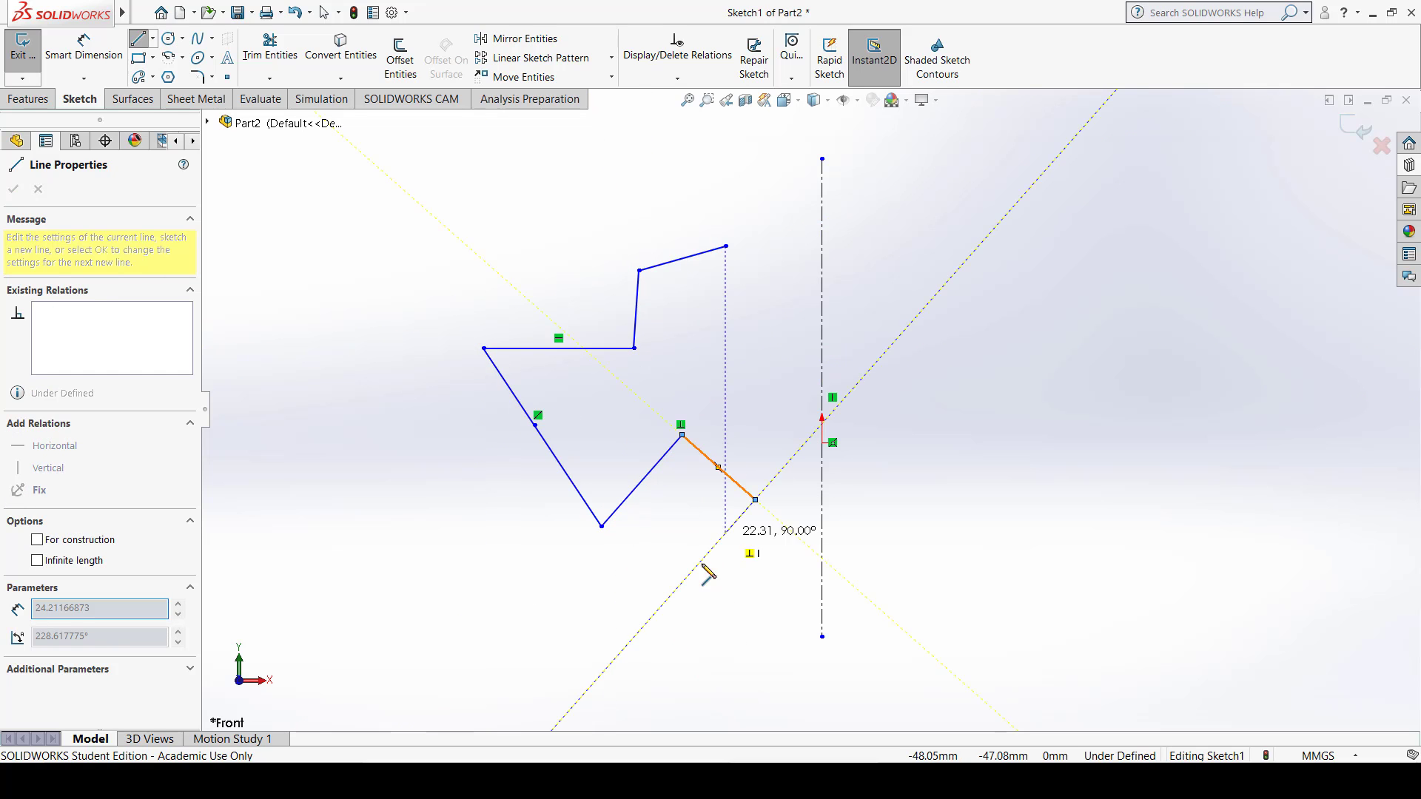
click(676, 602)
double_click(726, 665)
key(Escape)
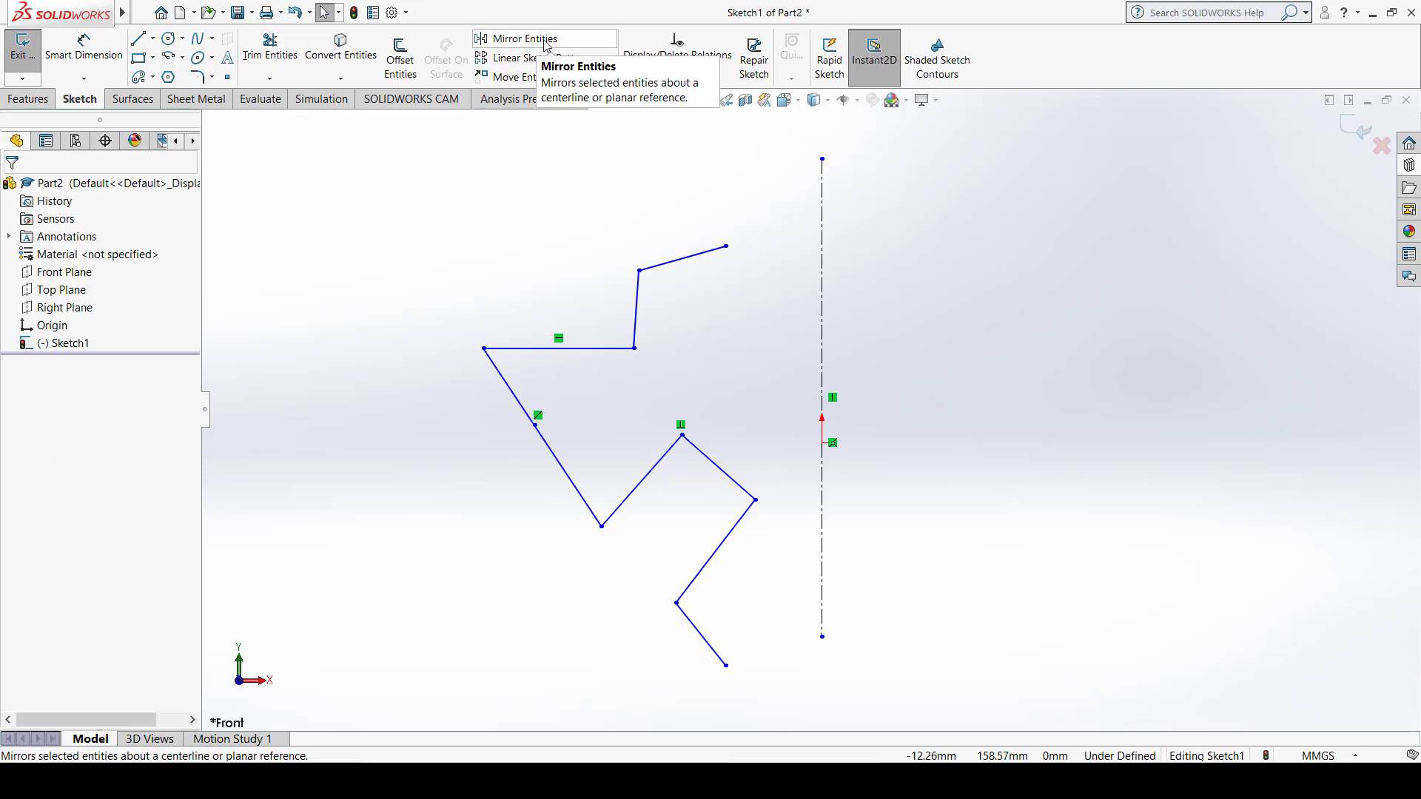
Step: Extend the centerline's lower endpoint down to about Y -124.9 mm, past the end of the zigzag chain
drag(784, 201, 466, 688)
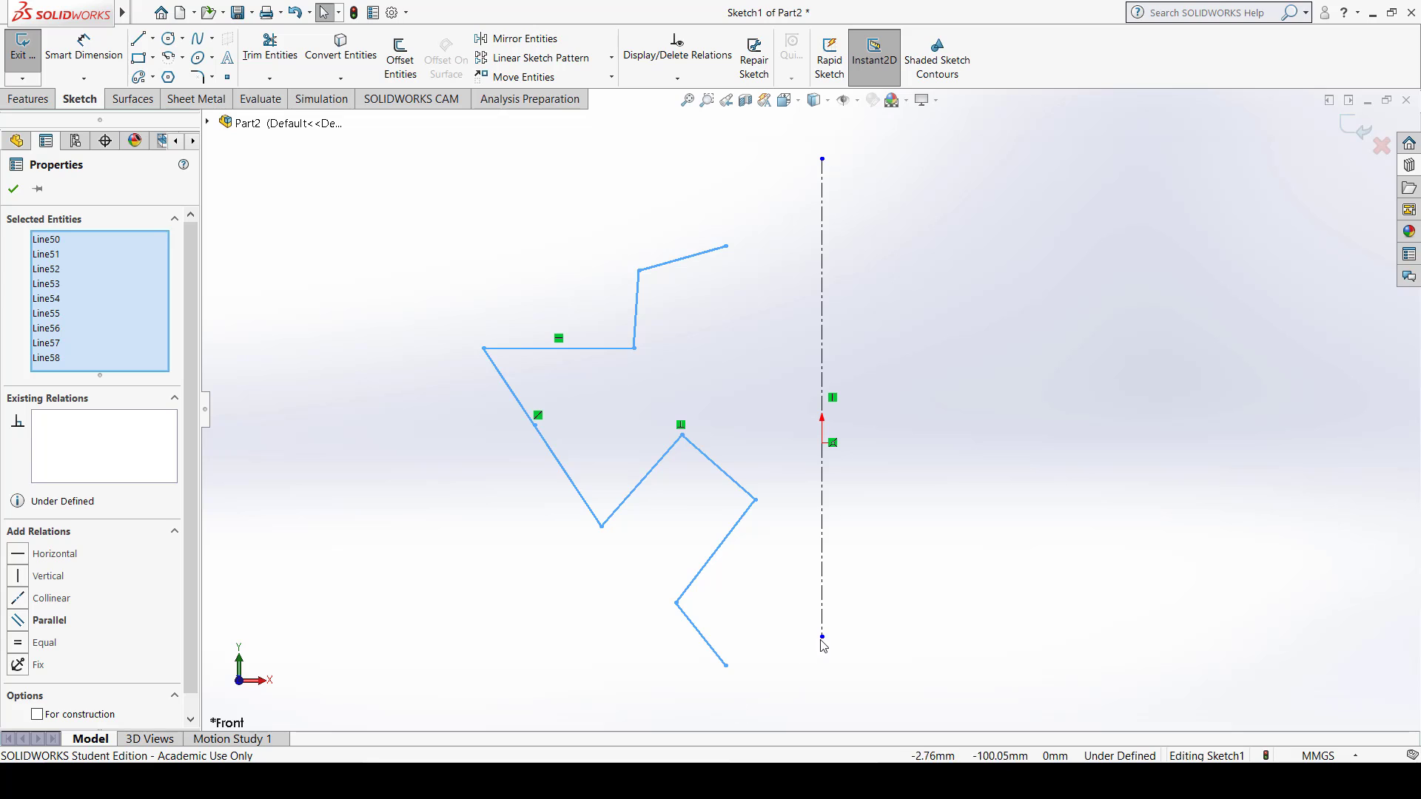
drag(822, 637, 827, 701)
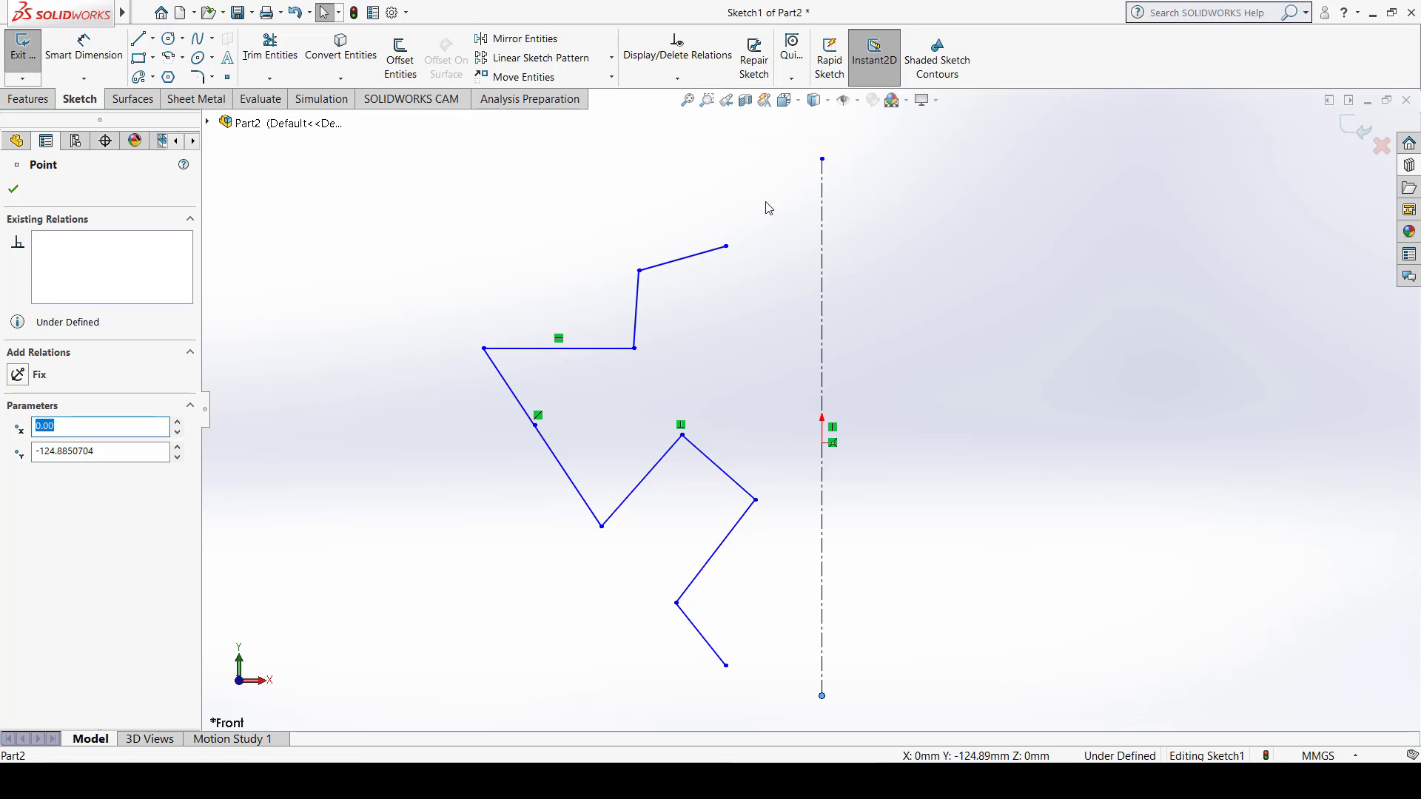
Step: Mirror the whole zigzag chain about the vertical centerline with the Copy option on
mouse_move(765, 193)
mouse_down()
mouse_move(736, 624)
mouse_move(535, 700)
mouse_move(444, 696)
mouse_up()
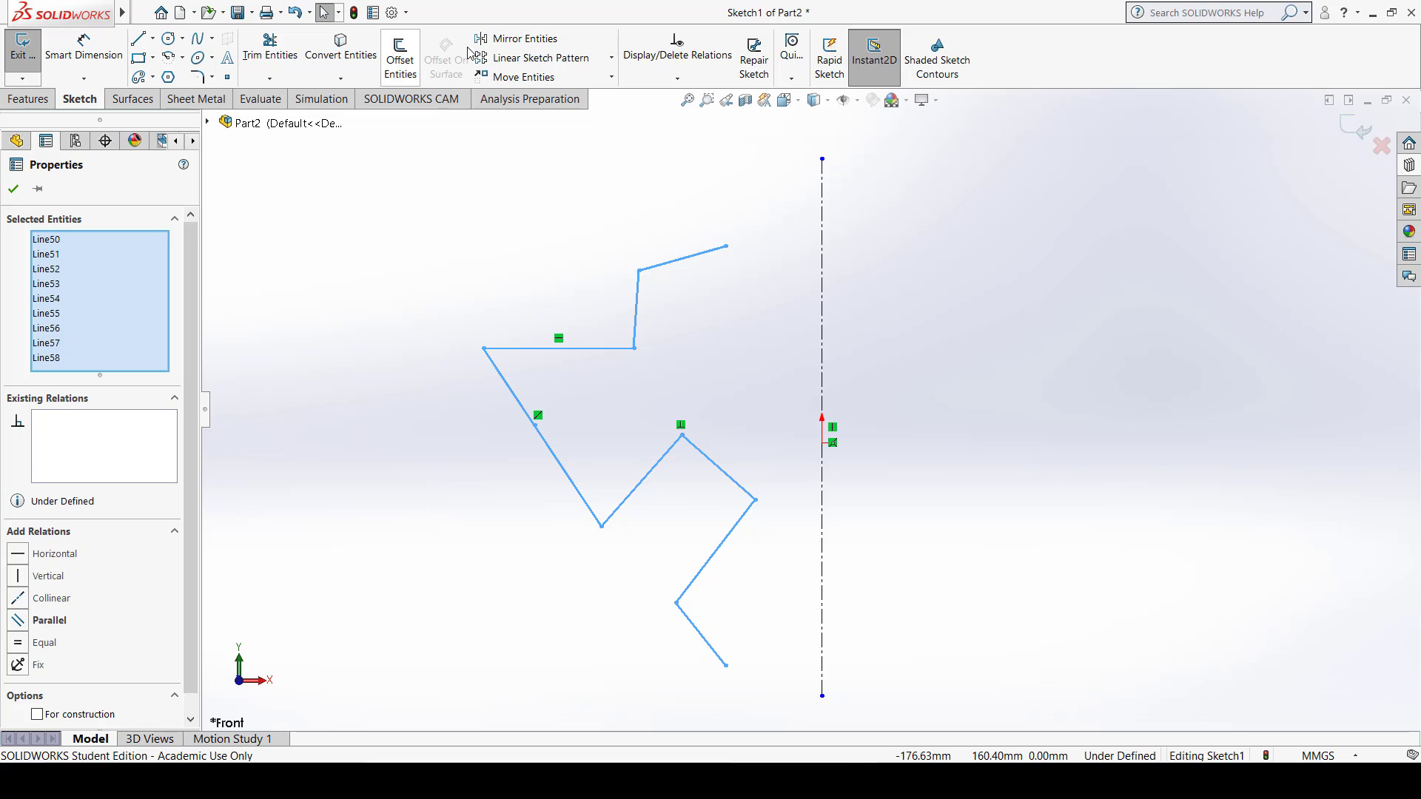
click(516, 40)
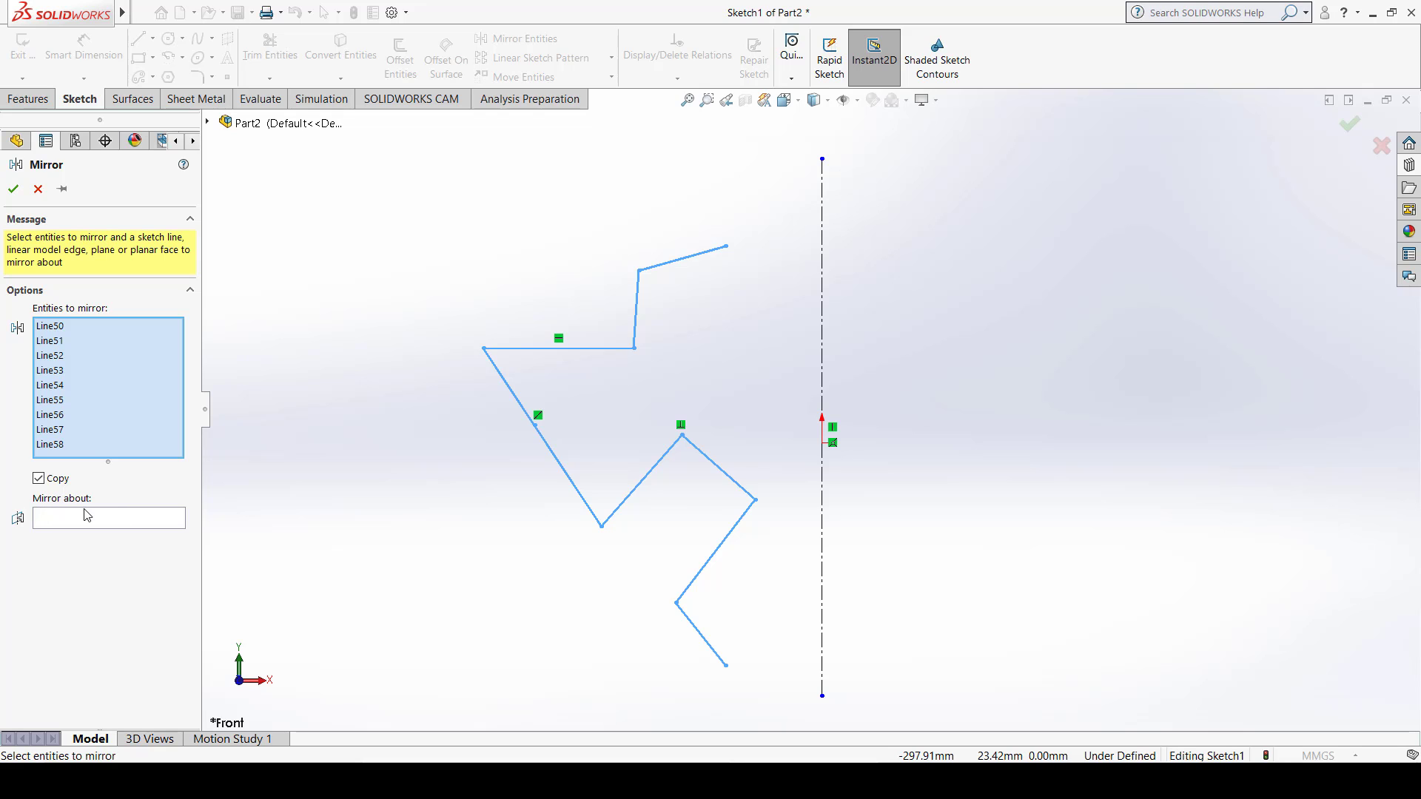
click(63, 524)
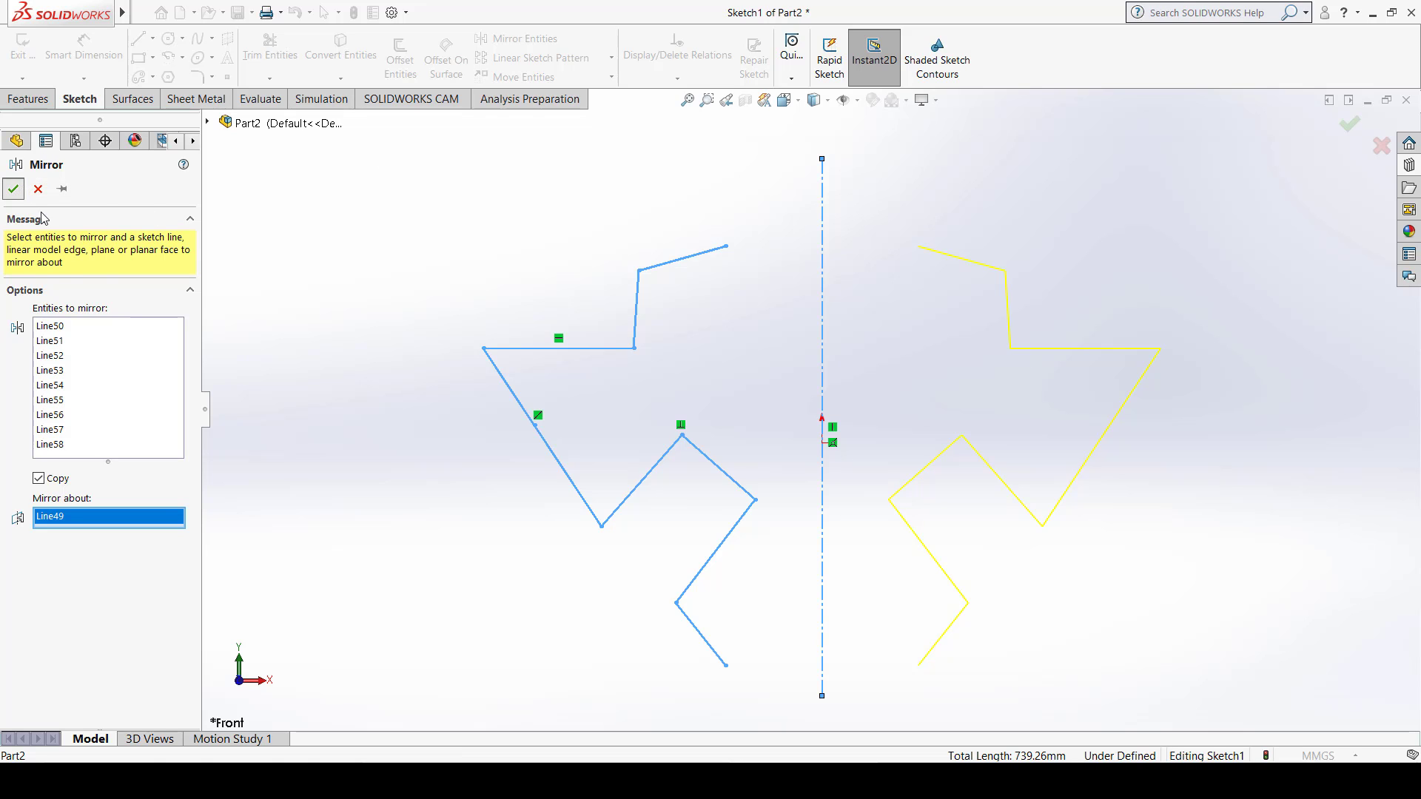
click(14, 190)
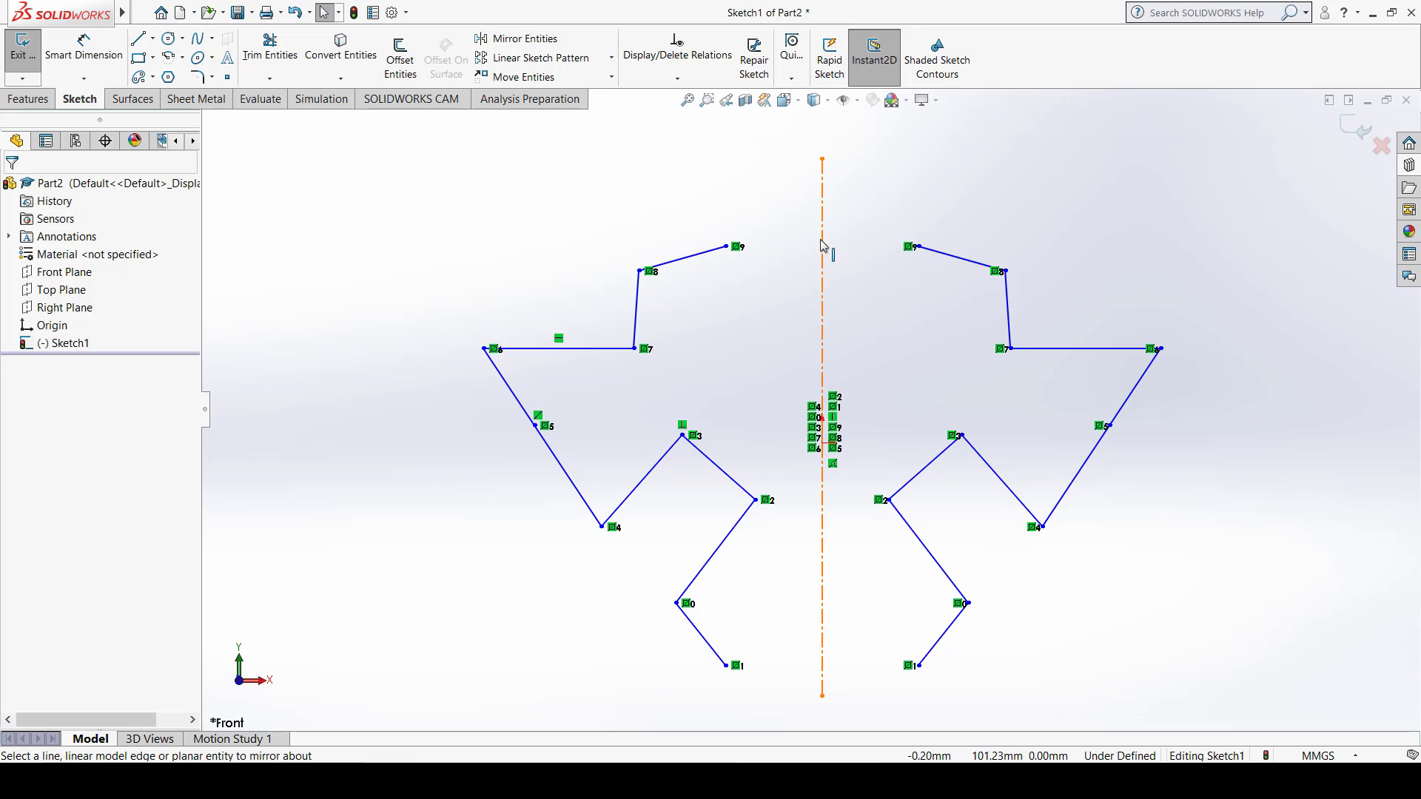
Step: Delete the mirrored chain to the right of the centerline
middle_drag(726, 268, 713, 245)
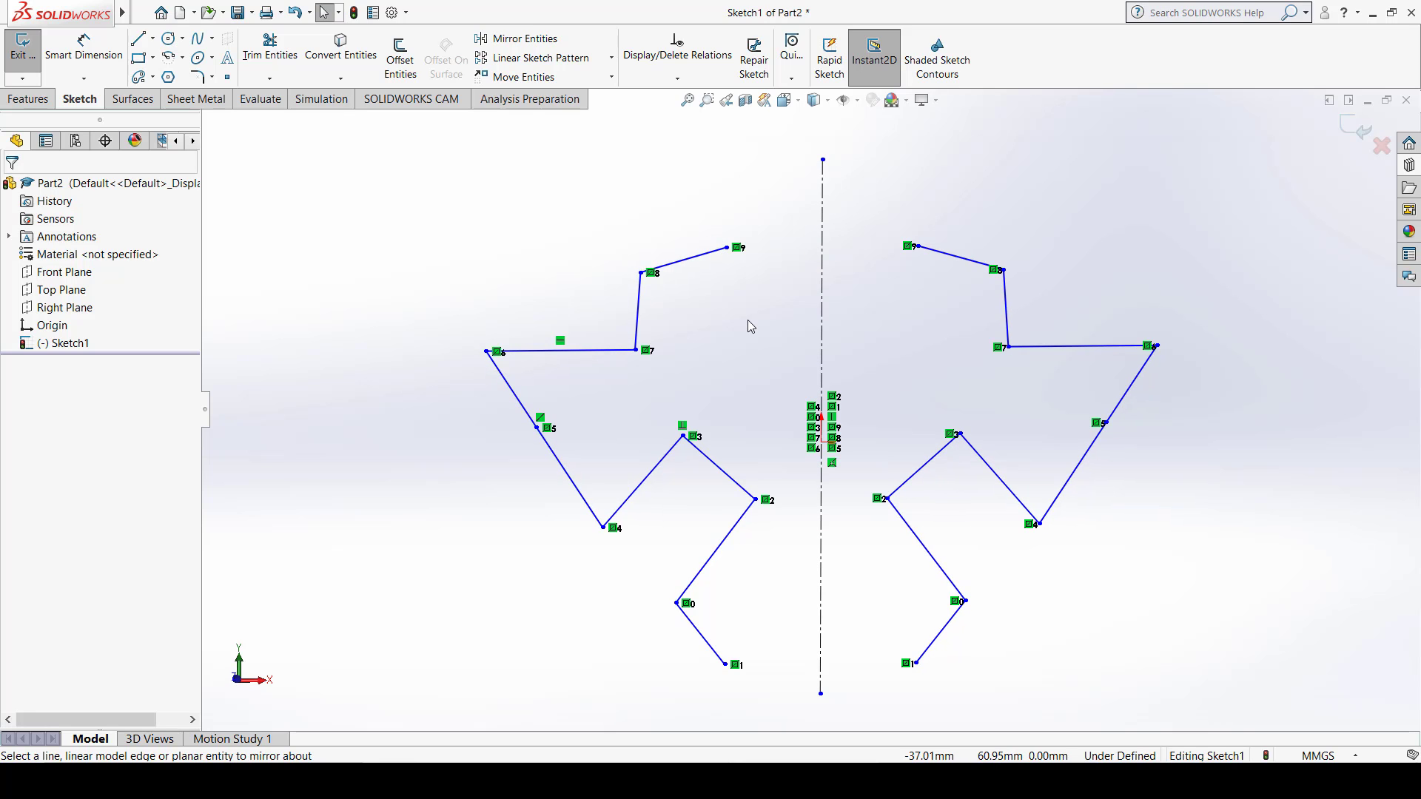
ctrl+middle_drag(763, 348, 733, 311)
drag(1188, 191, 873, 684)
key(Delete)
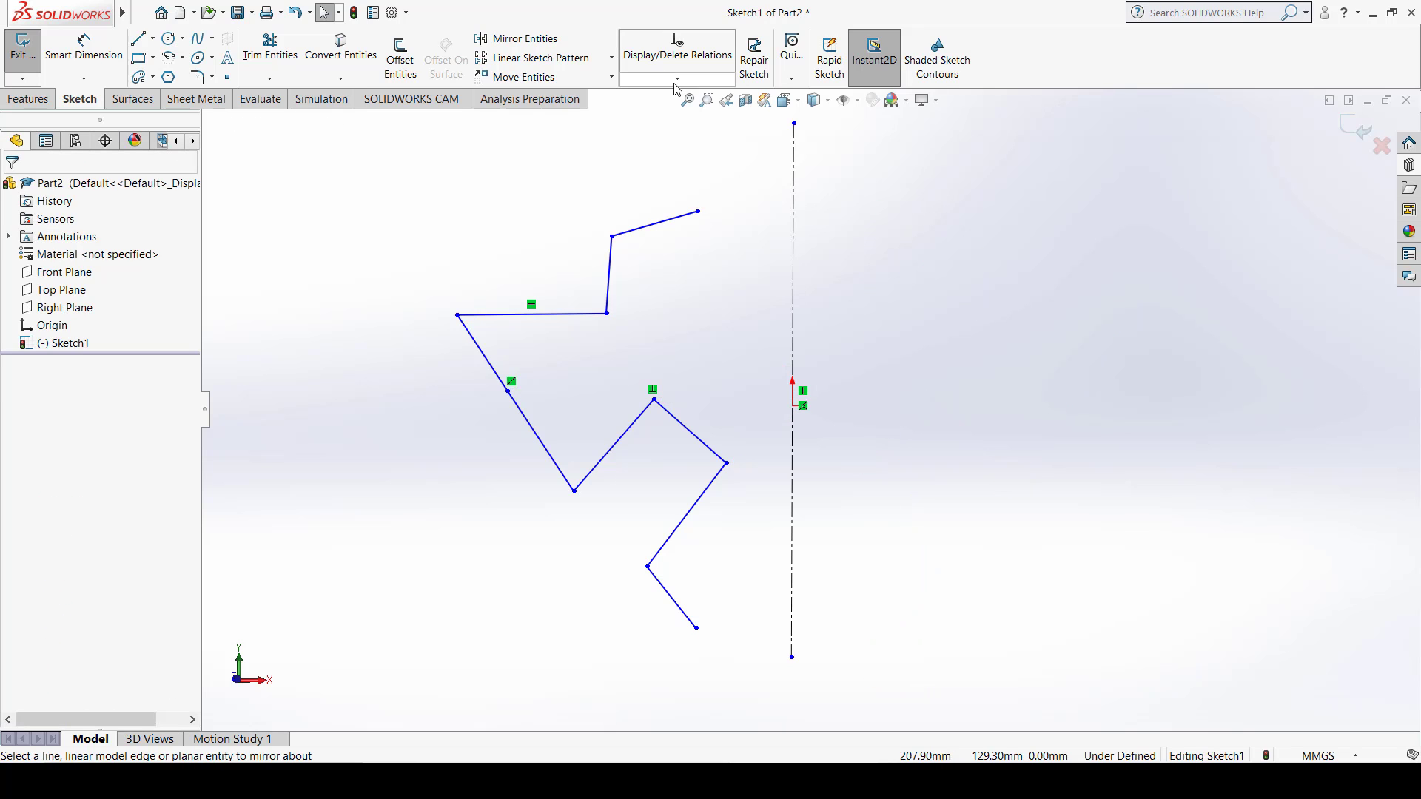
Step: Mirror the zigzag chain about the vertical centerline with the Copy option off
mouse_move(747, 173)
mouse_down()
mouse_move(724, 600)
mouse_move(578, 660)
mouse_move(422, 644)
mouse_up()
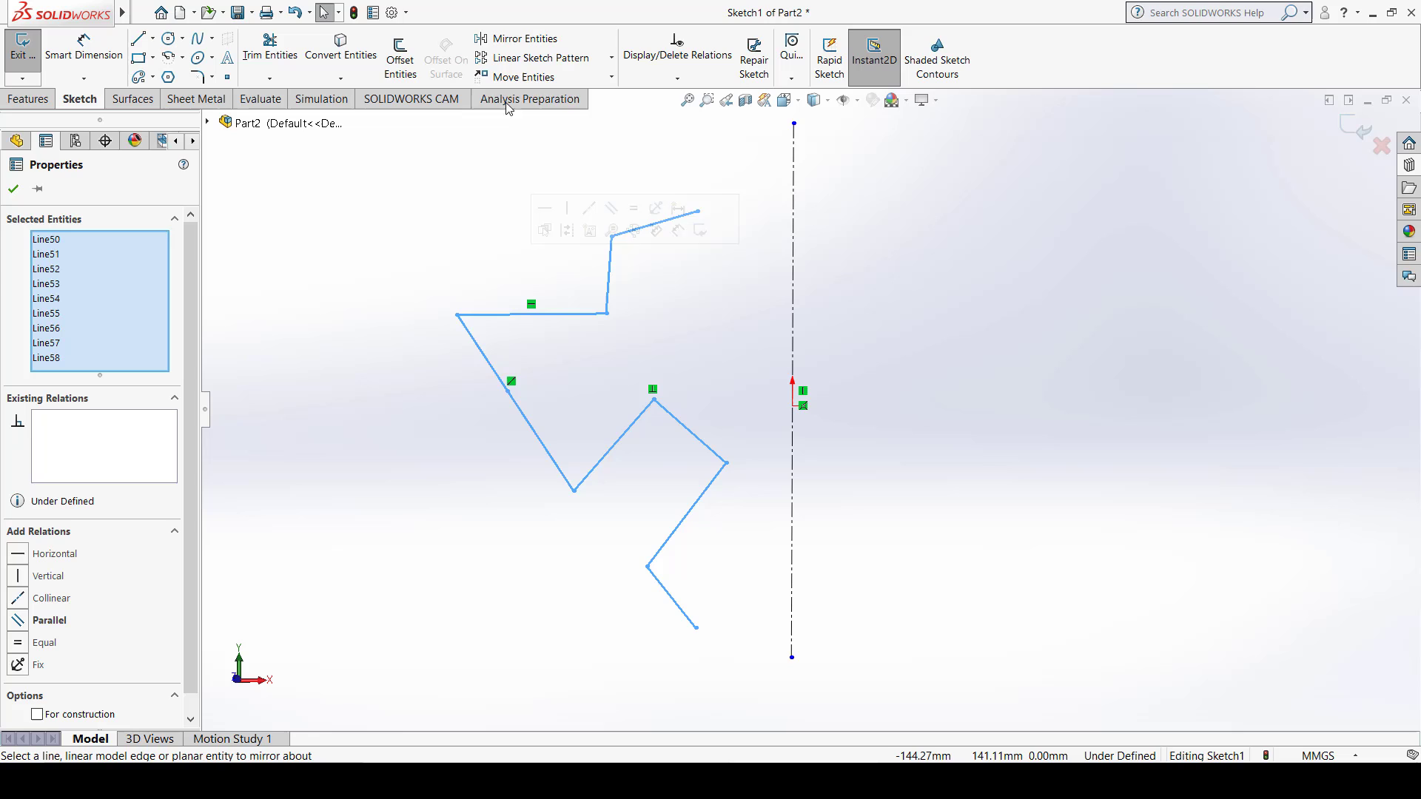
click(518, 41)
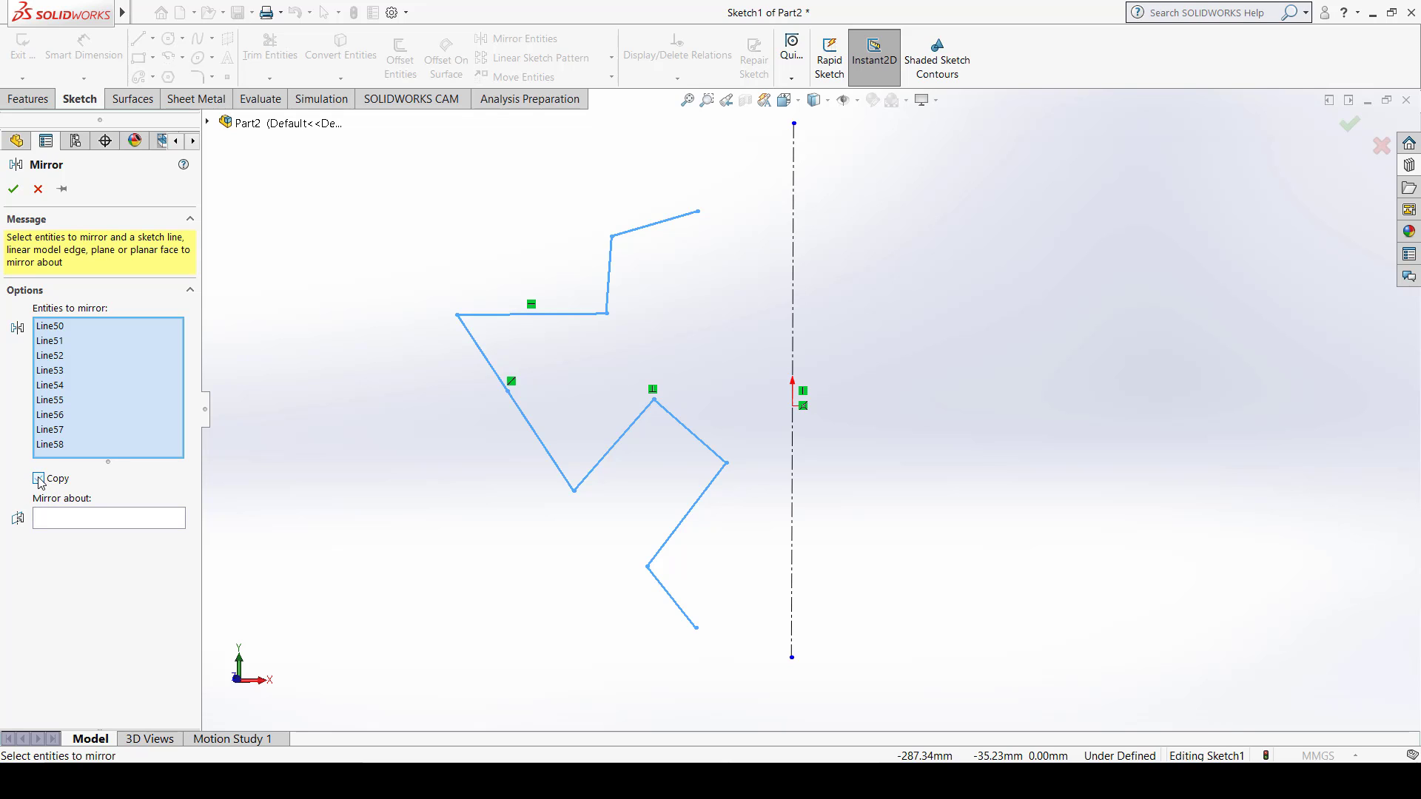
click(39, 480)
click(90, 525)
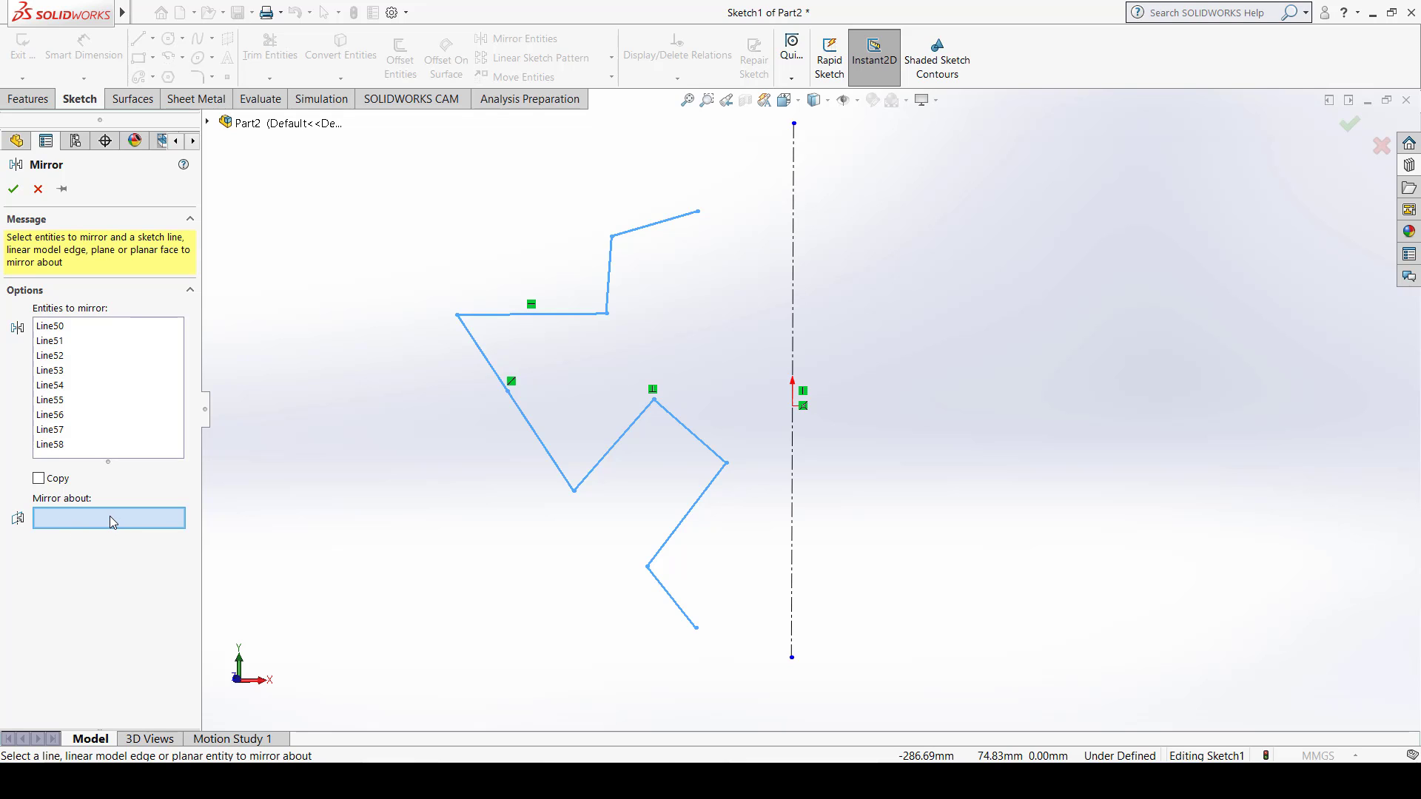
click(795, 214)
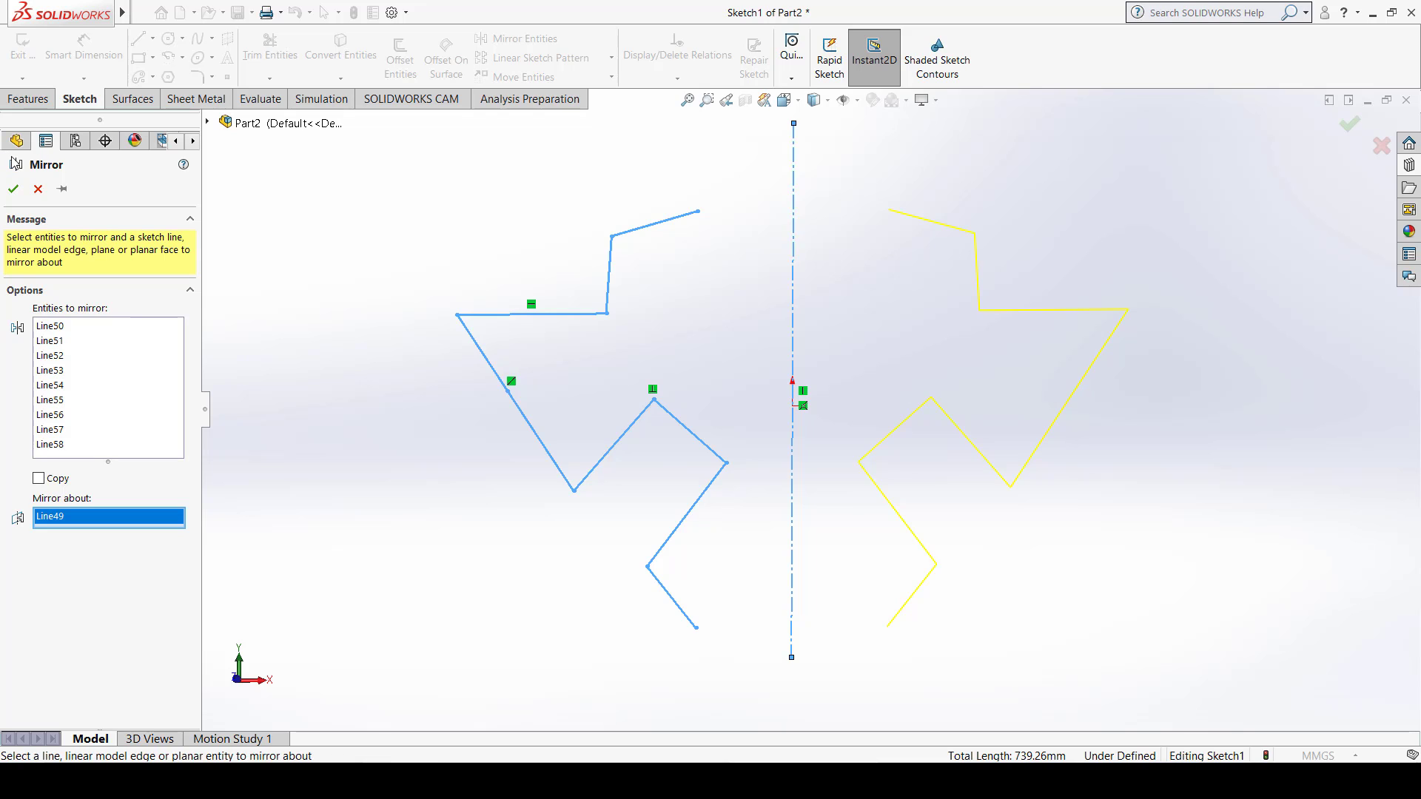
click(13, 189)
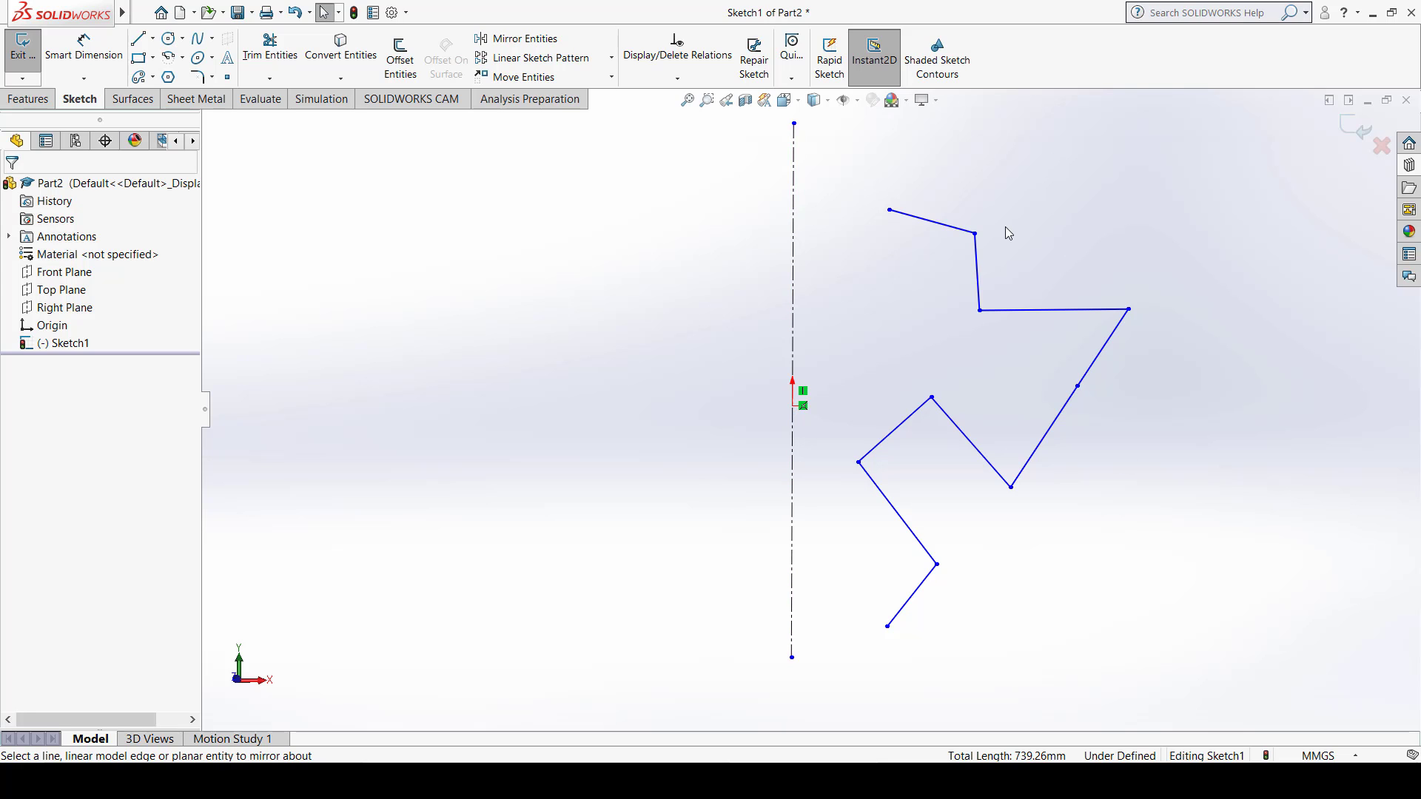
Step: Delete the zigzag chain and the centerline to empty the sketch
mouse_move(1214, 209)
mouse_down()
mouse_move(1141, 387)
mouse_move(530, 575)
mouse_up()
key(Delete)
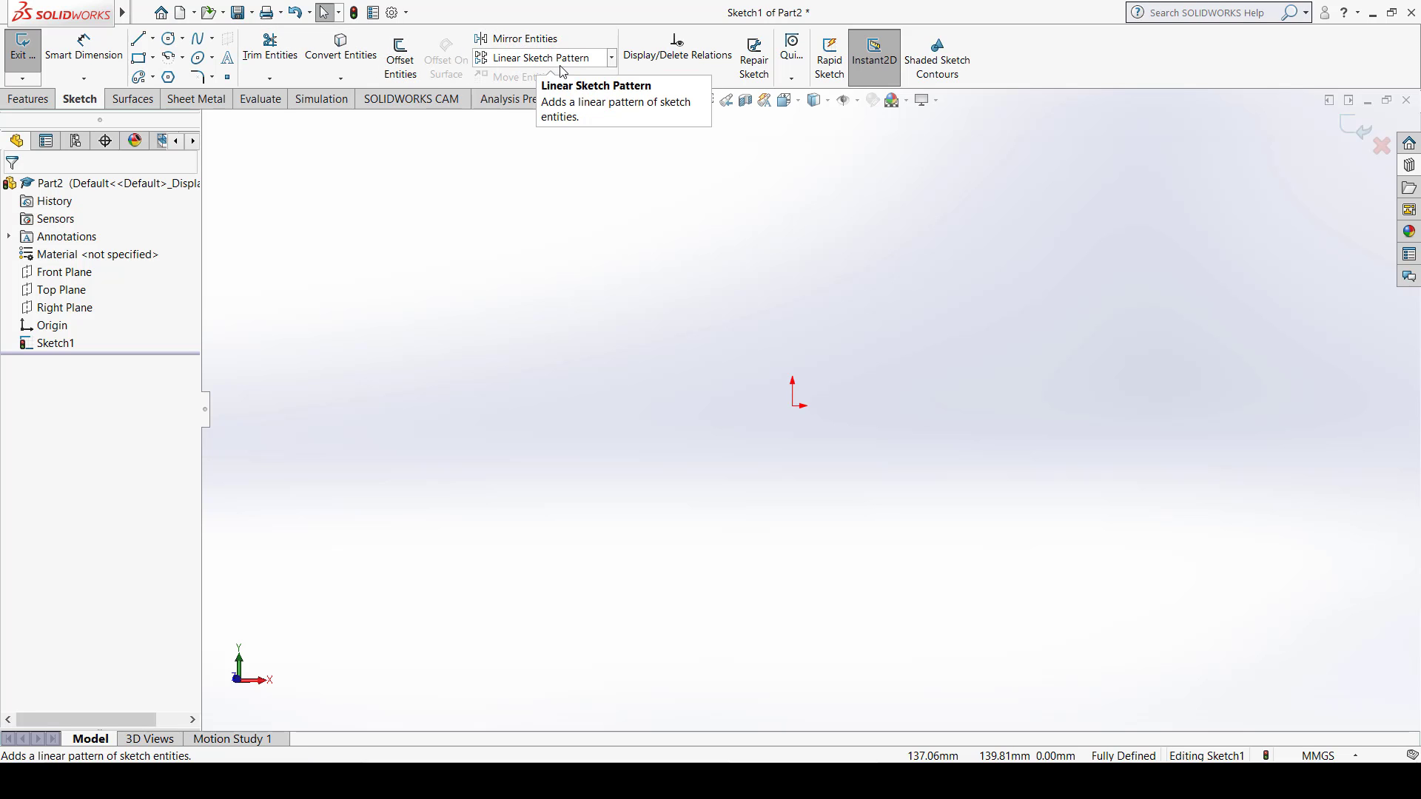
Step: Sketch a corner rectangle about 69 by 31 mm, starting at the origin and extending up and to the right
ctrl+middle_drag(693, 281, 456, 319)
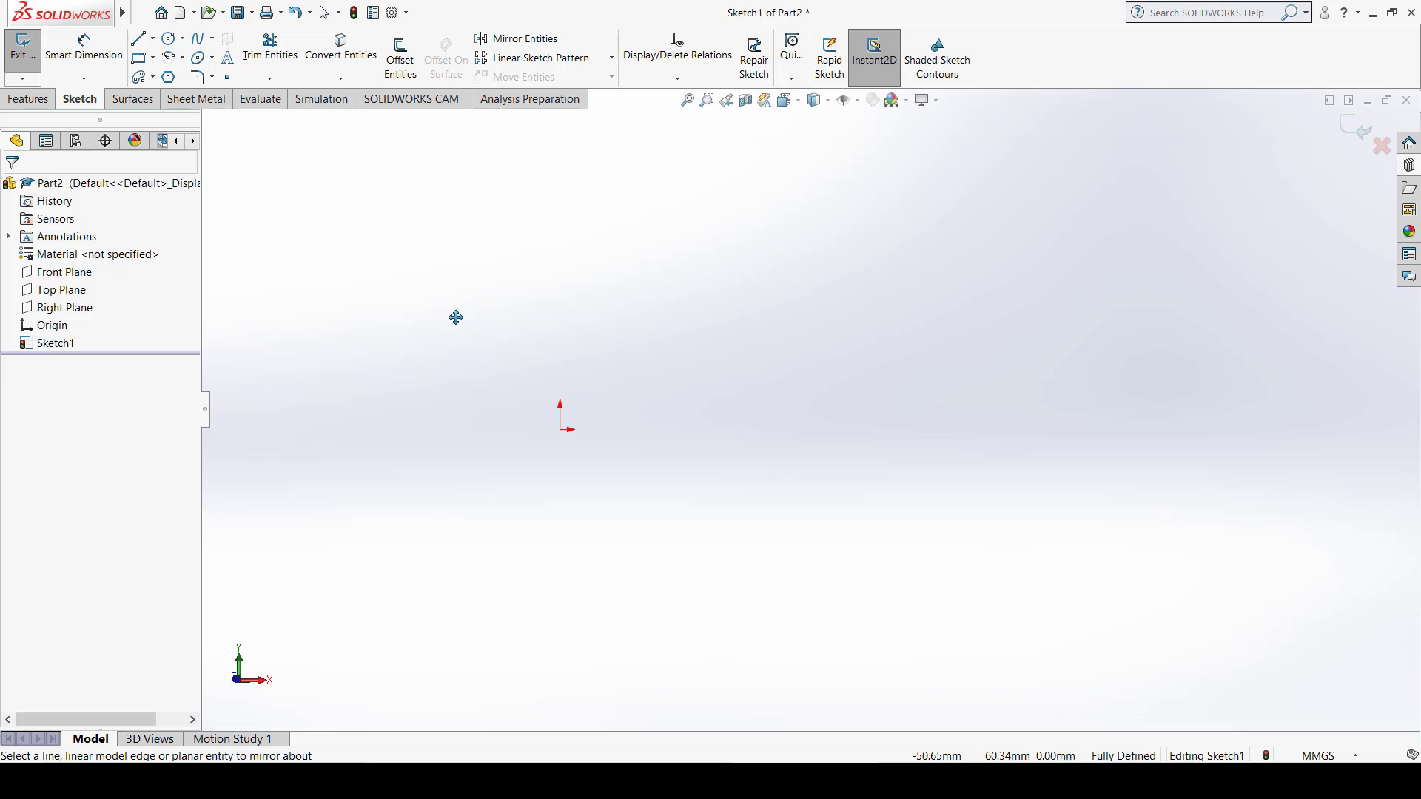
click(139, 57)
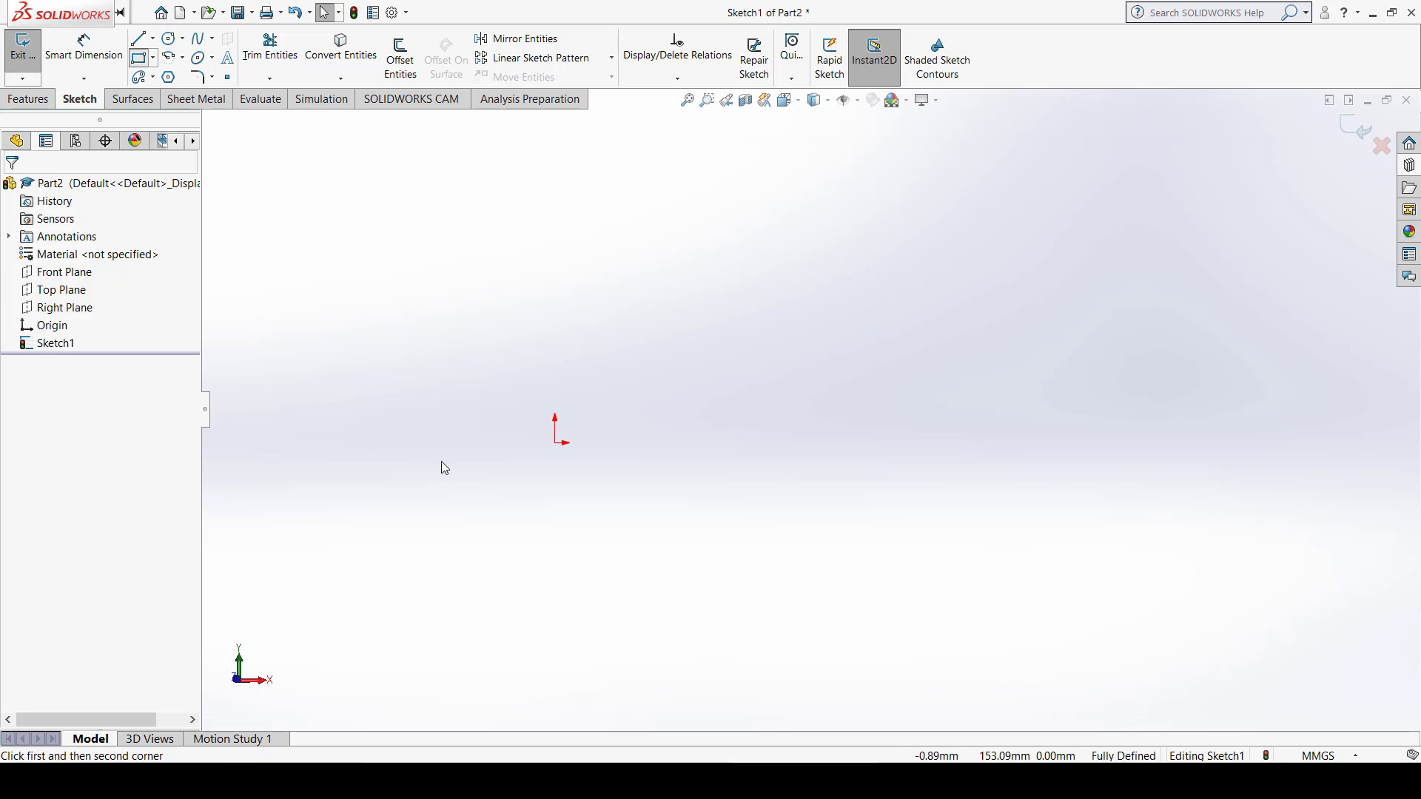
click(554, 442)
click(694, 379)
Step: Dimension the rectangle's upper edge and set its width to 70 mm
click(83, 49)
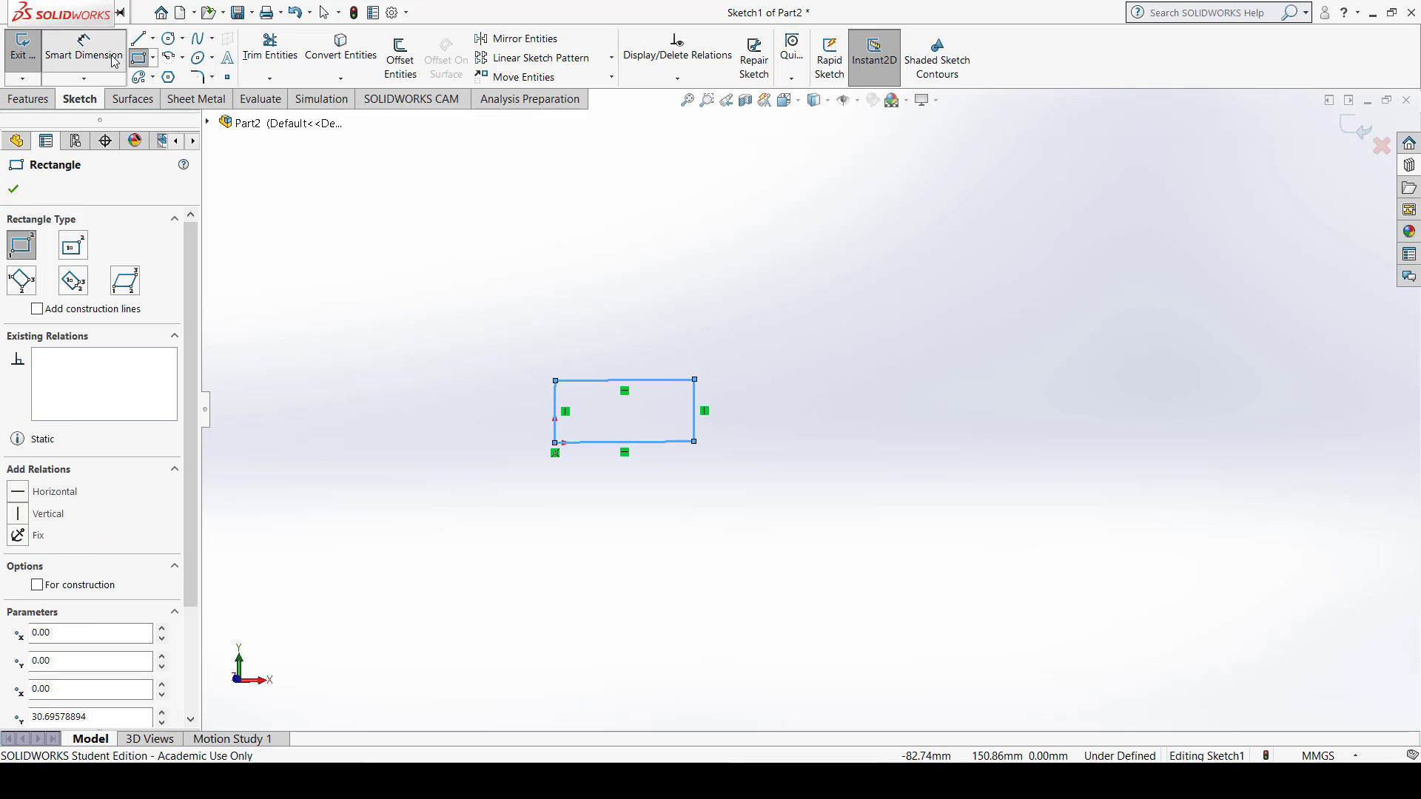
click(589, 358)
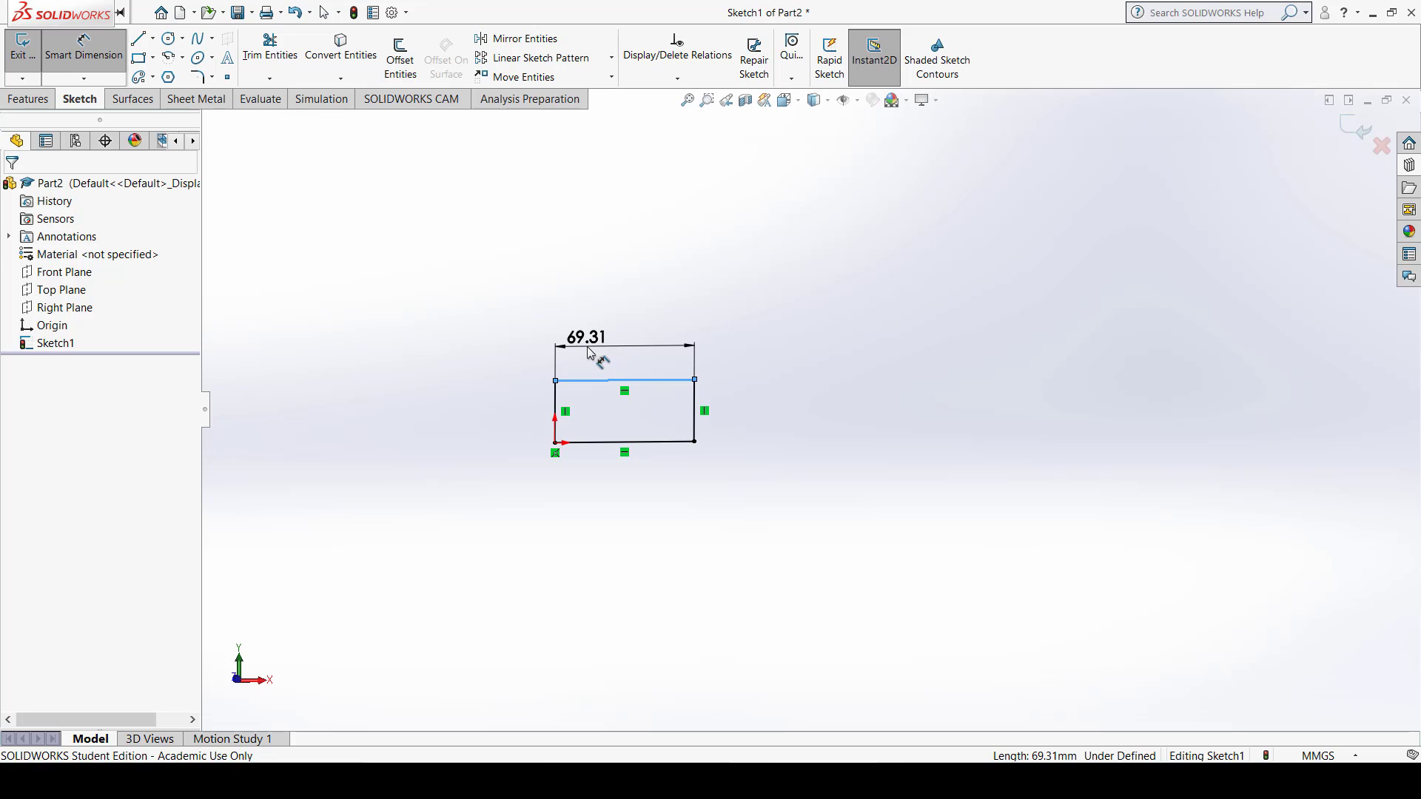
click(590, 353)
text(70)
key(Return)
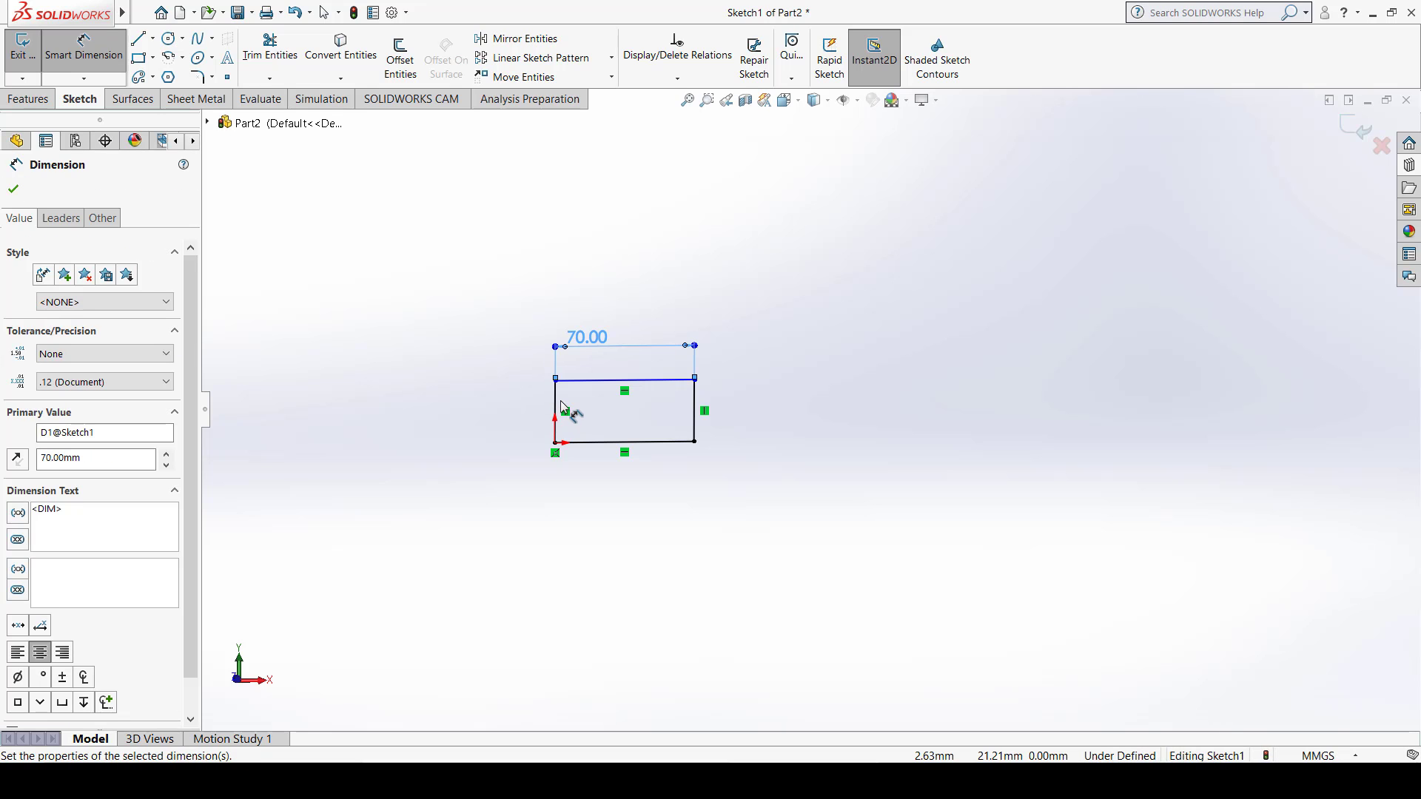
Step: Dimension the rectangle's left edge as 30 mm and return to the front view
click(556, 407)
click(522, 420)
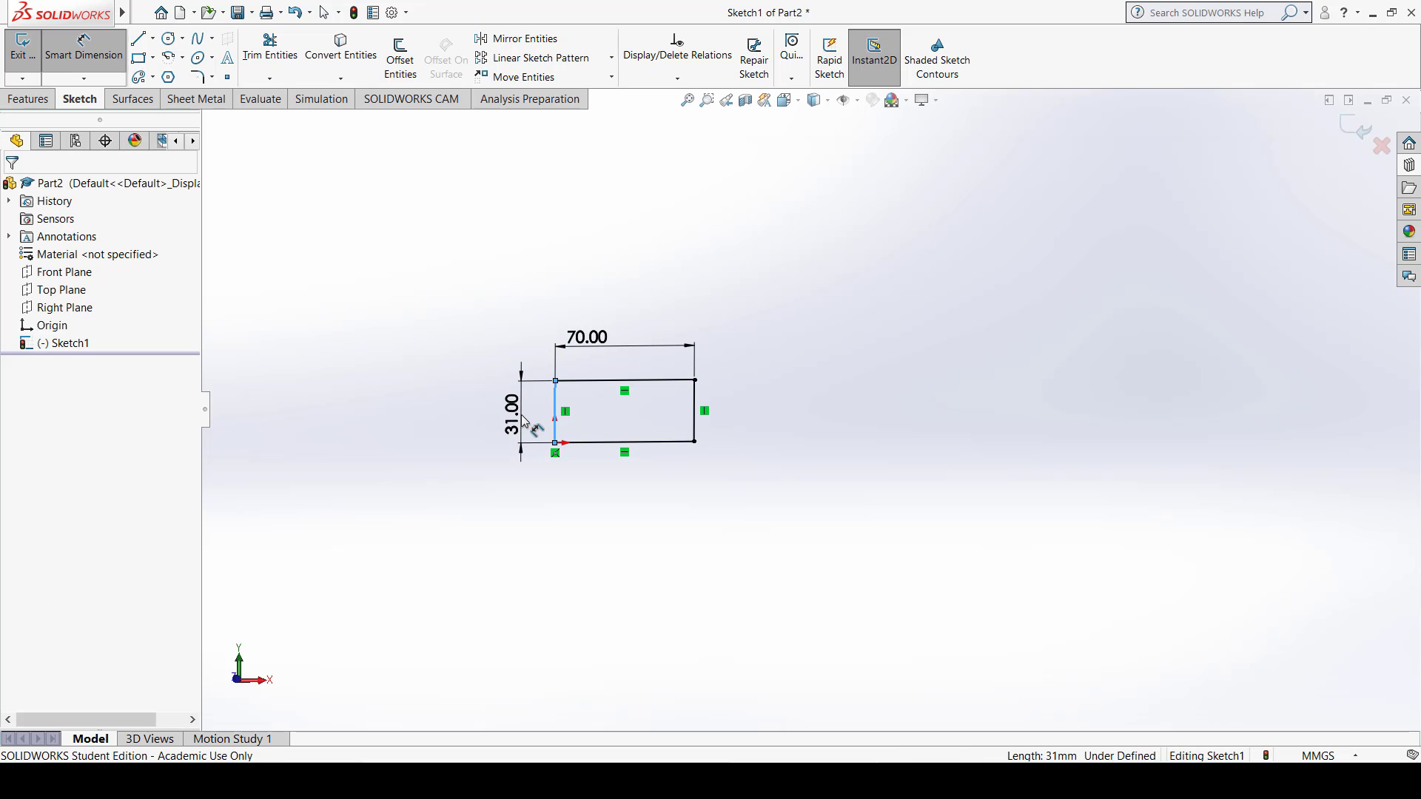
text(30)
key(Return)
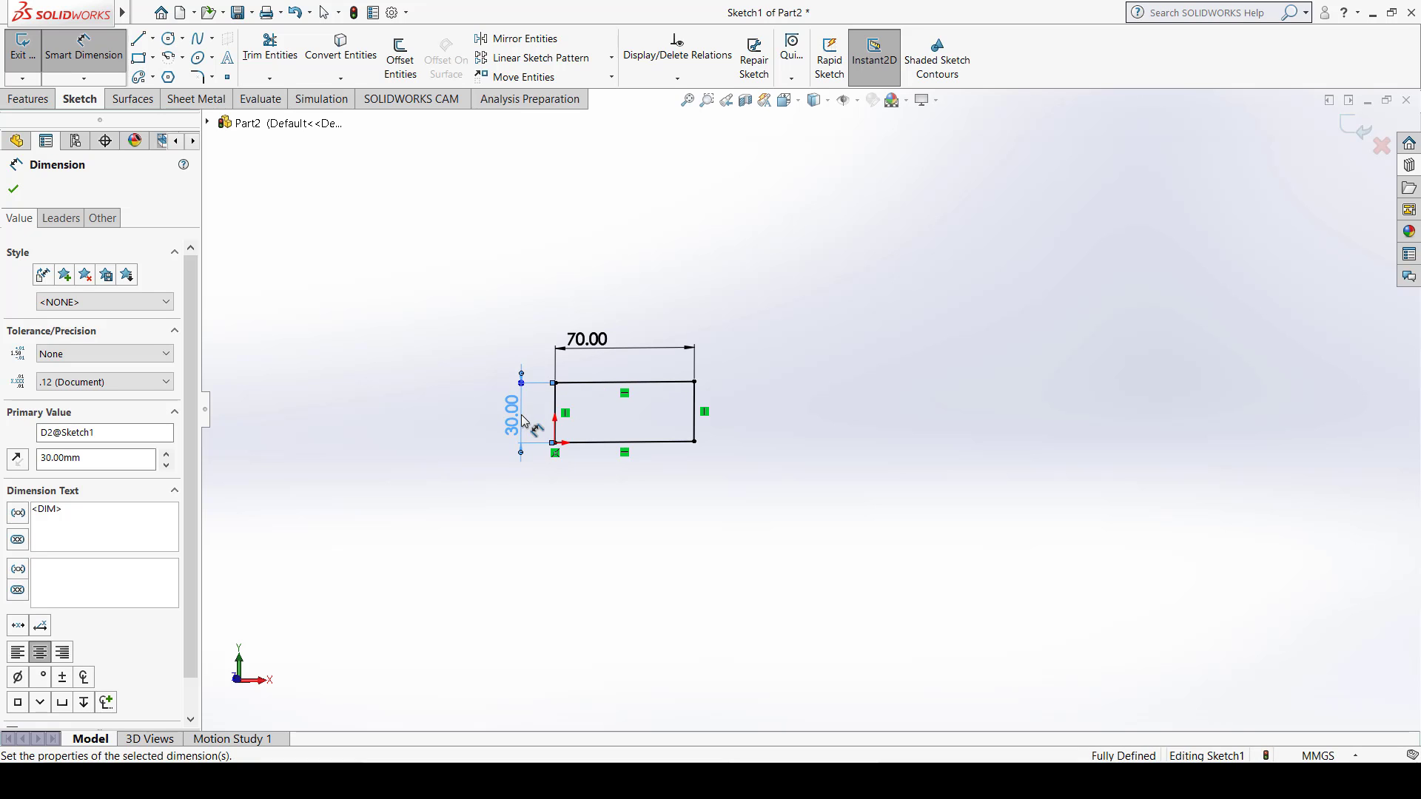
key(ctrl+1)
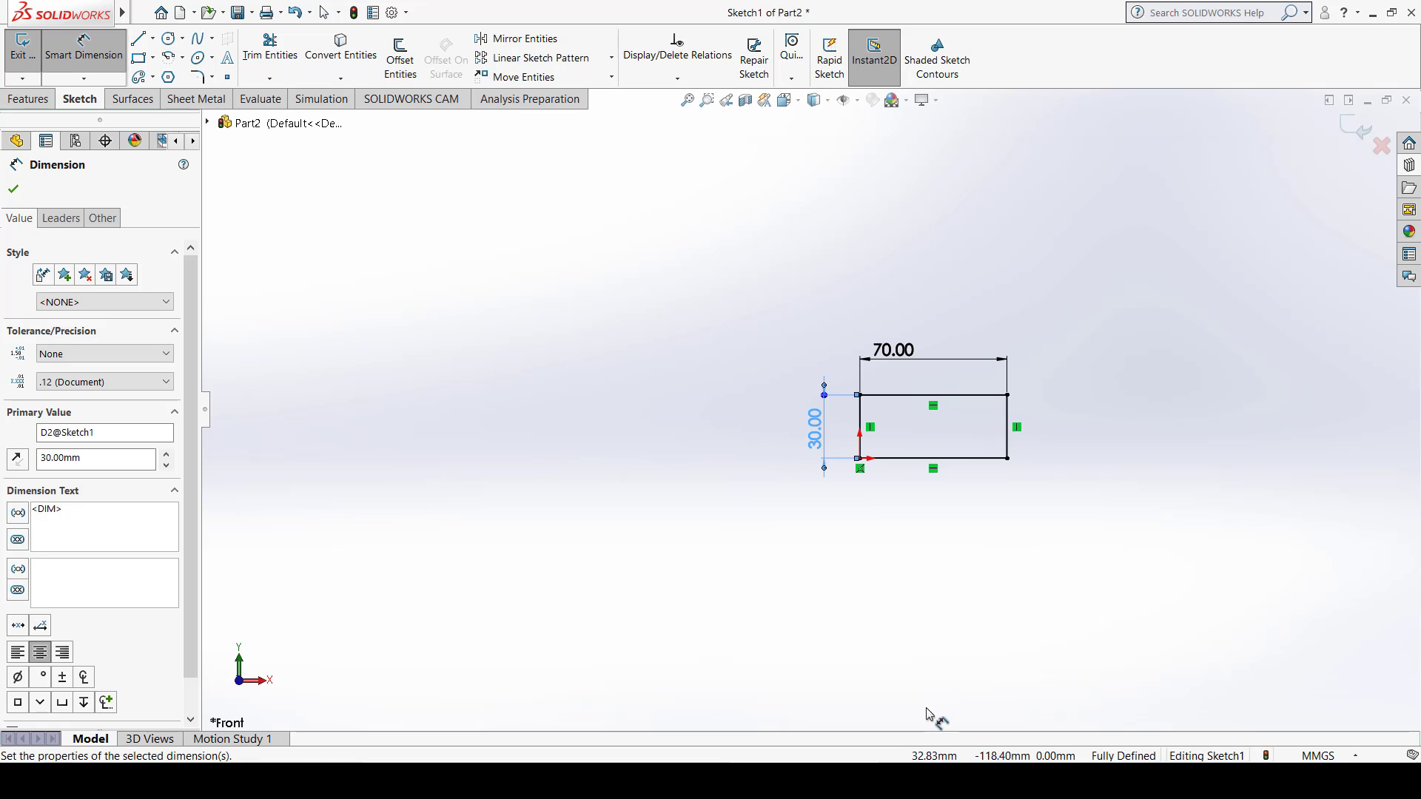
mouse_move(914, 676)
ctrl+middle_down()
mouse_move(790, 624)
mouse_move(552, 649)
mouse_move(540, 711)
ctrl+middle_up()
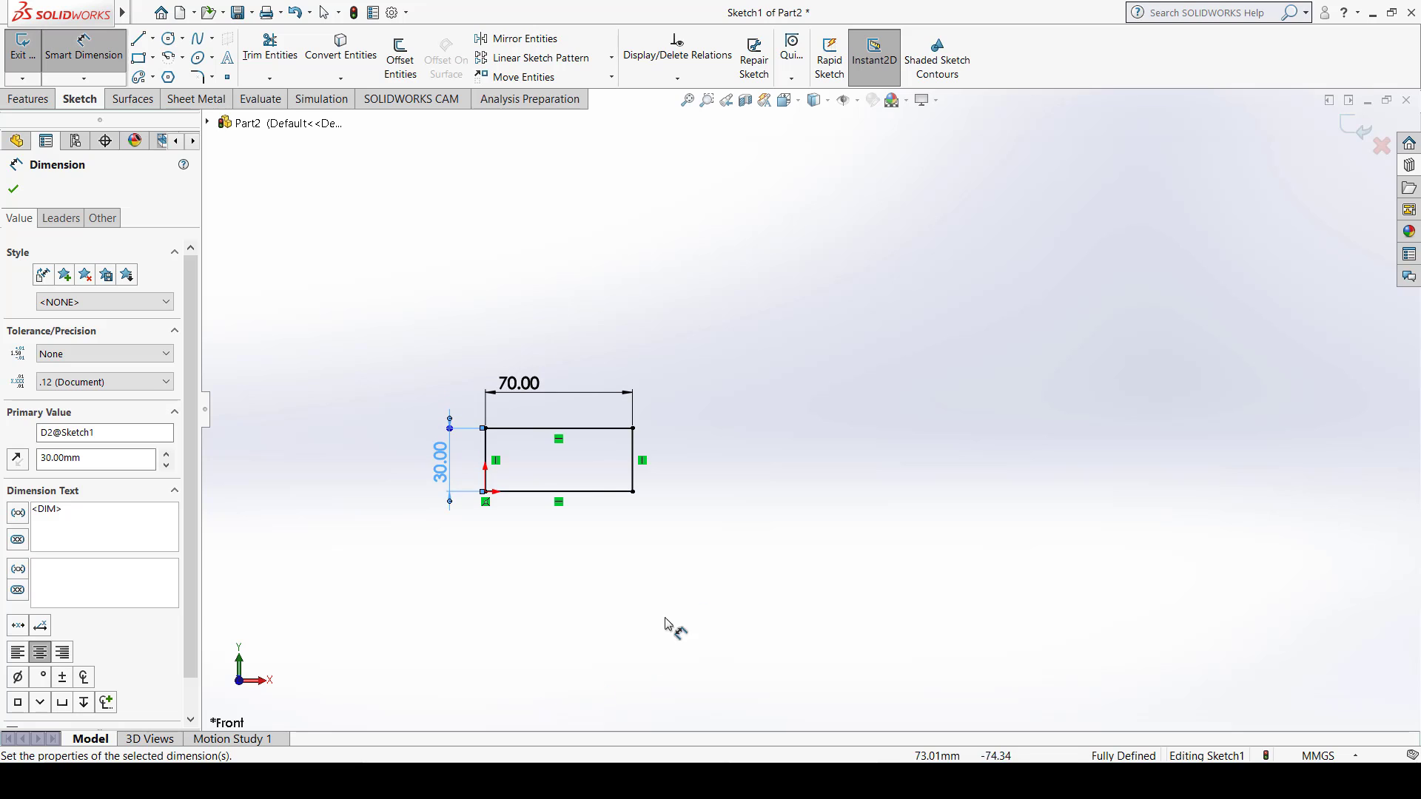
key(Escape)
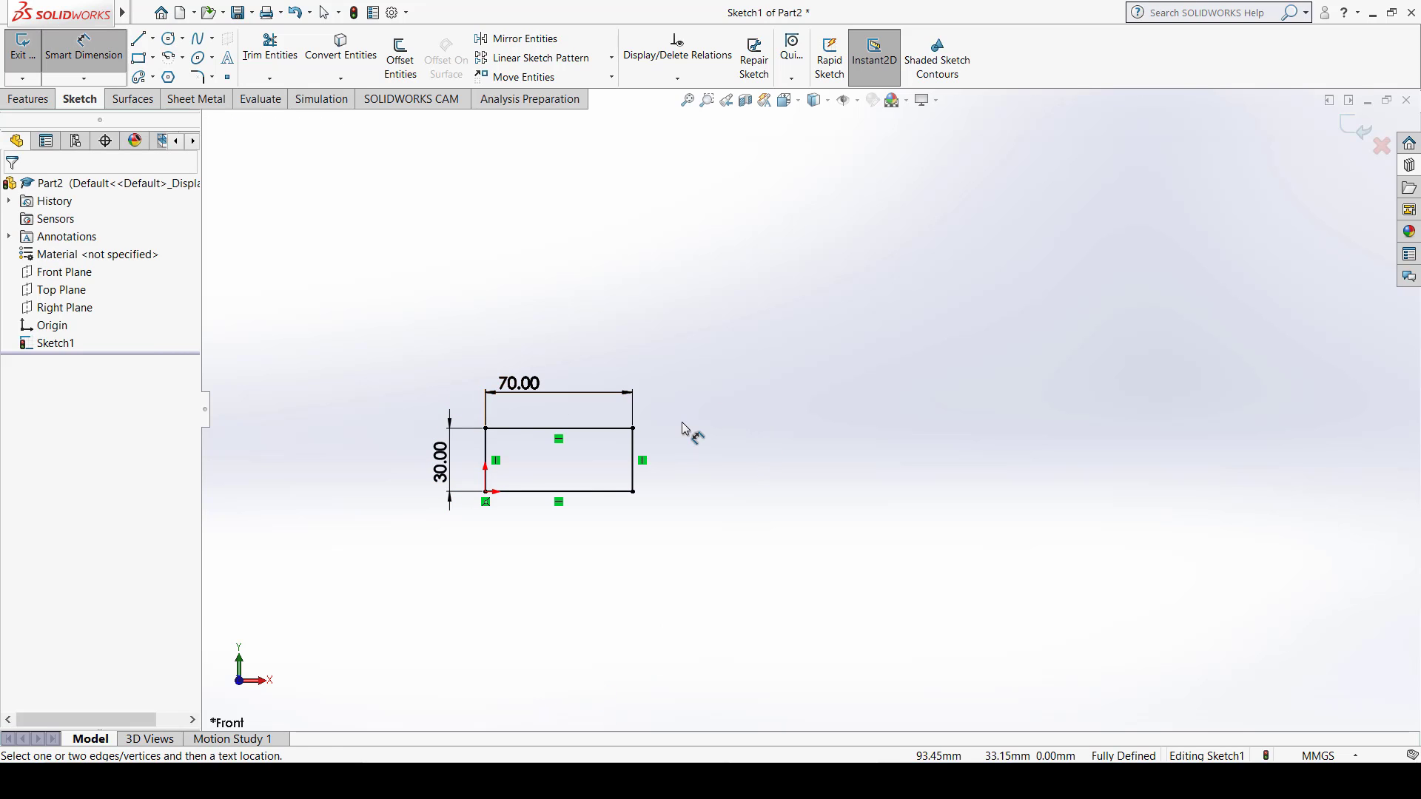
key(Escape)
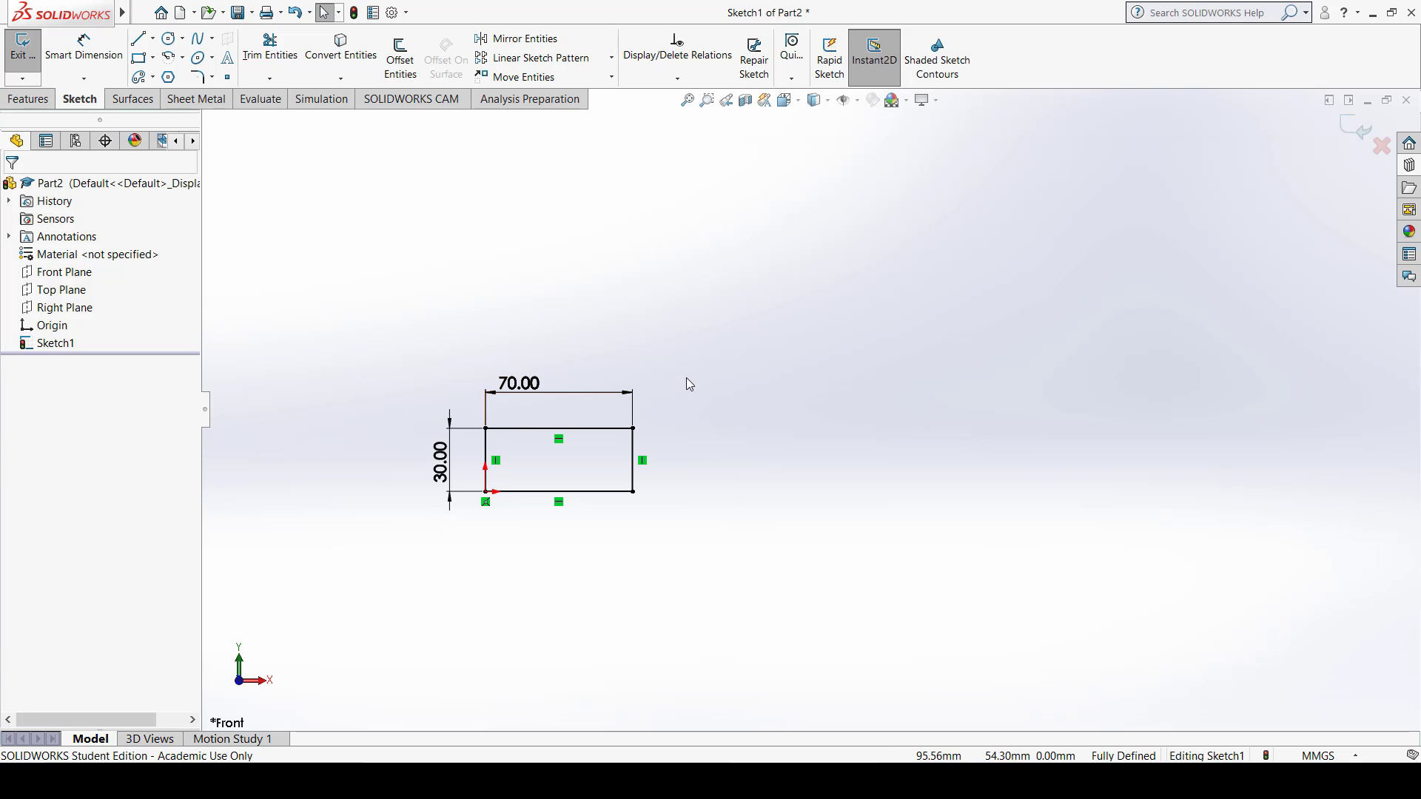
Step: Set up a linear sketch pattern of the rectangle's four sides along the X-axis with 100 mm spacing and 5 instances
click(620, 432)
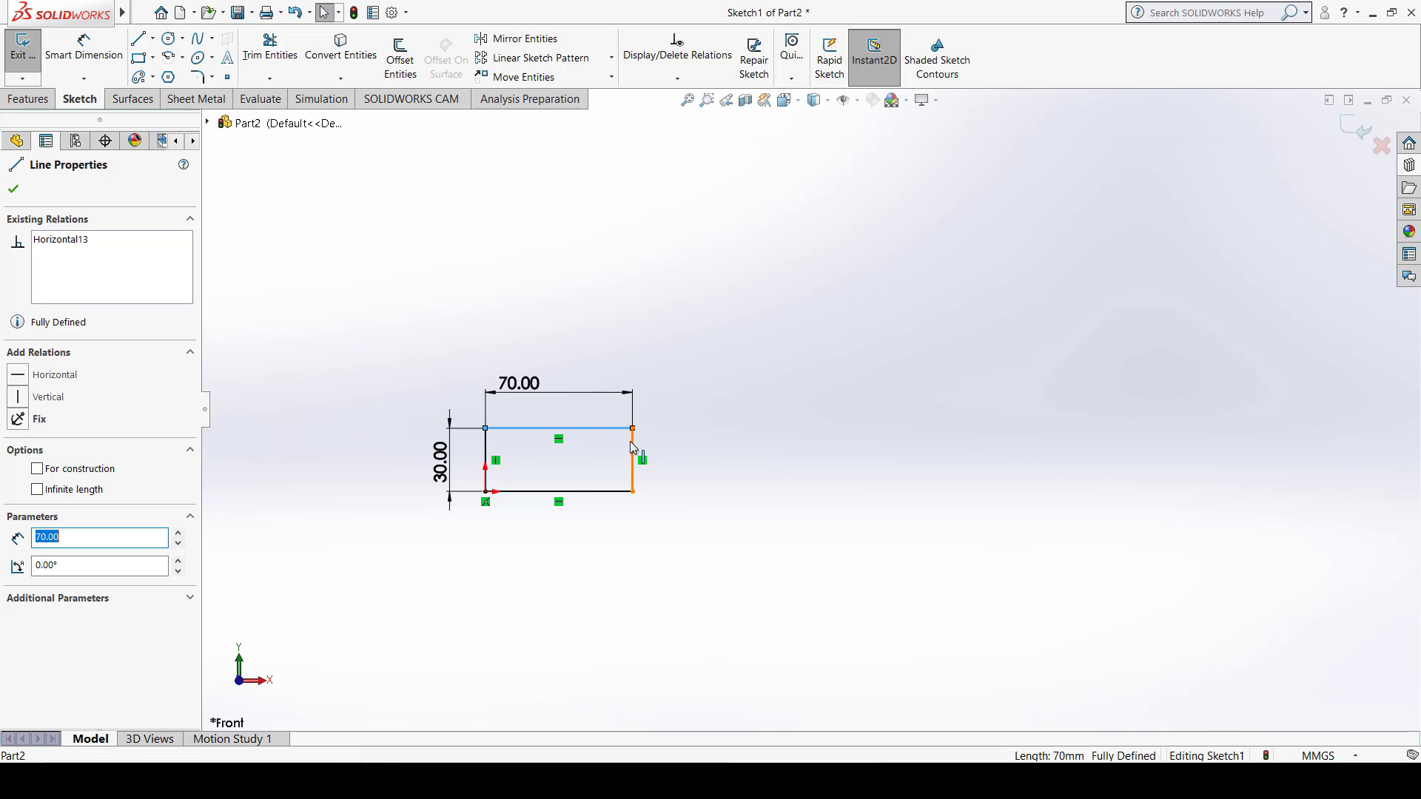
ctrl+click(631, 445)
ctrl+click(619, 491)
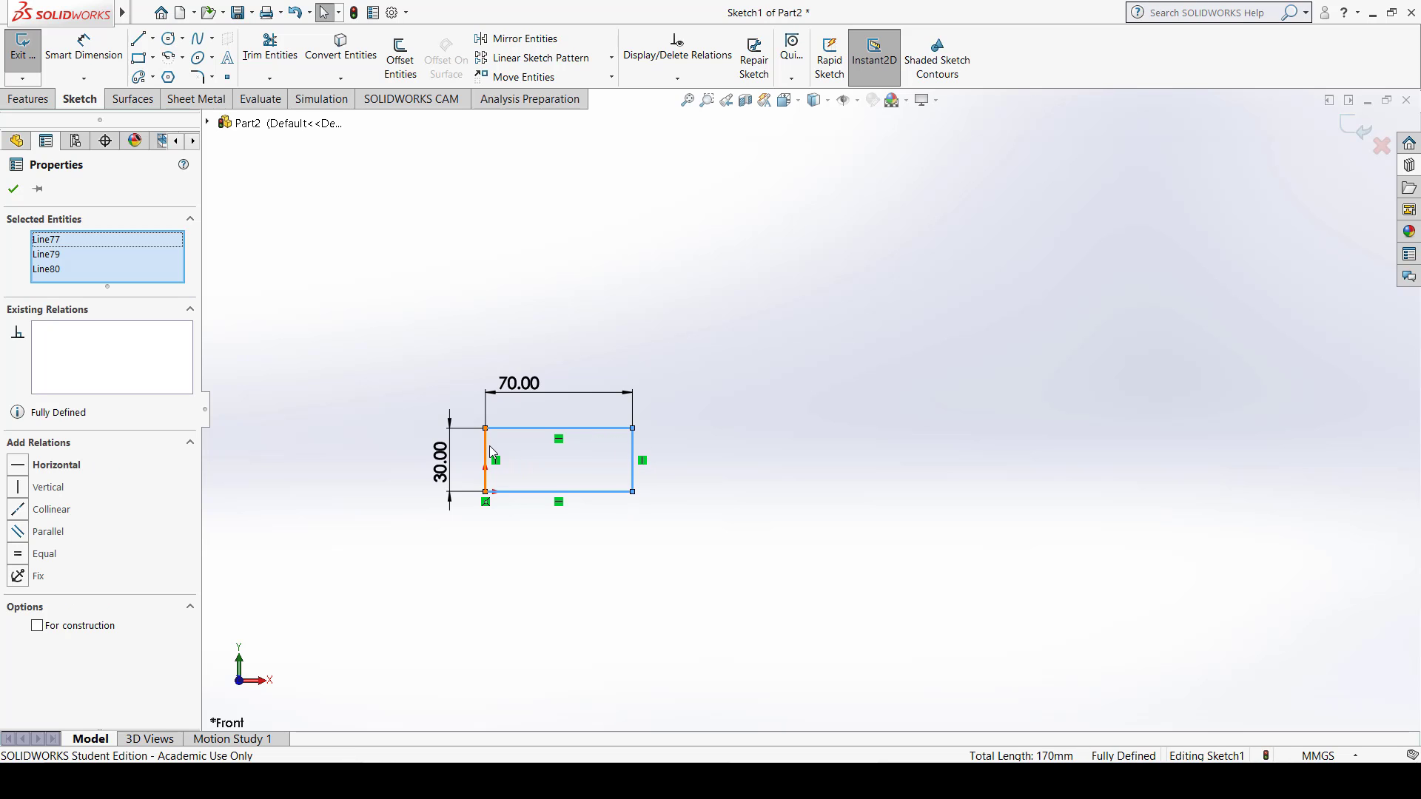
ctrl+click(488, 452)
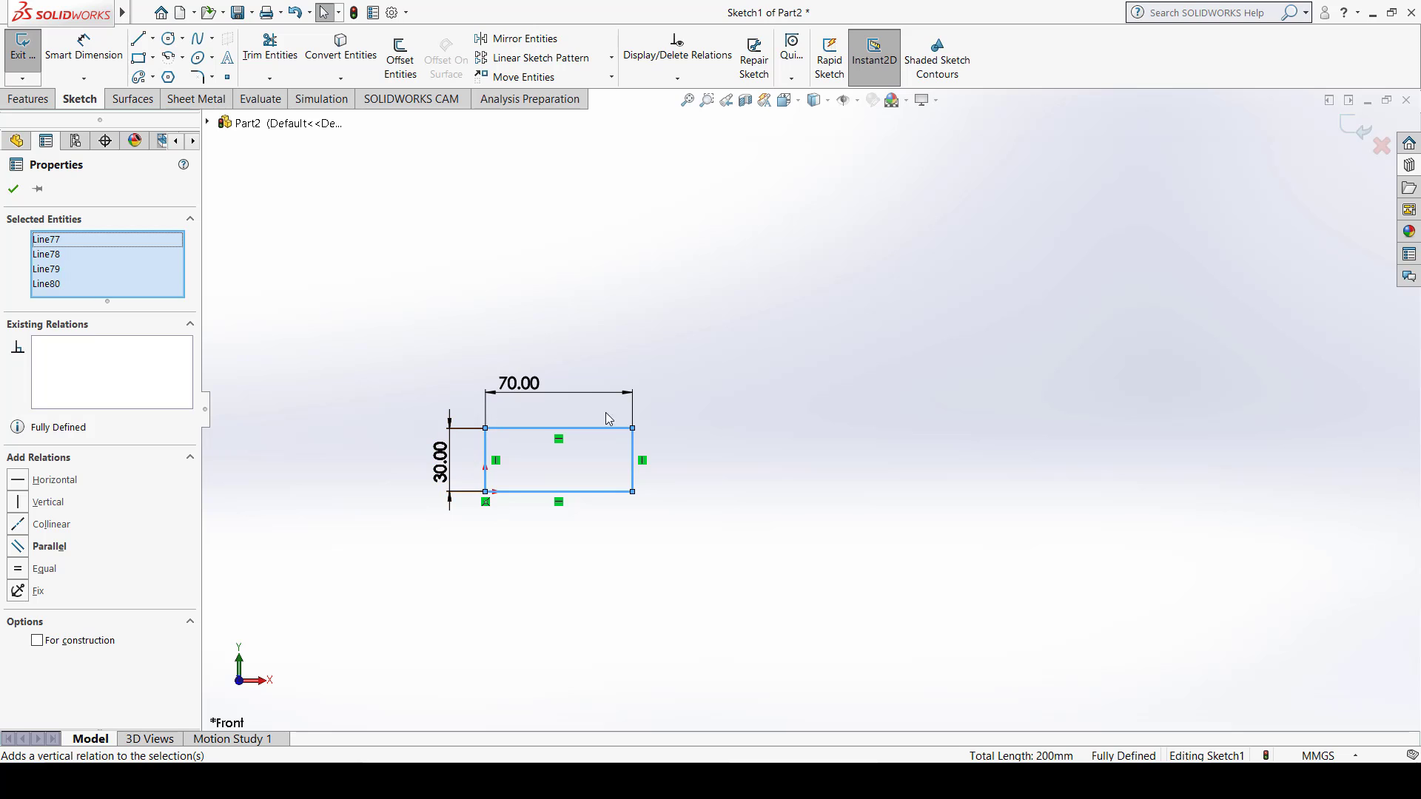
click(577, 61)
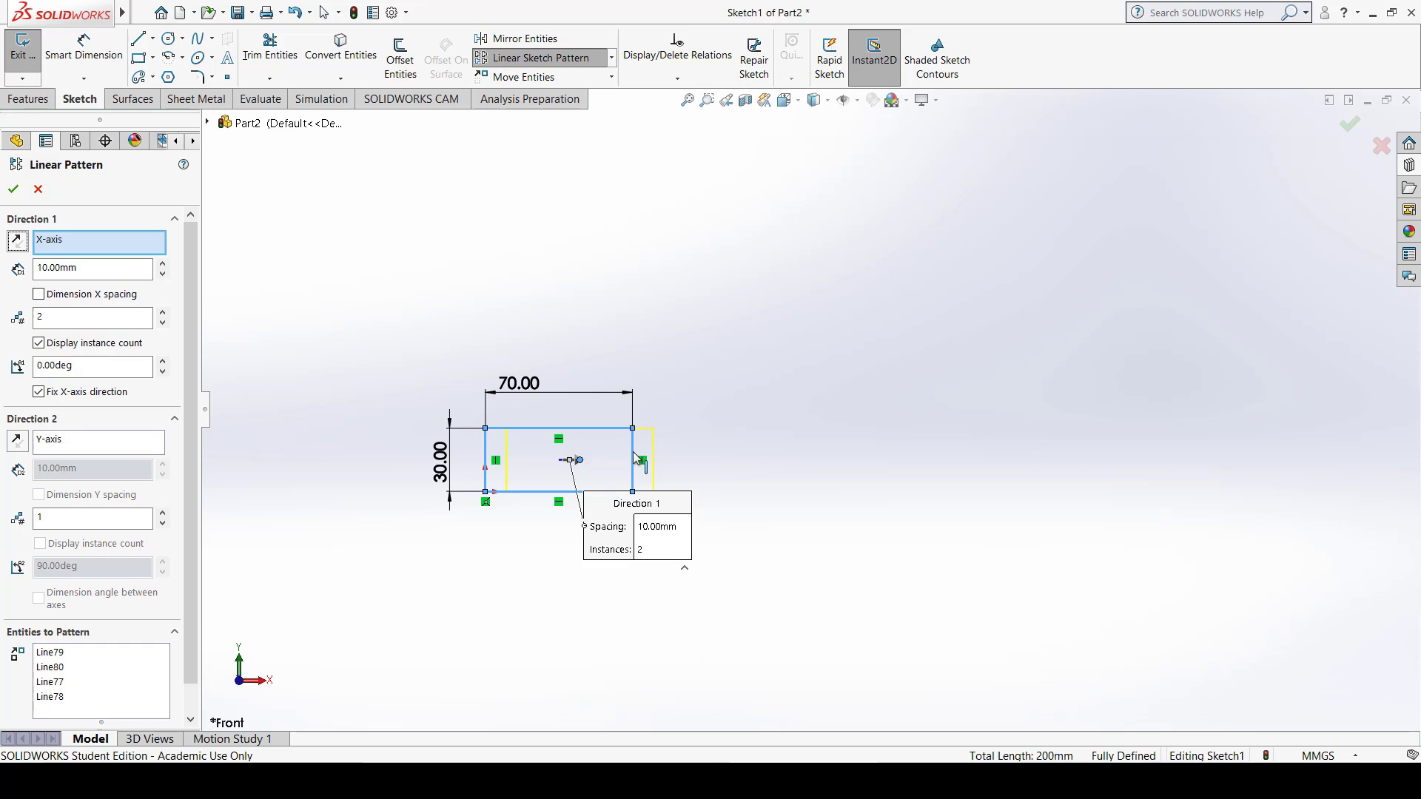
drag(81, 268, 37, 285)
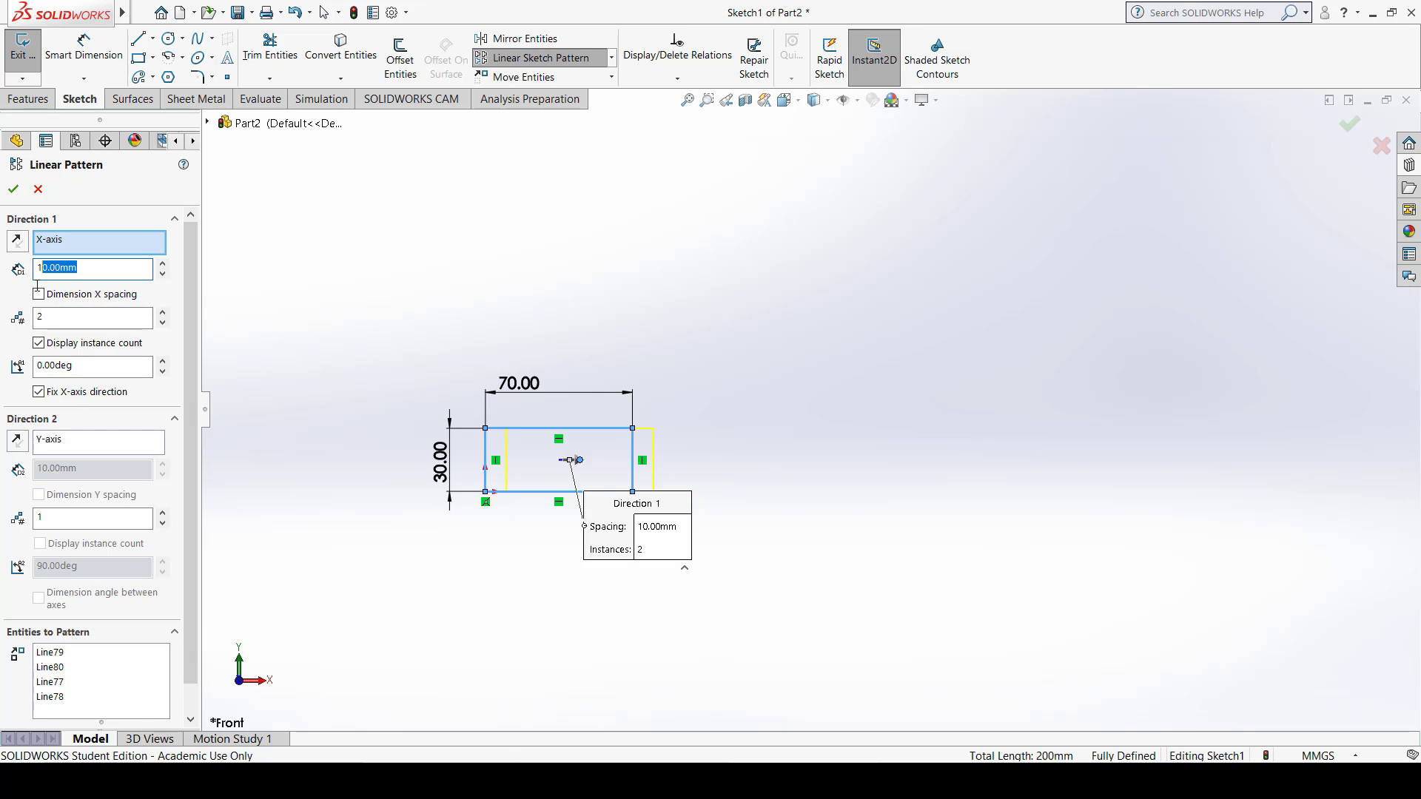
text(100)
key(Return)
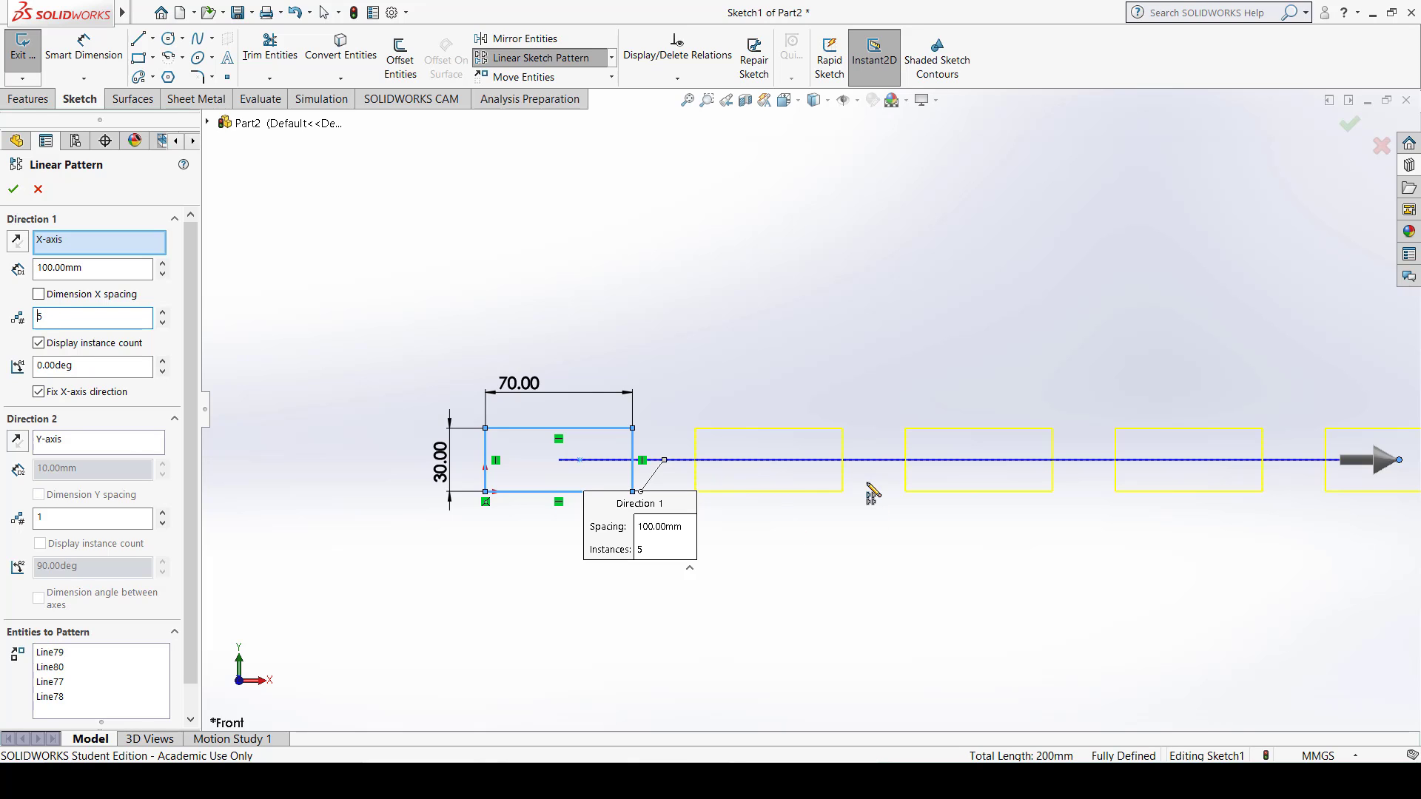
mouse_move(843, 463)
ctrl+middle_down()
mouse_move(790, 478)
mouse_move(754, 530)
ctrl+middle_up()
scroll(791, 482, down, 1)
scroll(794, 487, up, 2)
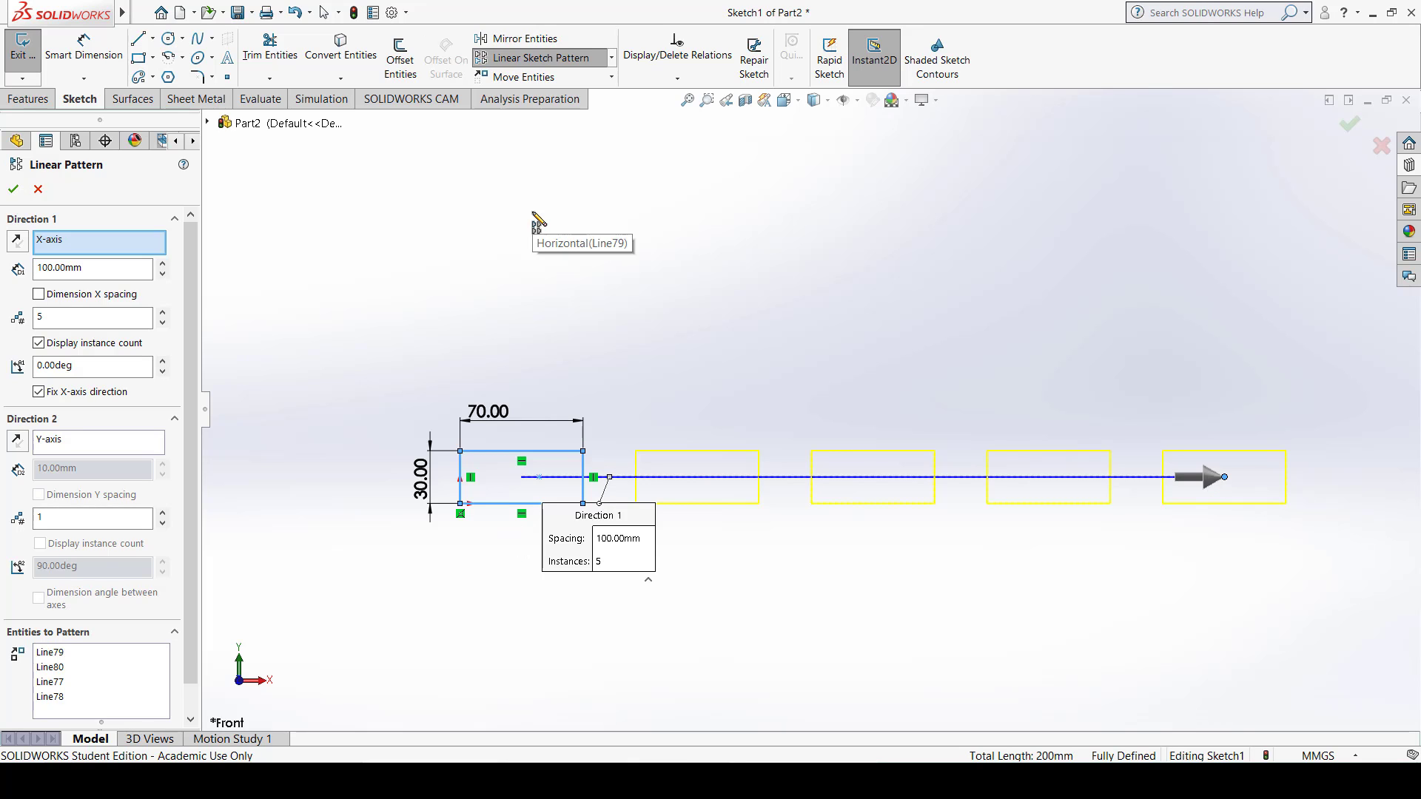
Step: Add a second pattern direction along the Y-axis and set it to 5 instances
click(80, 441)
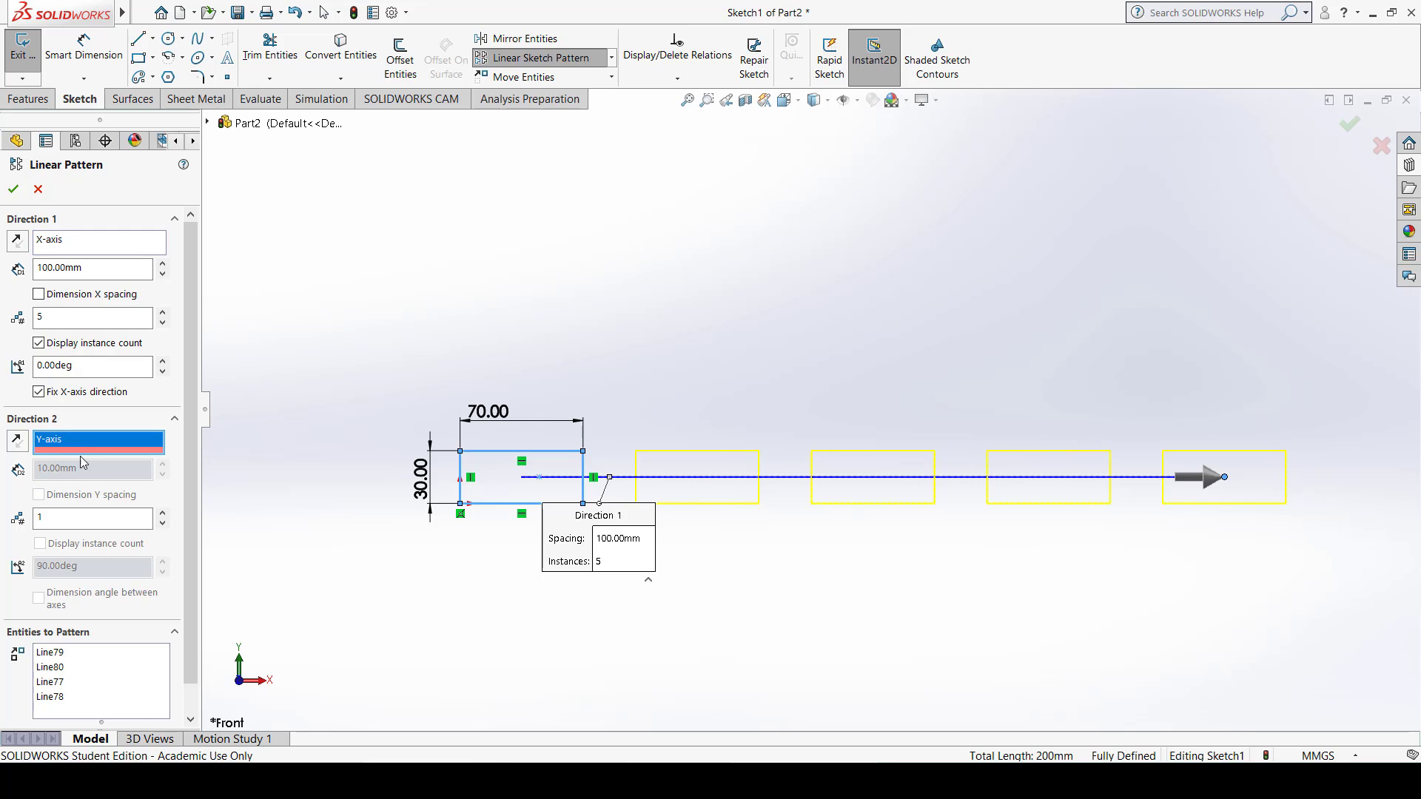
click(68, 524)
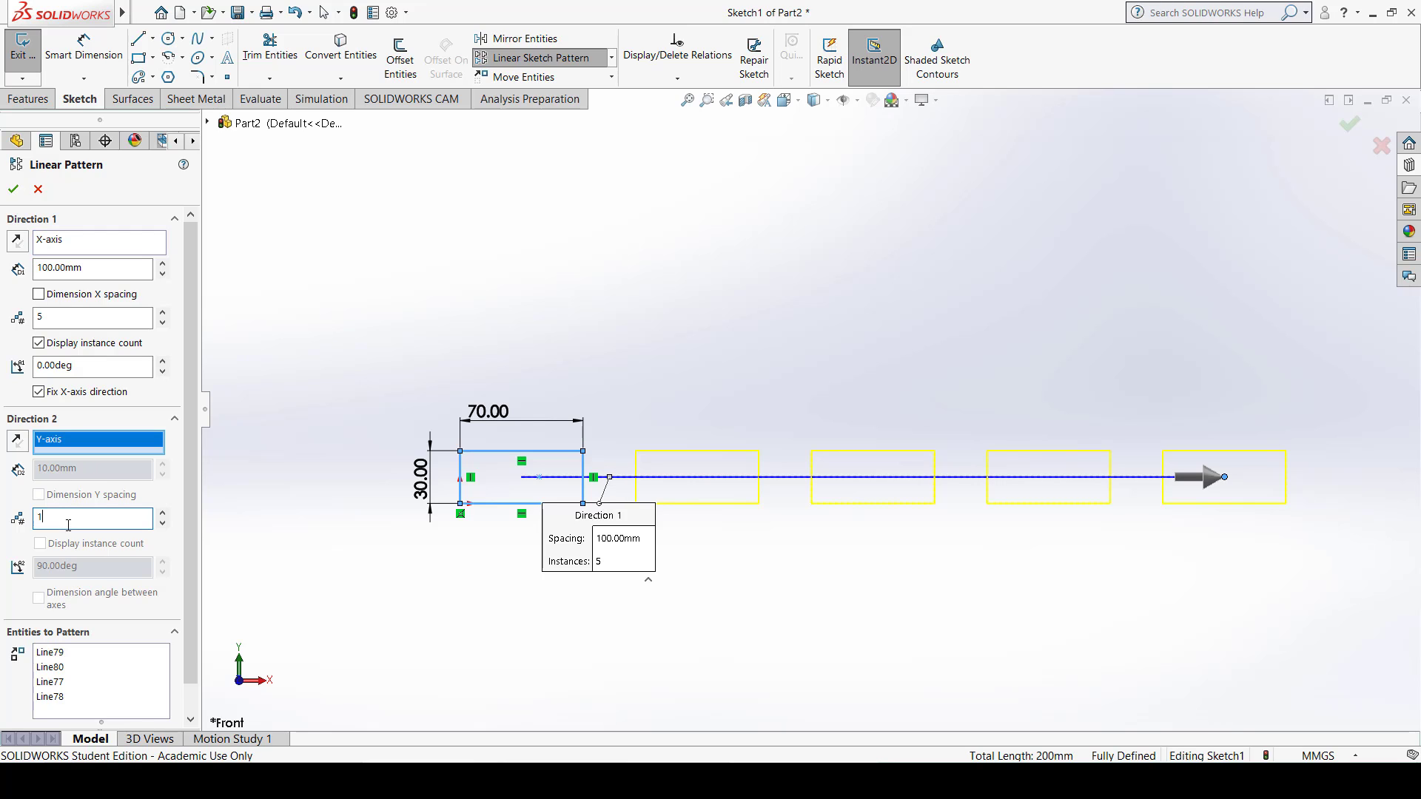
click(163, 513)
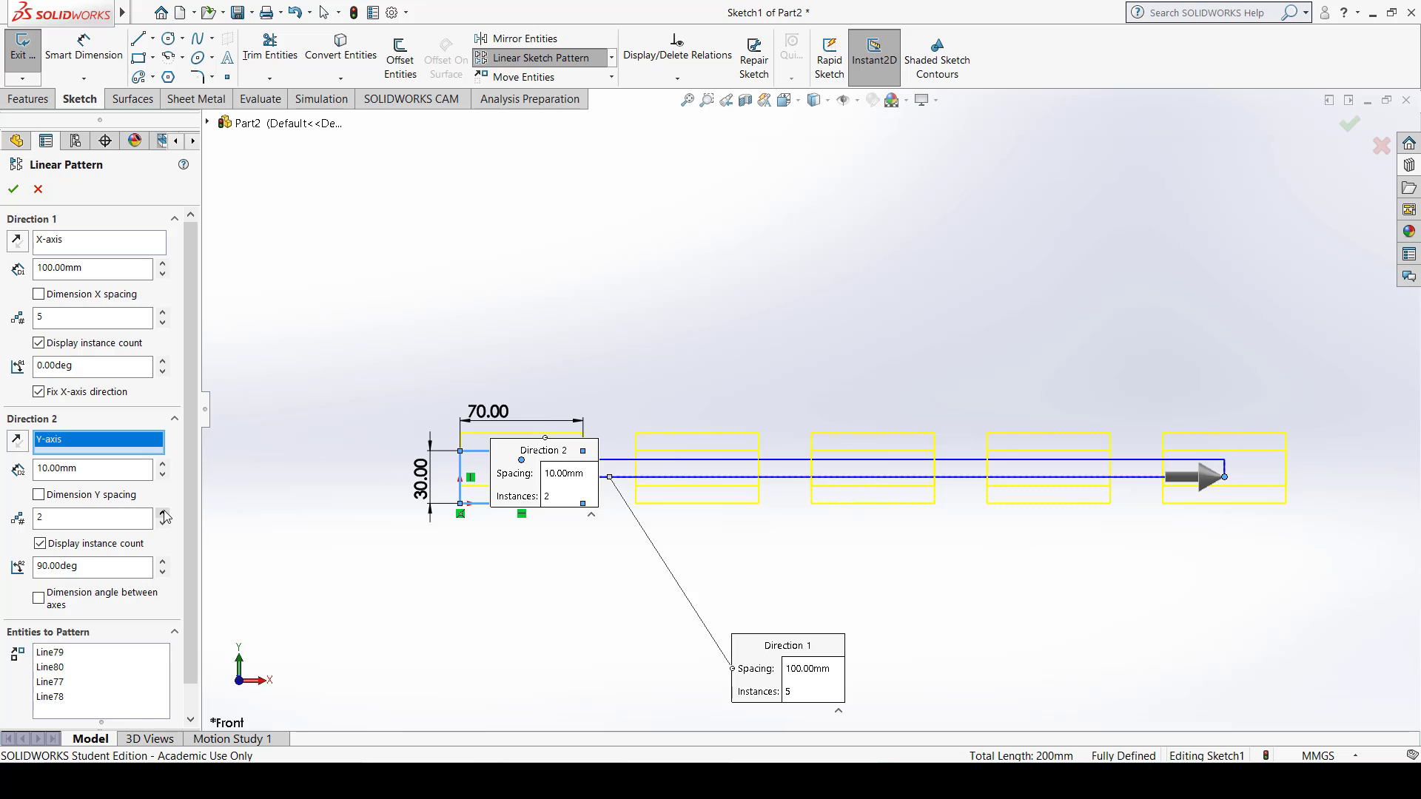
click(163, 513)
click(164, 512)
click(164, 513)
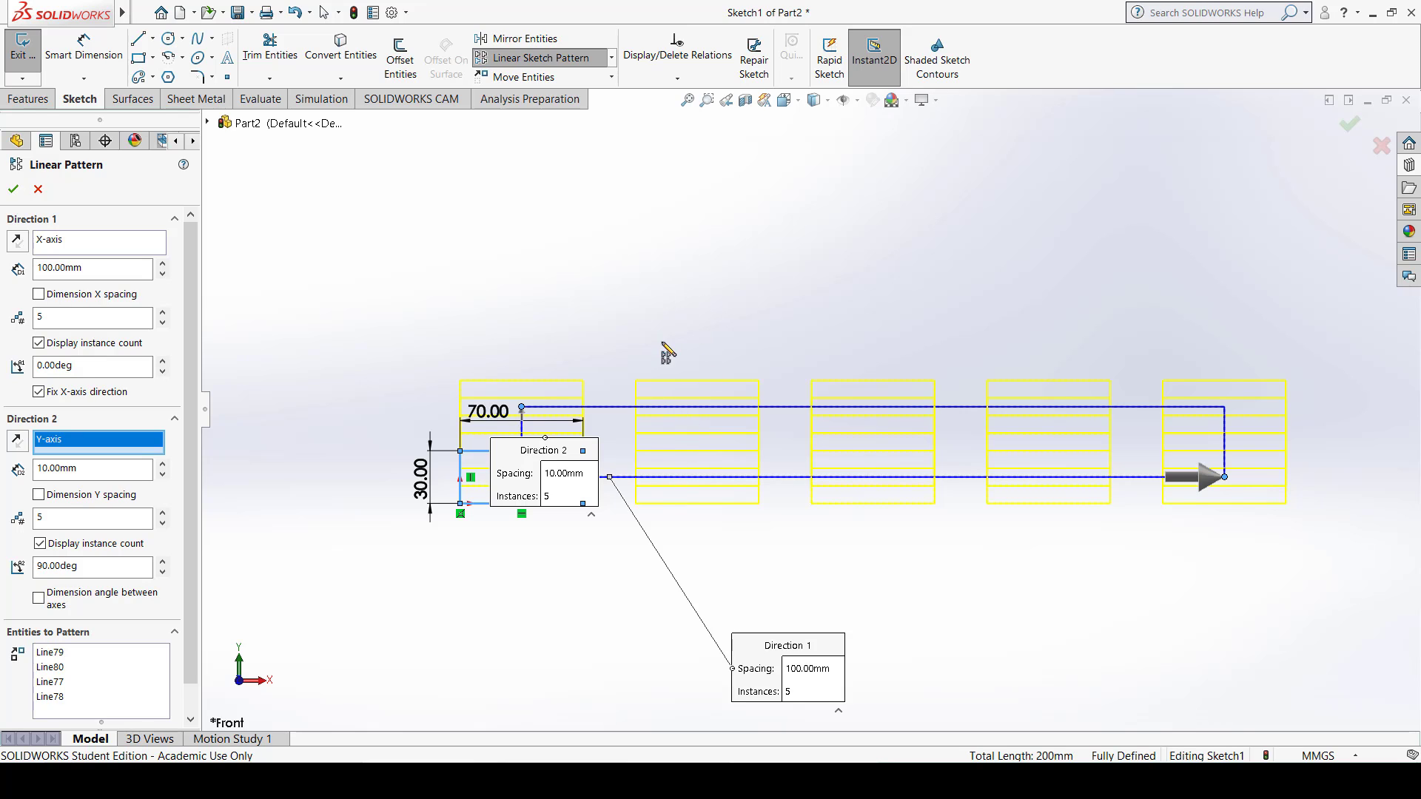
Step: Set the Direction 2 spacing to 50 mm, move its callout below the source rectangle, and accept the linear sketch pattern
drag(87, 469, 1, 471)
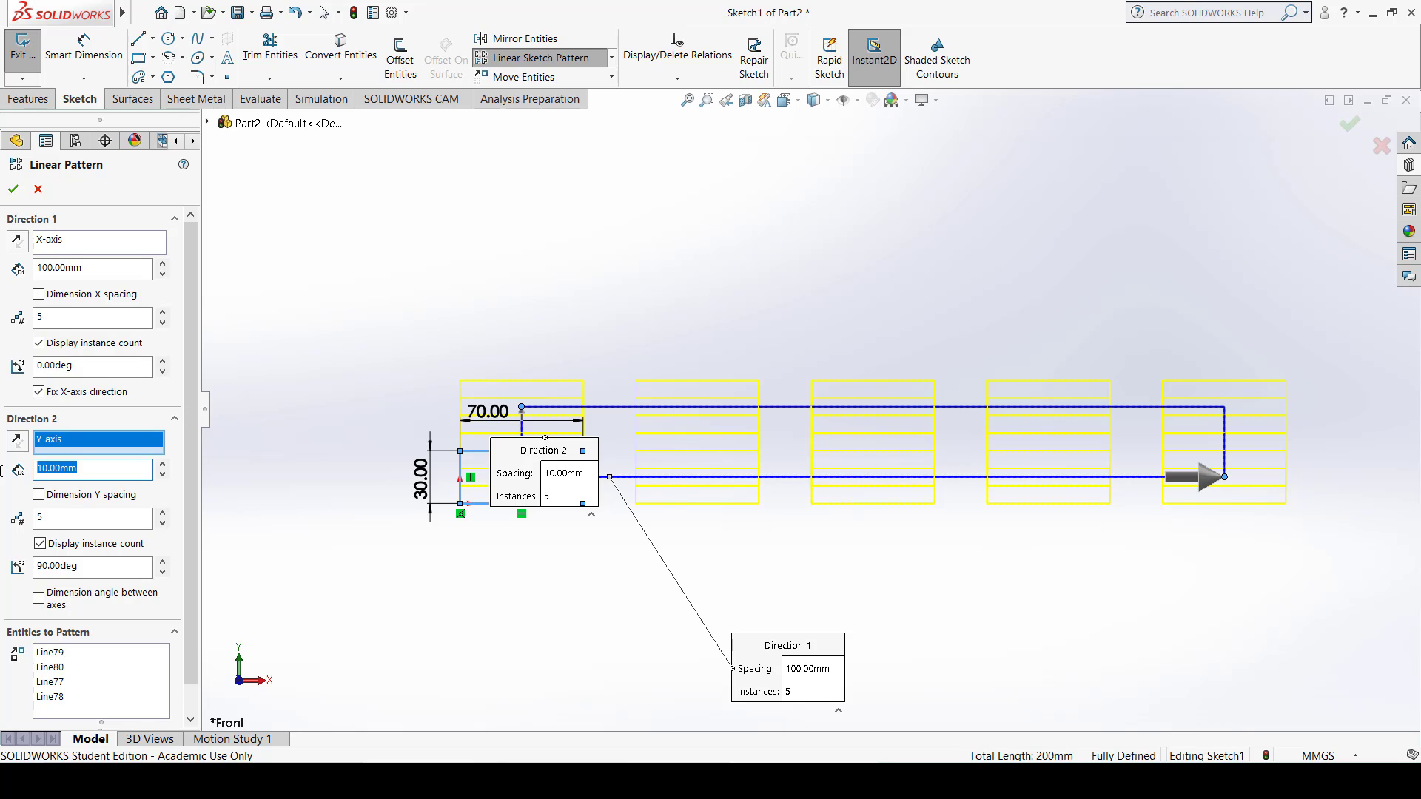
text(50)
key(Return)
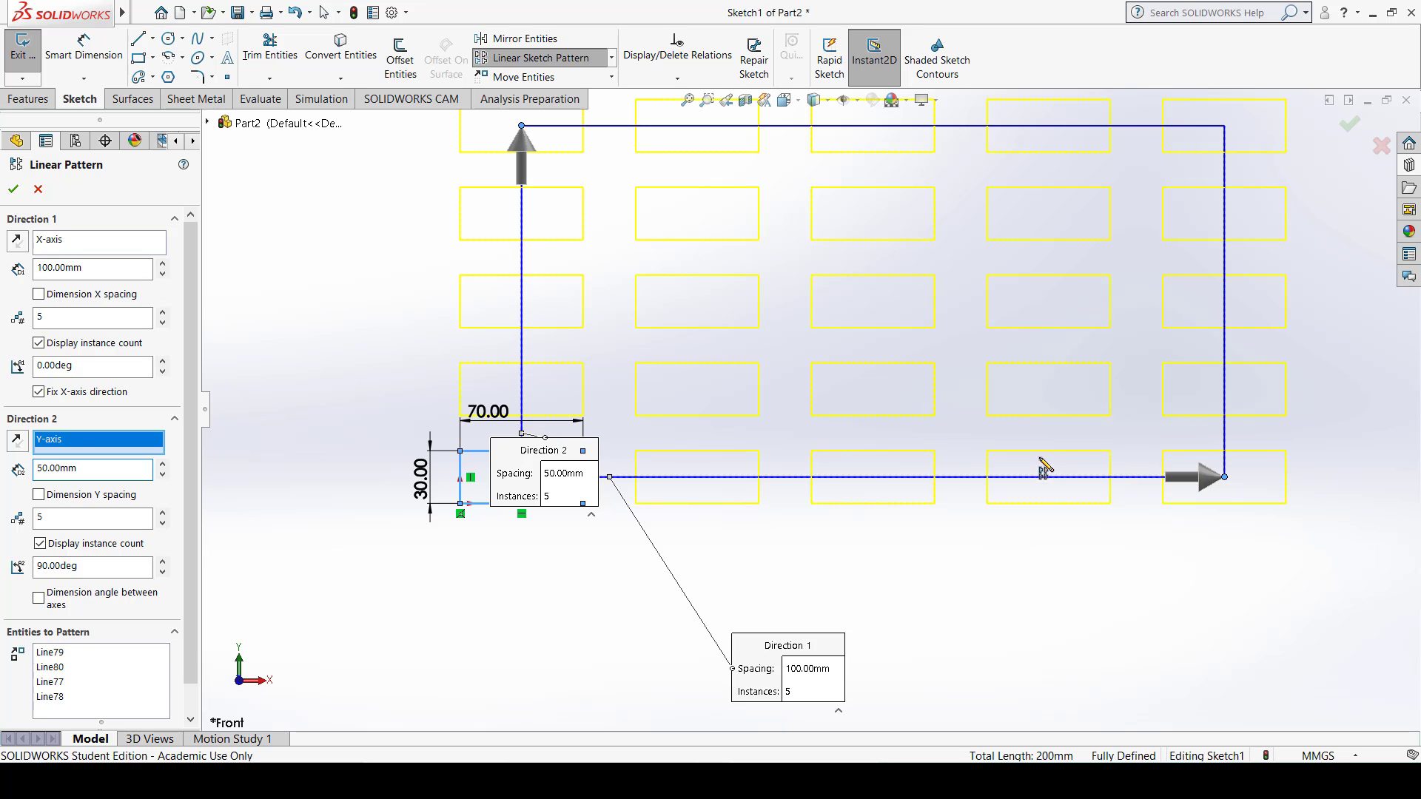
ctrl+middle_drag(1041, 466, 1005, 552)
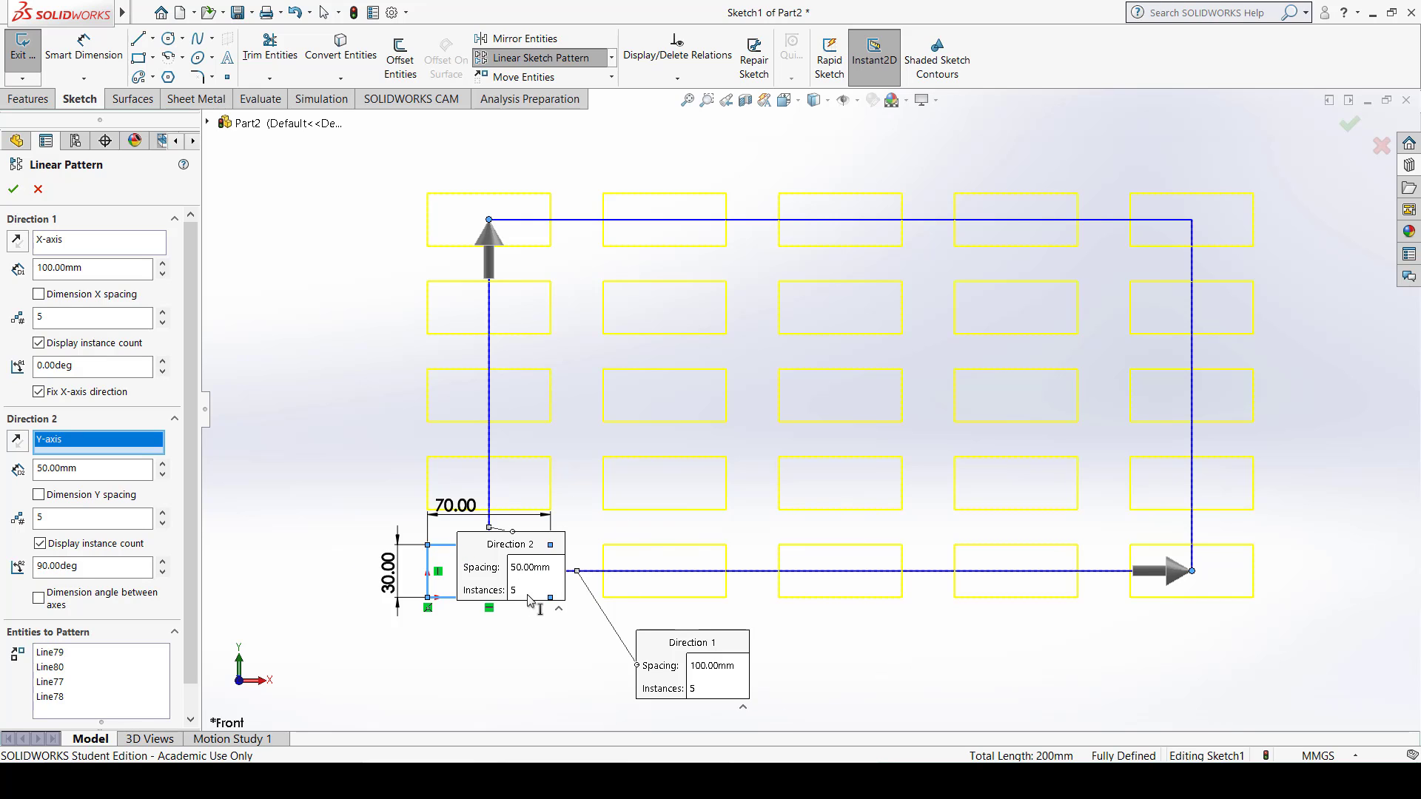
drag(530, 601, 489, 710)
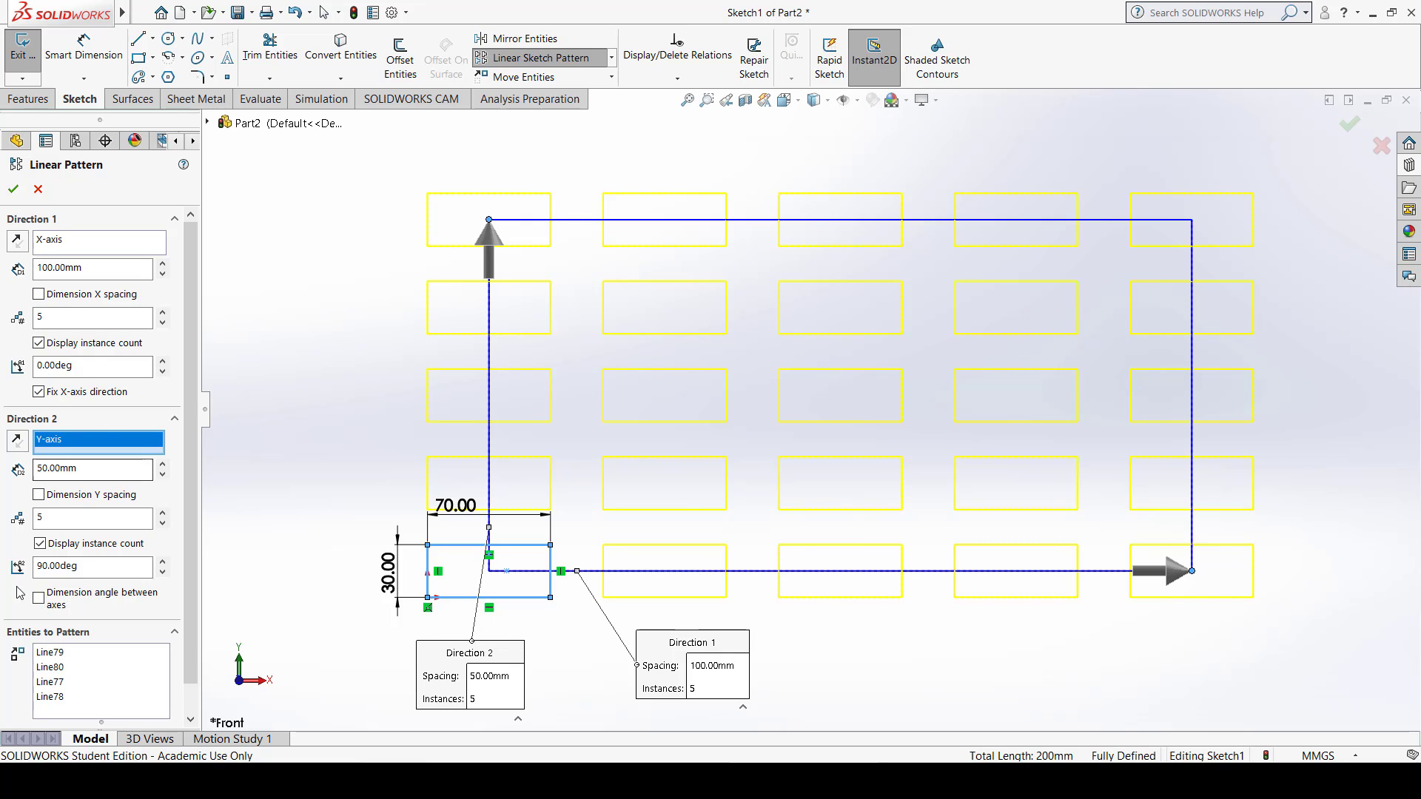
click(12, 190)
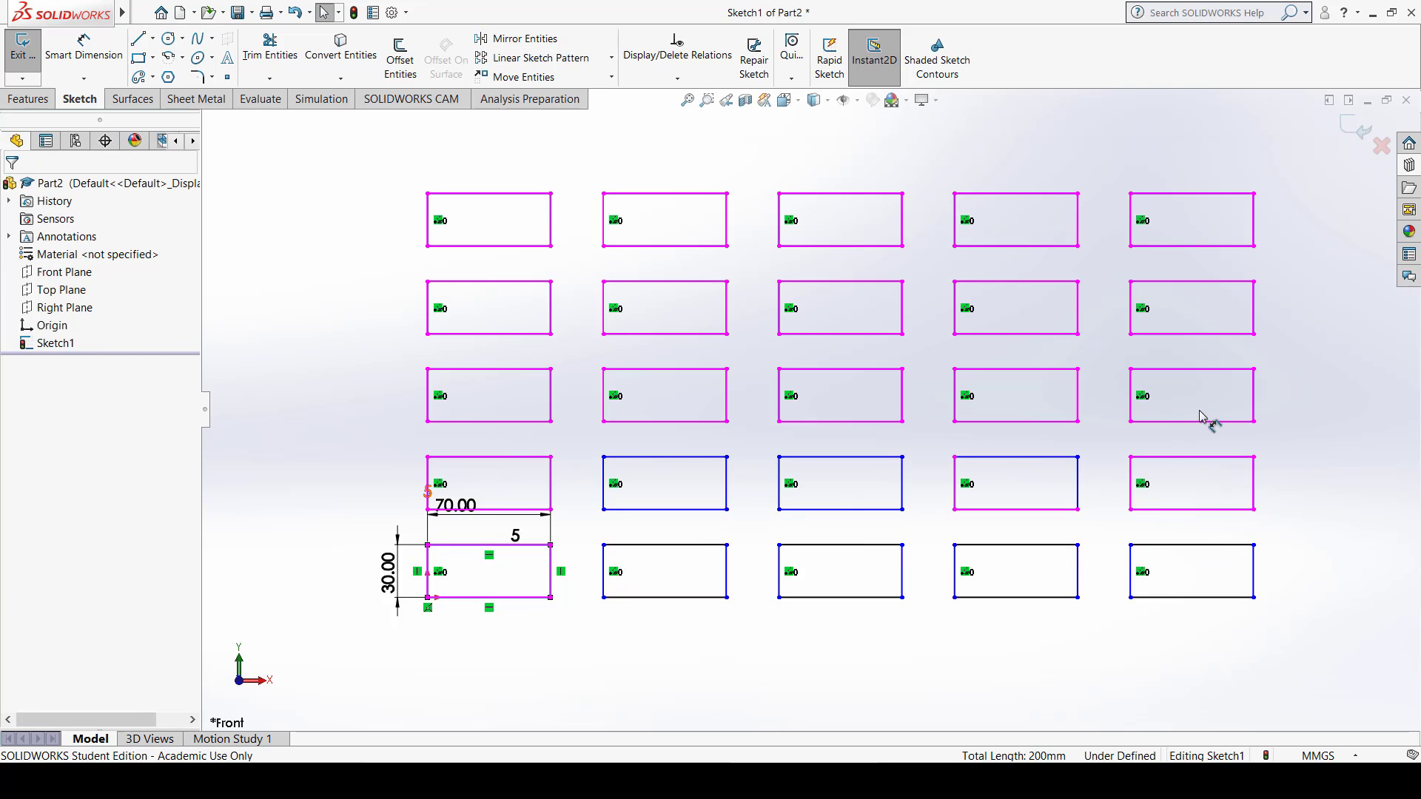
Step: Move the 70 mm dimension closer to the source rectangle and dimension the spacing between the first two columns' left edges as 100 mm
mouse_move(453, 506)
mouse_down()
mouse_move(458, 558)
mouse_move(442, 524)
mouse_up()
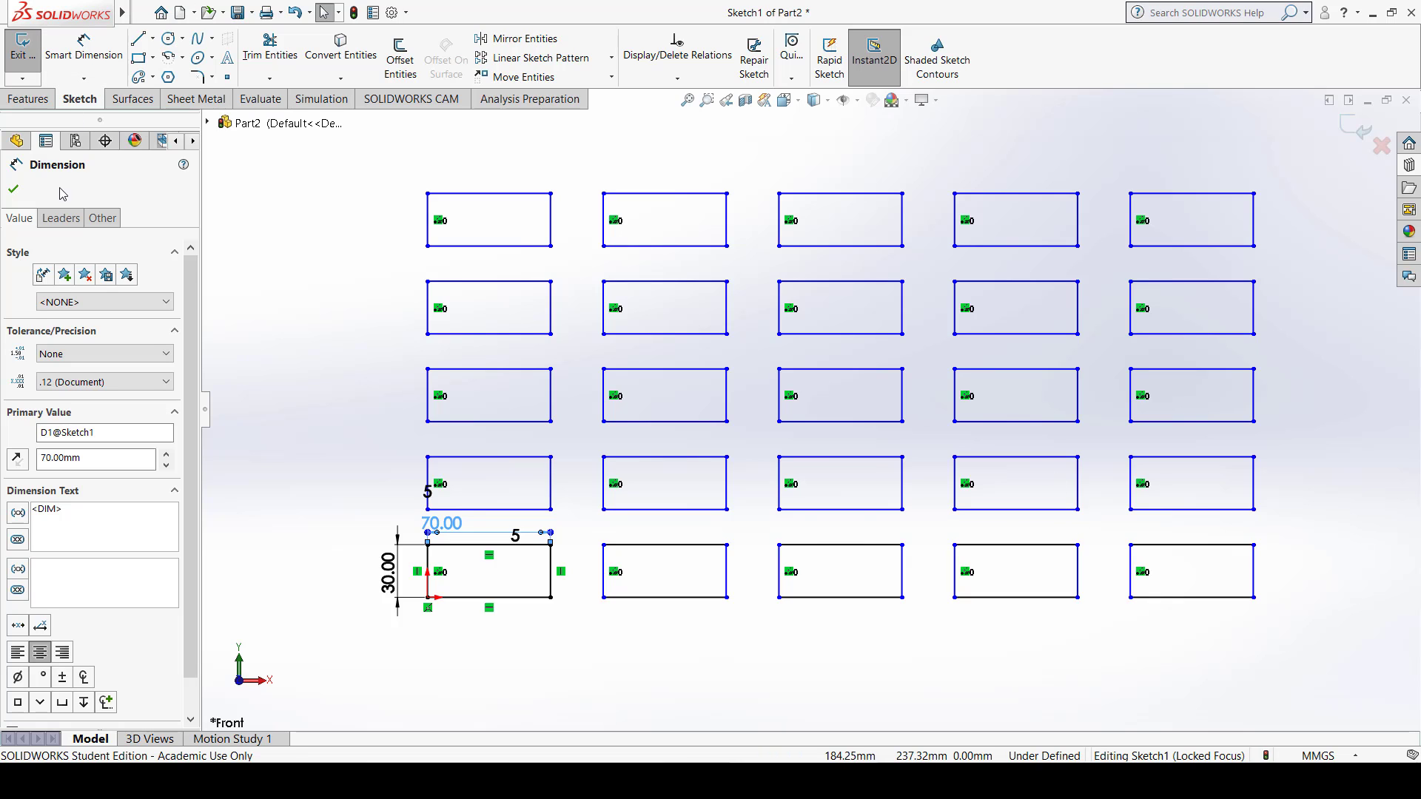
click(14, 190)
click(84, 52)
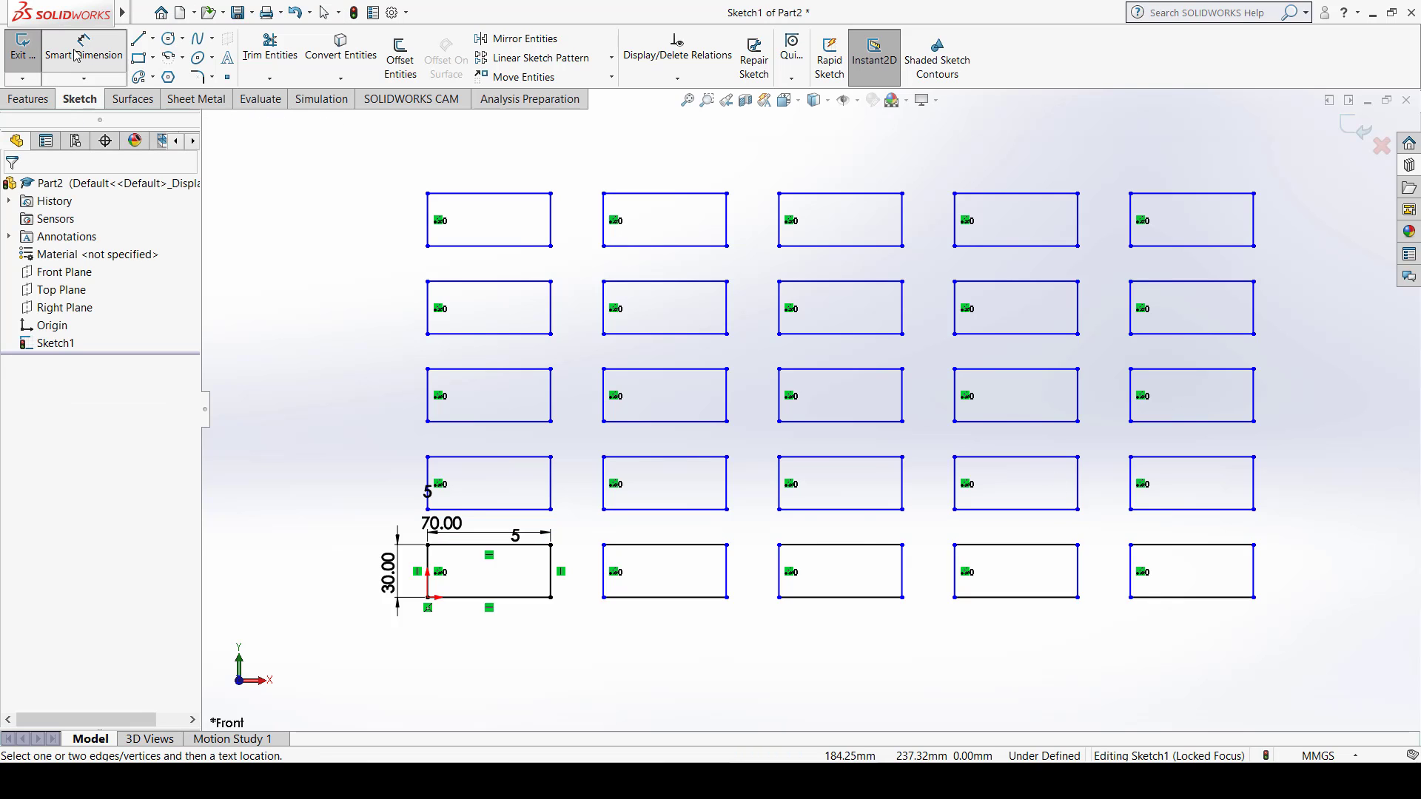
click(428, 566)
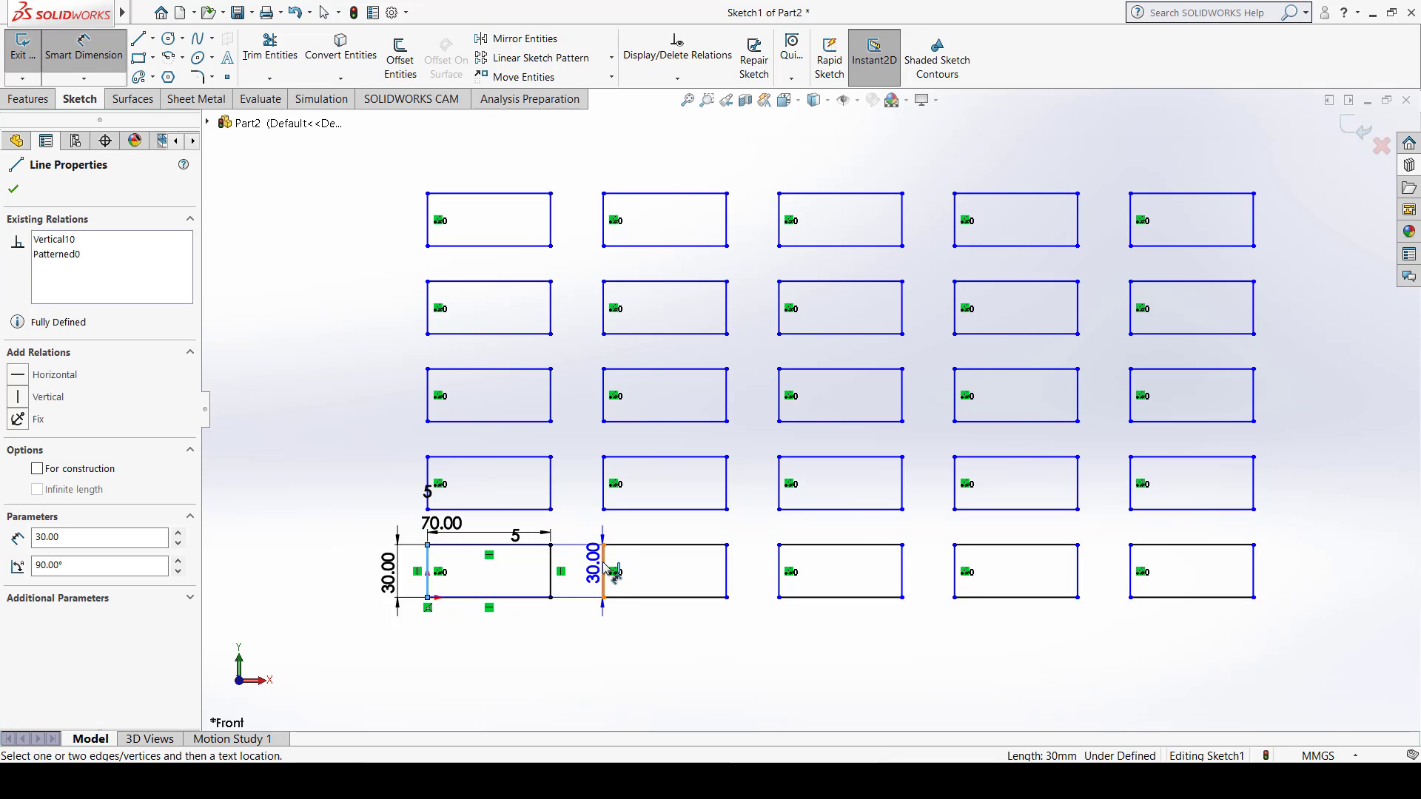
click(604, 581)
click(559, 661)
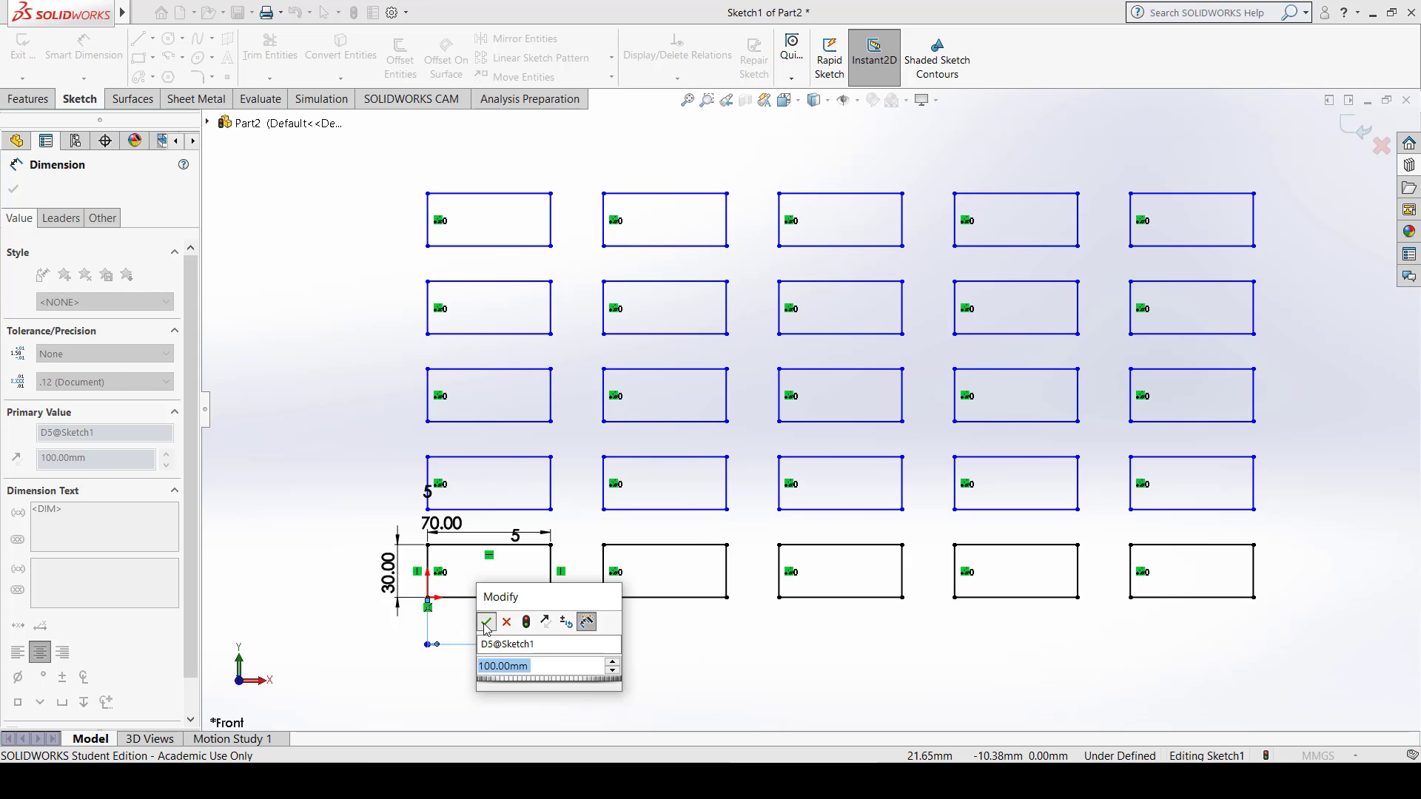
click(486, 622)
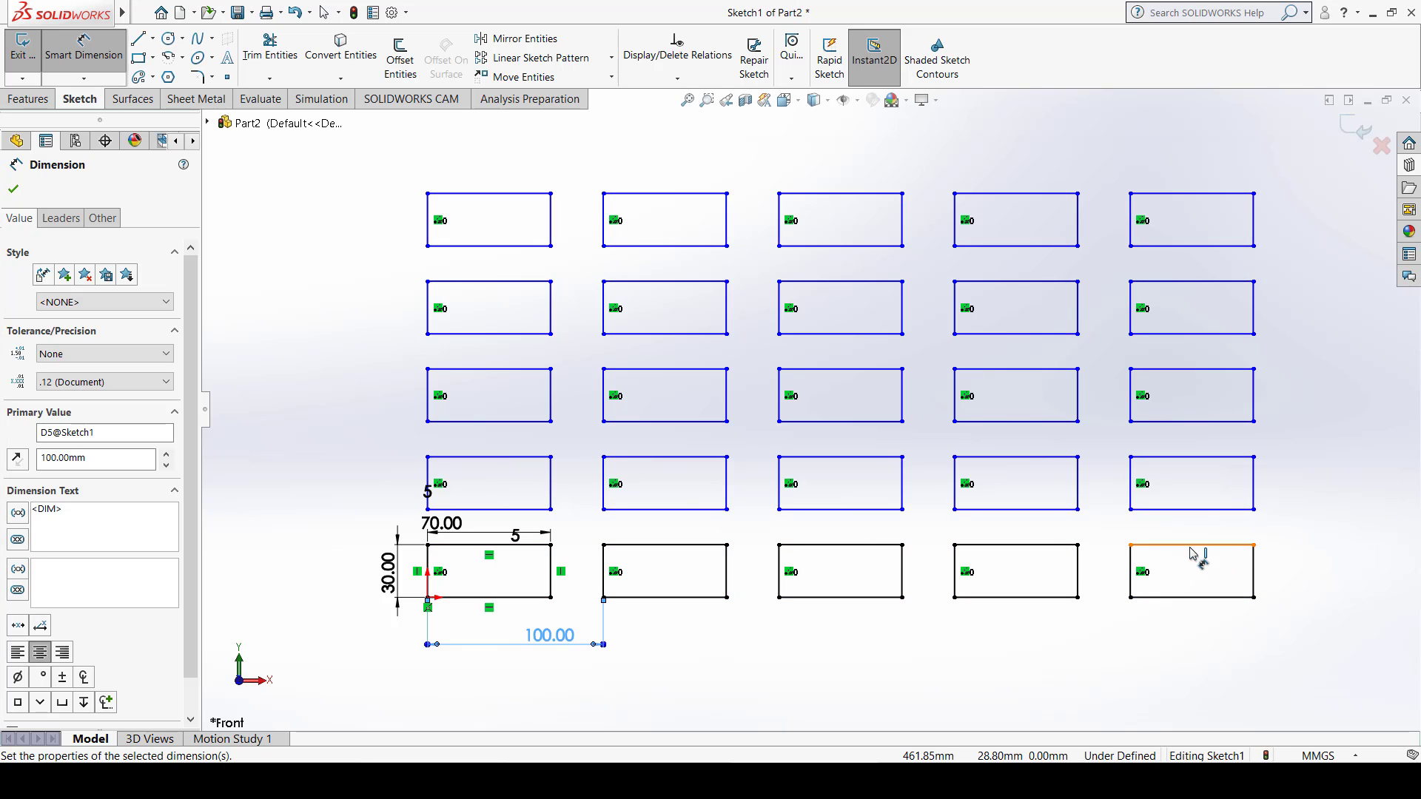
Step: Dimension the vertical spacing between the lower edges of the first column's lowest two rectangles as 50 mm
click(508, 597)
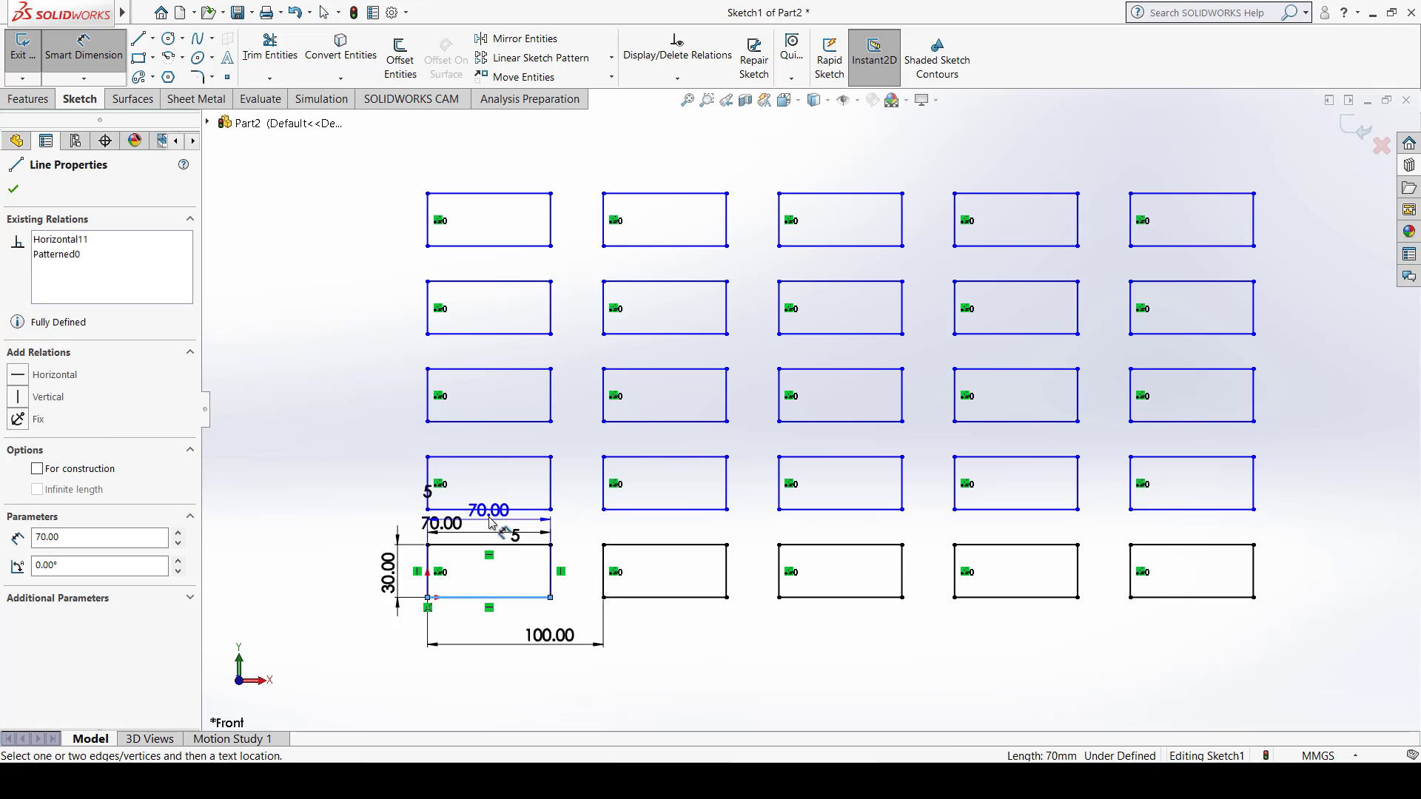
click(495, 510)
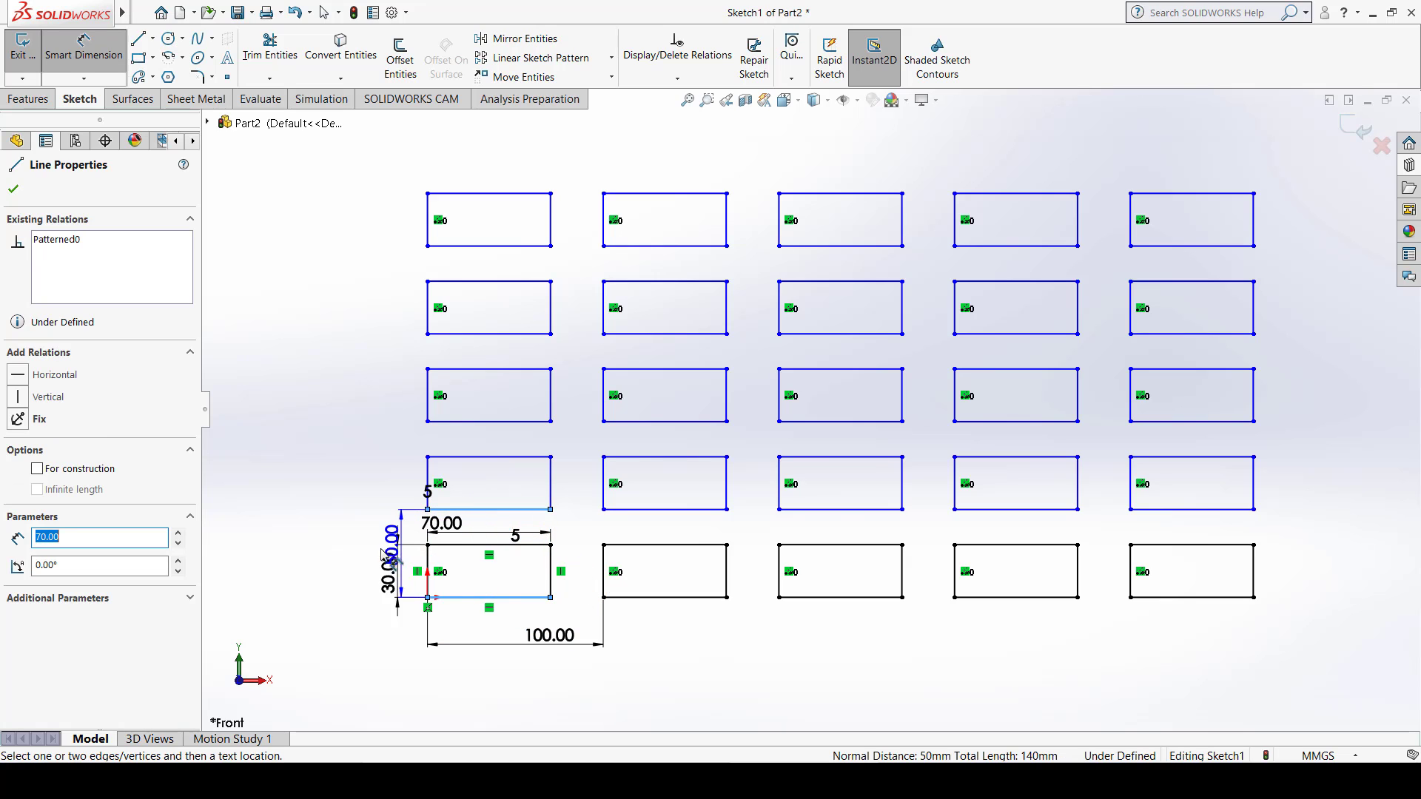
click(338, 549)
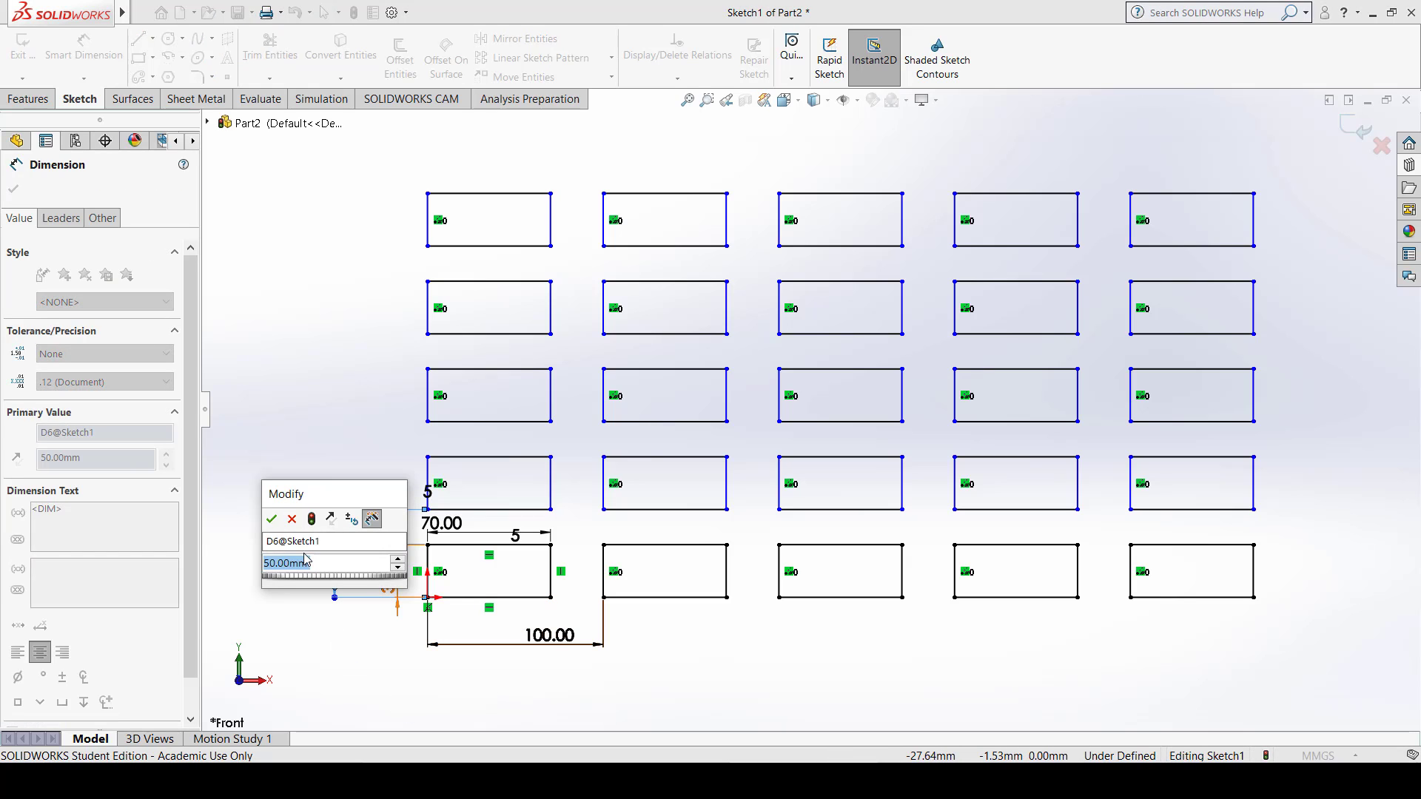
click(271, 520)
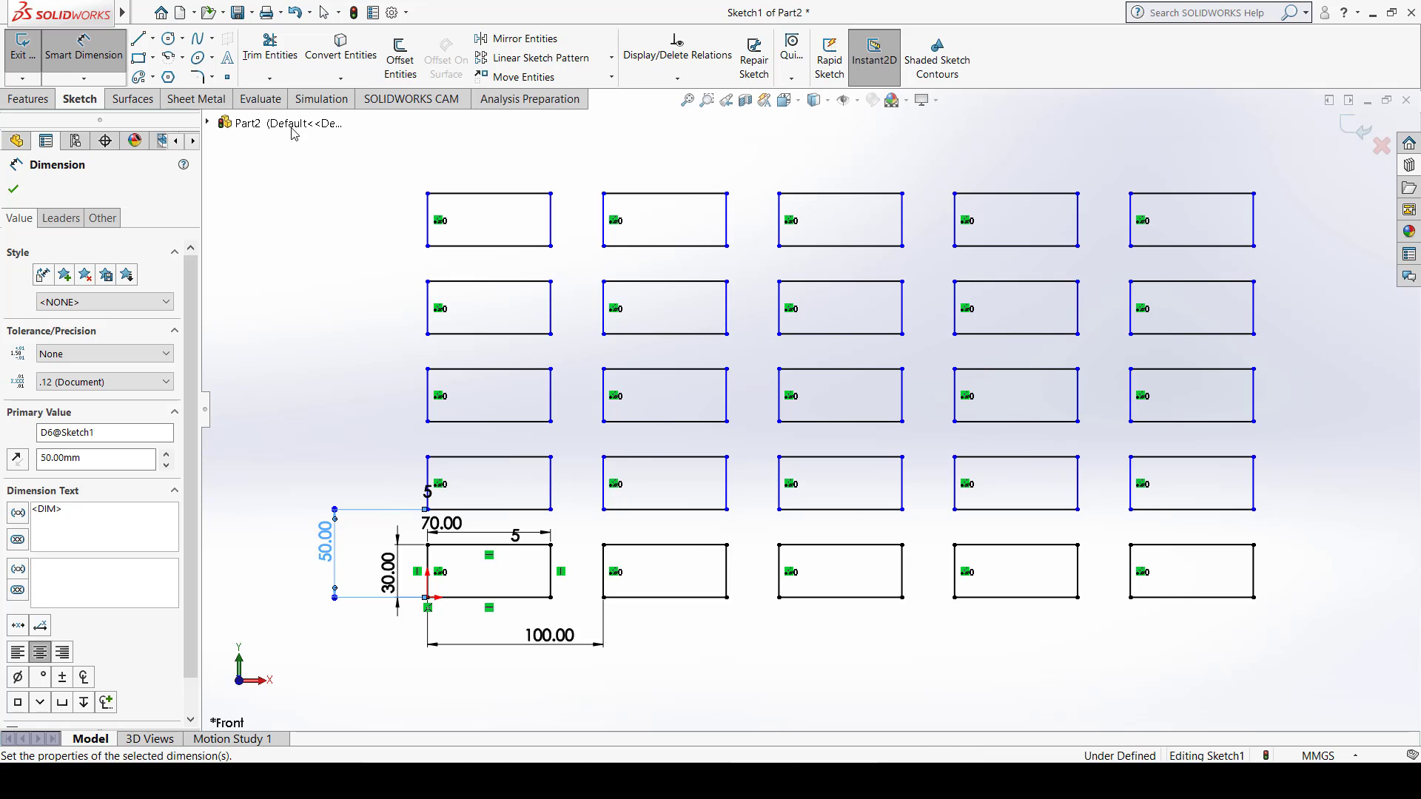
key(Escape)
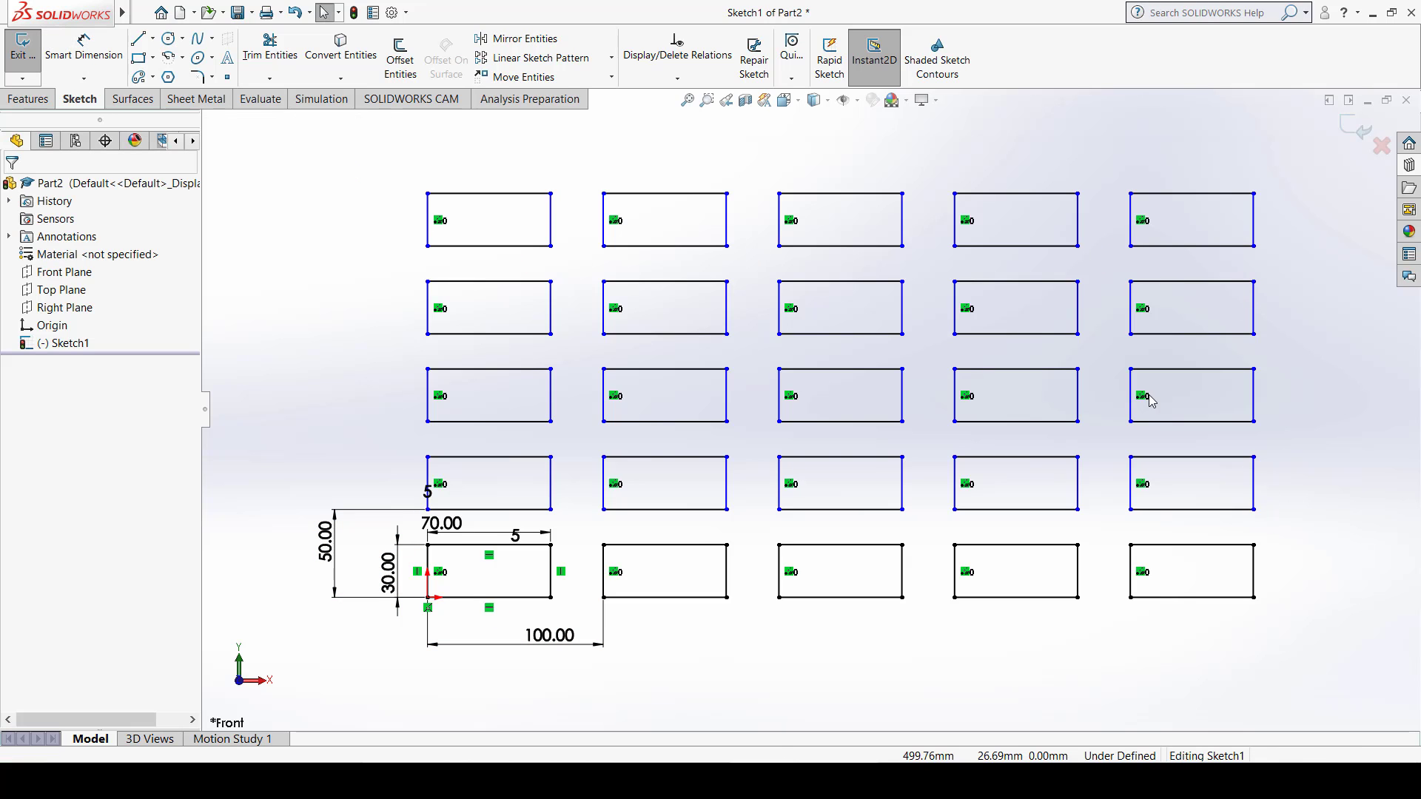
Step: Add a Vertical relation to the left edges of the first column's lowest two rectangles
scroll(828, 486, down, 5)
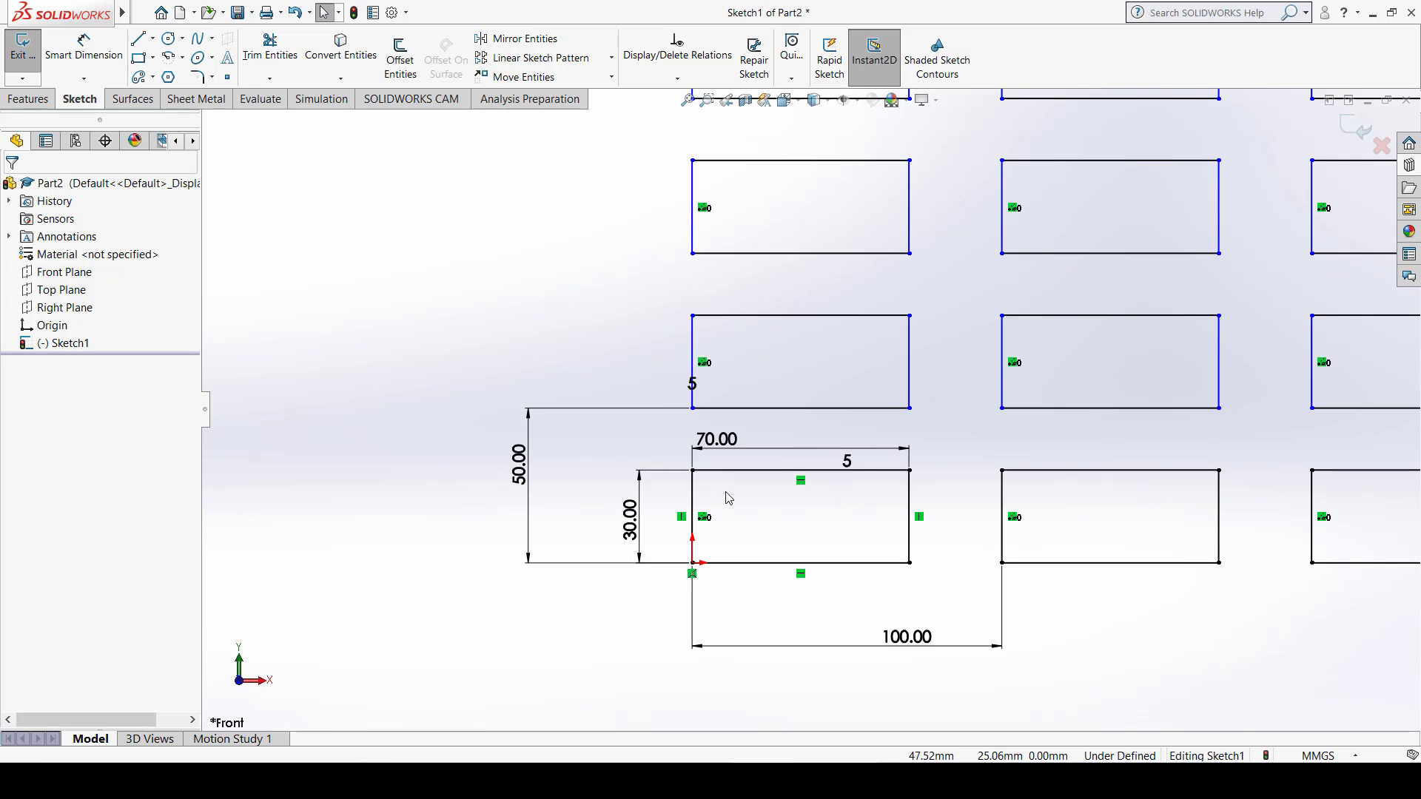
ctrl+middle_drag(820, 445, 705, 469)
ctrl+middle_drag(1225, 399, 1126, 397)
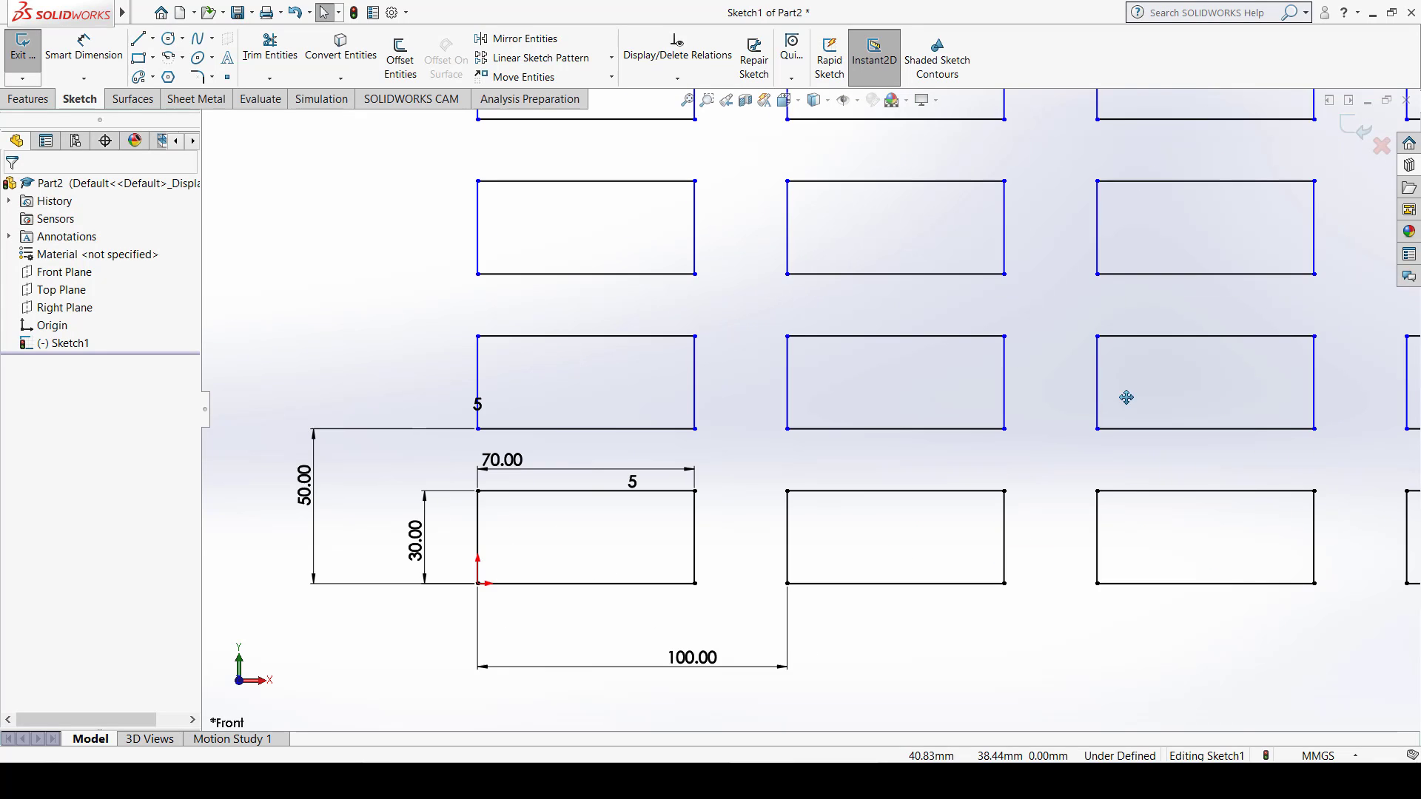
click(477, 359)
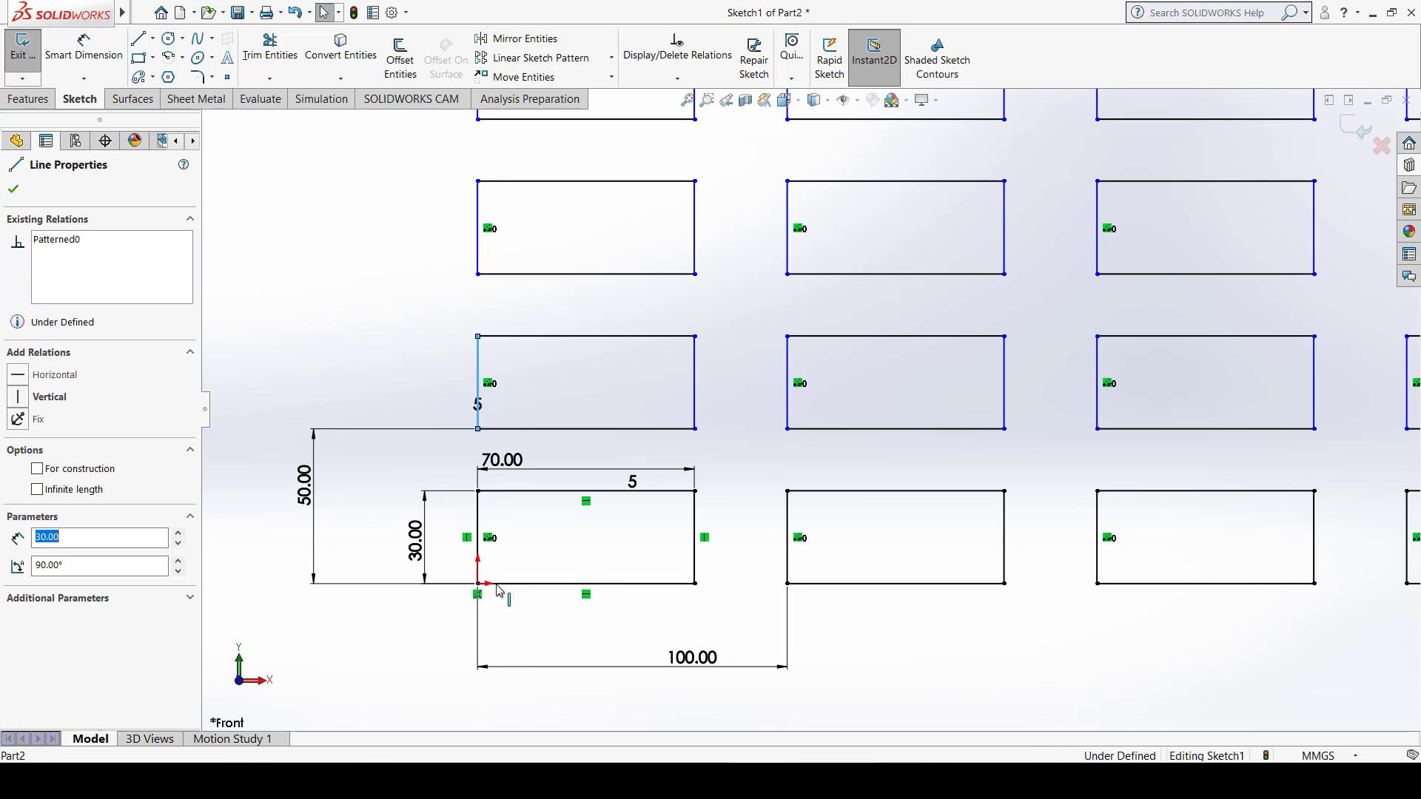
ctrl+click(478, 563)
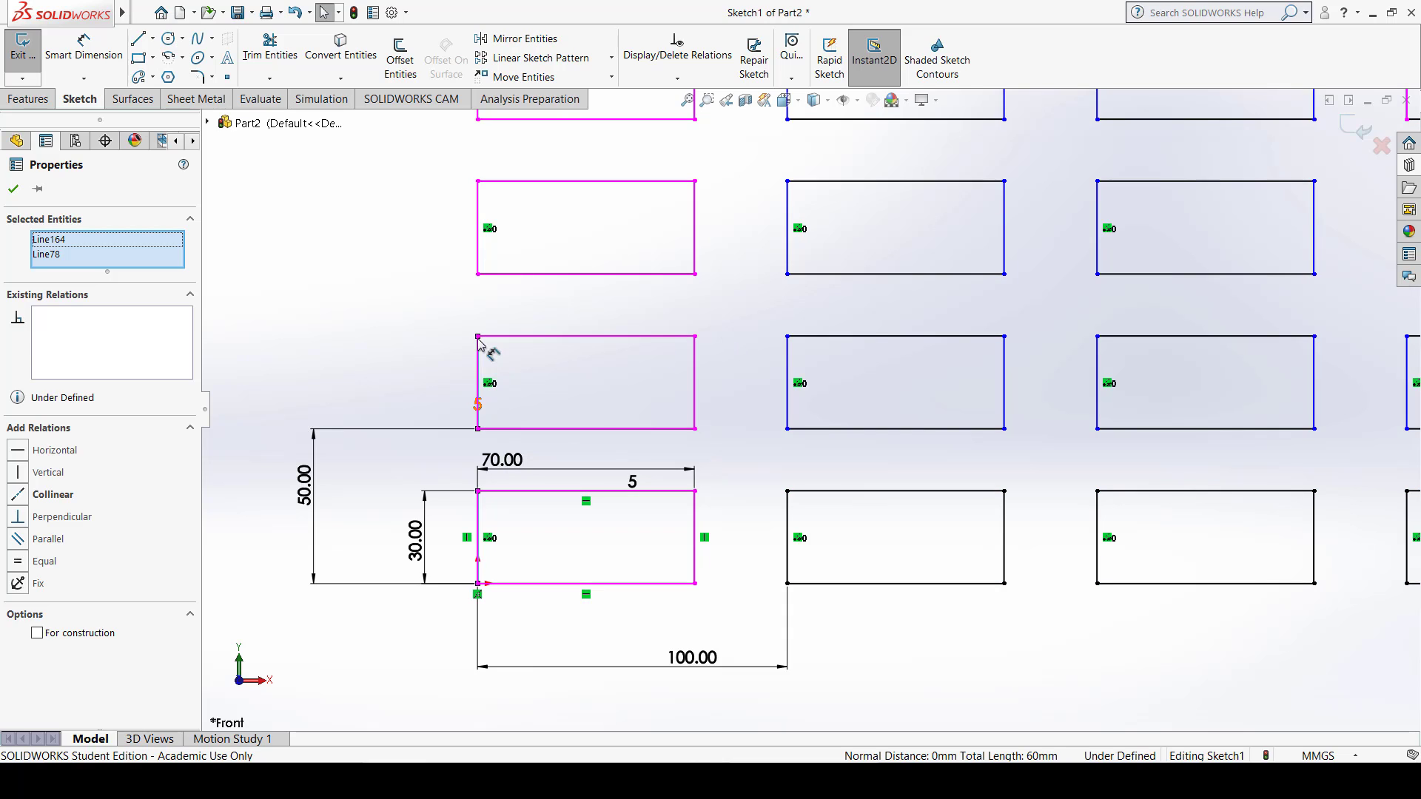
click(56, 476)
click(296, 321)
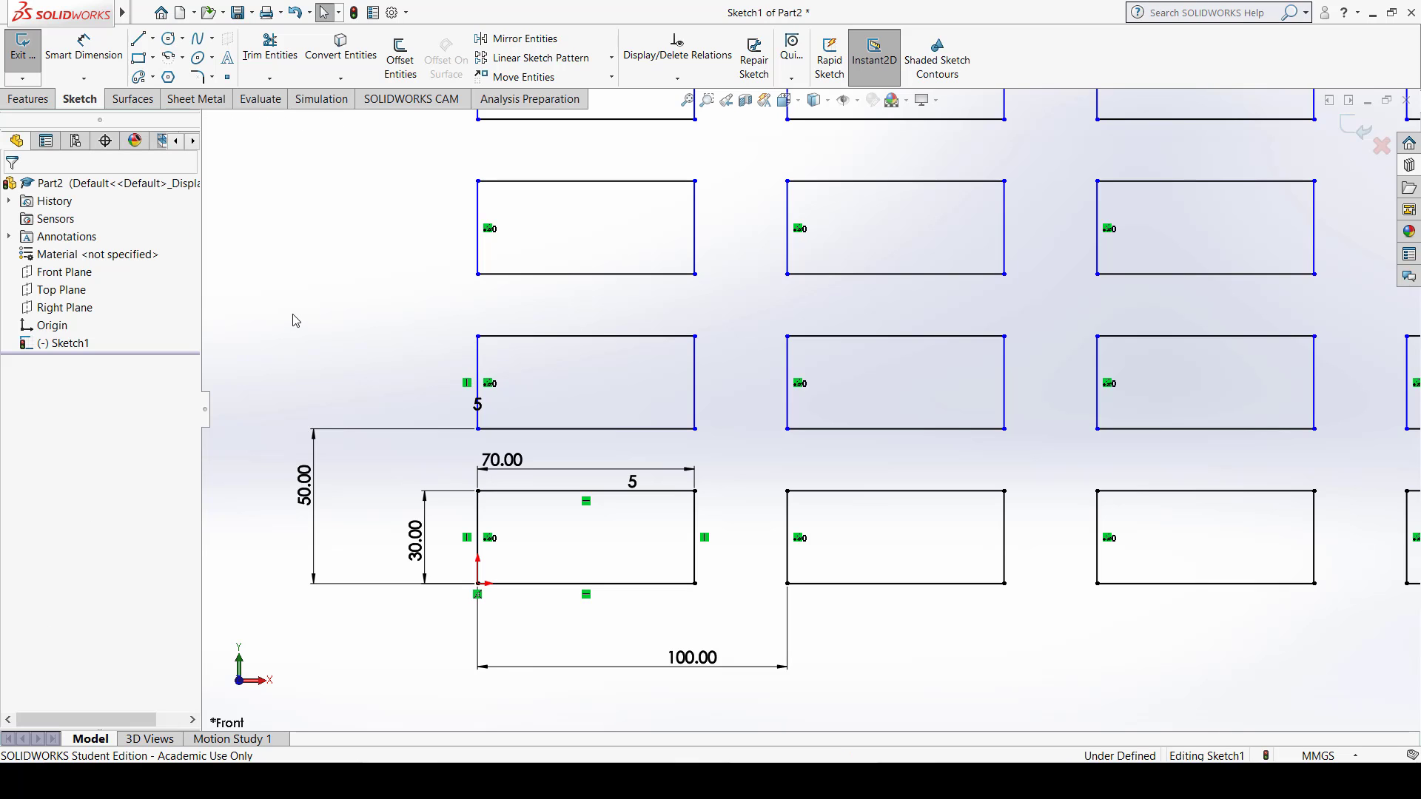
Step: Move the Y-direction instance count away from the first column and make the left edges of its lowest two rectangles collinear
drag(477, 403, 400, 369)
click(422, 282)
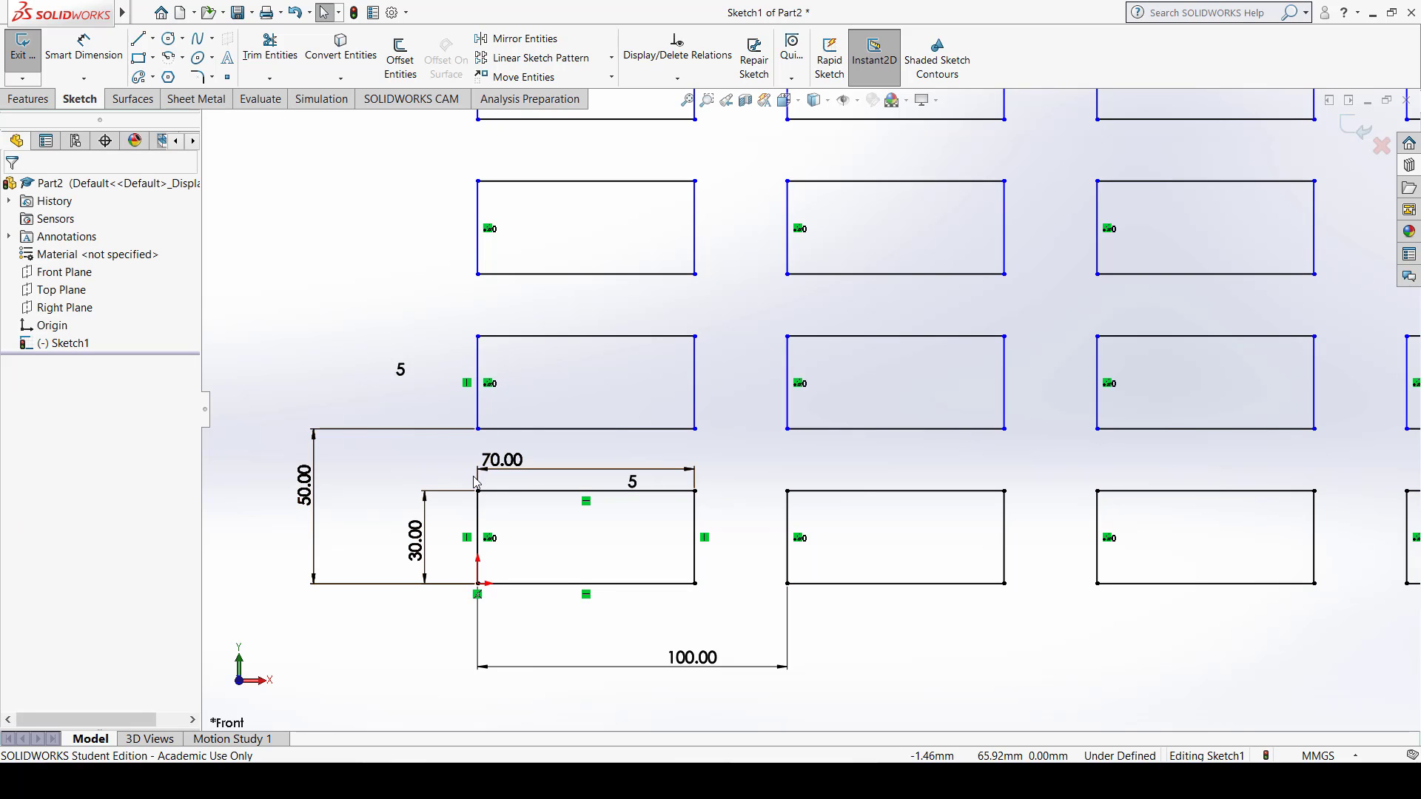
click(479, 361)
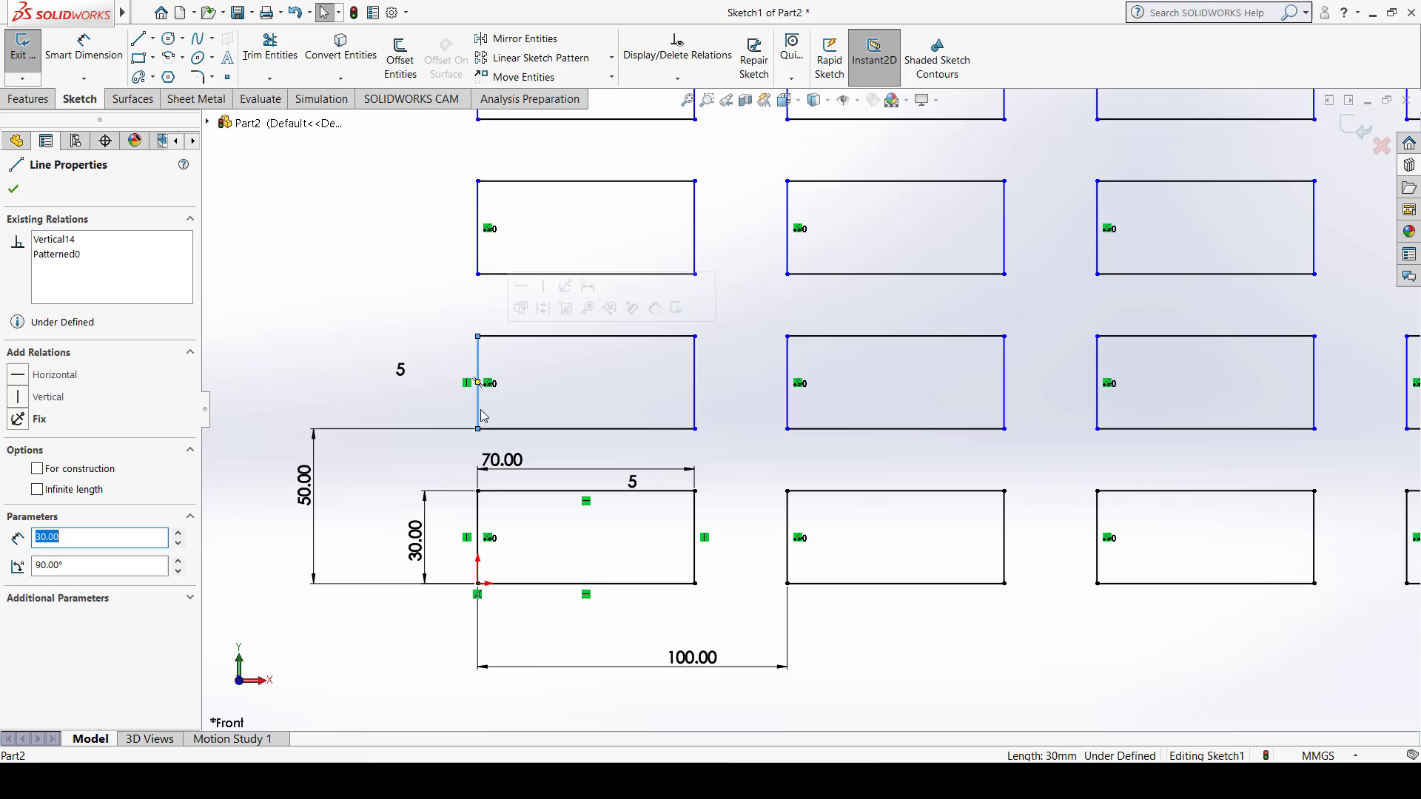
ctrl+click(478, 521)
click(76, 494)
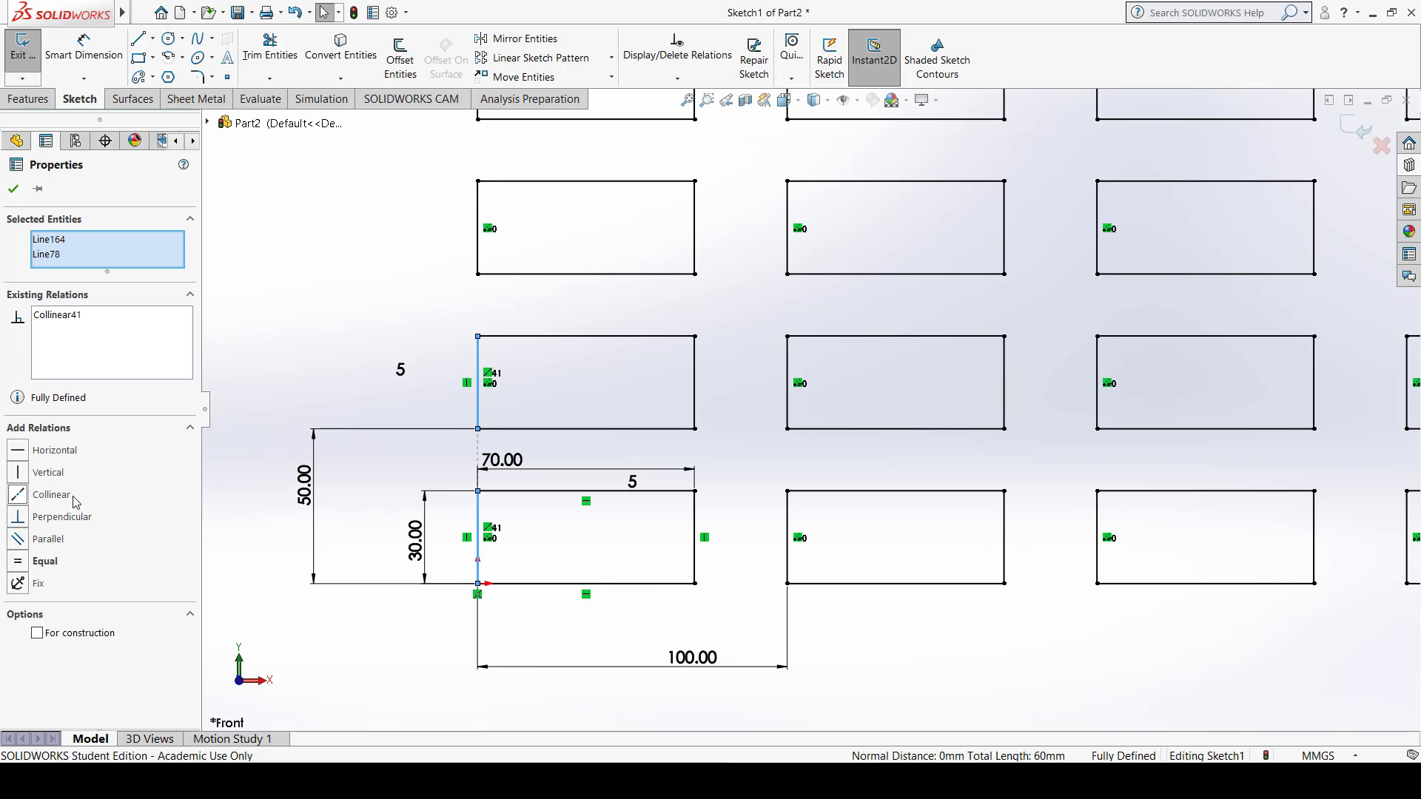
click(321, 244)
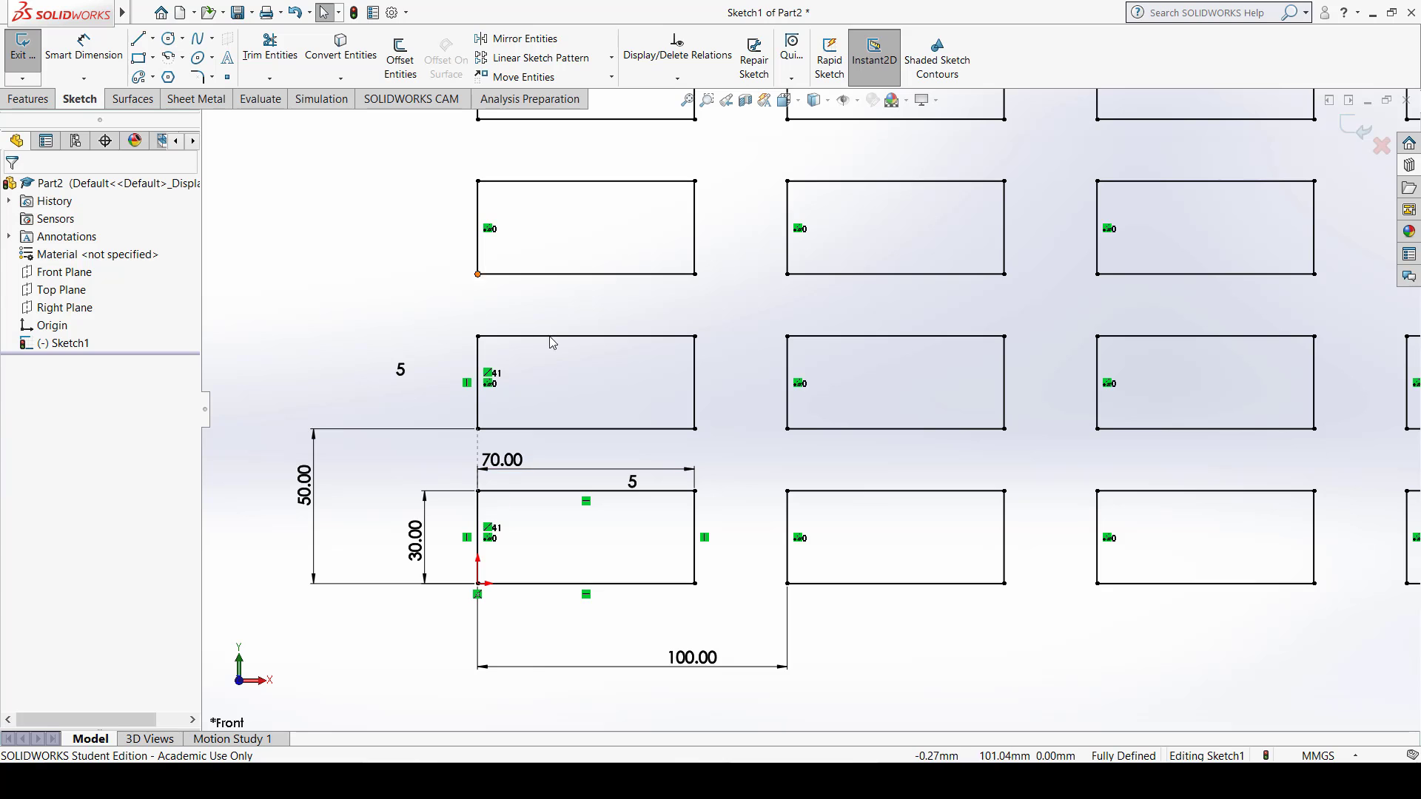
Step: Reposition the X-direction instance count label just below the source rectangle
scroll(609, 385, up, 5)
scroll(611, 389, up, 2)
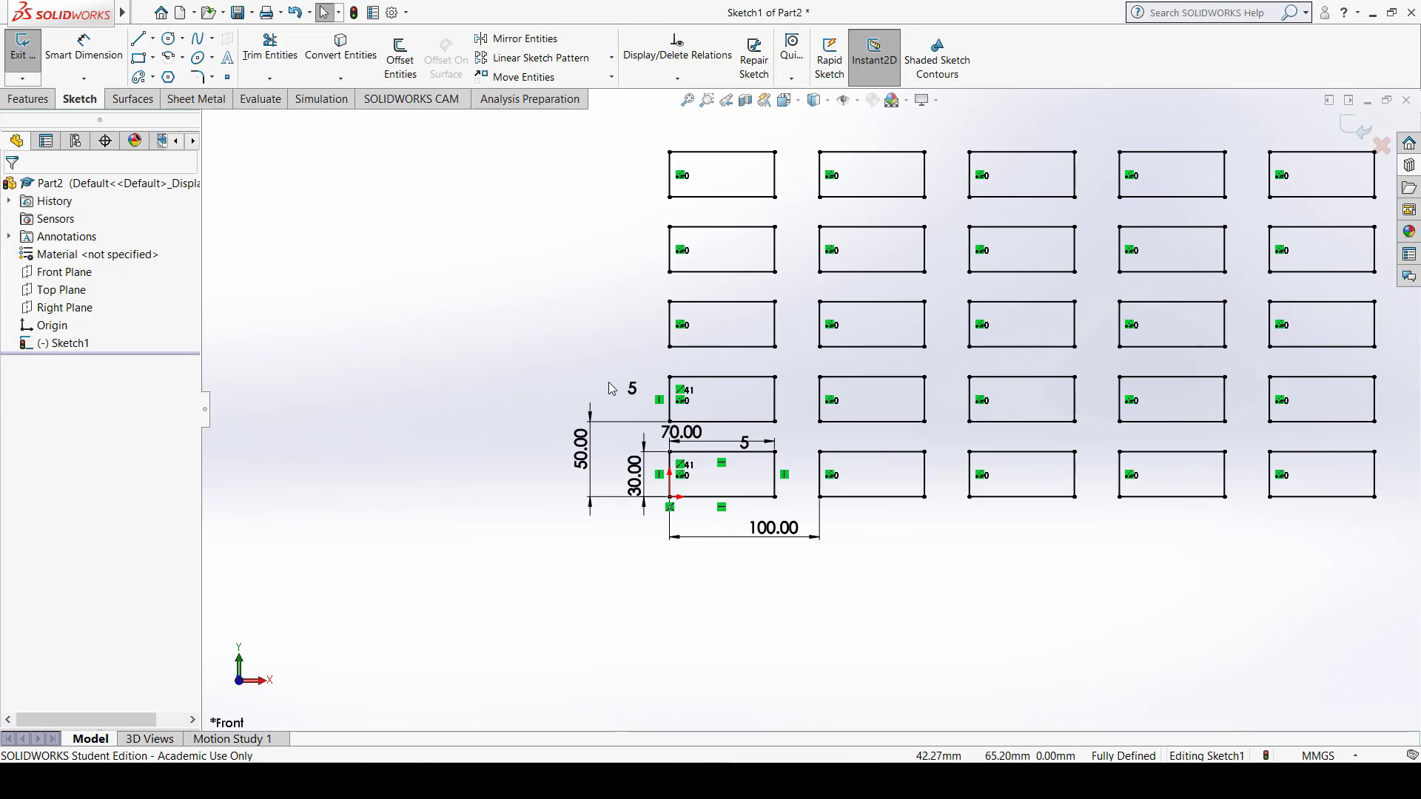
ctrl+middle_drag(923, 384, 733, 464)
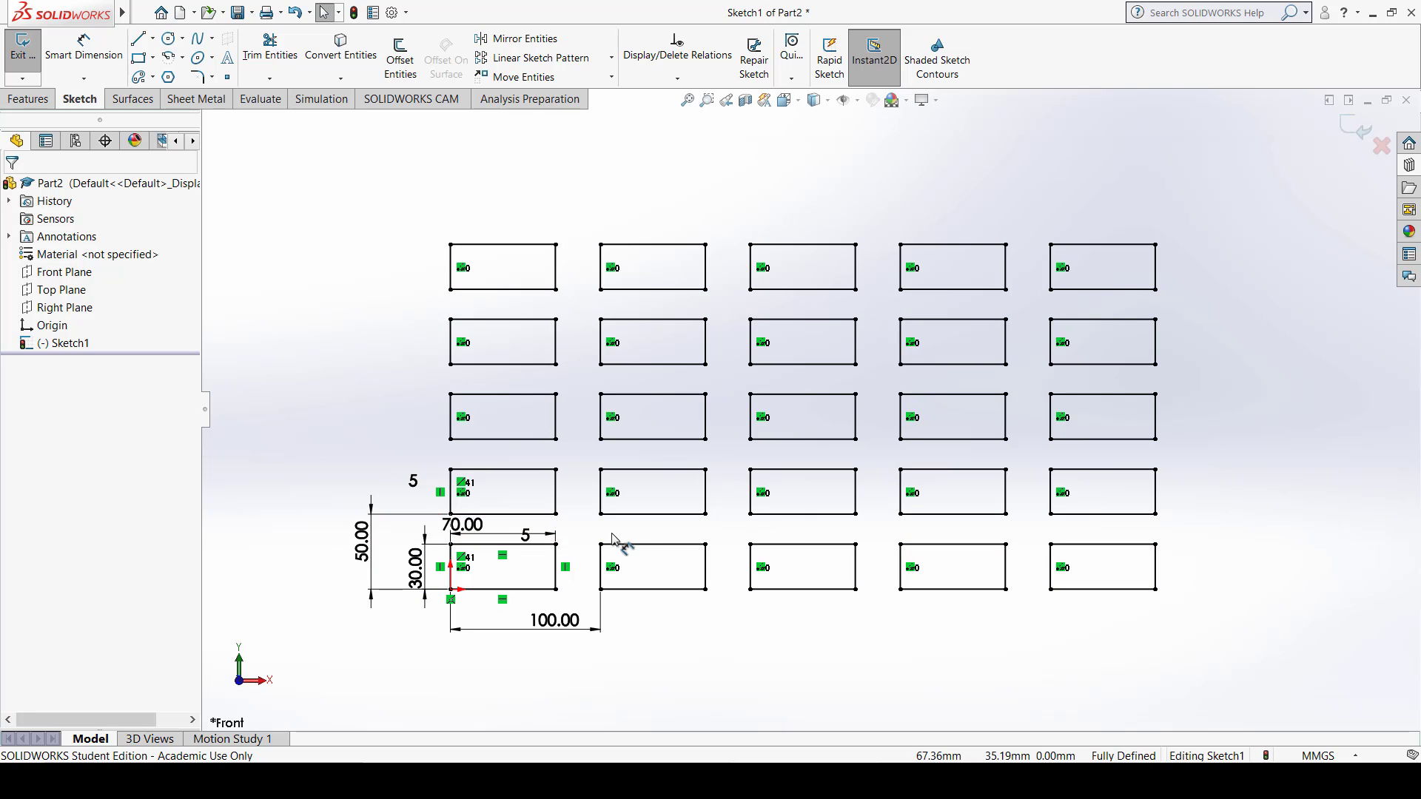
drag(526, 538, 513, 598)
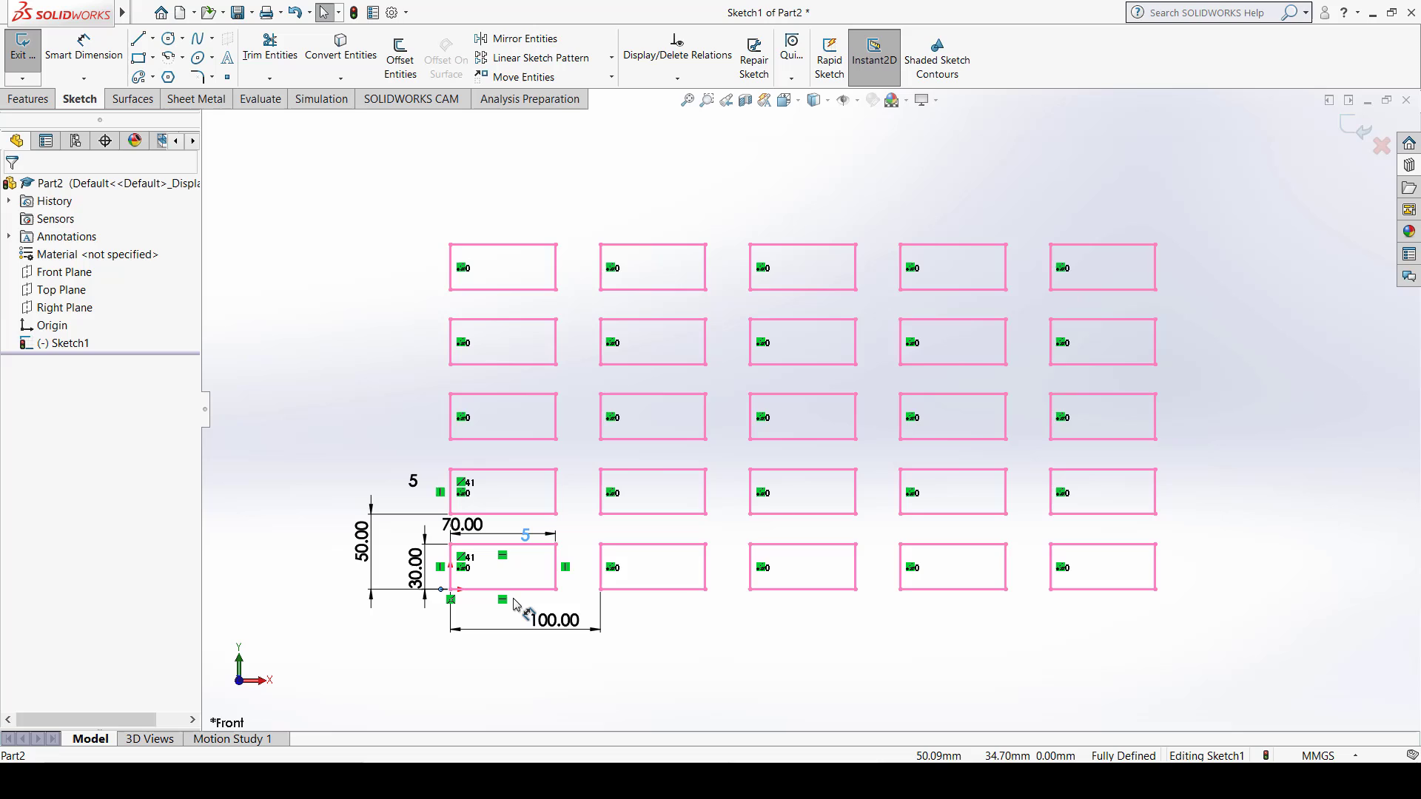
click(959, 635)
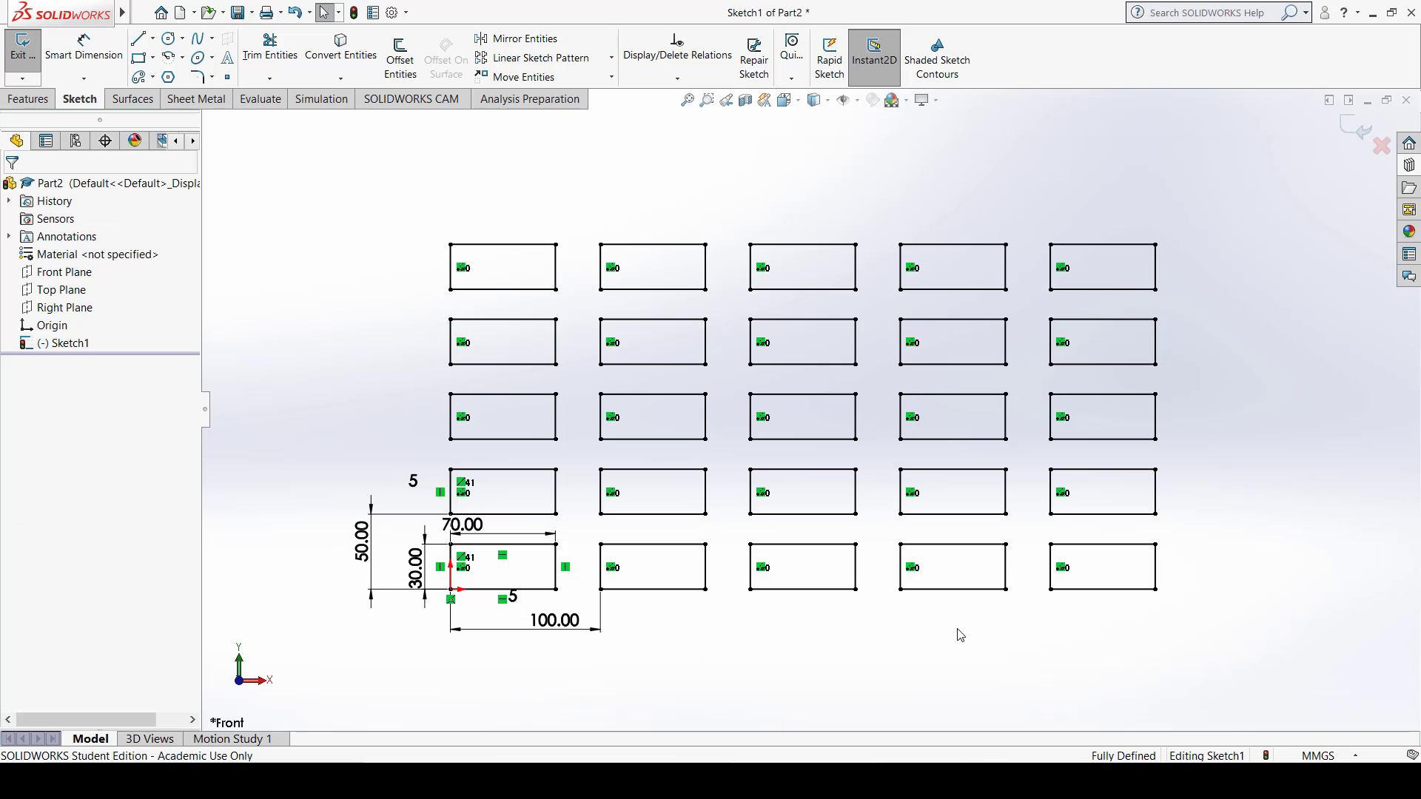
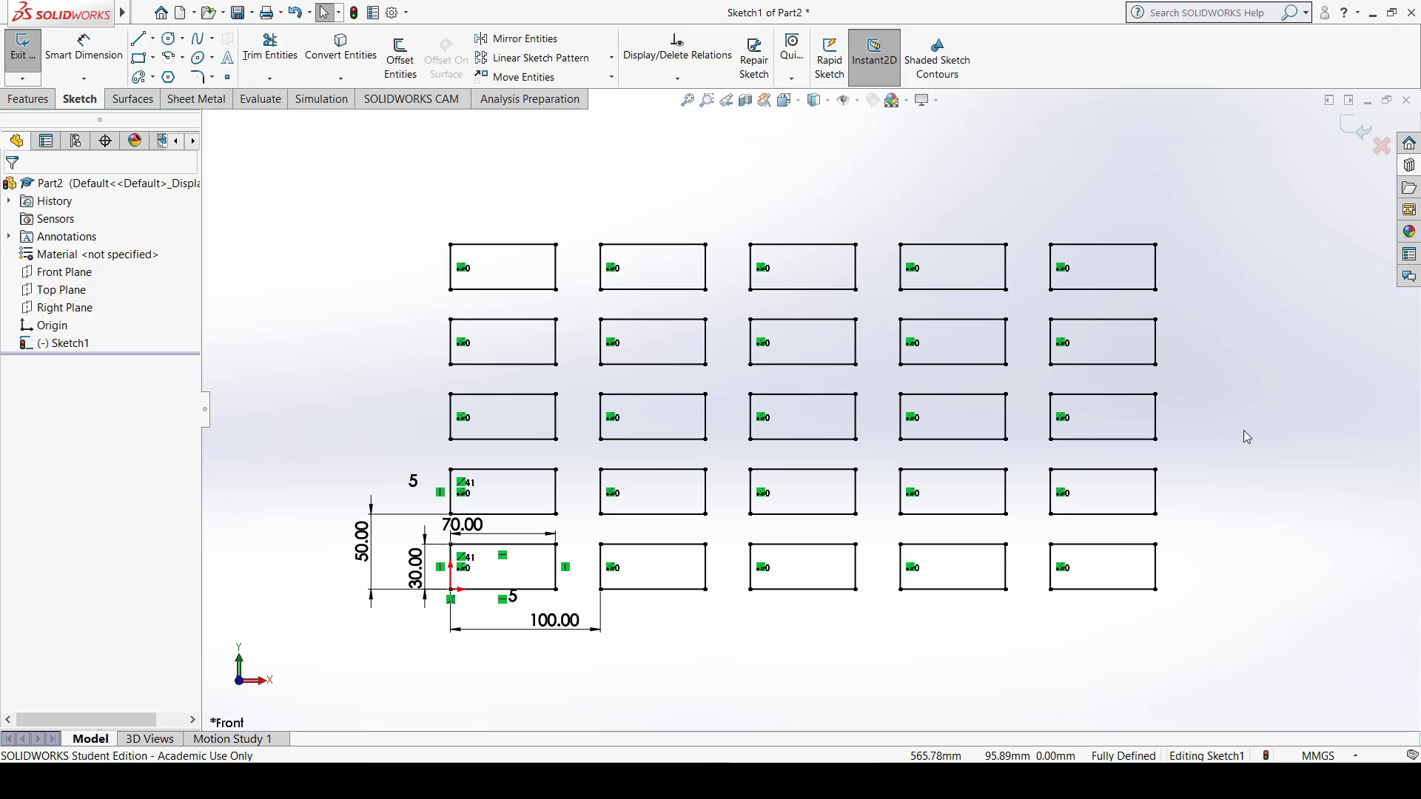
Step: Check the line properties of the lower and upper edges of the last rectangle in the lowest row
click(1125, 589)
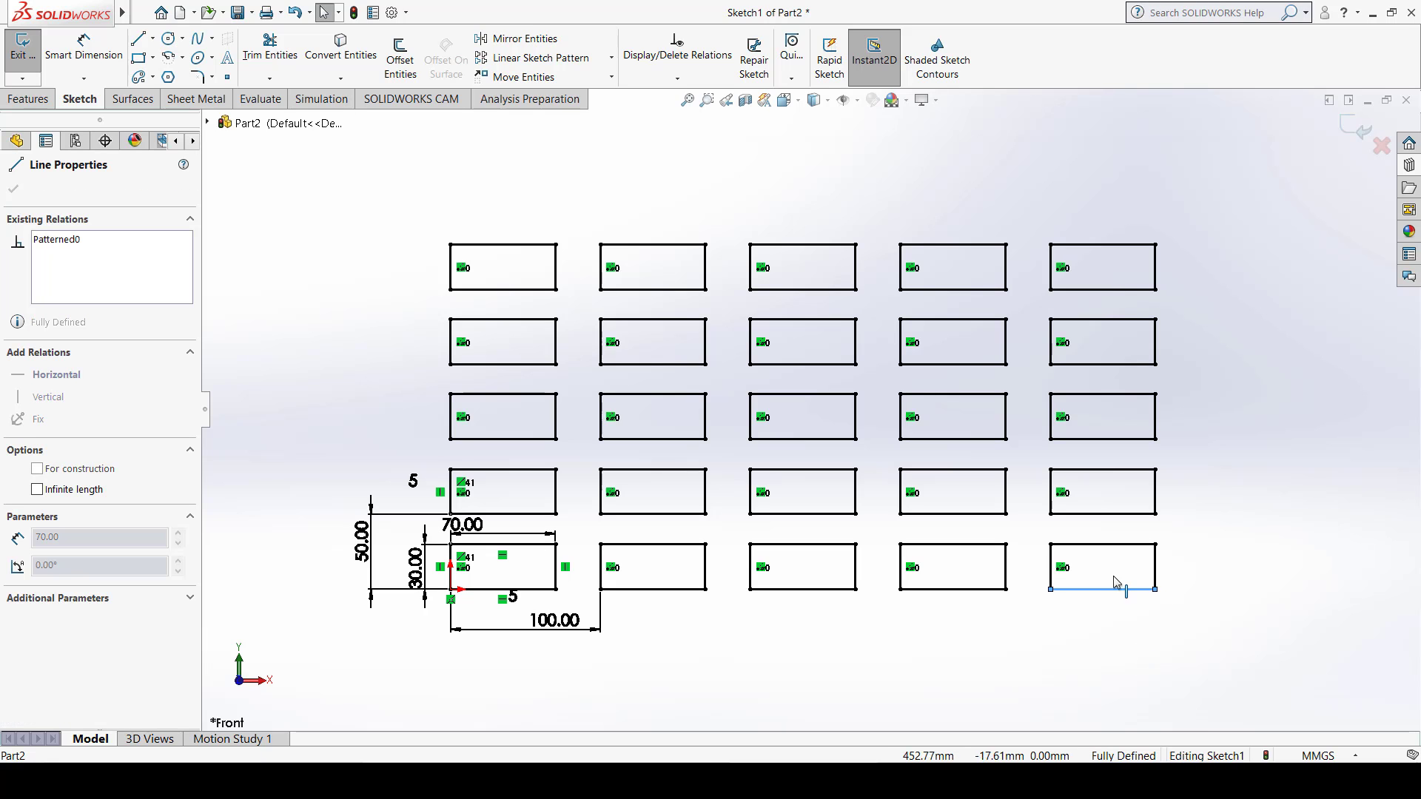
click(1124, 545)
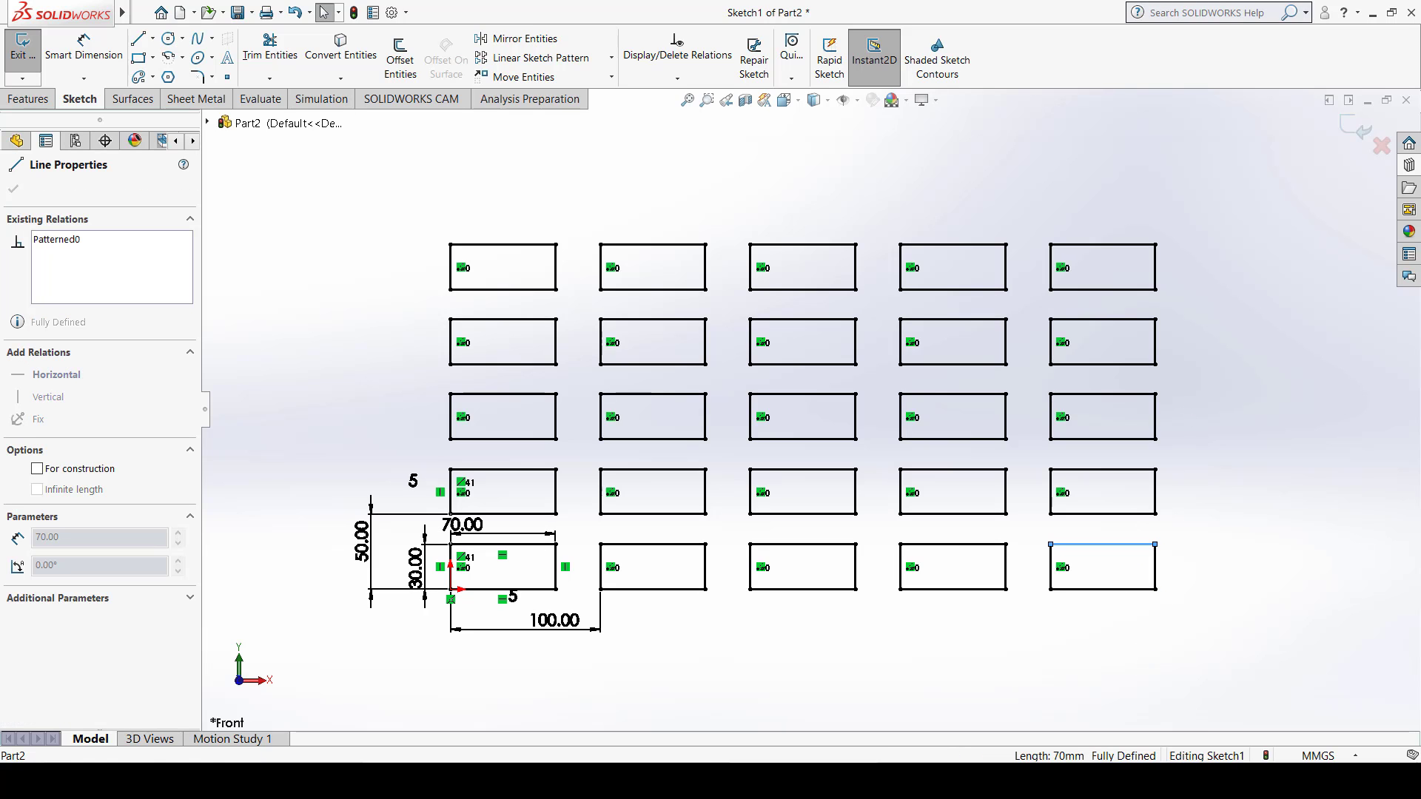
Step: Check the line properties of the right edge of the last column's middle rectangle
click(1156, 429)
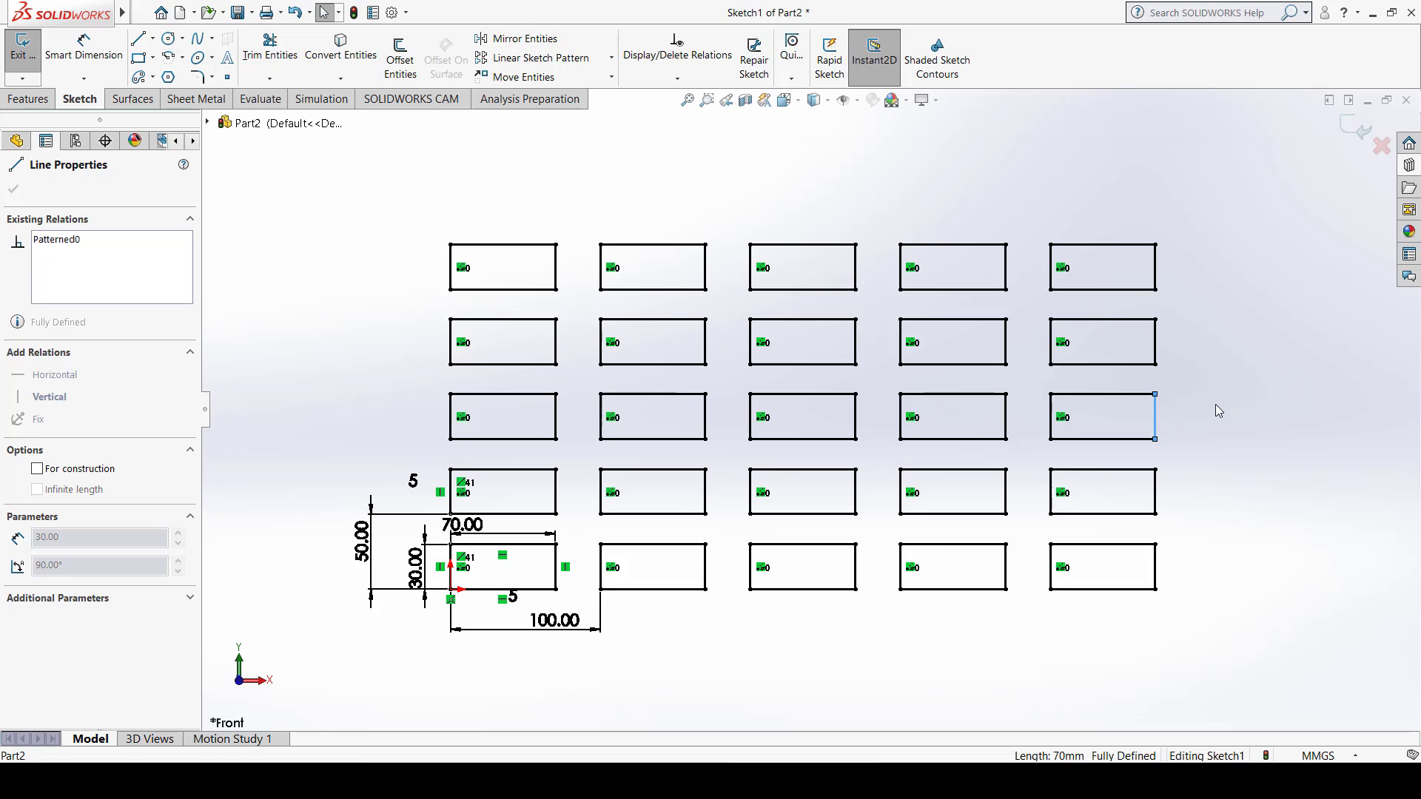
click(1215, 404)
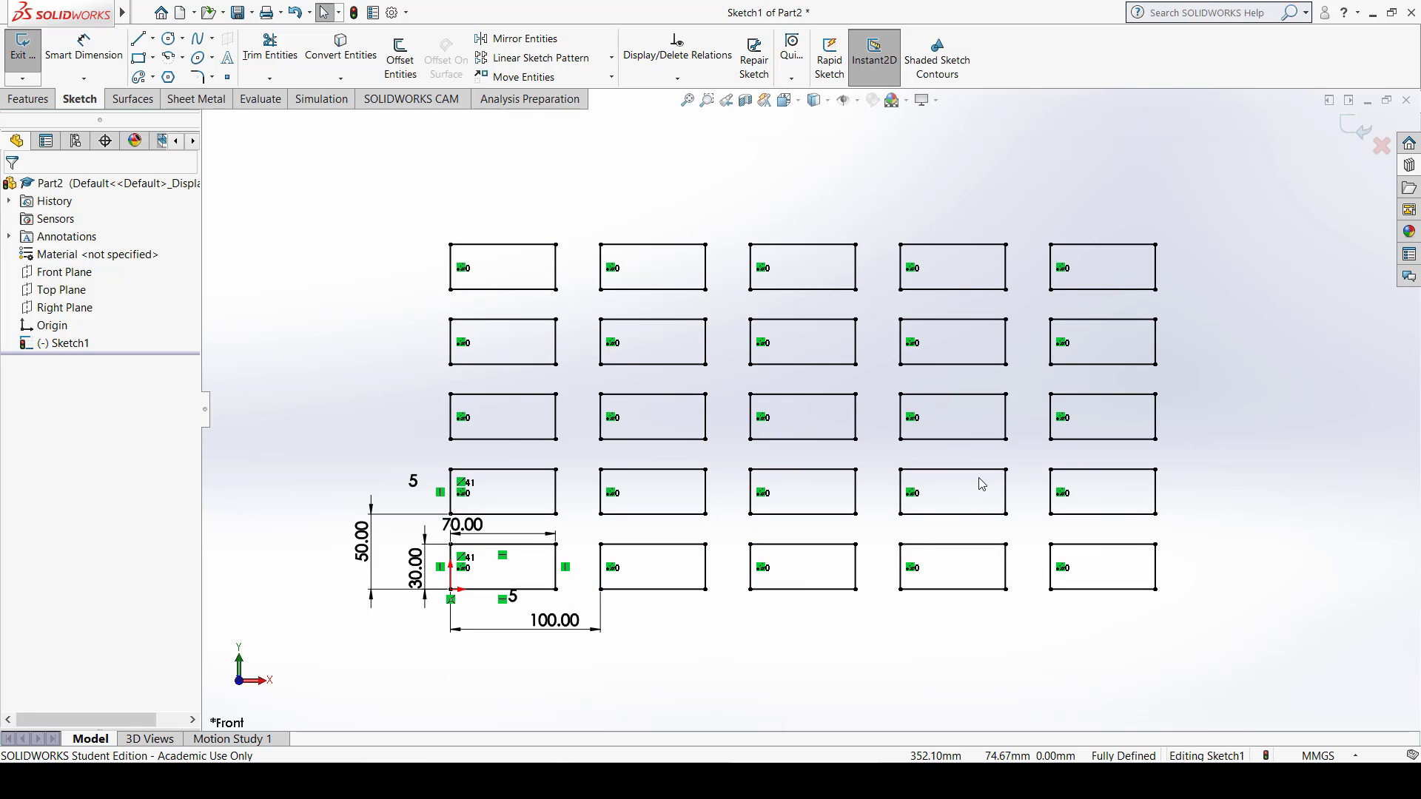
Step: Delete all the patterned rectangles together with their dimensions and instance counts from the sketch
click(611, 58)
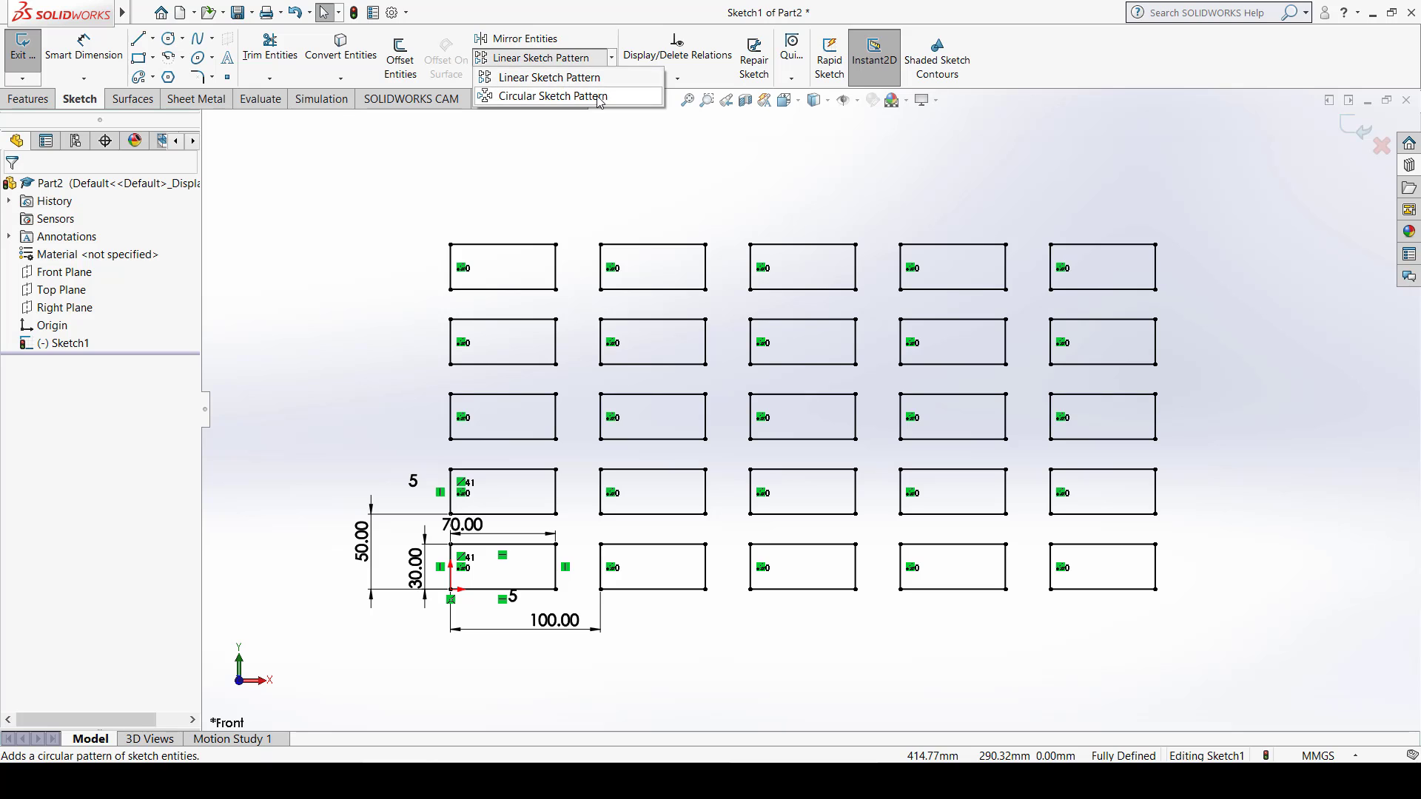
mouse_move(1209, 147)
mouse_down()
mouse_move(1009, 634)
mouse_move(437, 689)
mouse_move(319, 675)
mouse_up()
key(Delete)
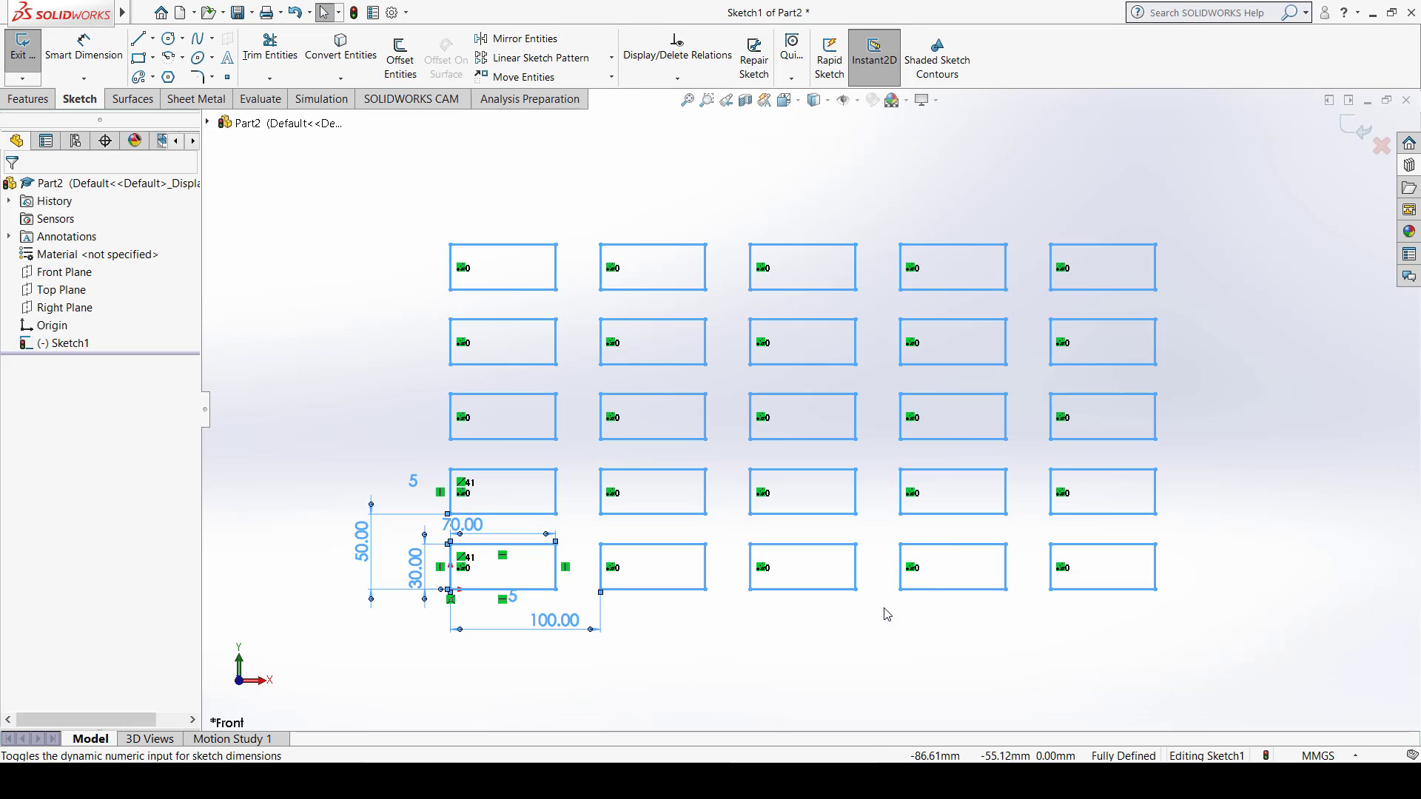
click(674, 393)
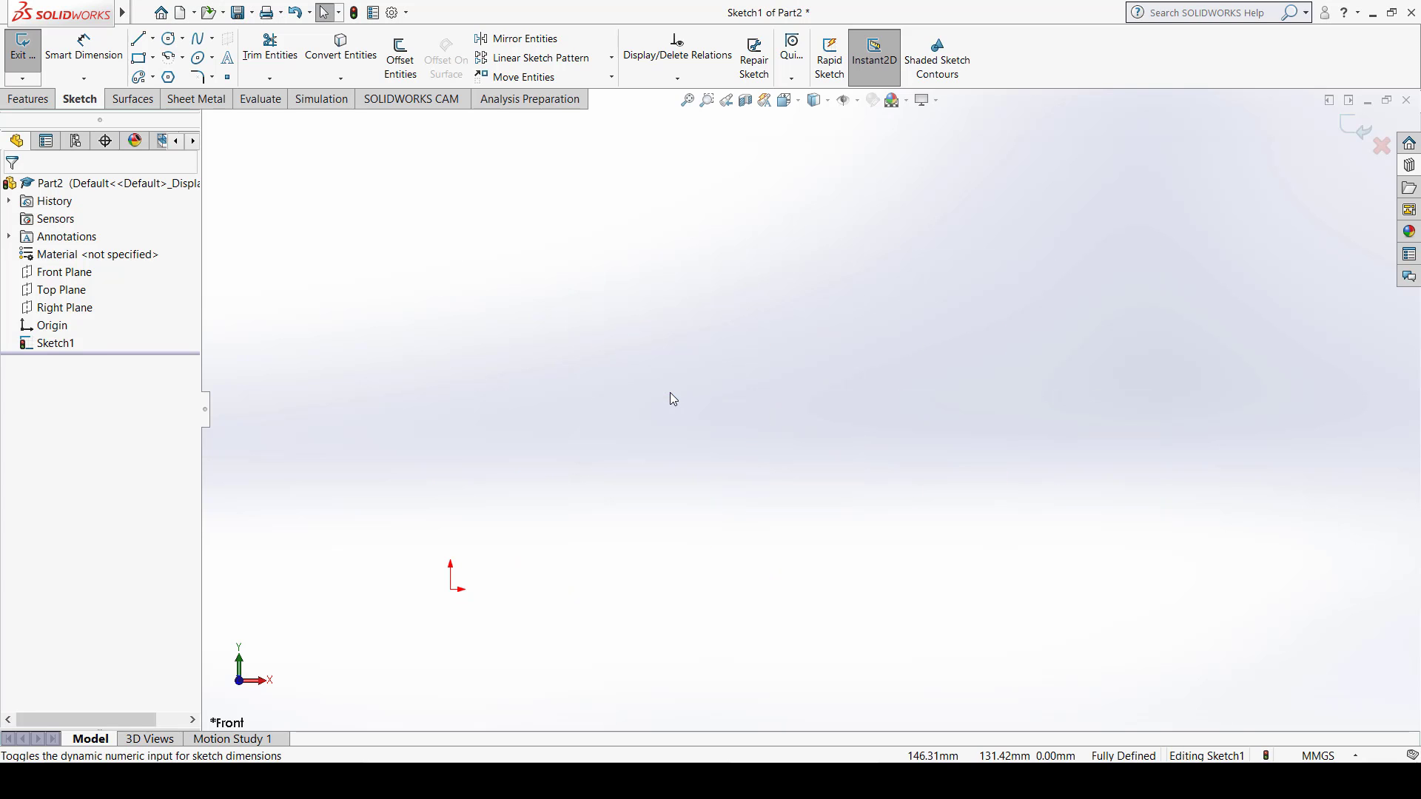
Step: Sketch a circle about 256 mm in diameter centred on the origin
ctrl+middle_drag(614, 553, 815, 342)
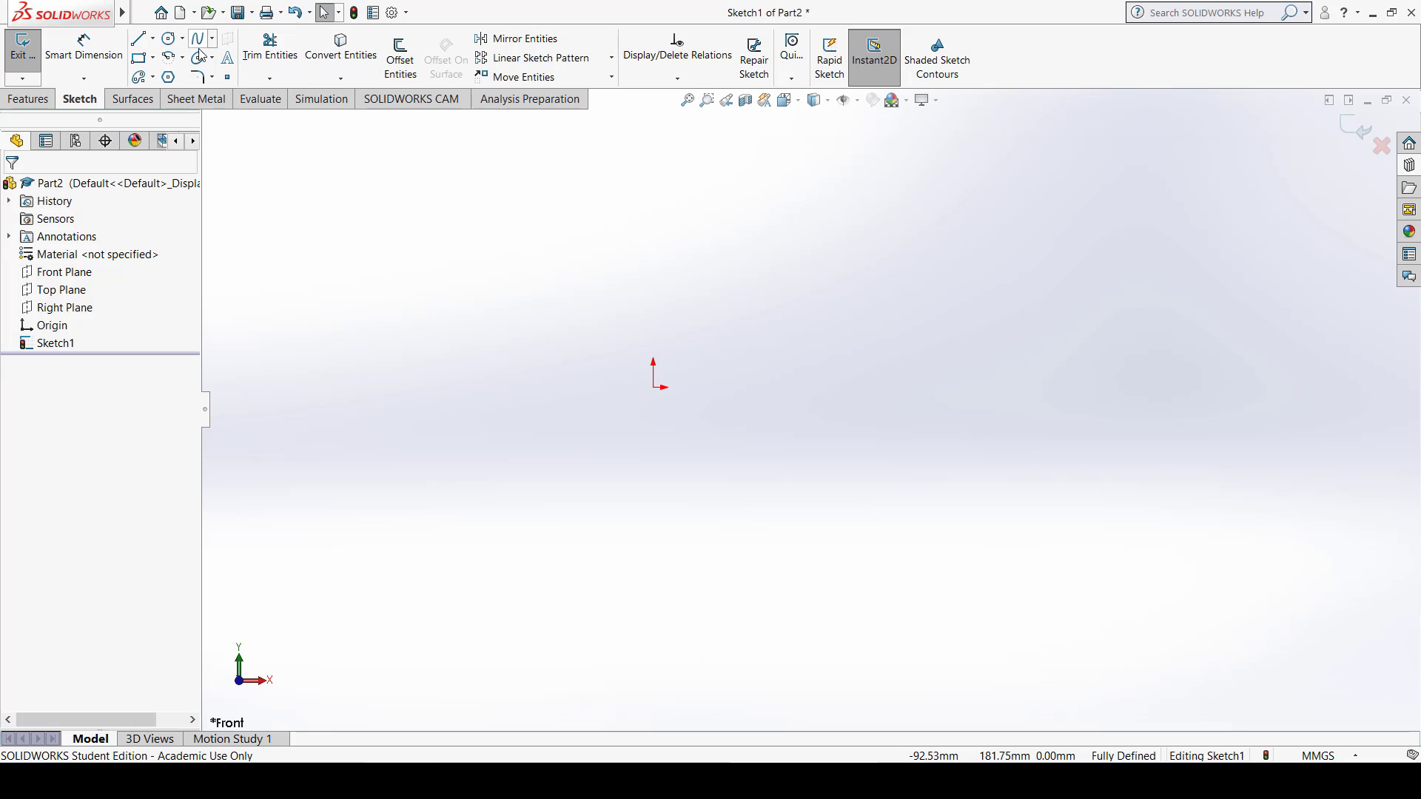
click(170, 38)
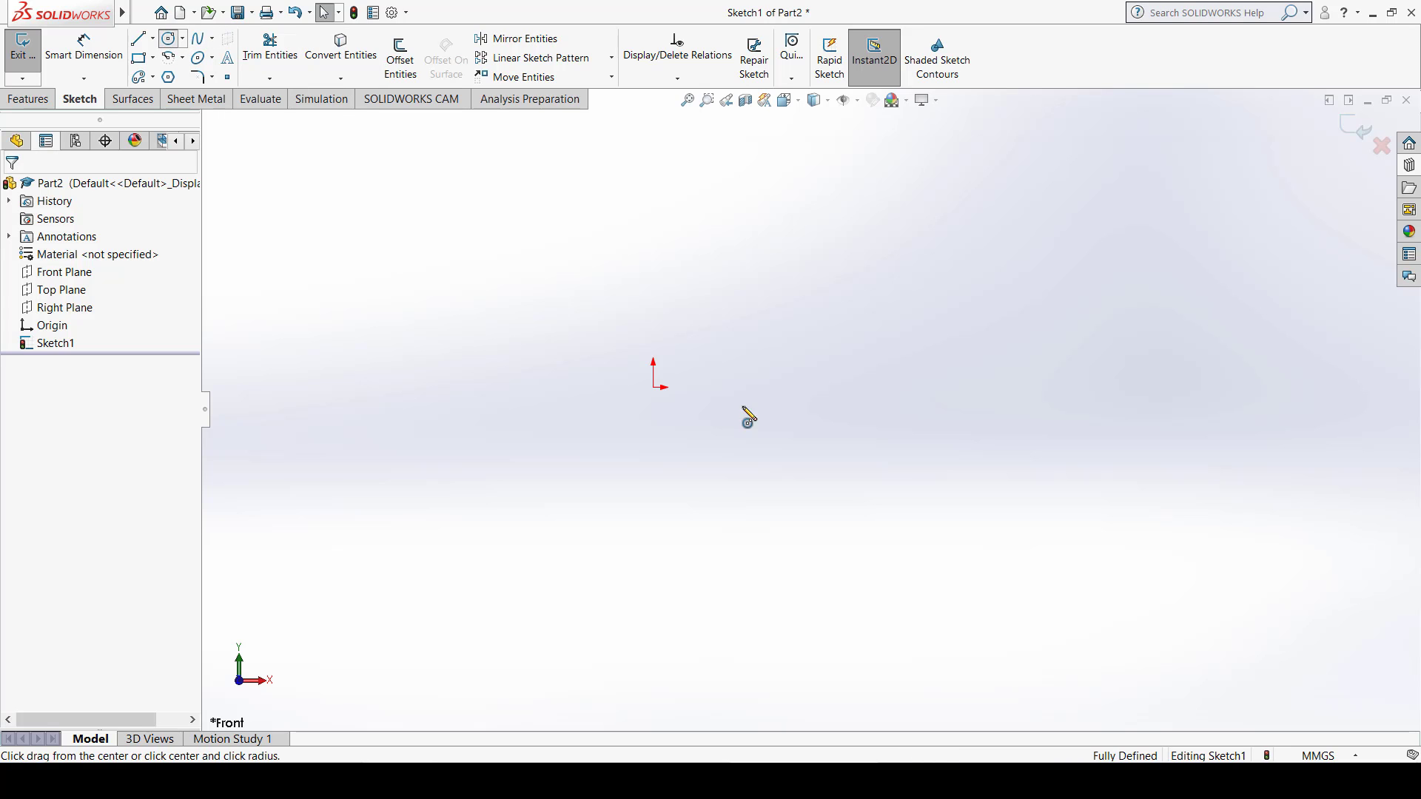
click(653, 387)
click(802, 265)
Step: Dimension the origin-centred circle's diameter as 250 mm, placing the dimension outside its upper right
click(74, 59)
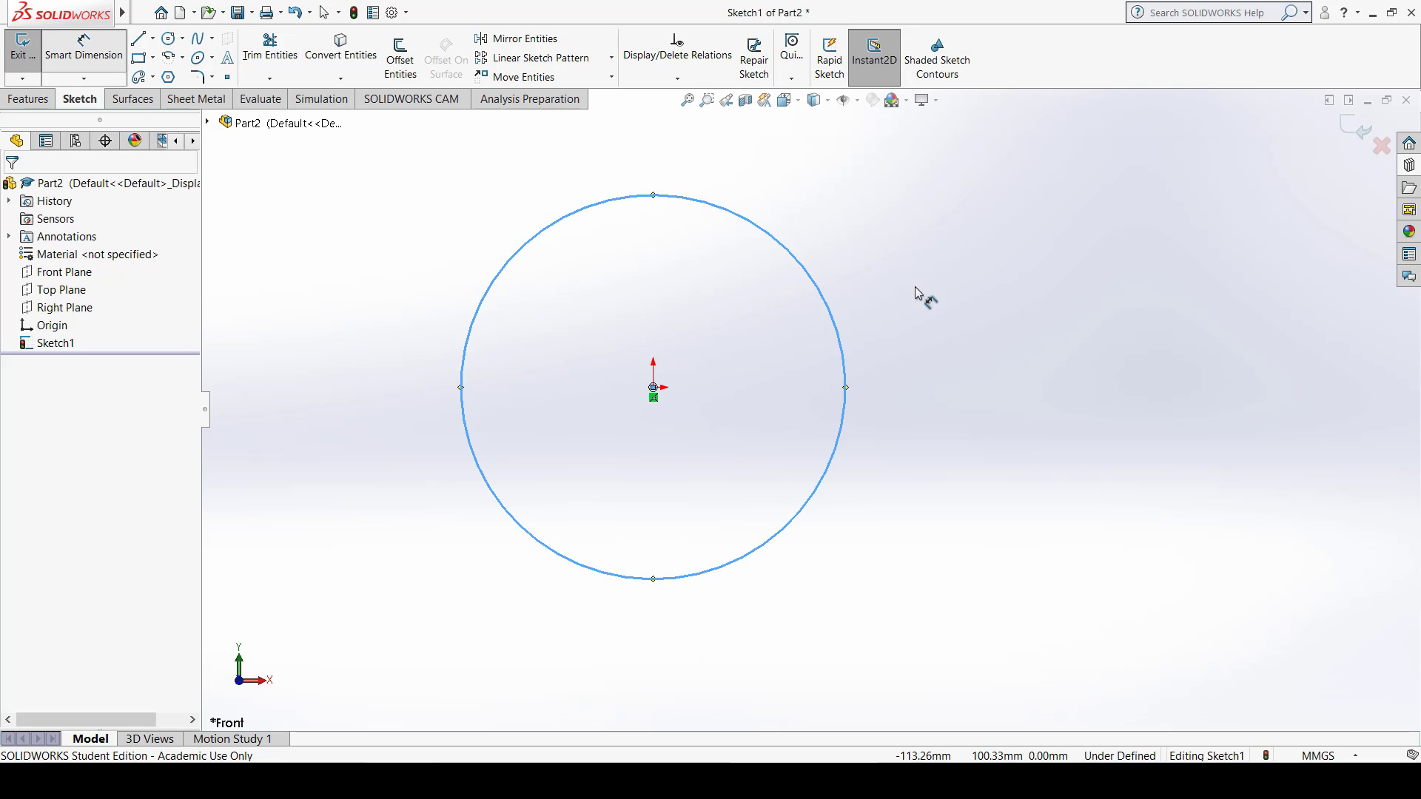
click(803, 268)
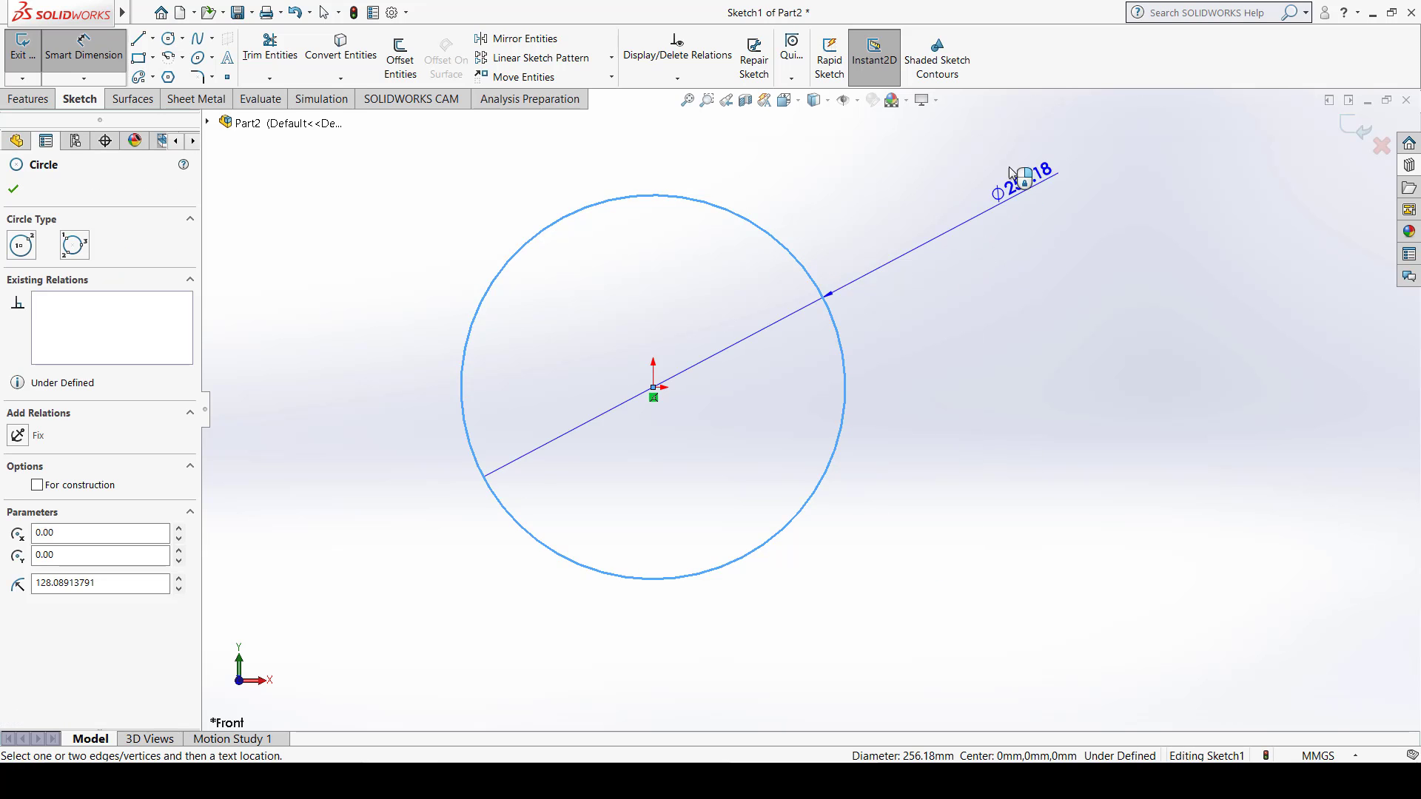
click(925, 176)
text(250)
key(Return)
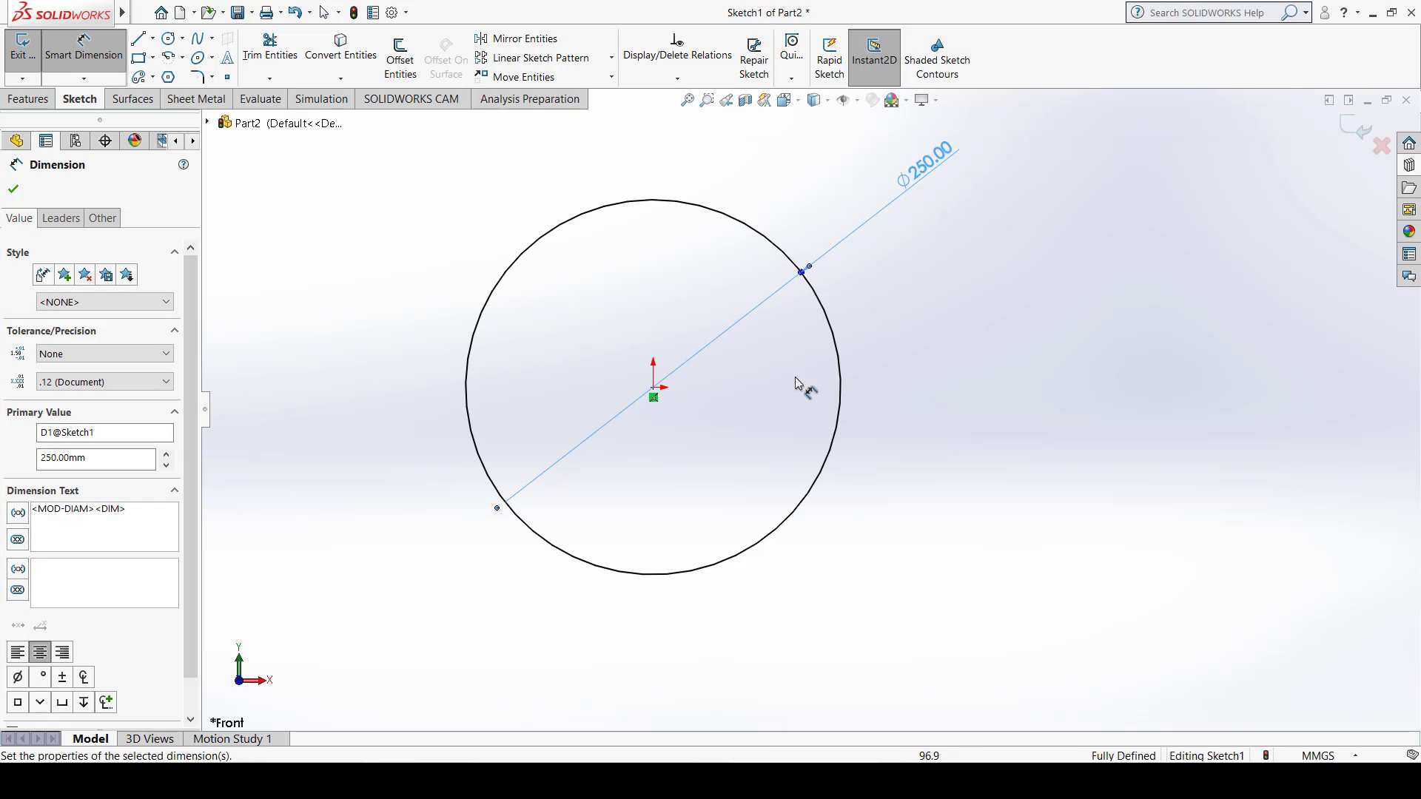
click(65, 56)
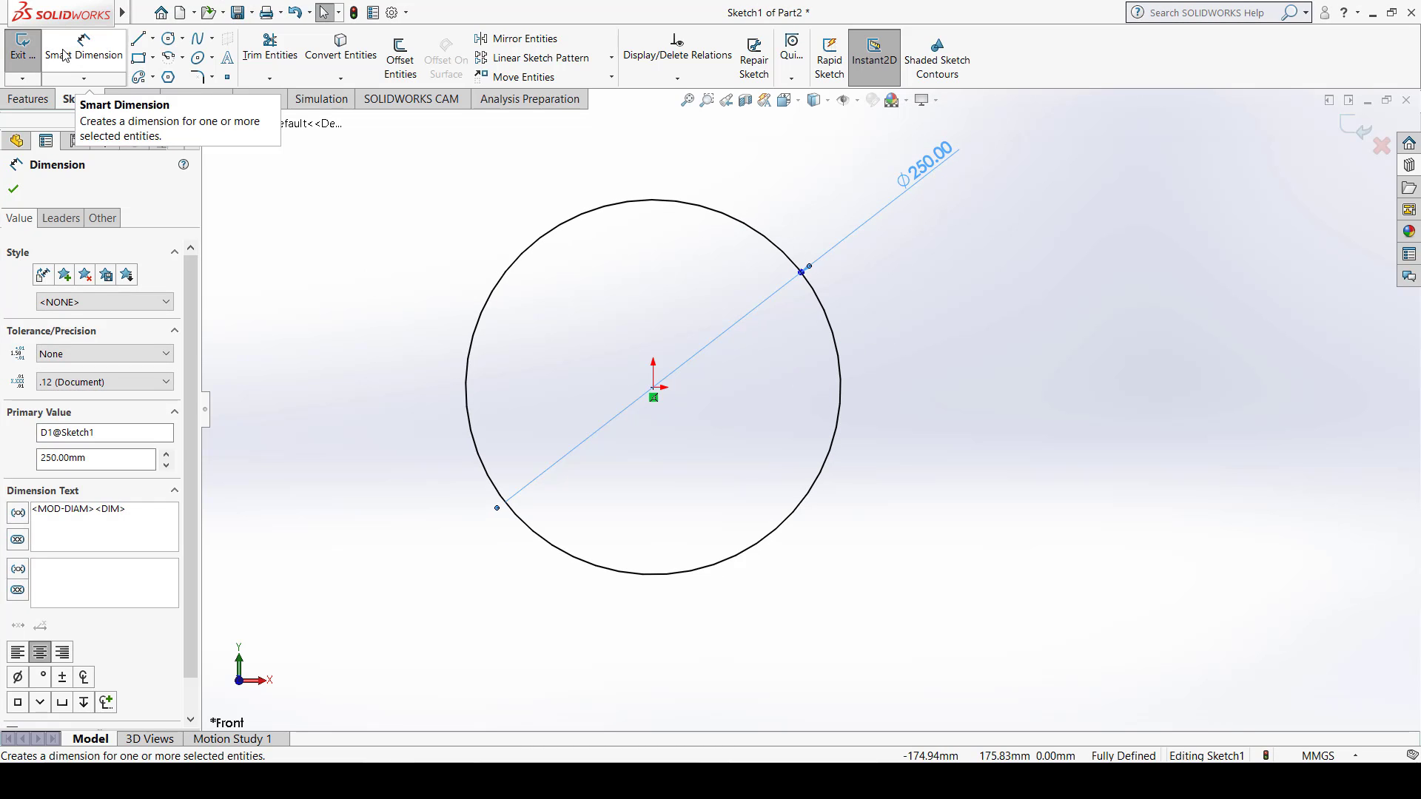
Step: Sketch a small circle about 22 mm in diameter centred on the uppermost point of the 250 mm circle
click(171, 39)
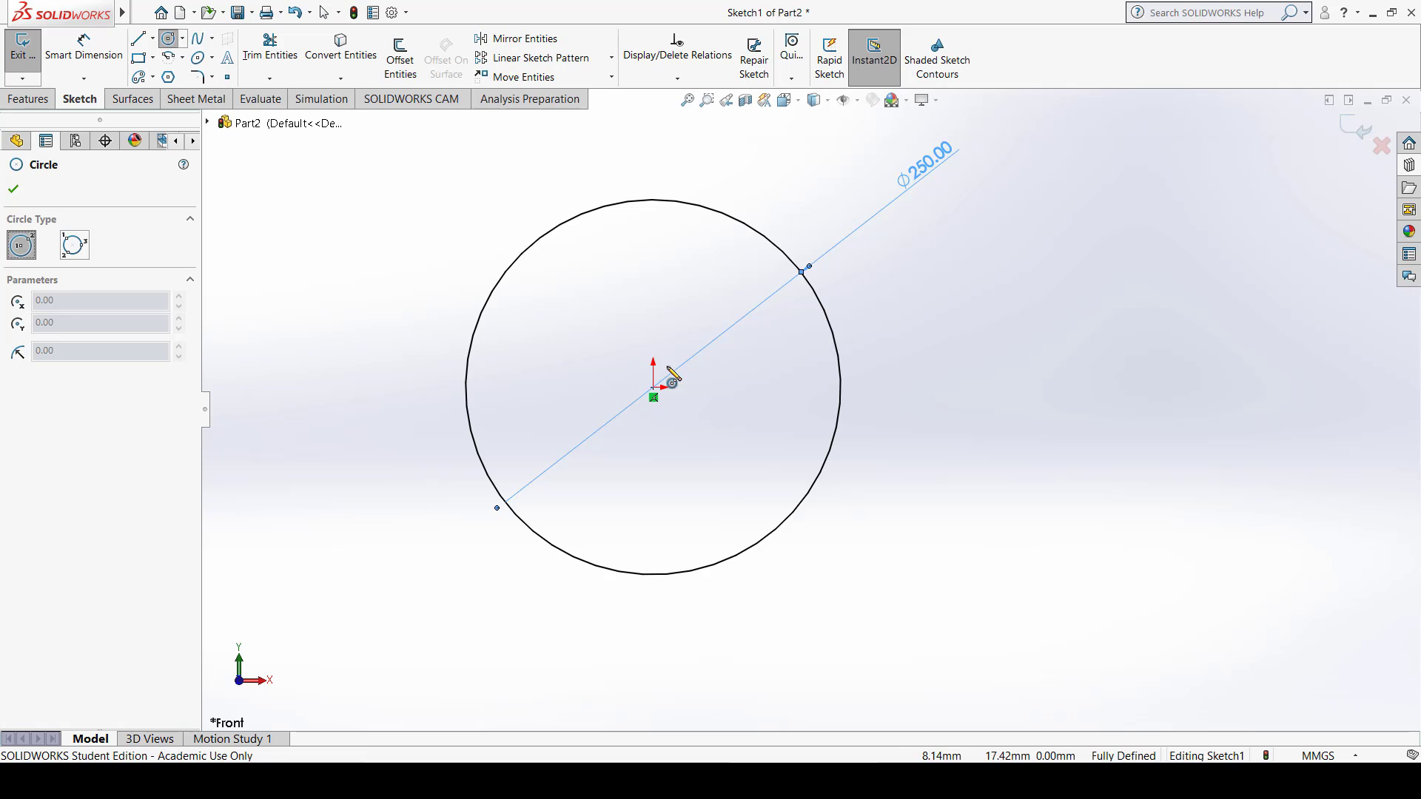
click(653, 200)
click(665, 189)
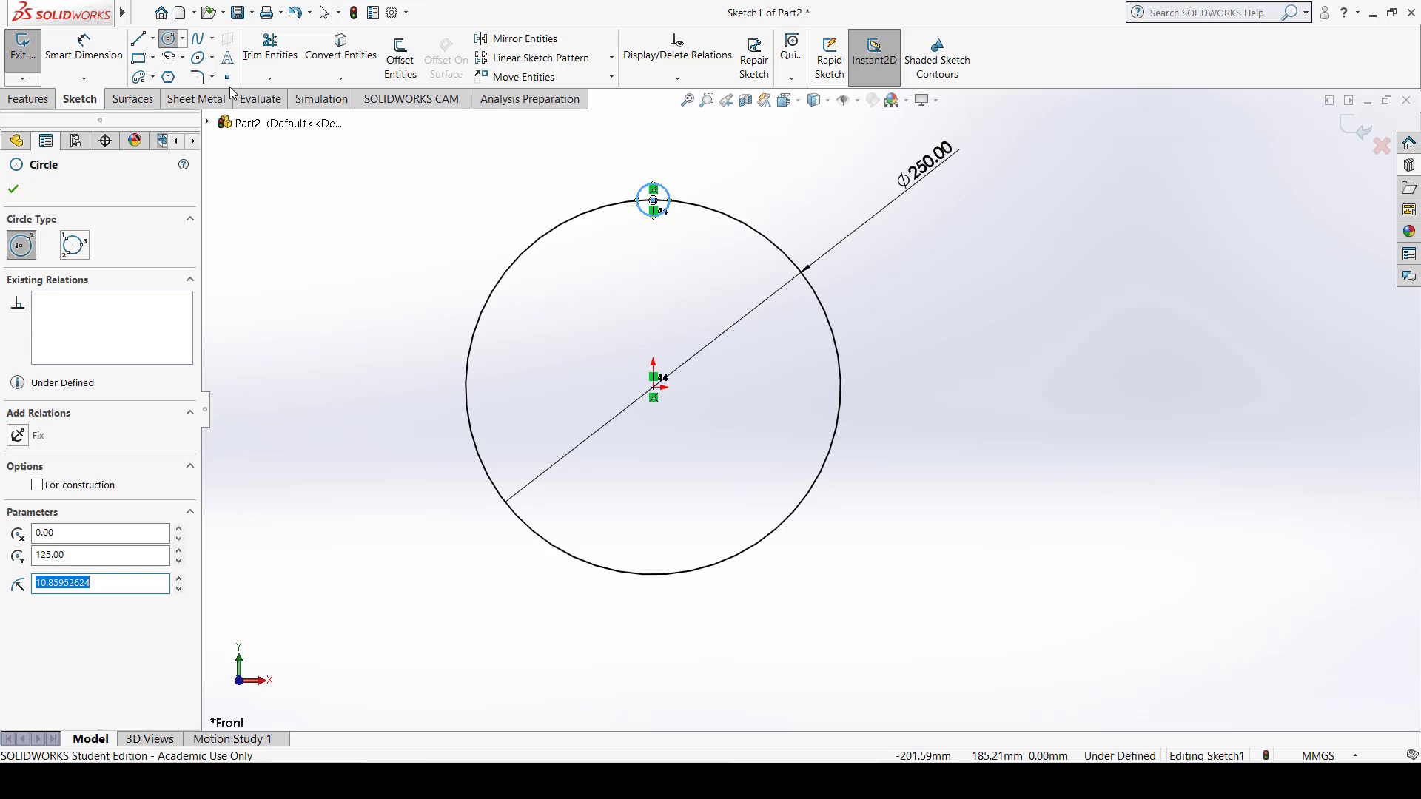
Step: Dimension the small circle's diameter as 20 mm and leave the dimension tool
click(100, 61)
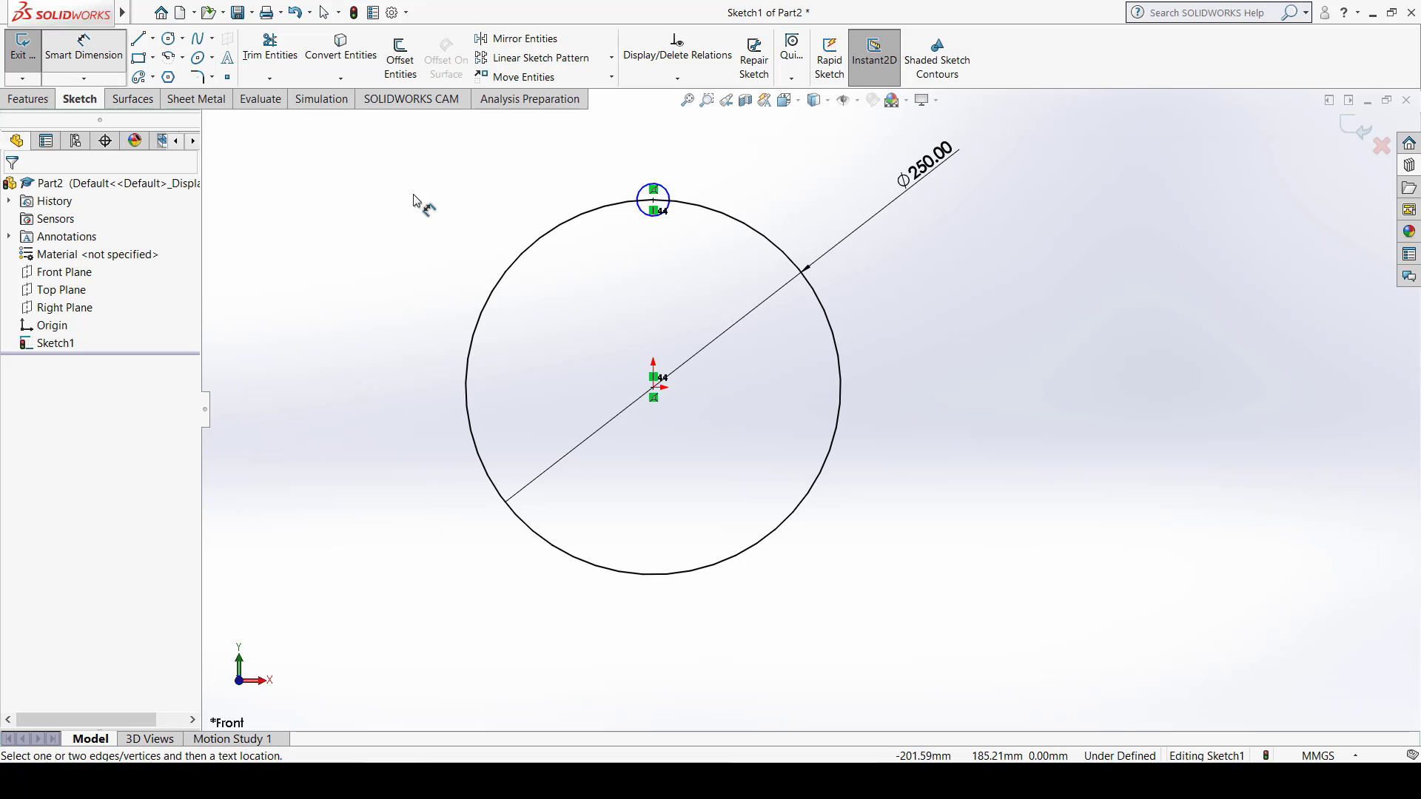
click(667, 194)
click(700, 176)
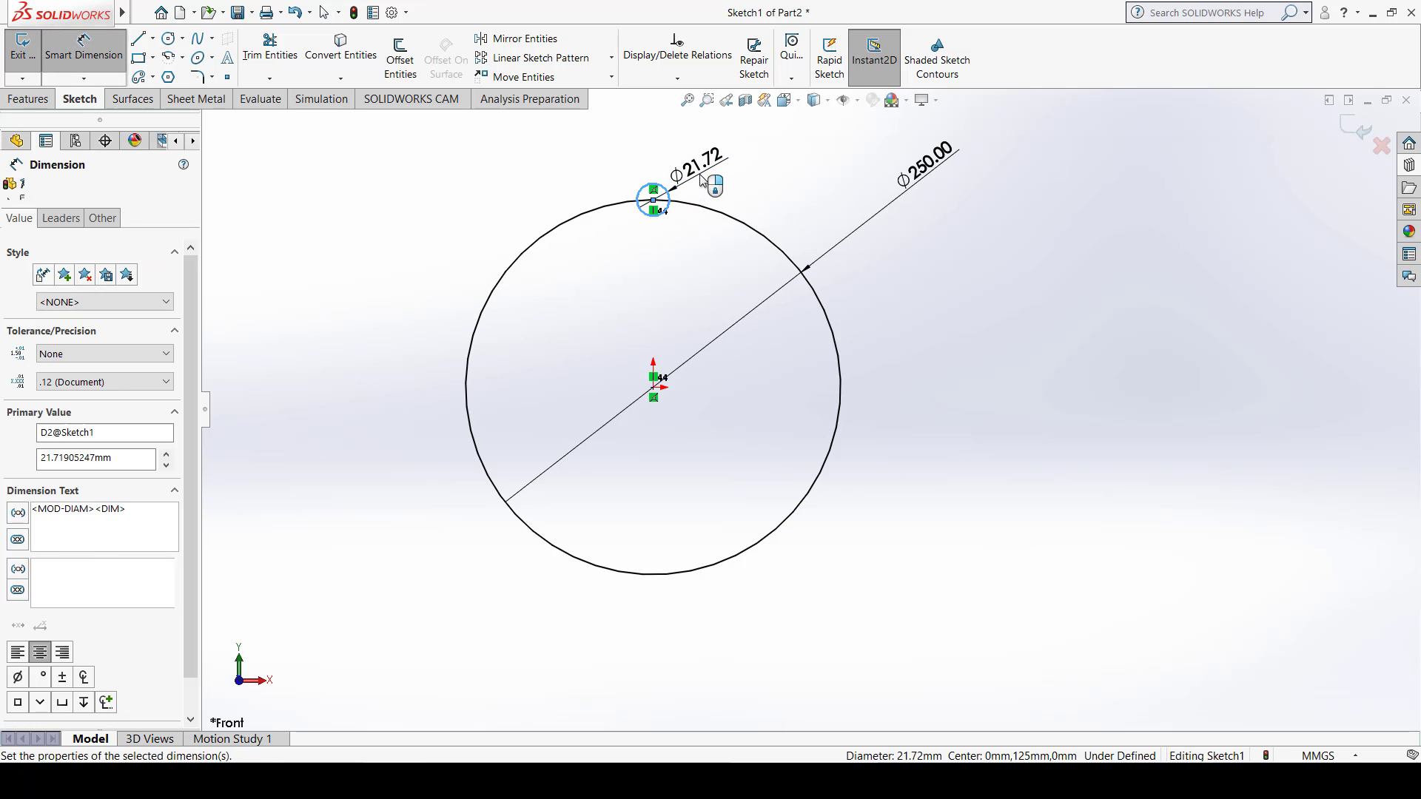
text(20)
key(Return)
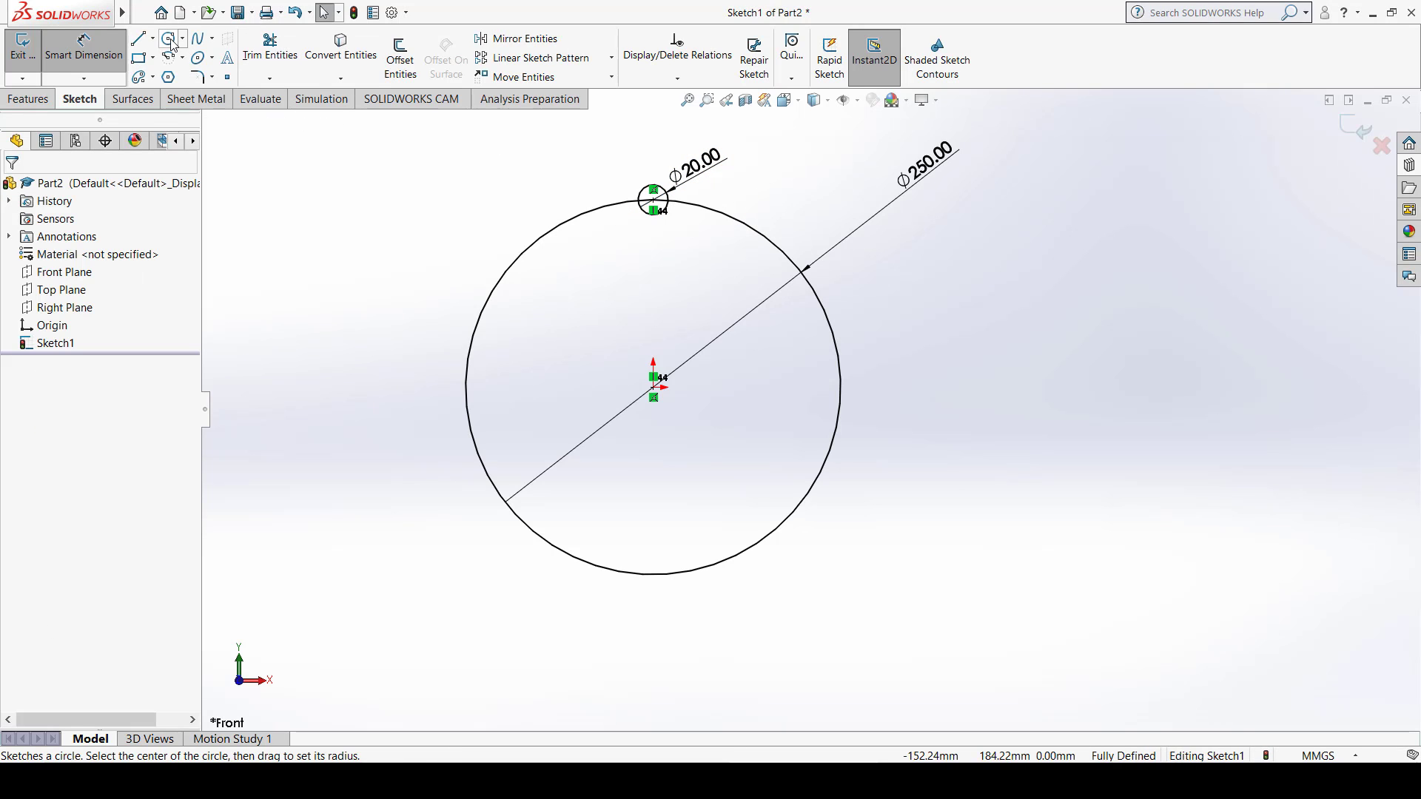
key(Escape)
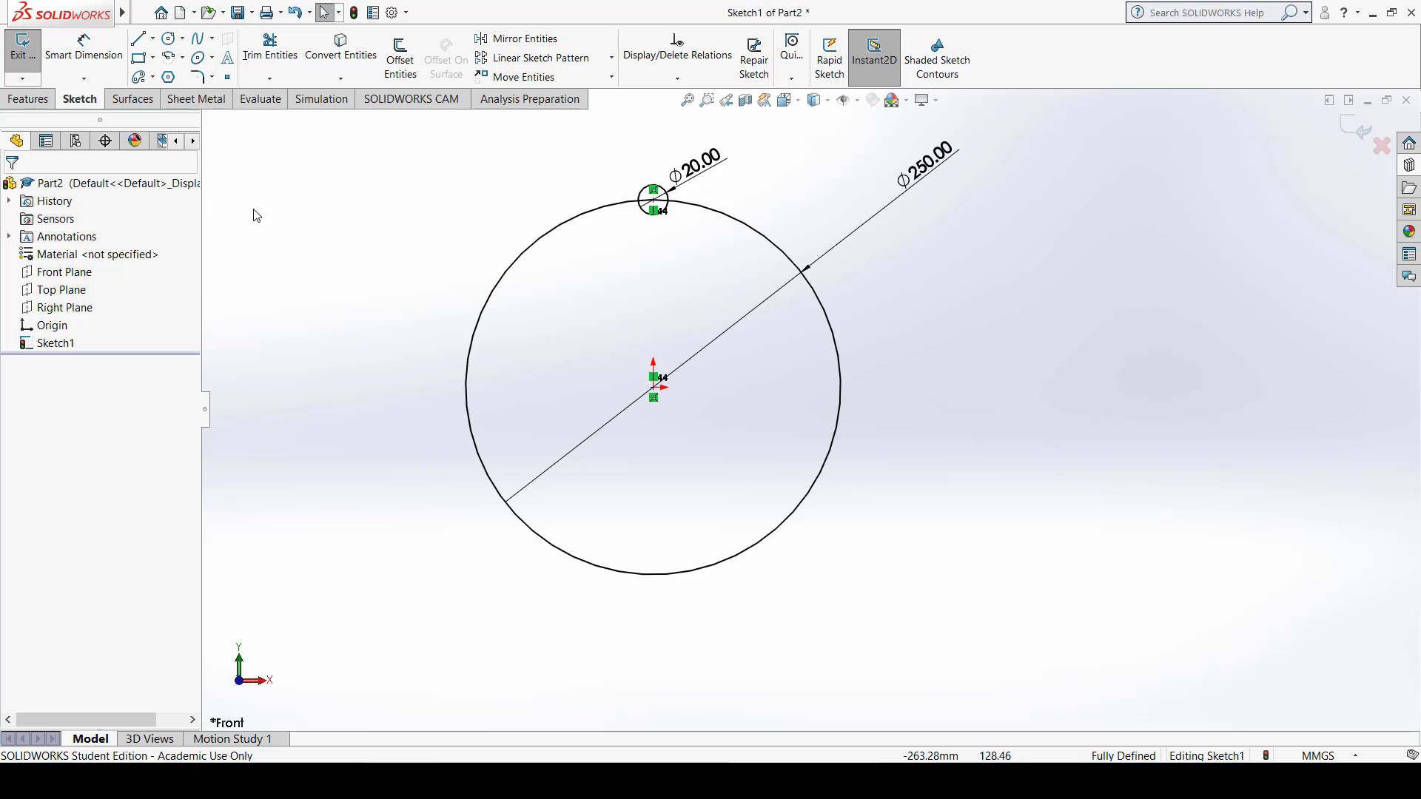
Step: Start a Circular Sketch Pattern with the 20 mm circle as the entity to pattern around the origin
mouse_move(694, 323)
ctrl+middle_down()
mouse_move(699, 401)
mouse_move(706, 367)
ctrl+middle_up()
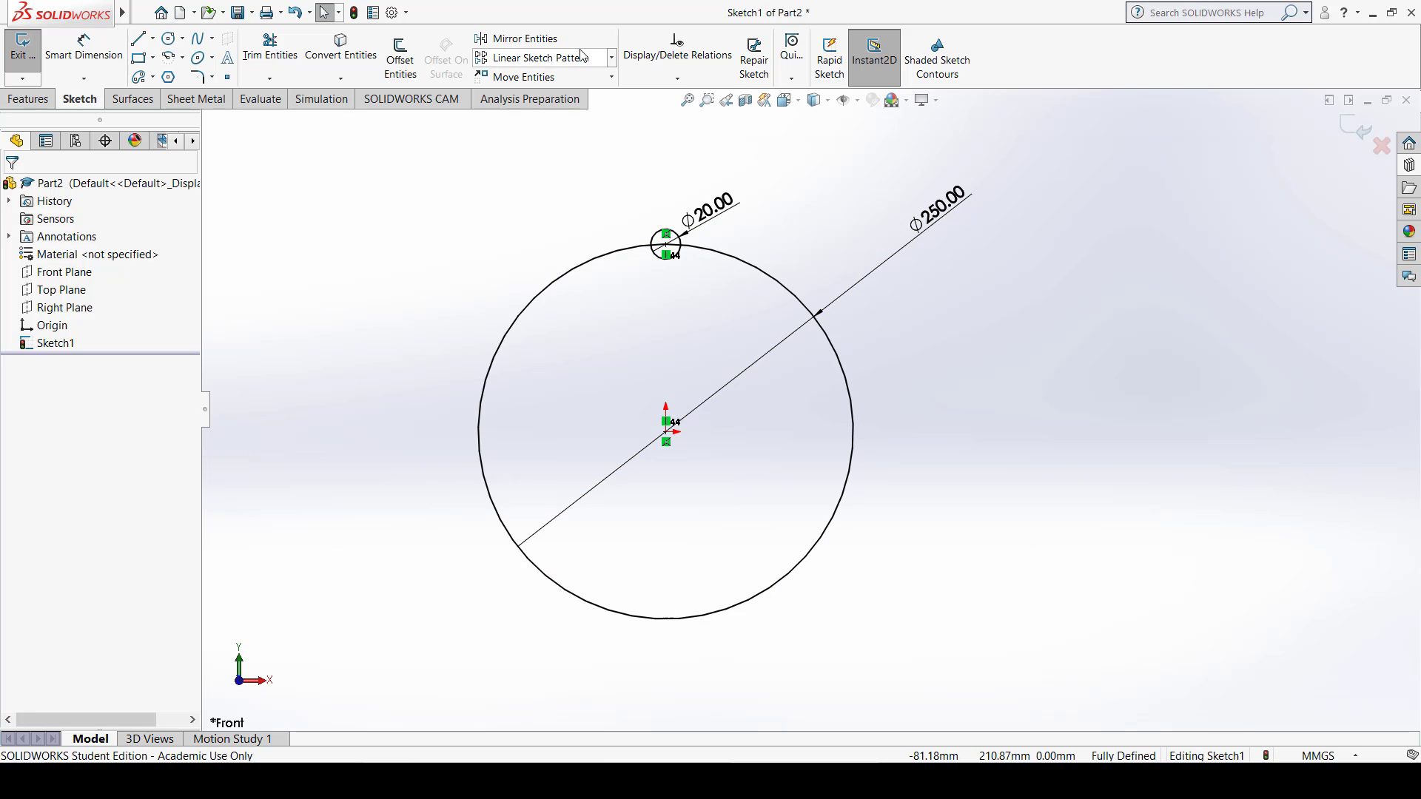
click(611, 57)
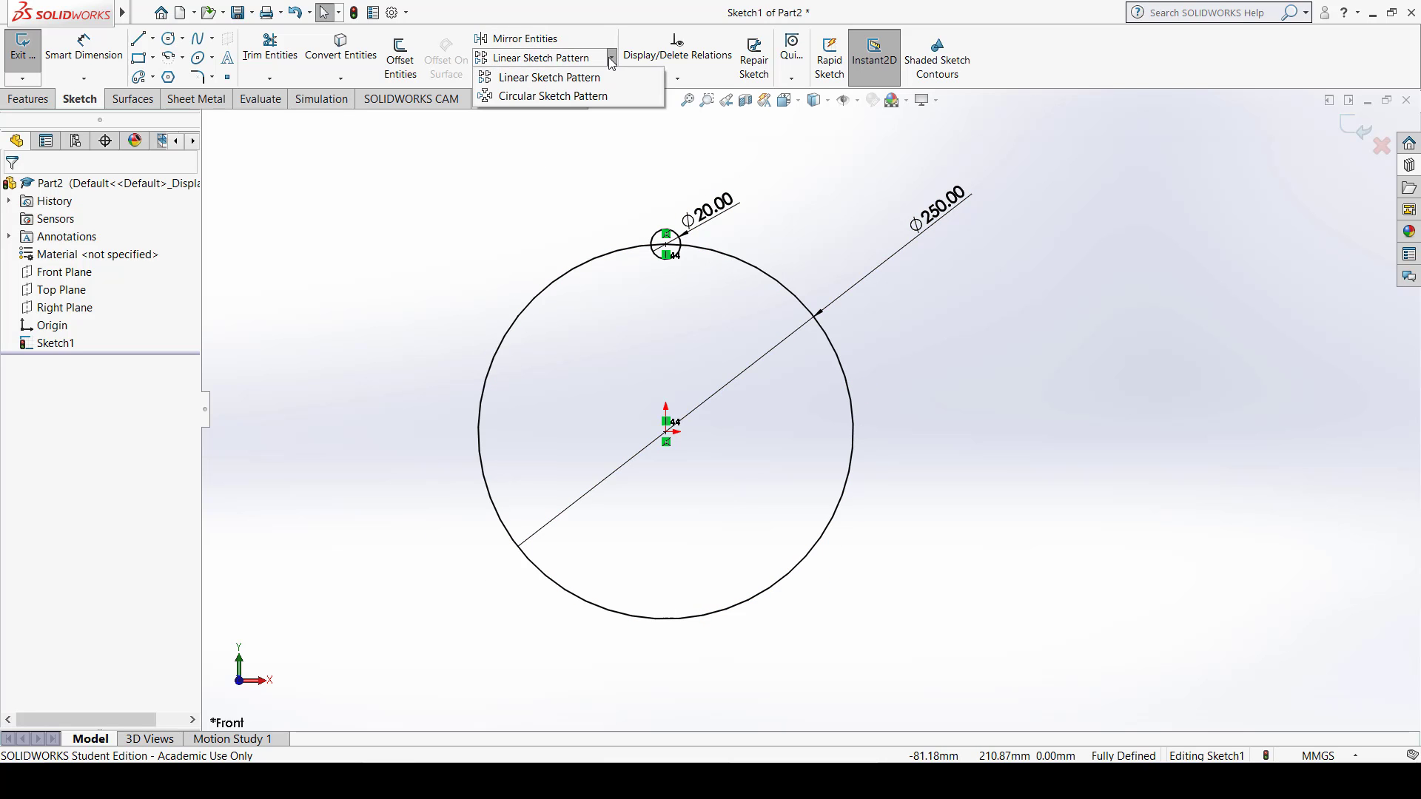
click(589, 96)
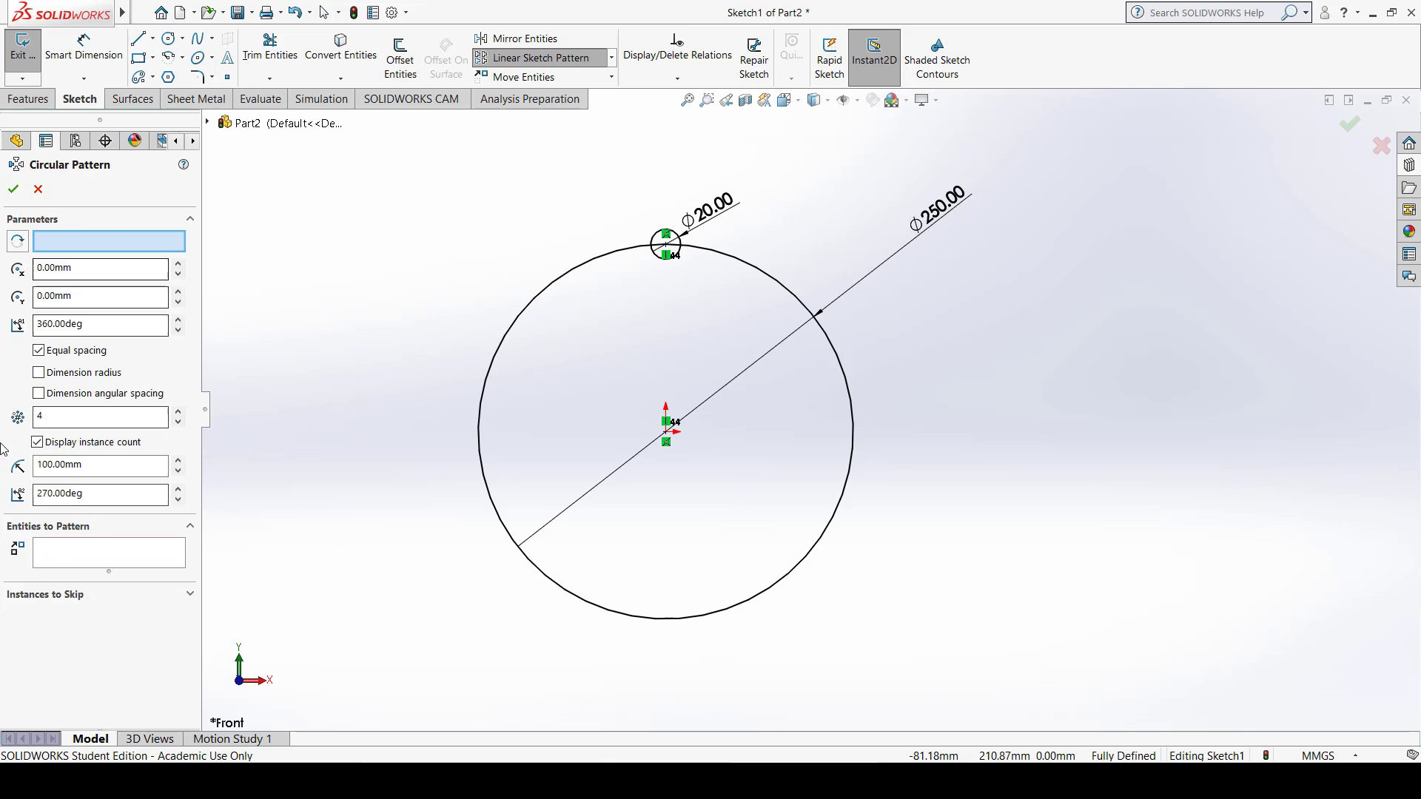
click(100, 555)
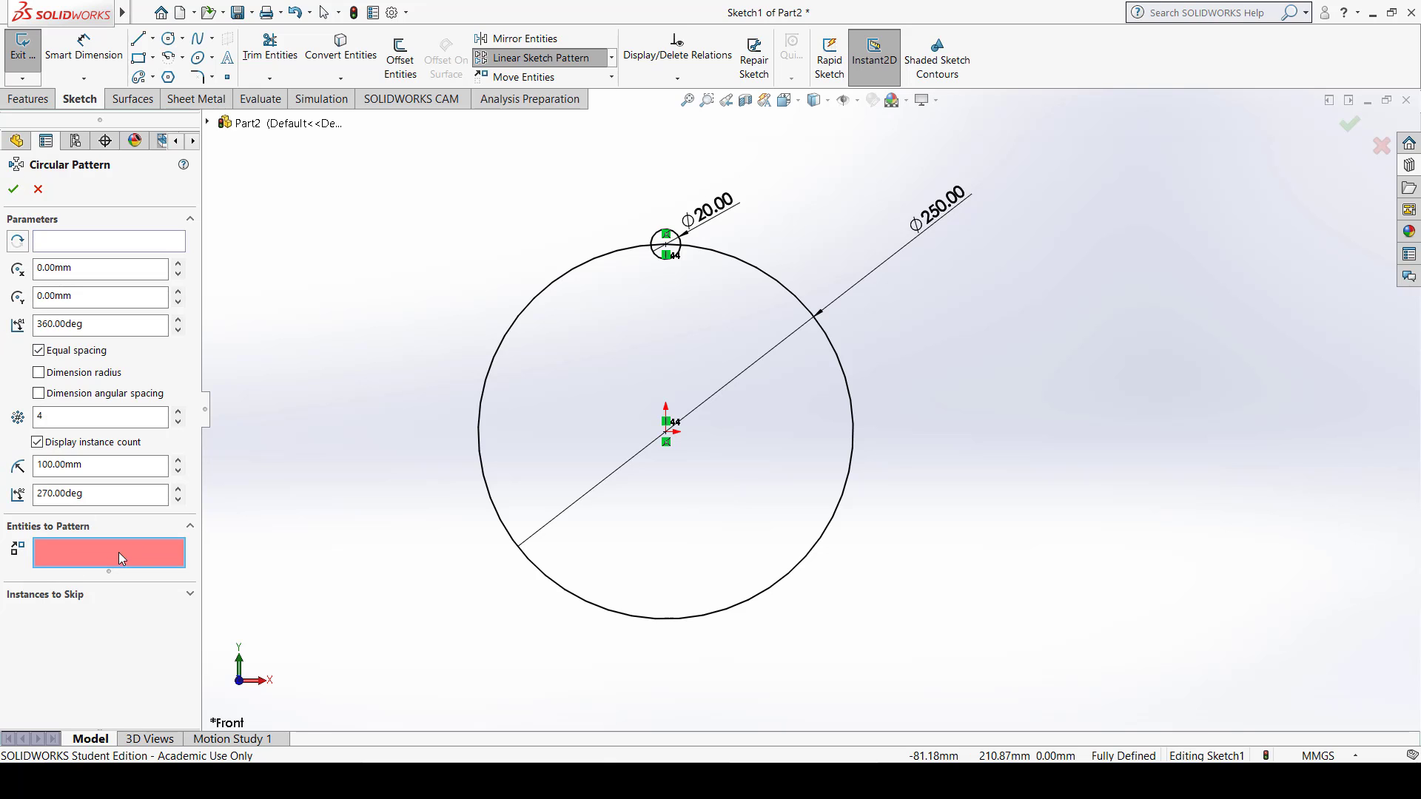
click(133, 554)
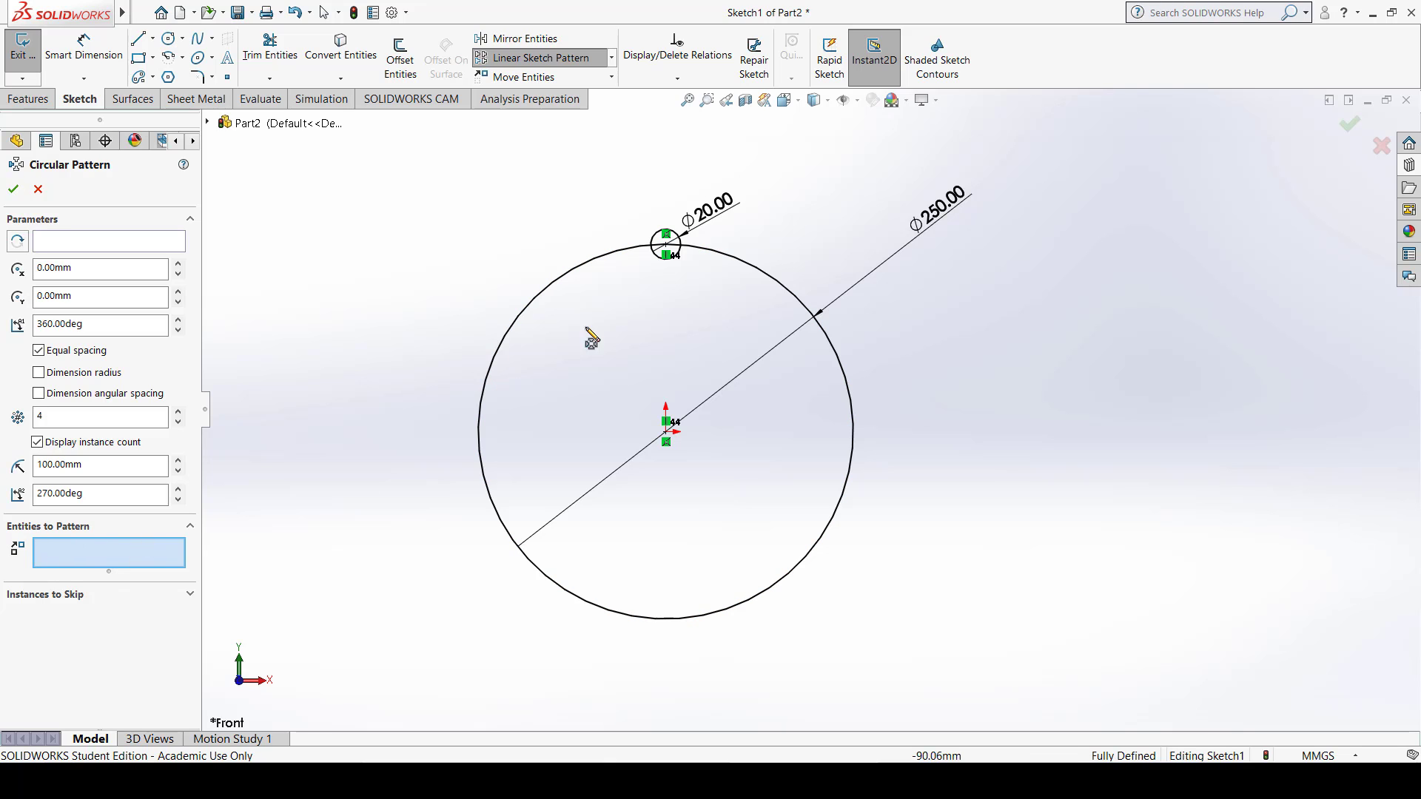
click(655, 237)
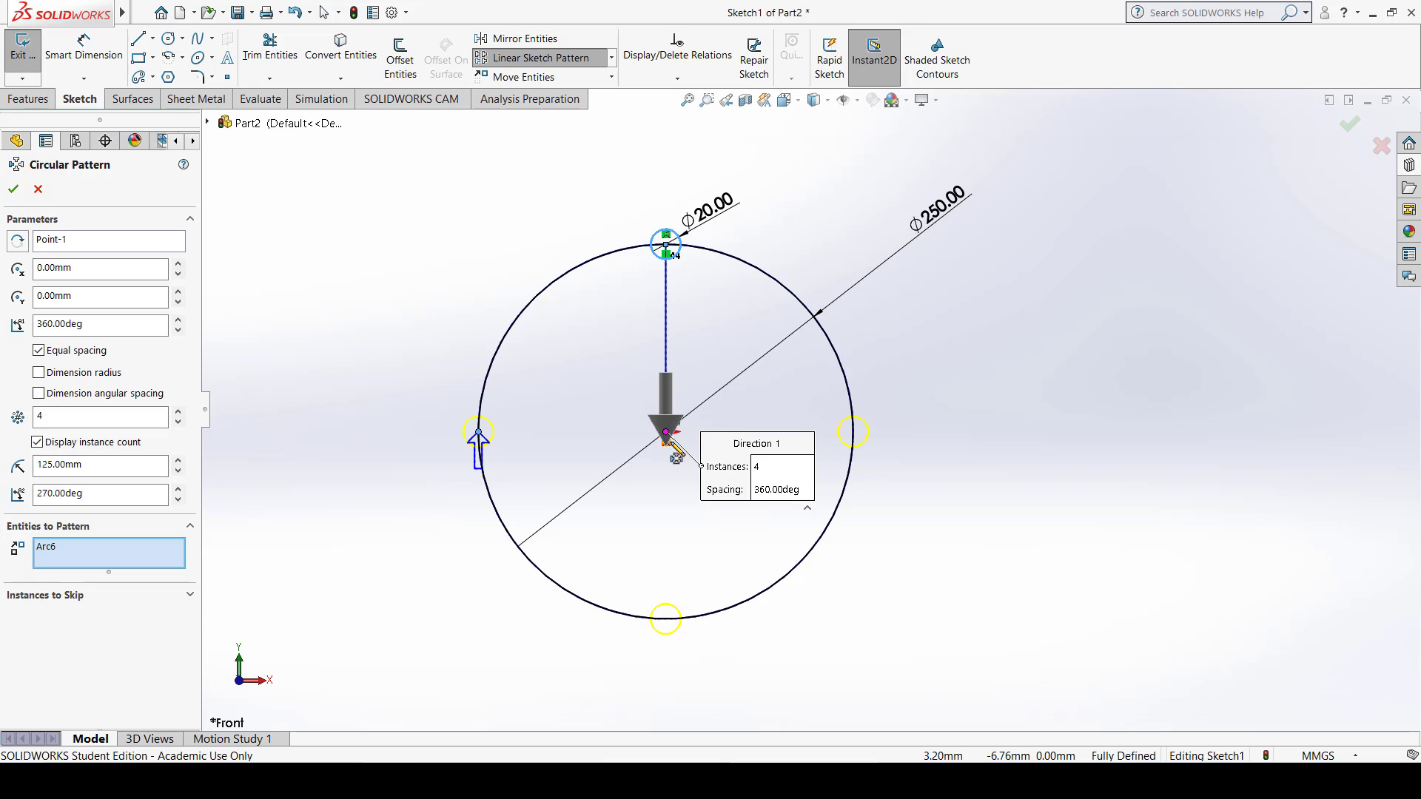
scroll(672, 450, up, 2)
scroll(821, 393, down, 4)
scroll(837, 384, down, 3)
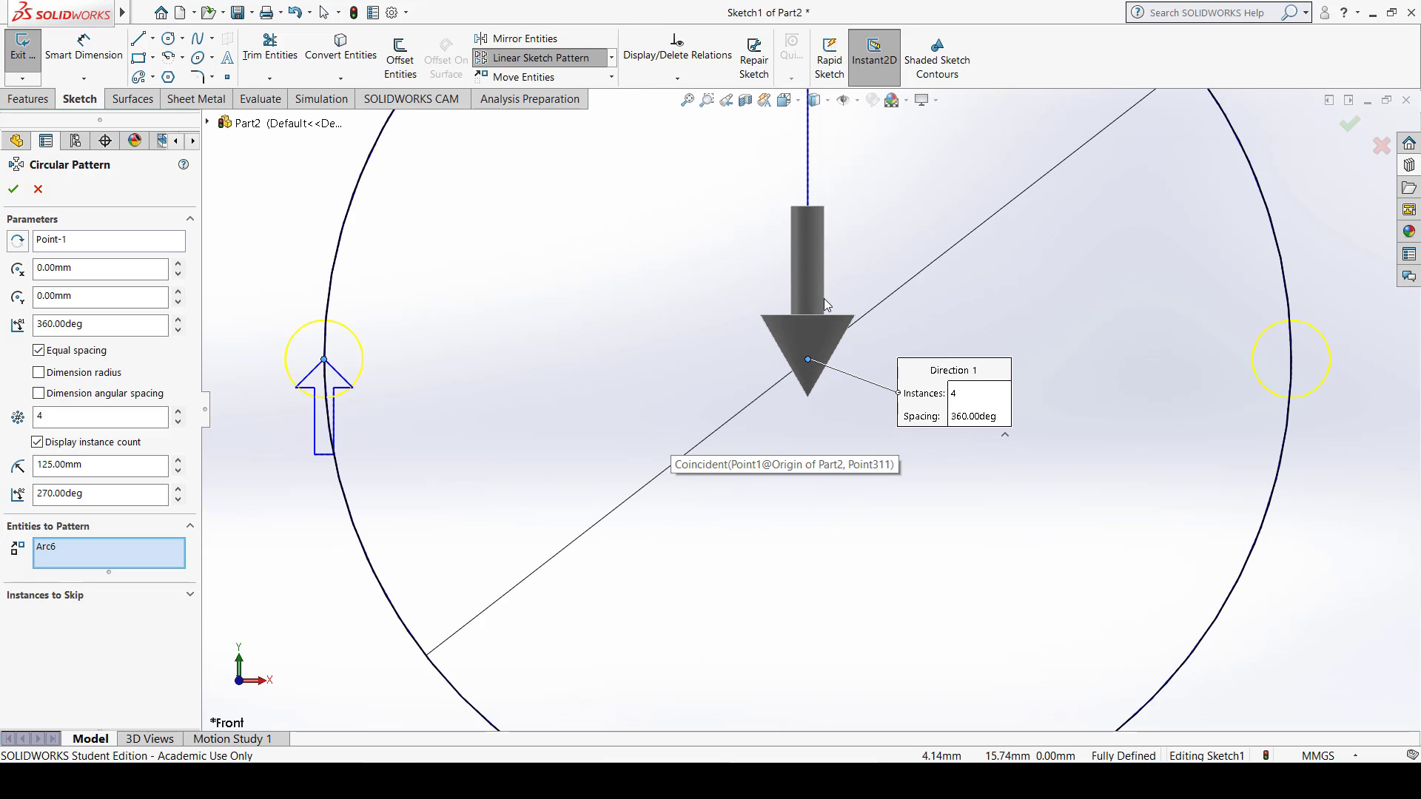
scroll(814, 414, up, 5)
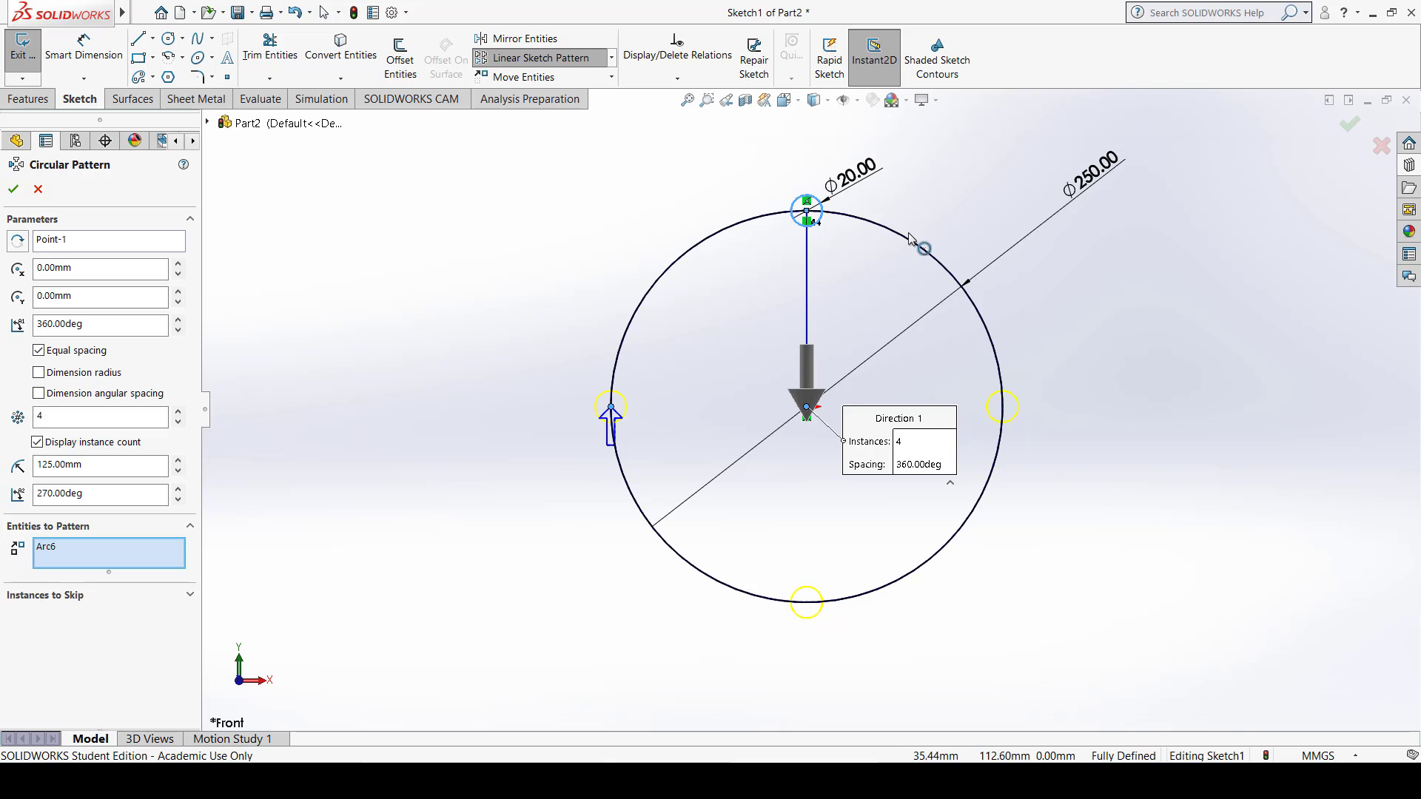
Step: Set the circular pattern's number of instances to 12
click(54, 417)
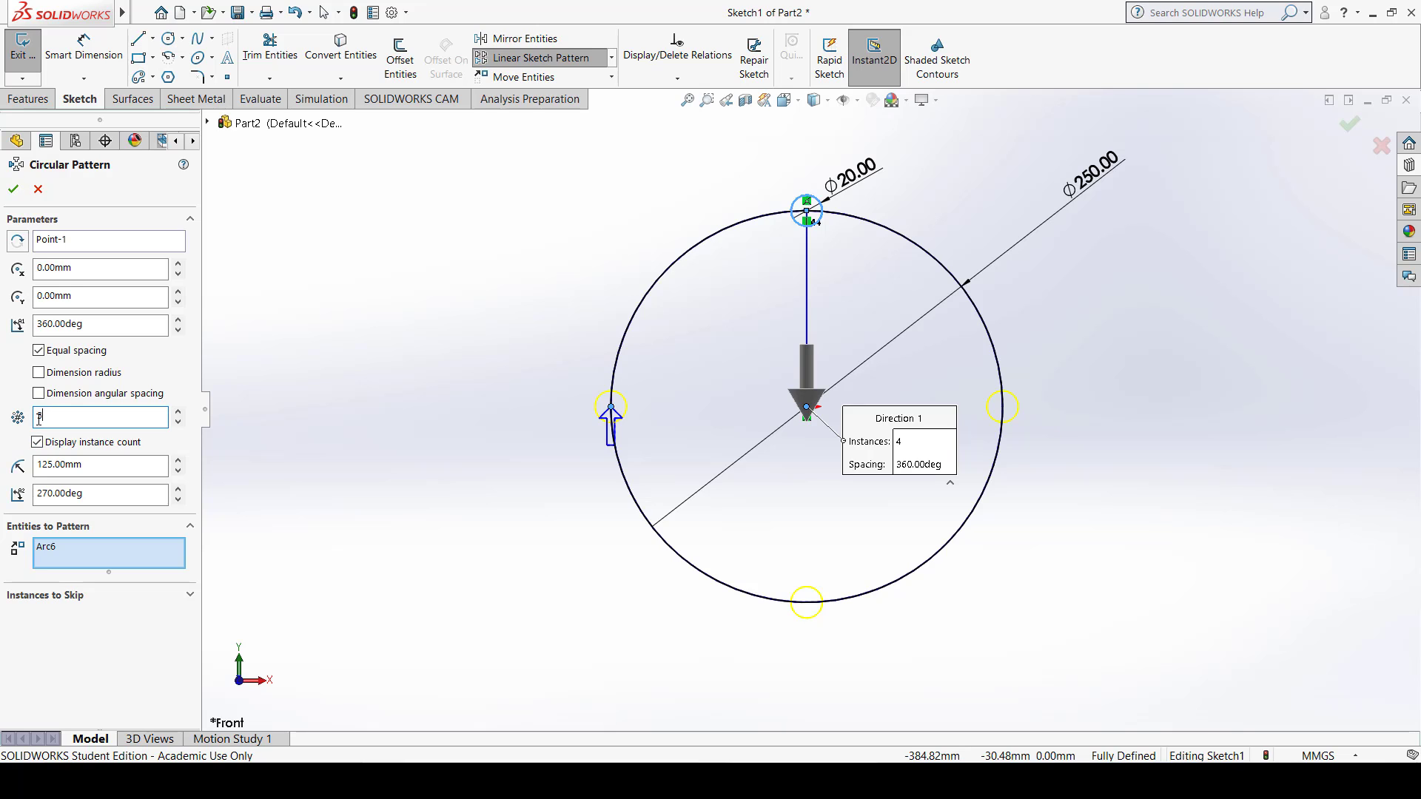
text(5)
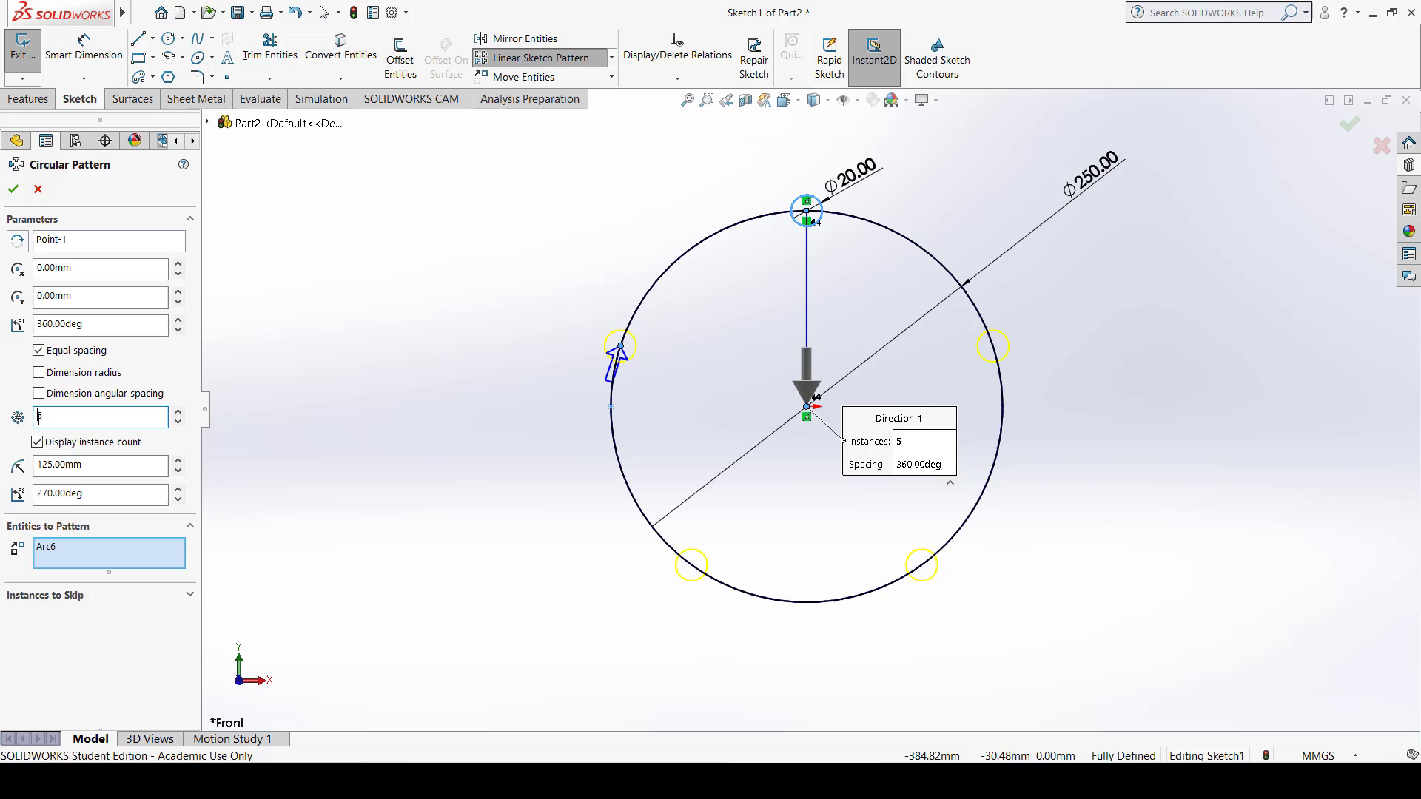
click(178, 413)
click(178, 412)
click(178, 413)
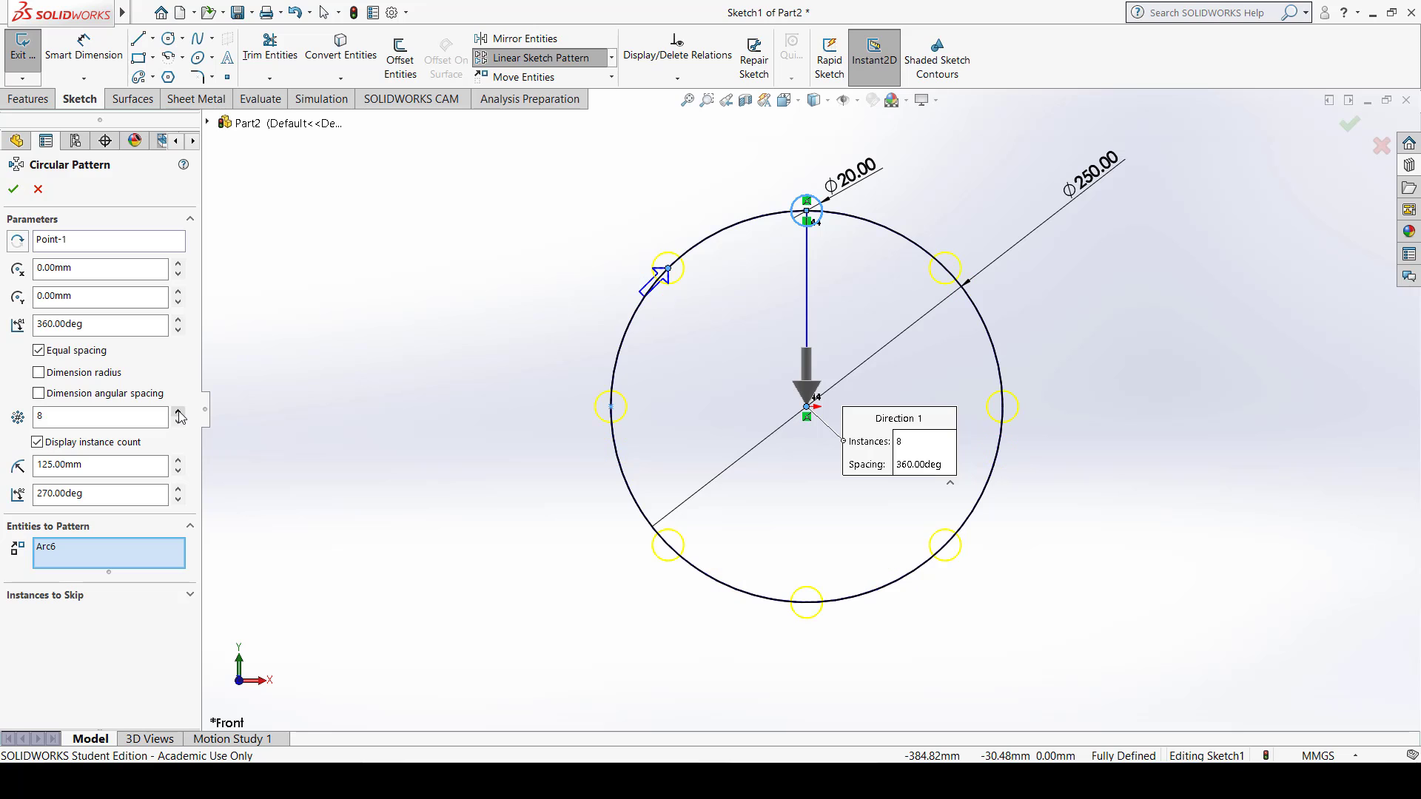
click(178, 413)
click(178, 413)
click(177, 413)
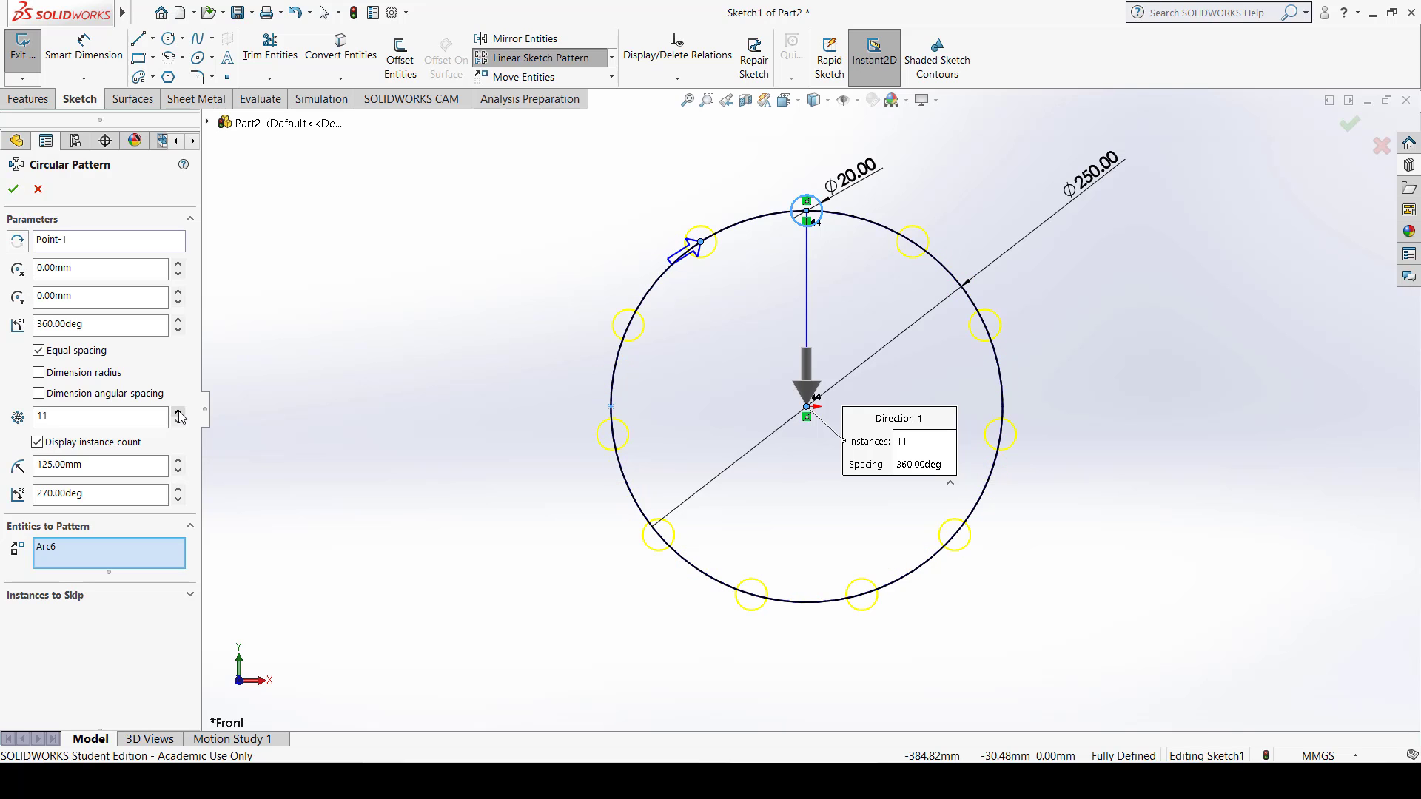
click(178, 412)
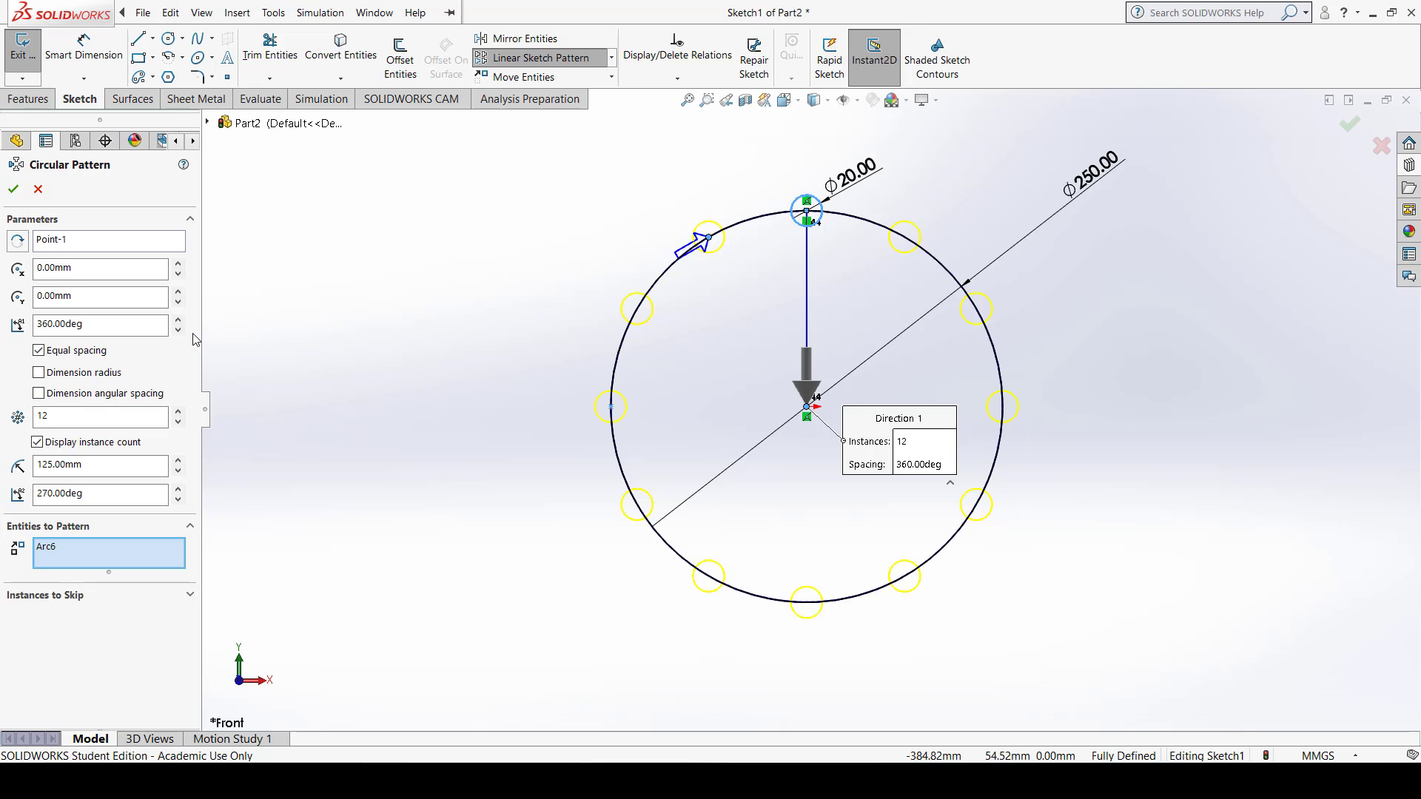
Step: Try a total pattern angle of 270° and reverse the direction of the circular pattern
drag(102, 325, 19, 326)
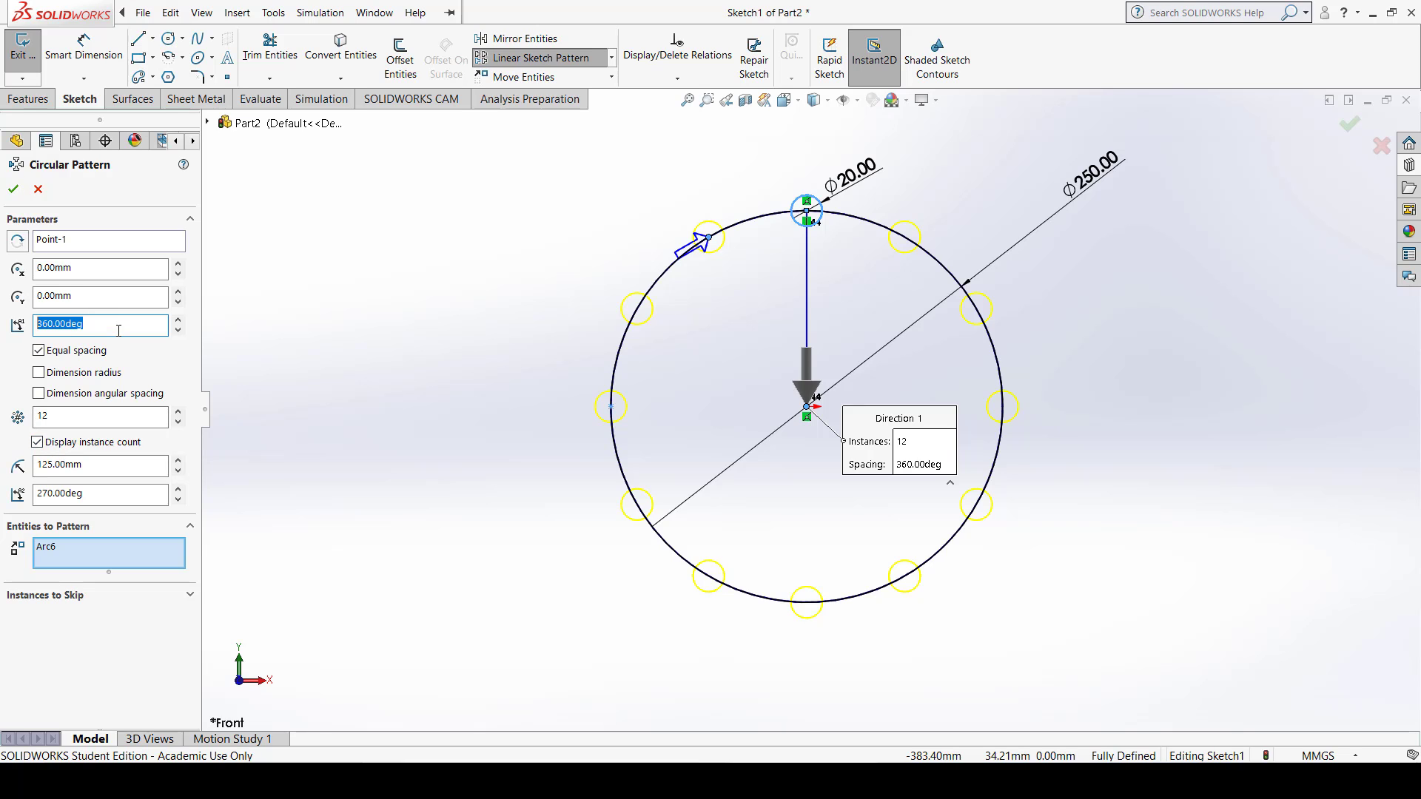
text(270)
key(Return)
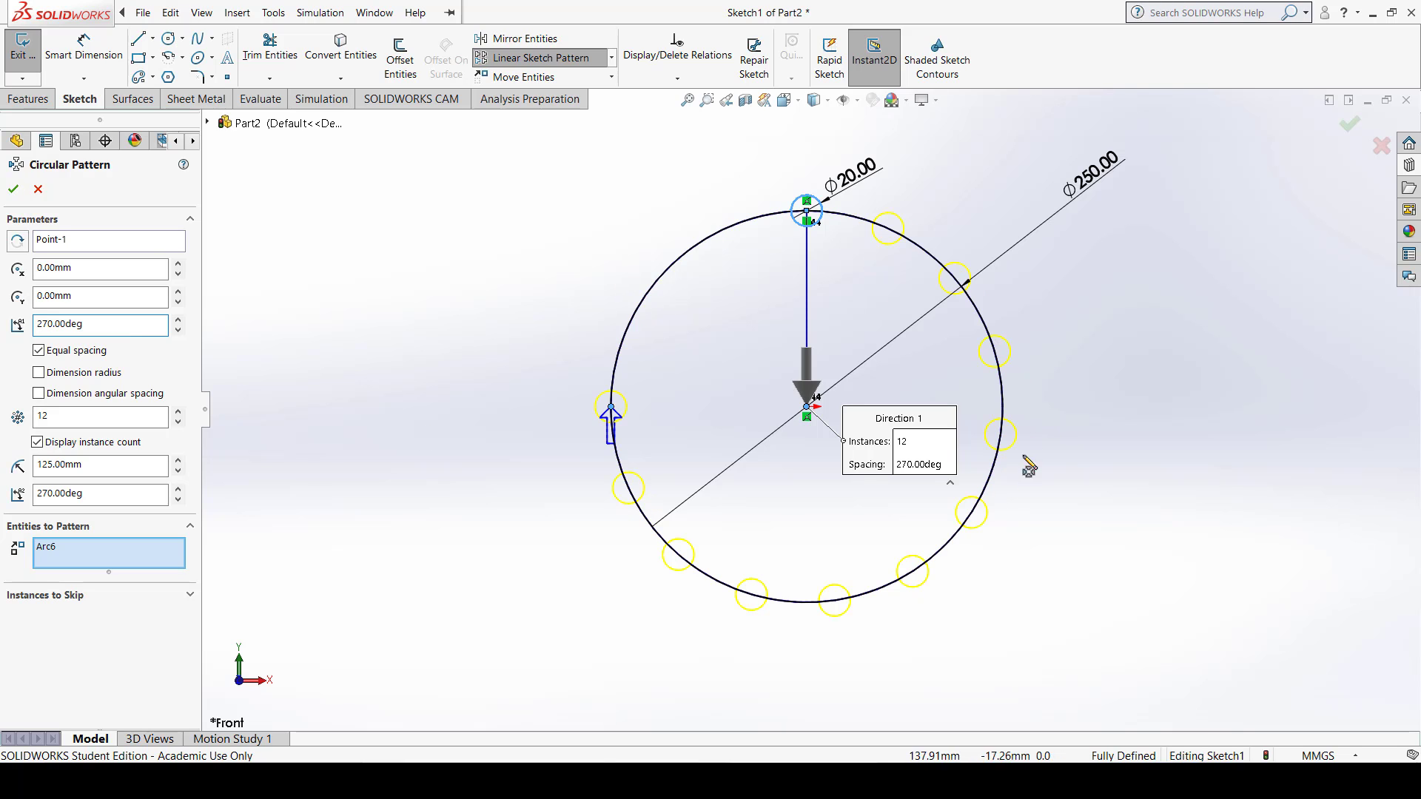
click(808, 413)
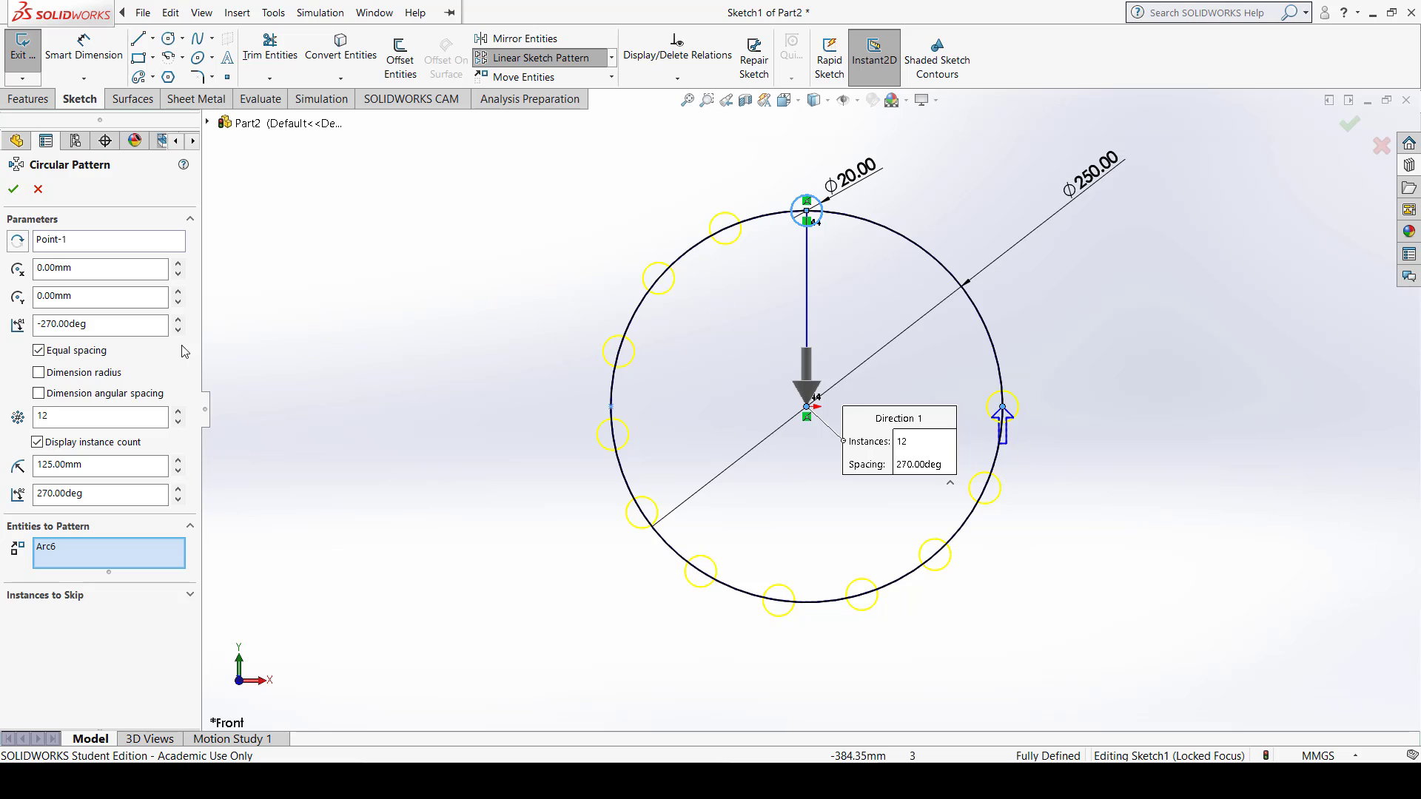
Step: Set the circular pattern's total angle to 360° for a full ring of equally spaced circles
drag(87, 325, 2, 326)
text(360)
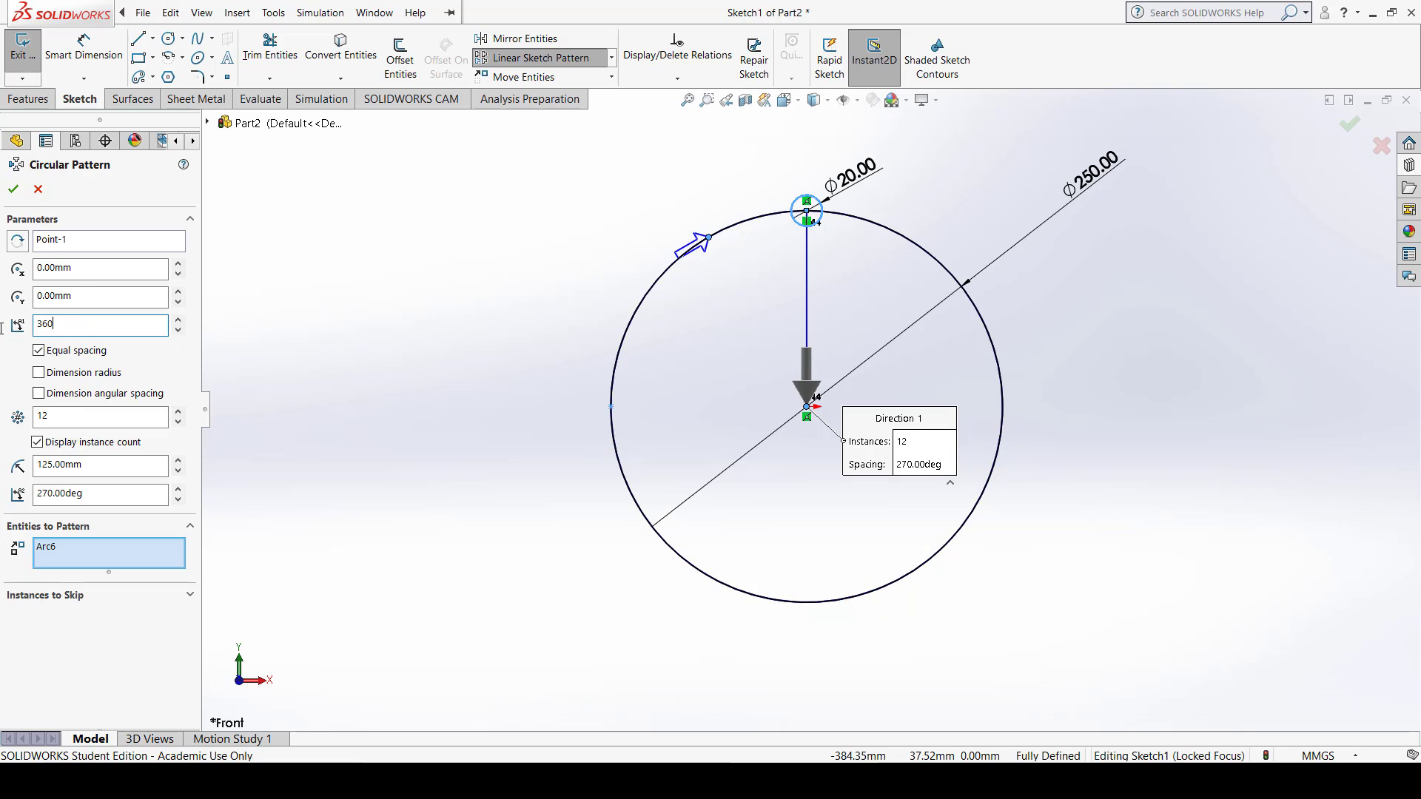
key(Return)
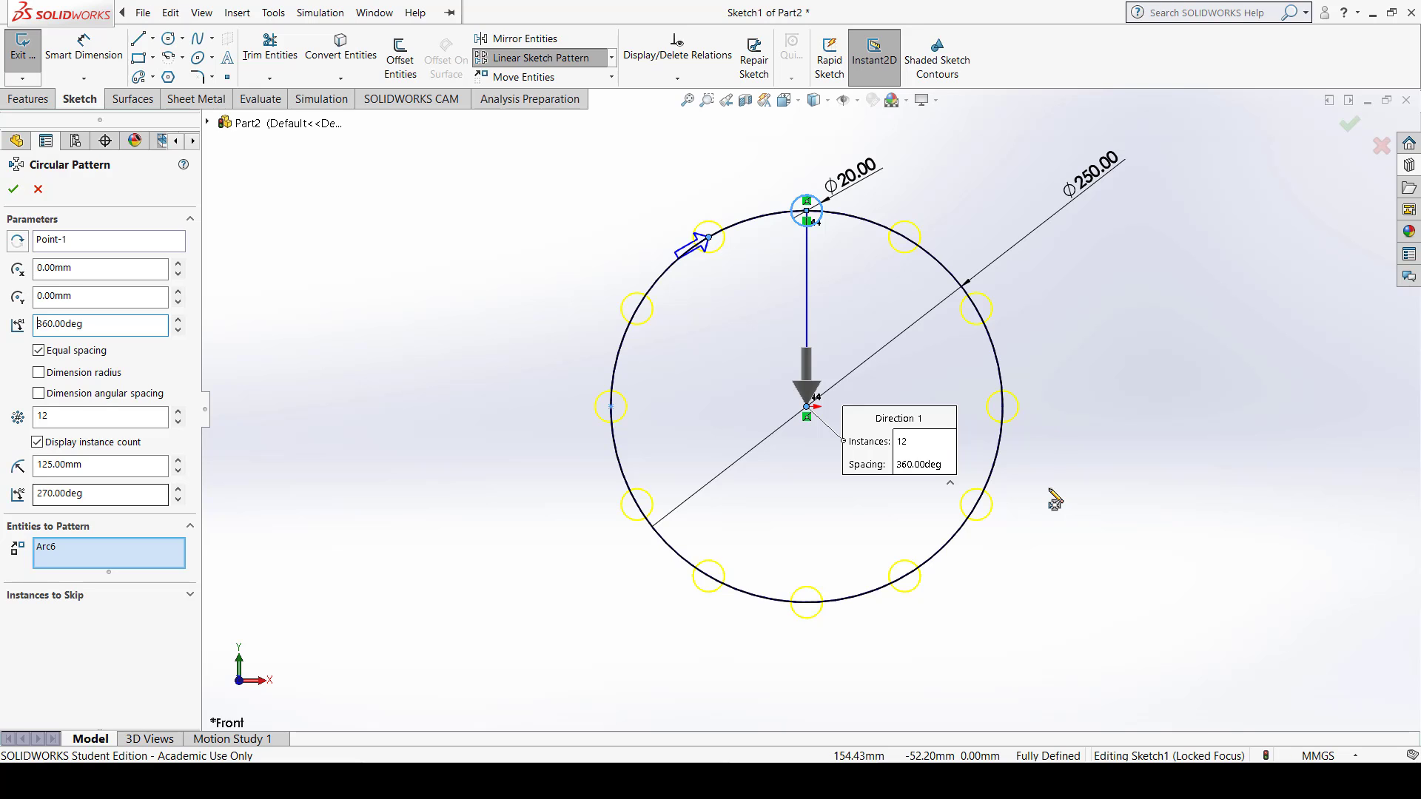
click(320, 12)
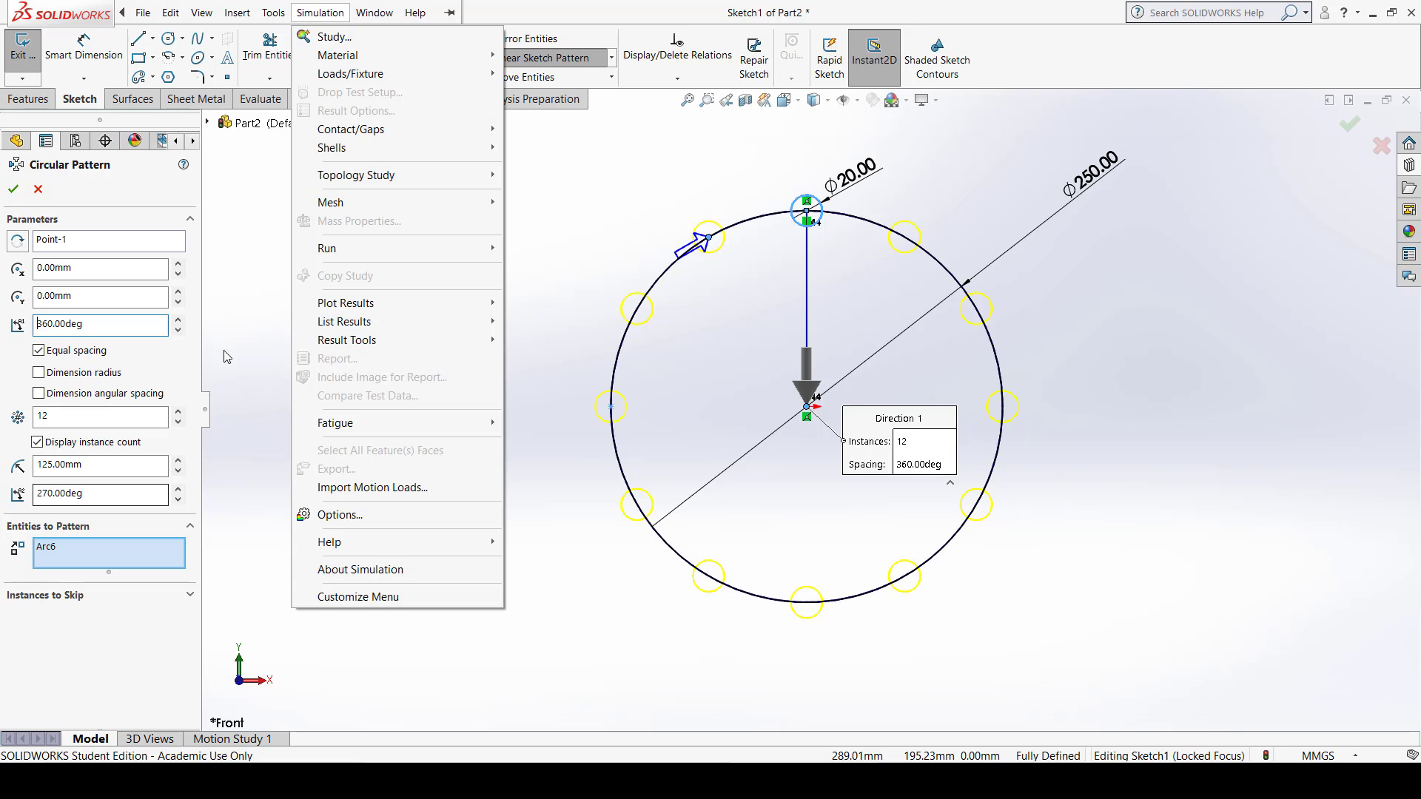
click(615, 209)
click(38, 350)
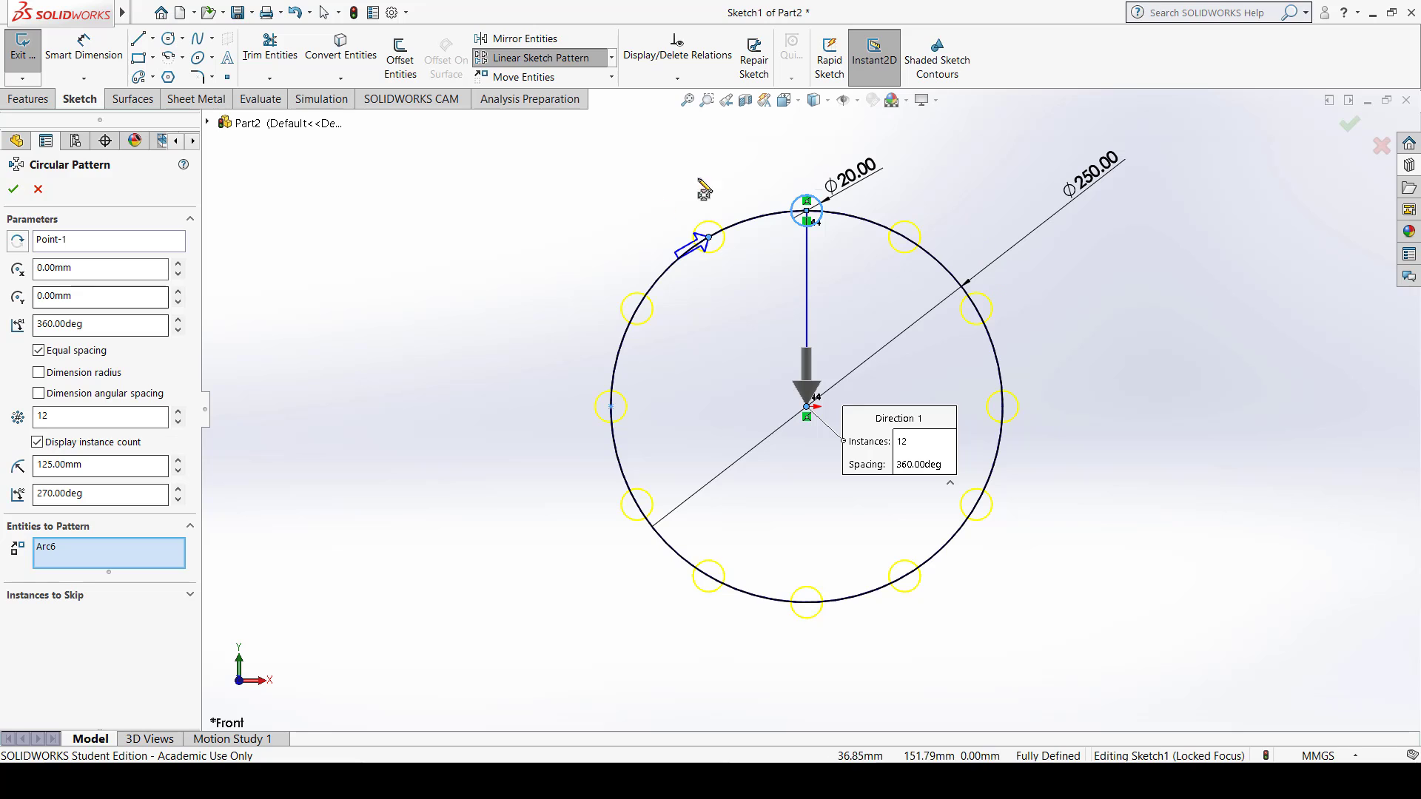
Step: Reverse the circular pattern's direction and create the full ring of 12 circles
click(18, 241)
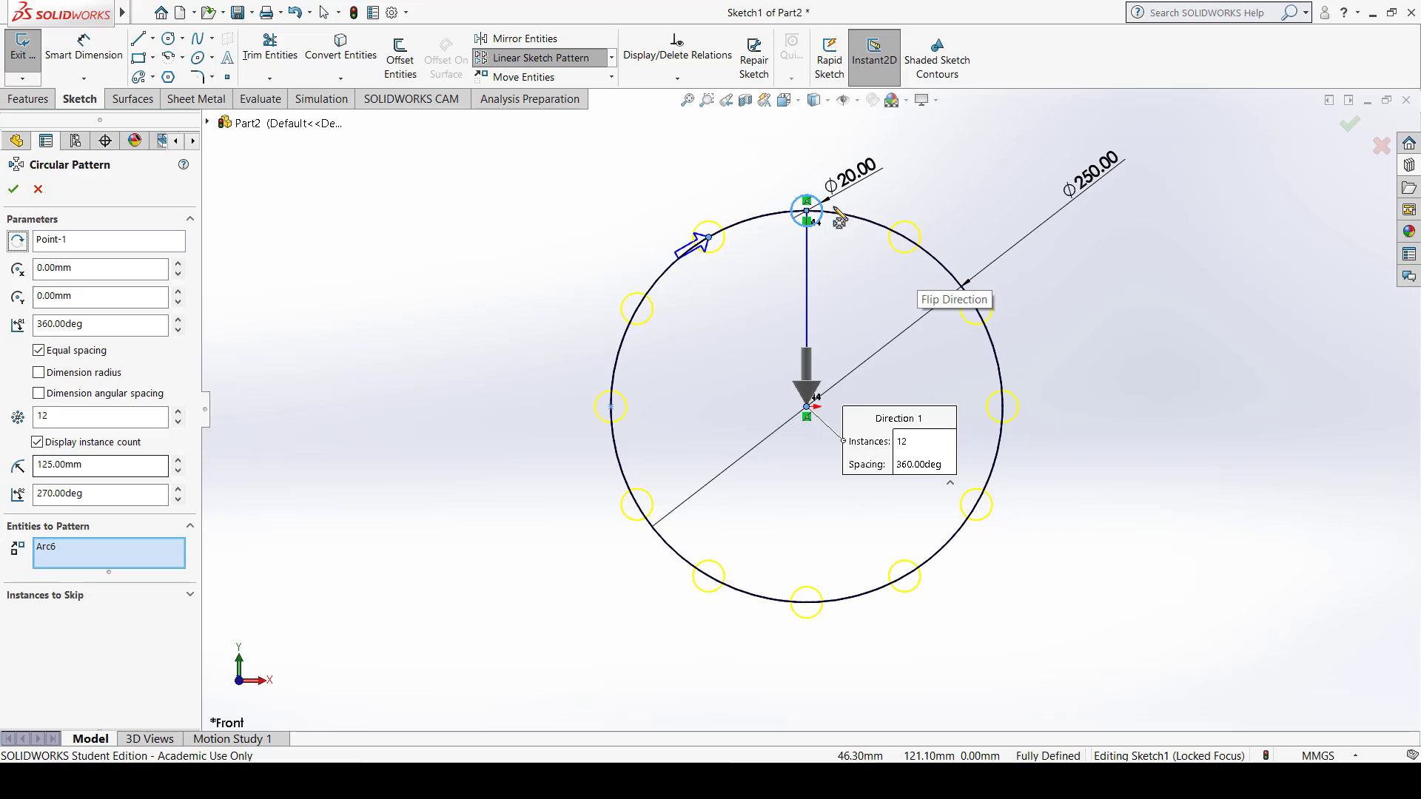
click(16, 241)
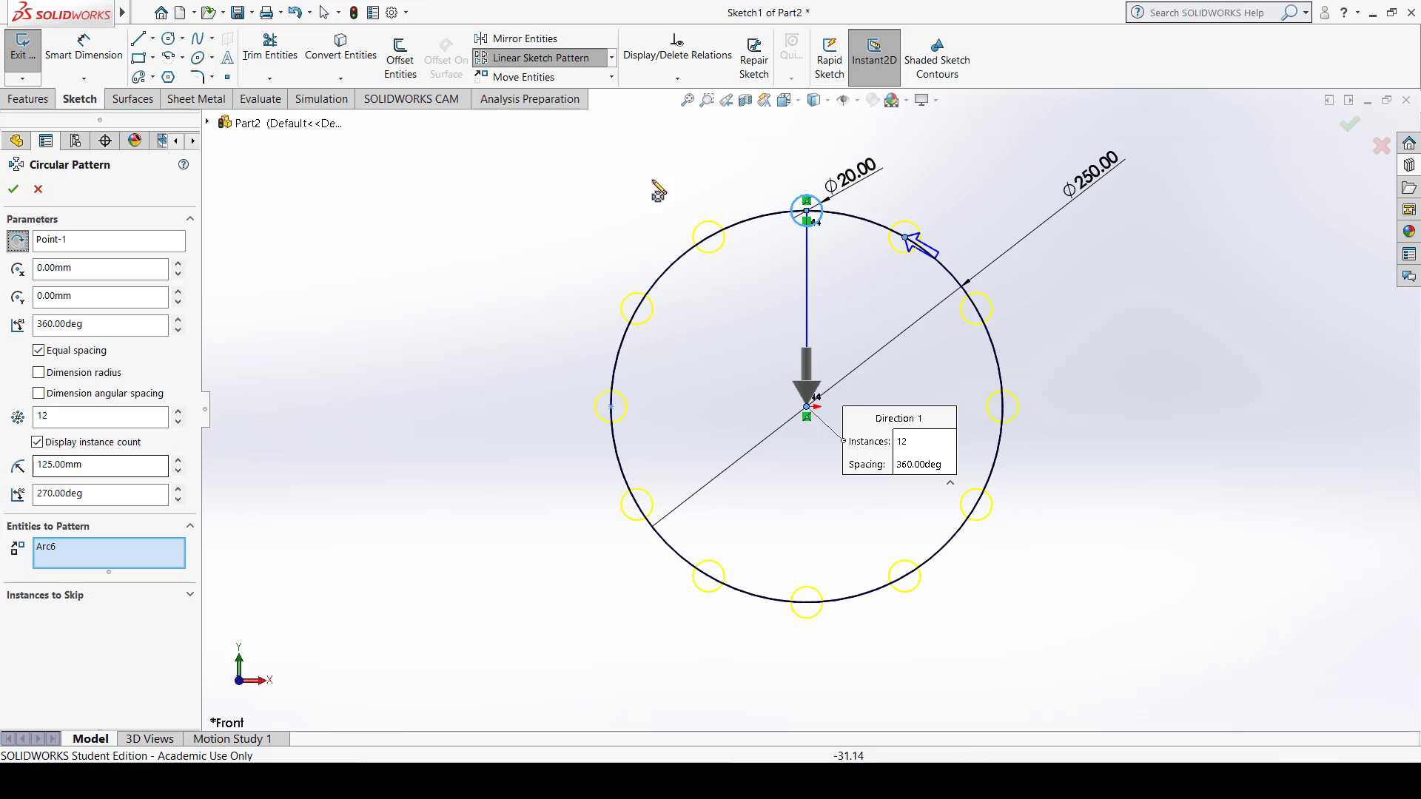
click(13, 188)
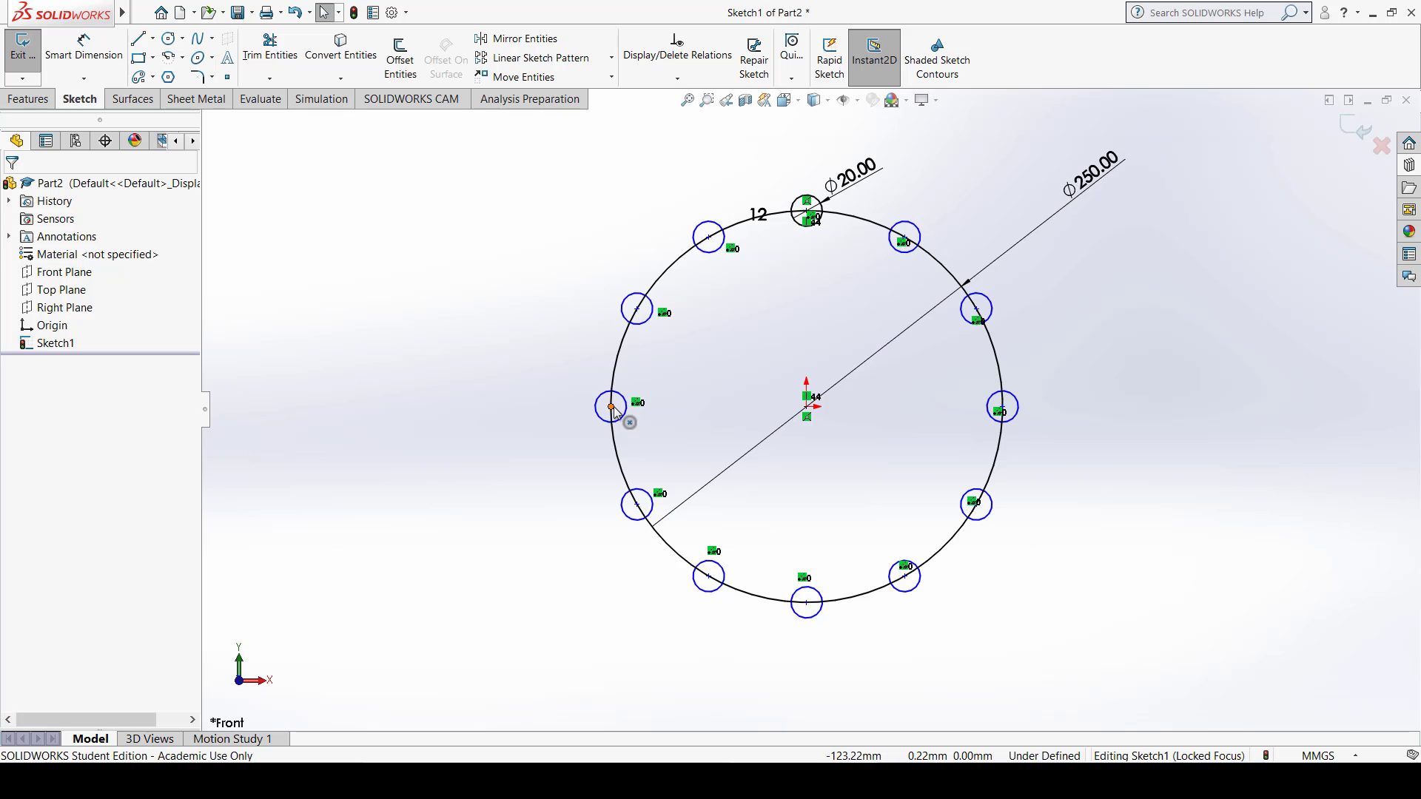
Step: Pull the patterned ring away from the 250 mm circle by its leftmost circle's centre to test its freedom
mouse_move(612, 407)
mouse_down()
mouse_move(544, 315)
mouse_move(511, 355)
mouse_move(533, 311)
mouse_move(547, 362)
mouse_move(599, 342)
mouse_move(525, 307)
mouse_move(525, 326)
mouse_up()
drag(538, 375, 544, 321)
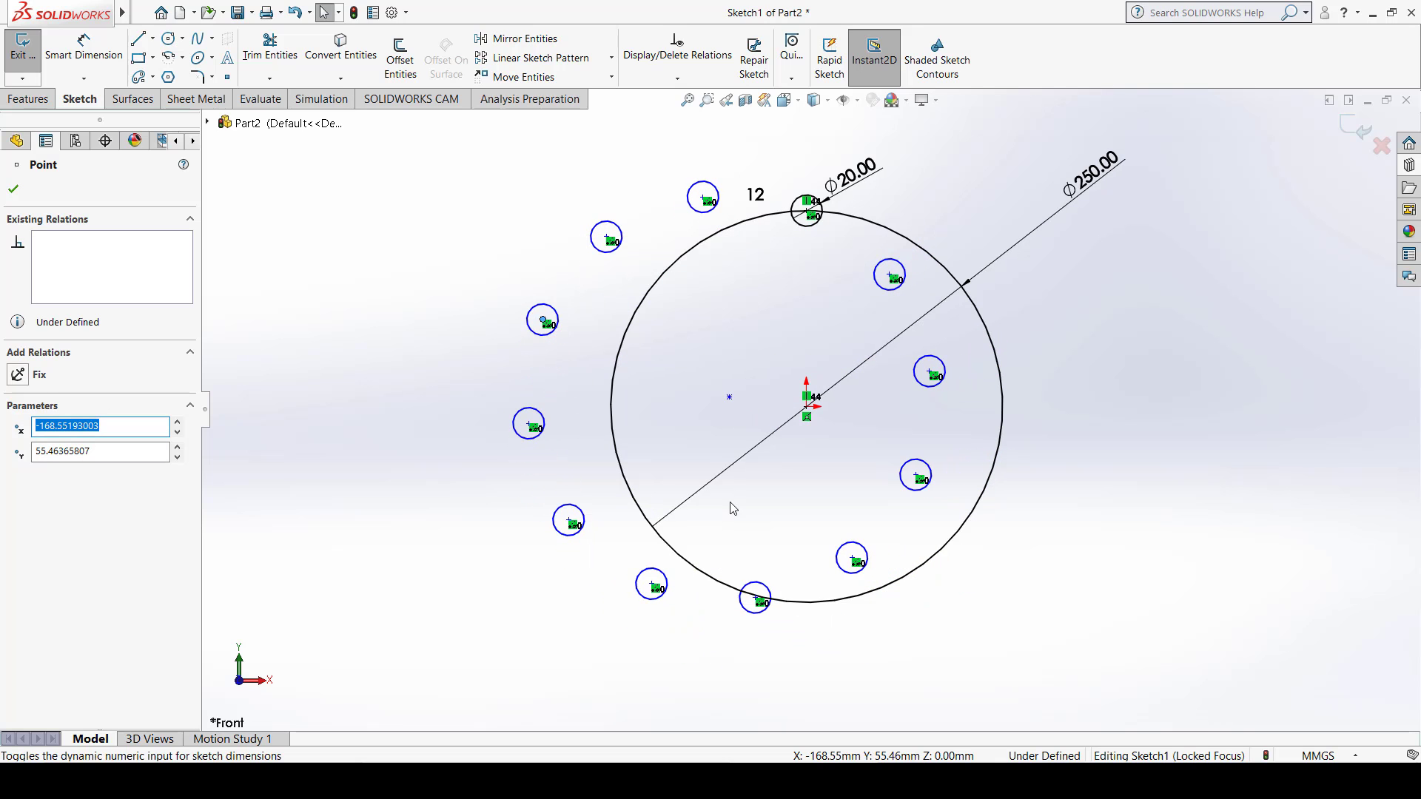
click(1271, 426)
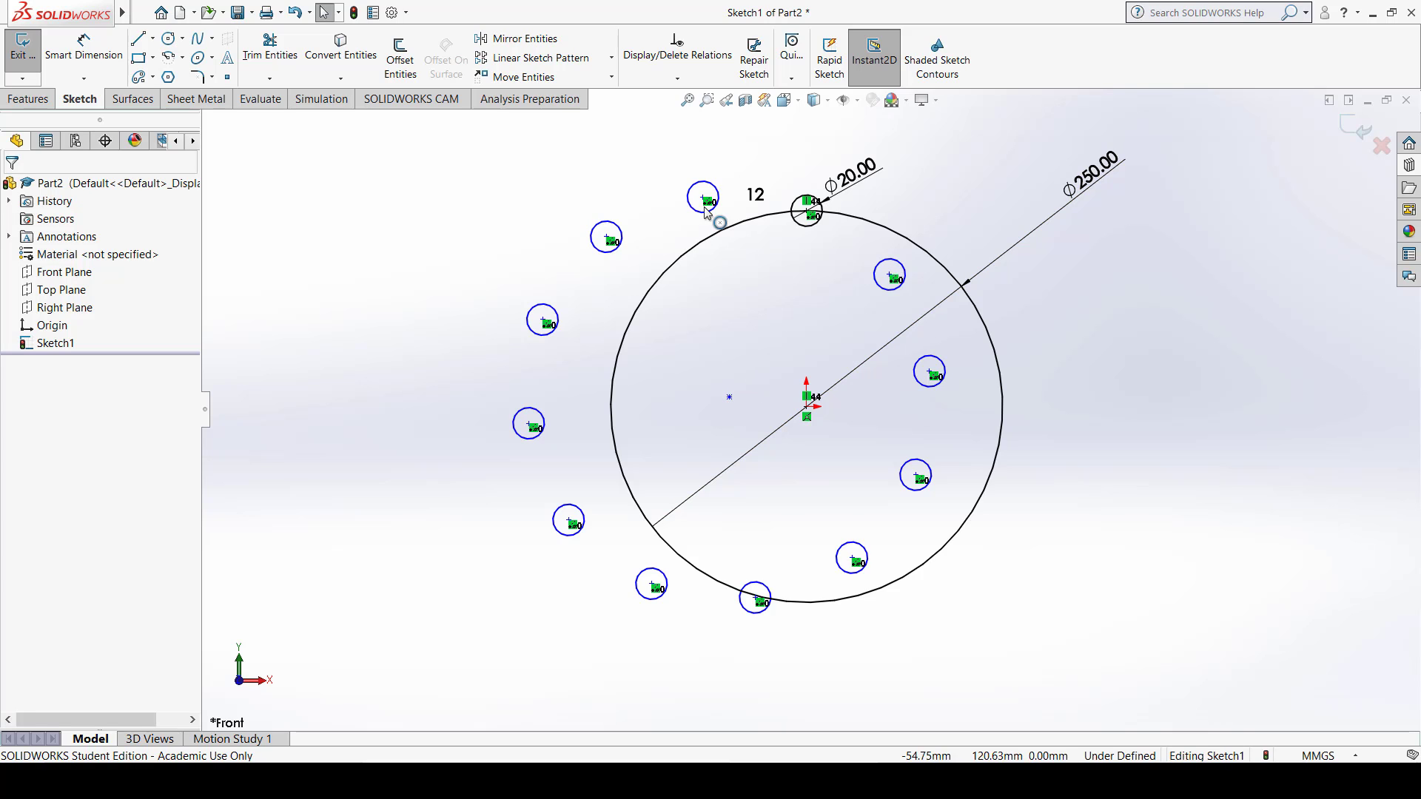
Step: Make the circular pattern's centre point coincident with the origin
click(729, 398)
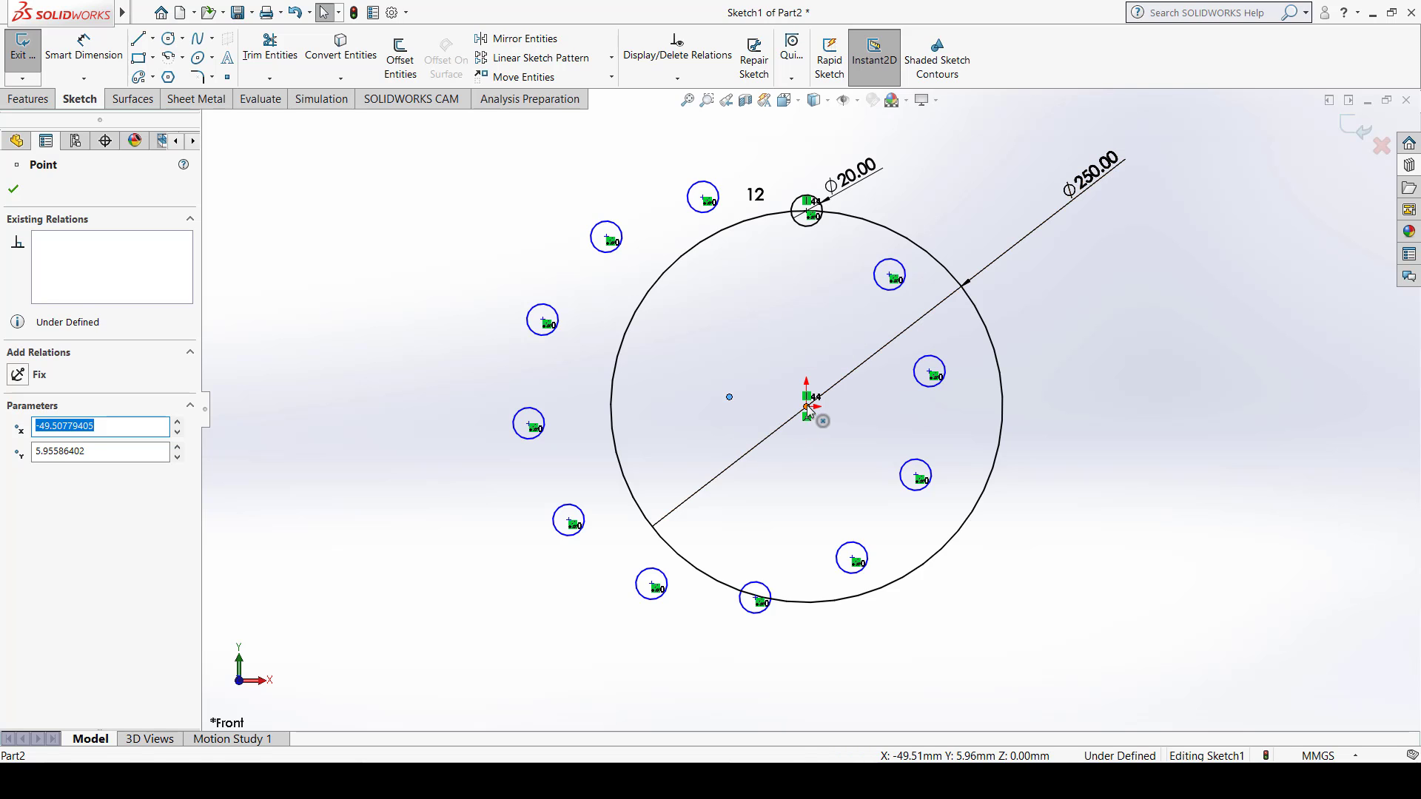
ctrl+click(807, 406)
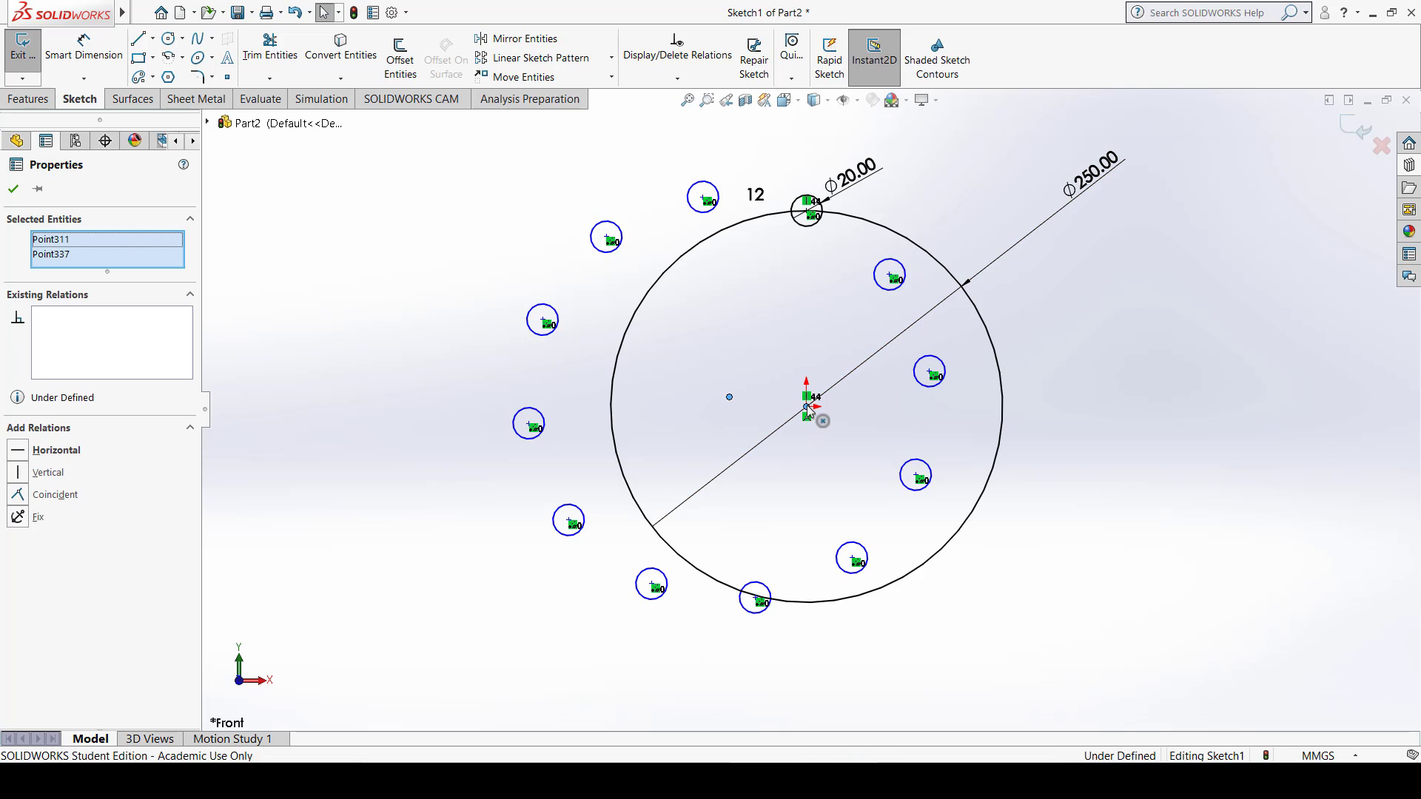
click(64, 502)
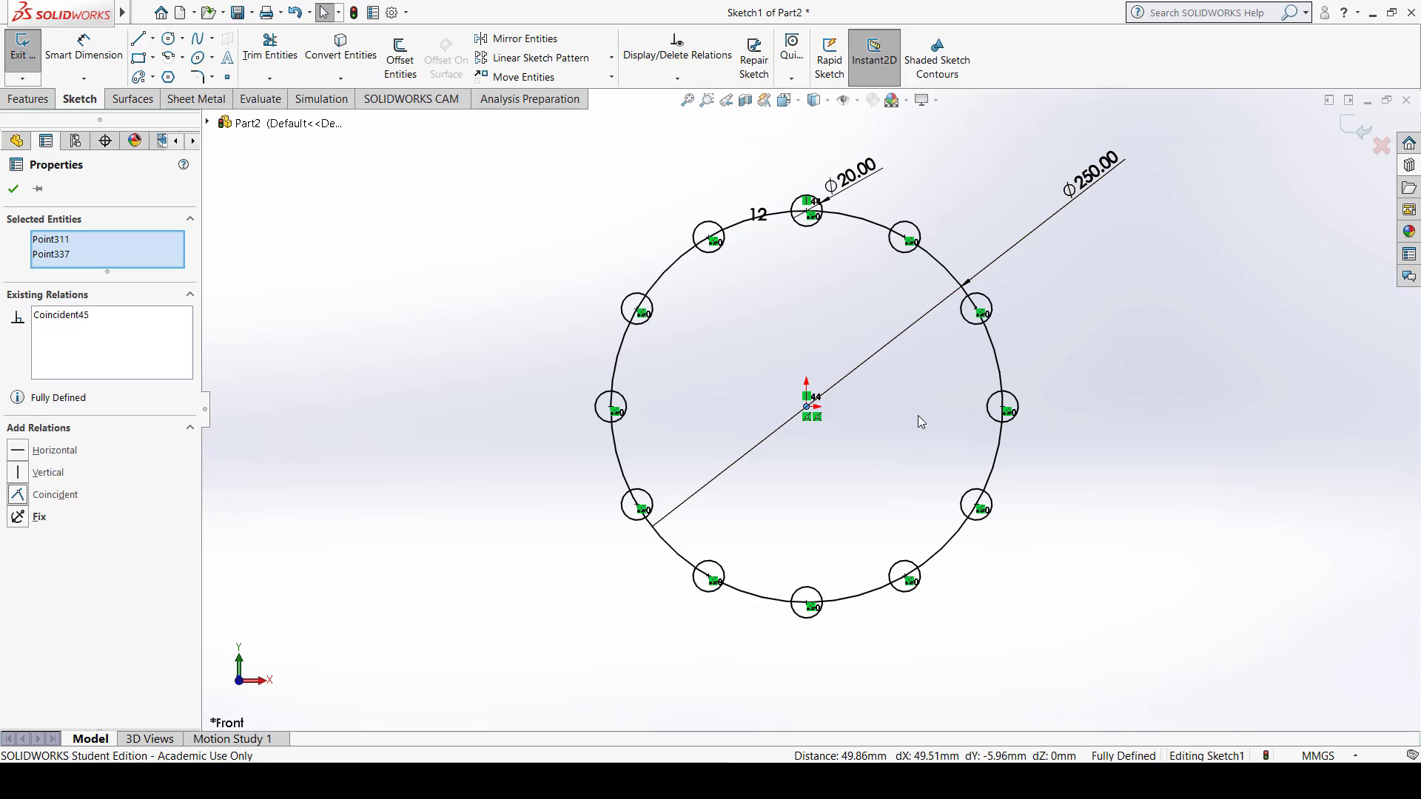
key(Escape)
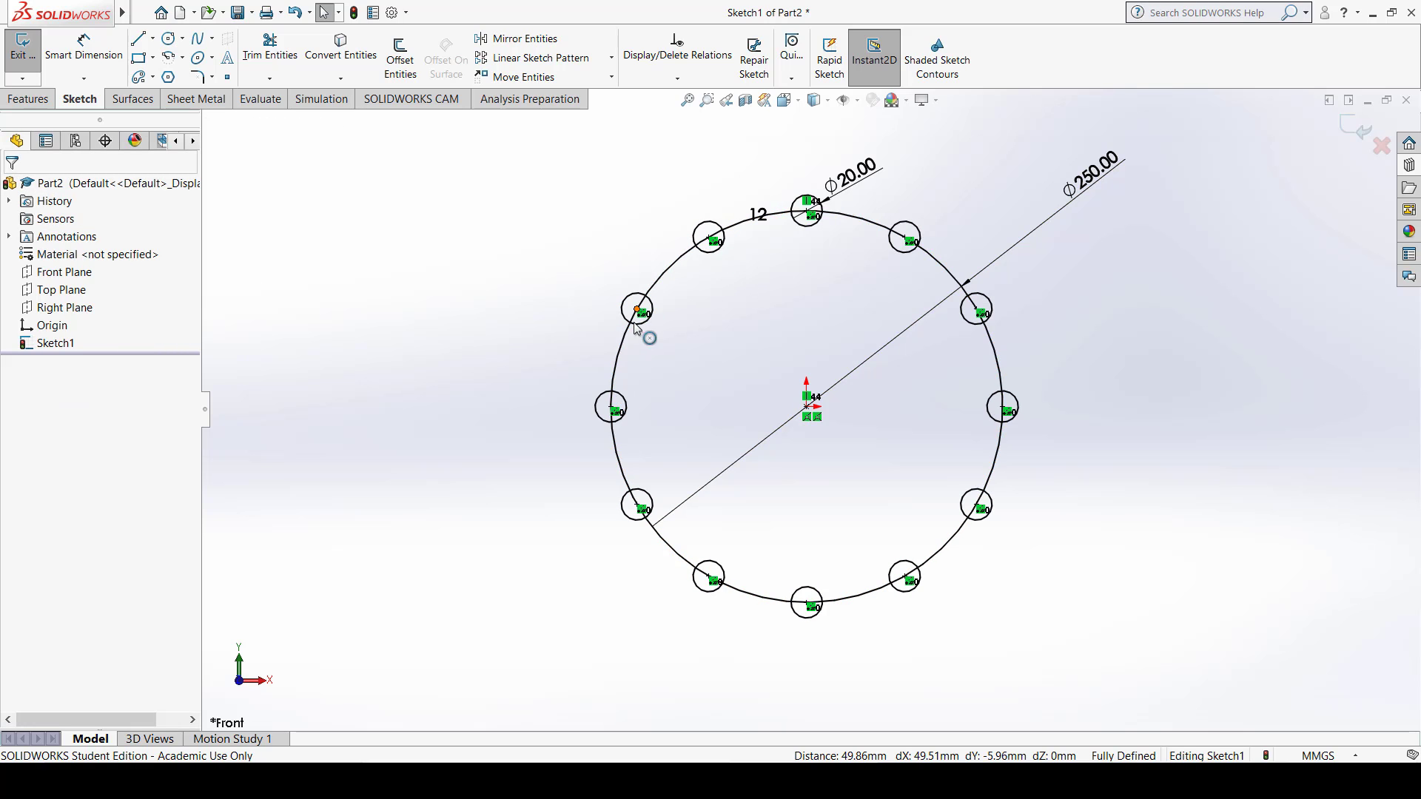
Step: Test whether the leftmost patterned circle's centre point can still be moved
click(612, 408)
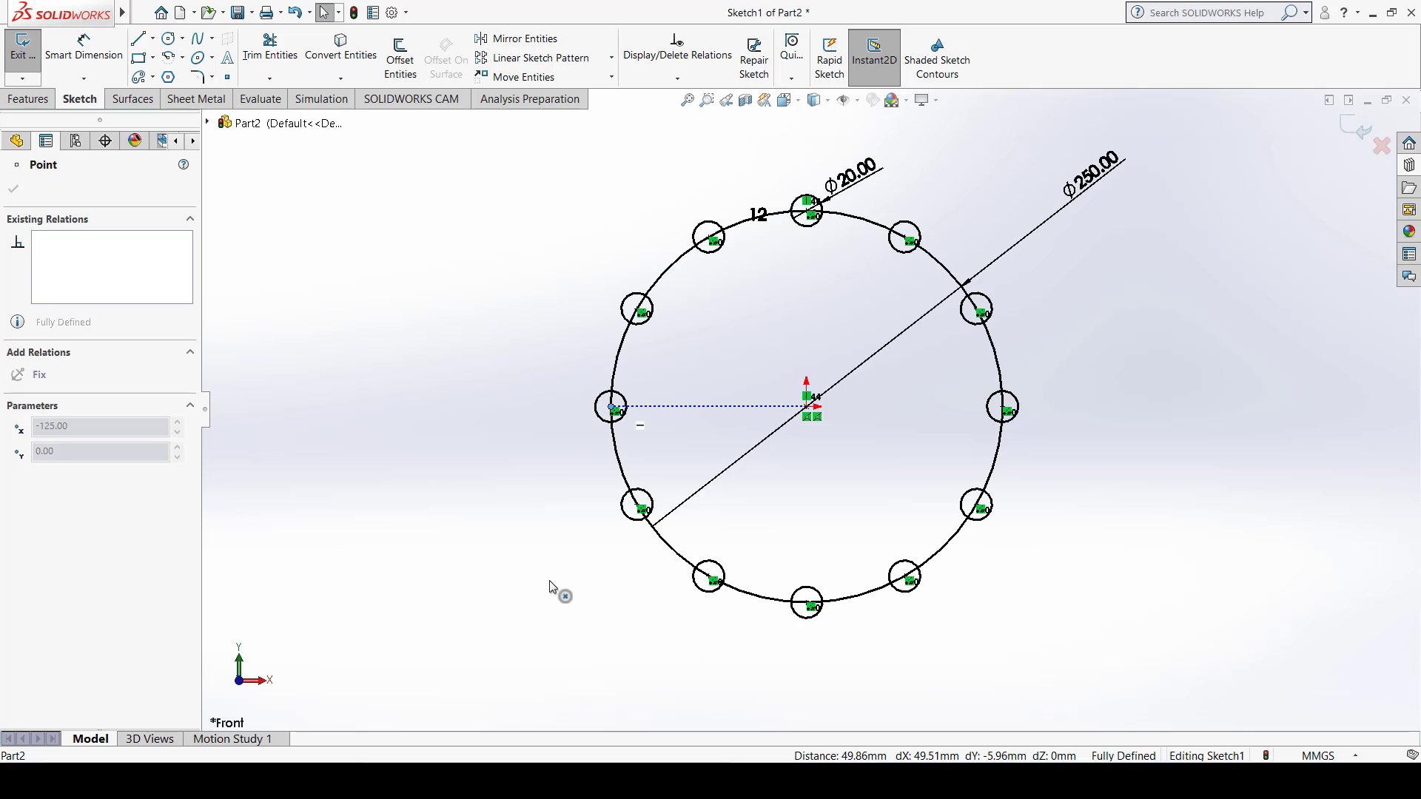
drag(550, 581, 540, 470)
click(1199, 401)
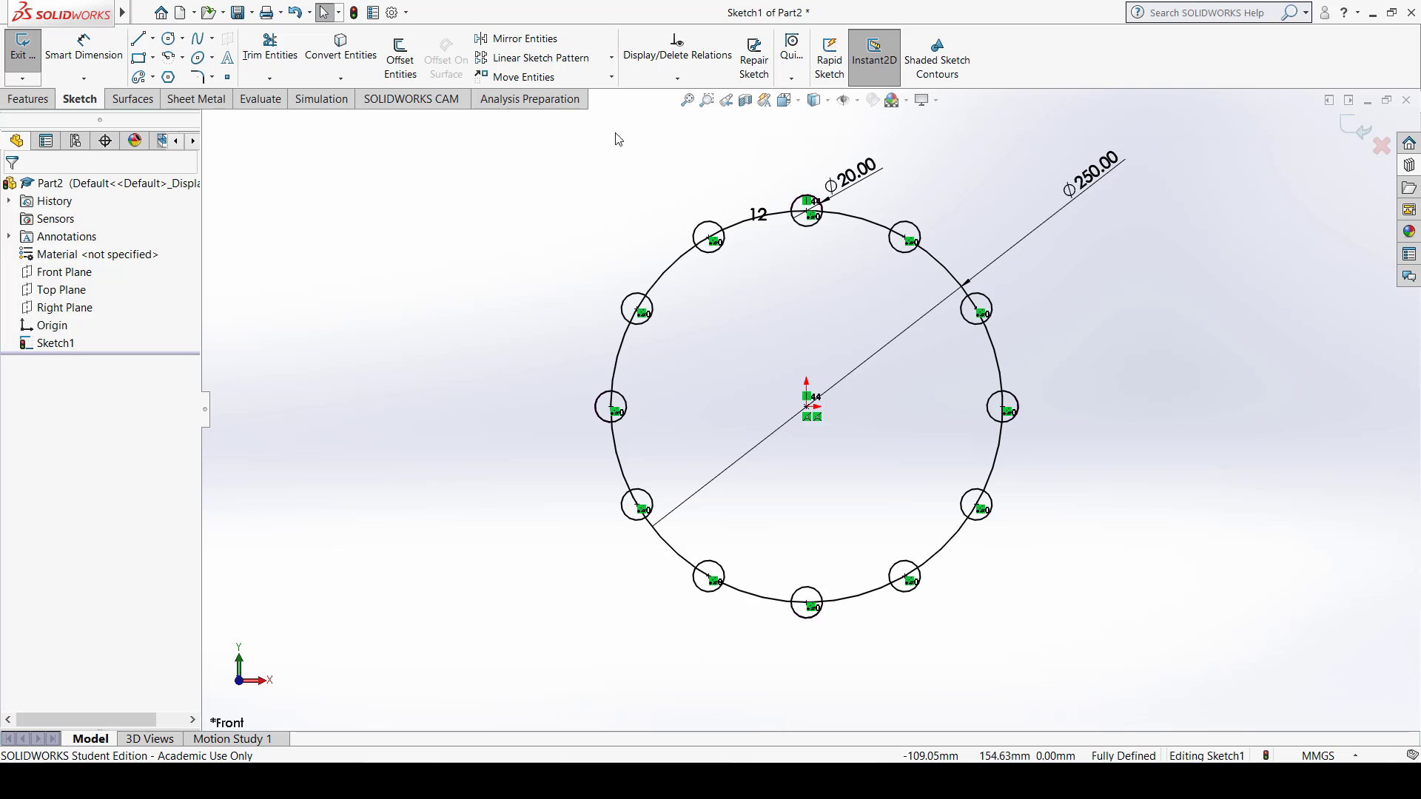
Step: Show the available Move, Copy, Rotate, Scale and Stretch Entities tools
click(611, 78)
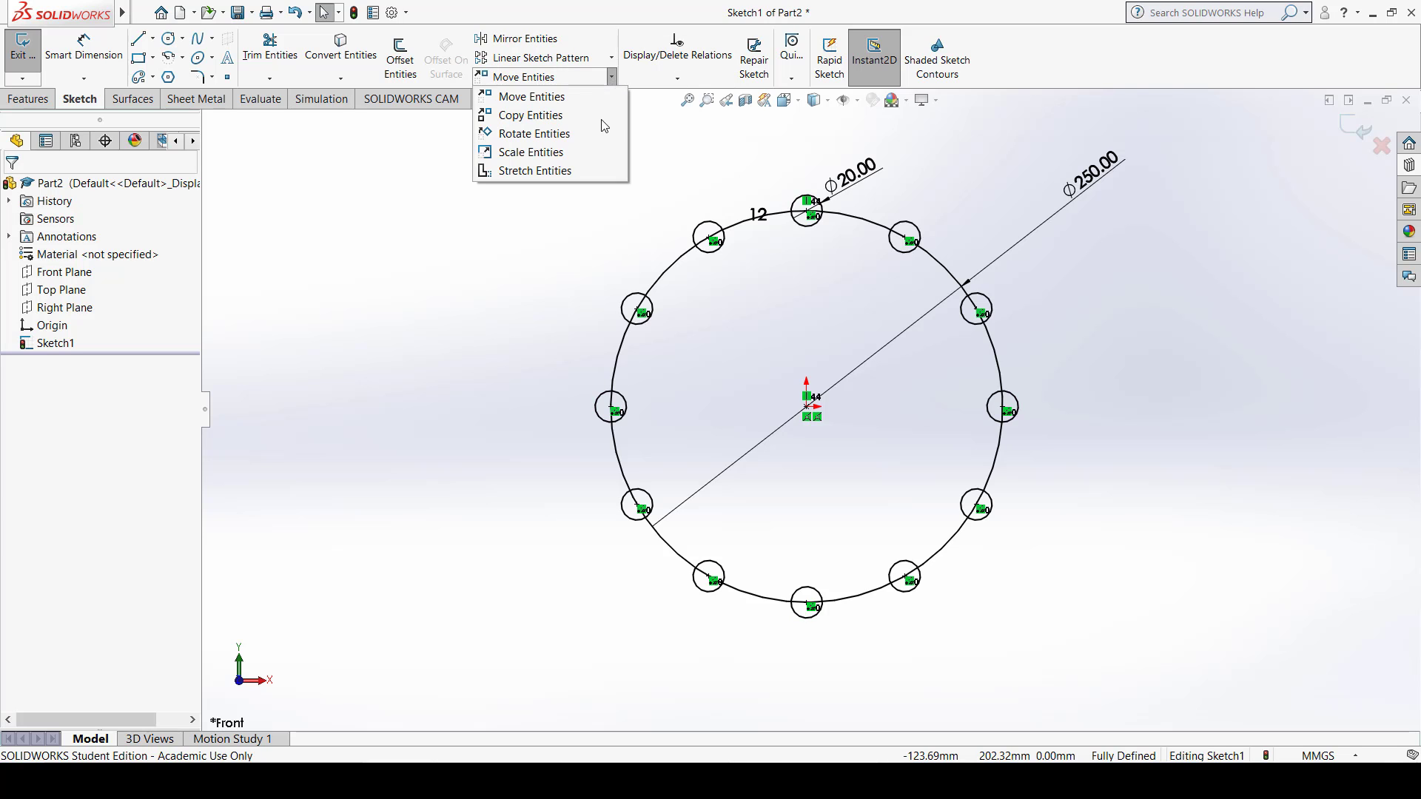